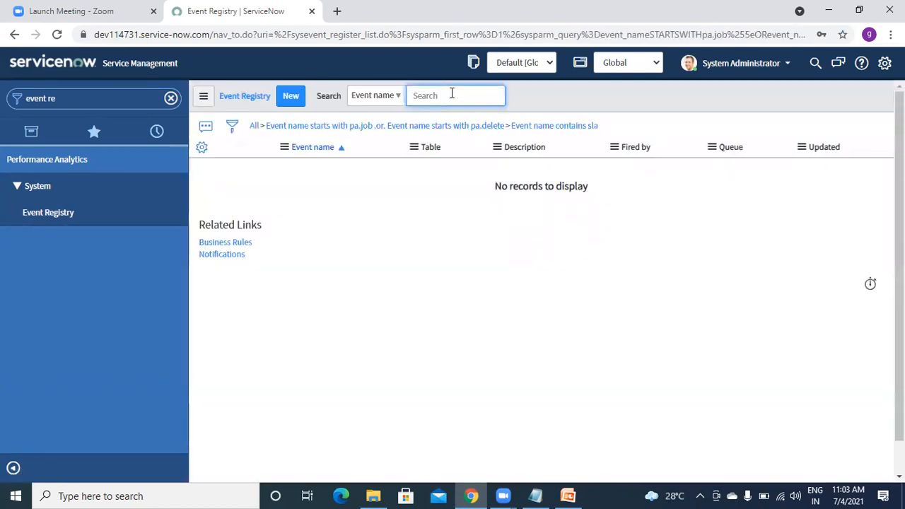
Remove the sla condition via the 'Event name starts with pa.delete' breadcrumb and scroll the 11 events.
left_click(483, 127)
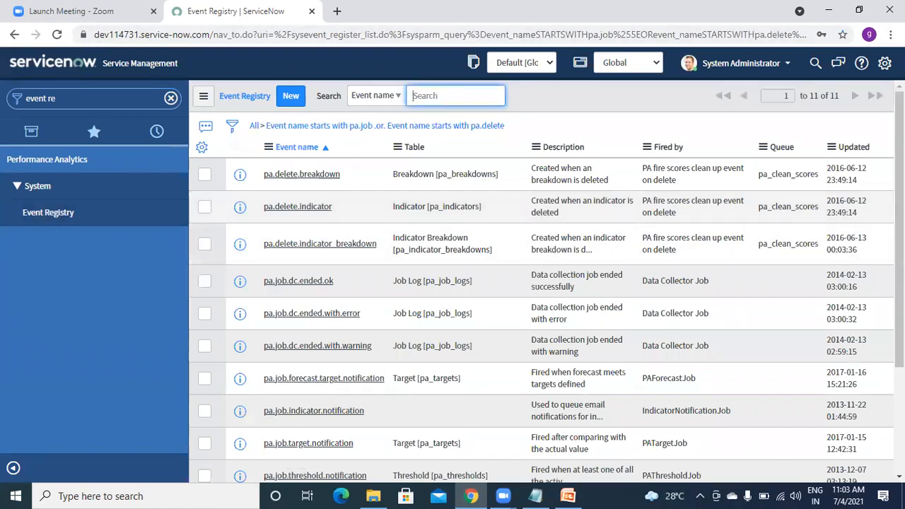
scroll(326, 343, "down", 3)
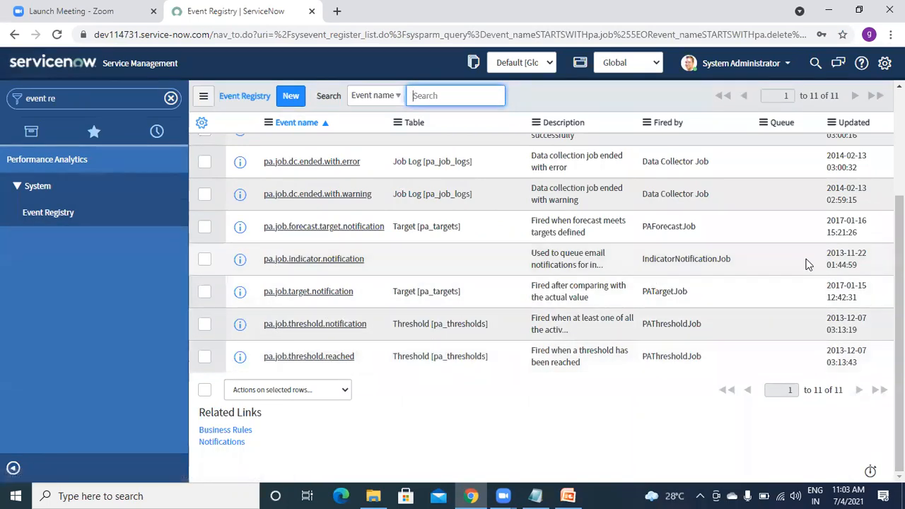
mouse_move(899, 320)
left_mouse_down()
mouse_move(899, 215)
mouse_move(898, 319)
left_mouse_up()
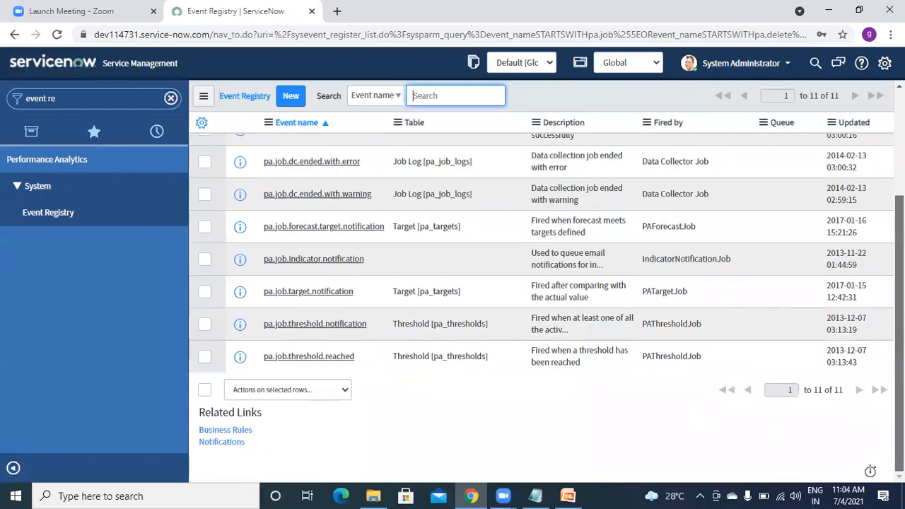
Open the pa.job.threshold.reached registration in a new browser tab and maximize the window.
right_click(239, 356)
left_click(282, 361)
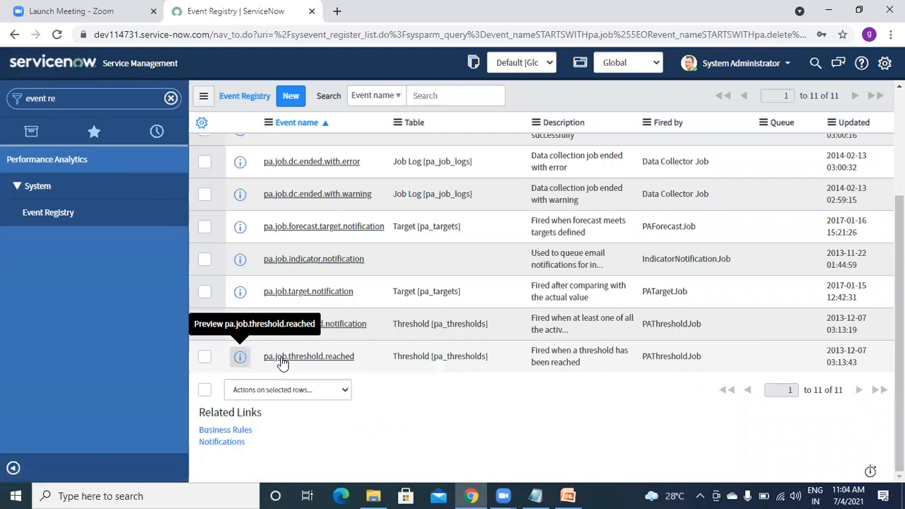
left_click(858, 10)
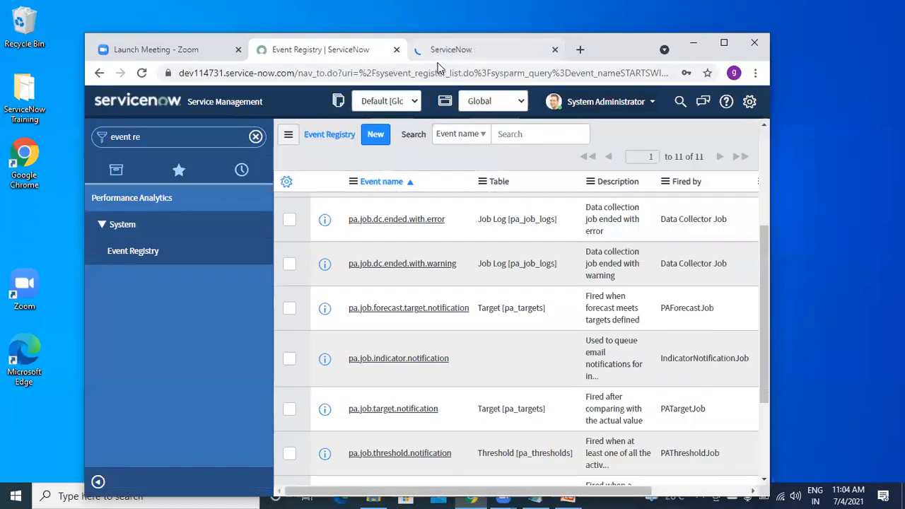
left_click(724, 42)
left_click(401, 12)
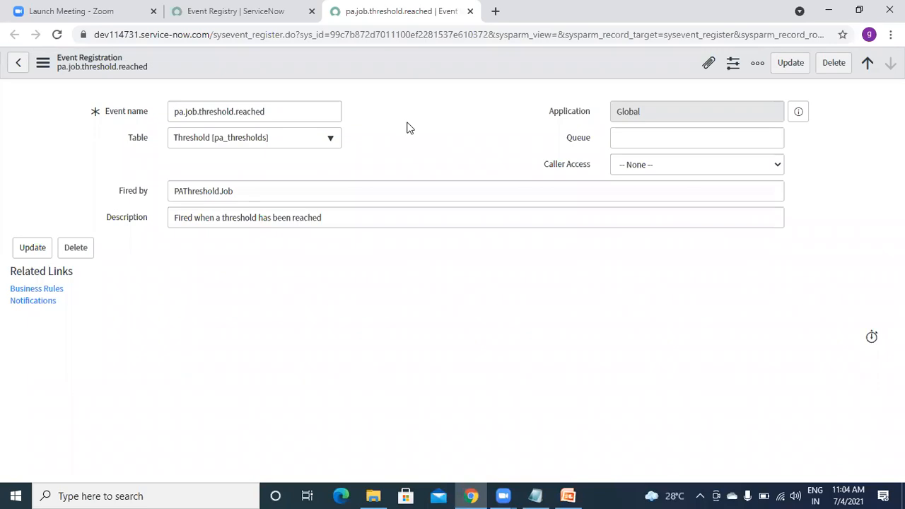
Inspect the record's Event name field, comparing it with the Event Registry list.
left_click(275, 112)
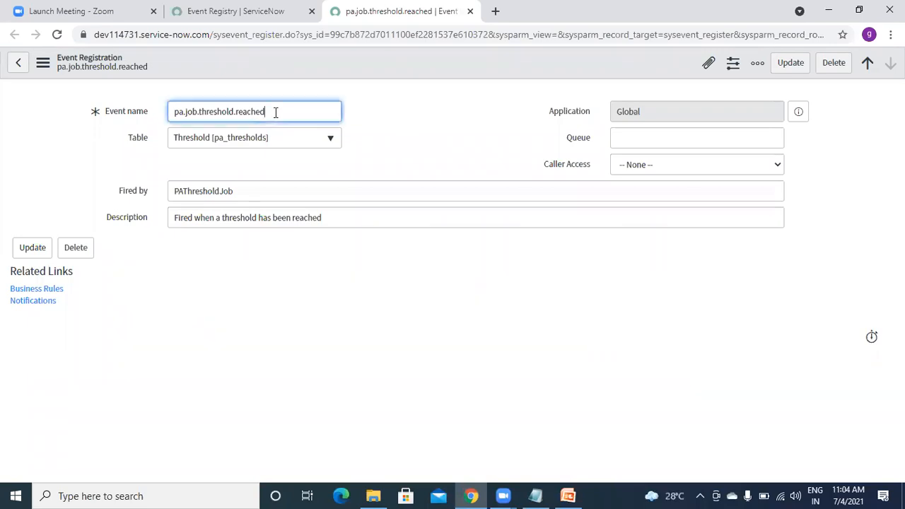
left_click(237, 20)
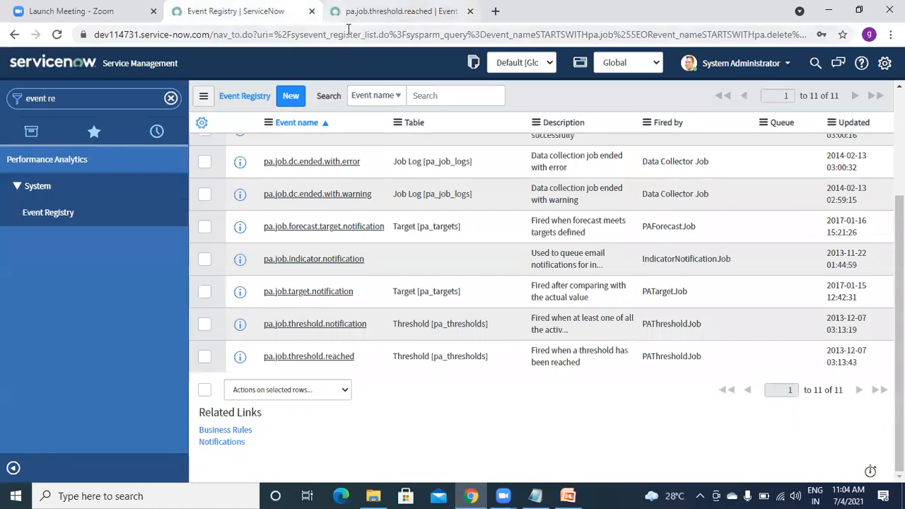
left_click(349, 13)
left_click(401, 120)
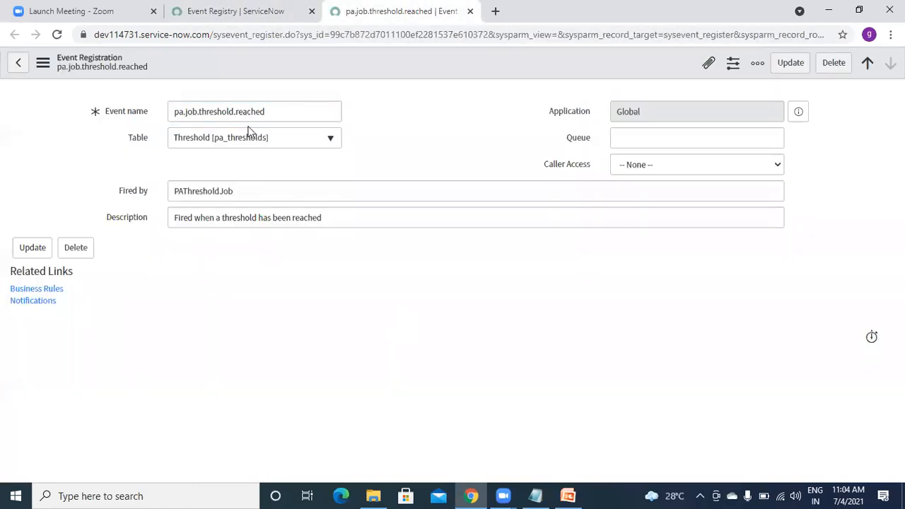
left_click(291, 114)
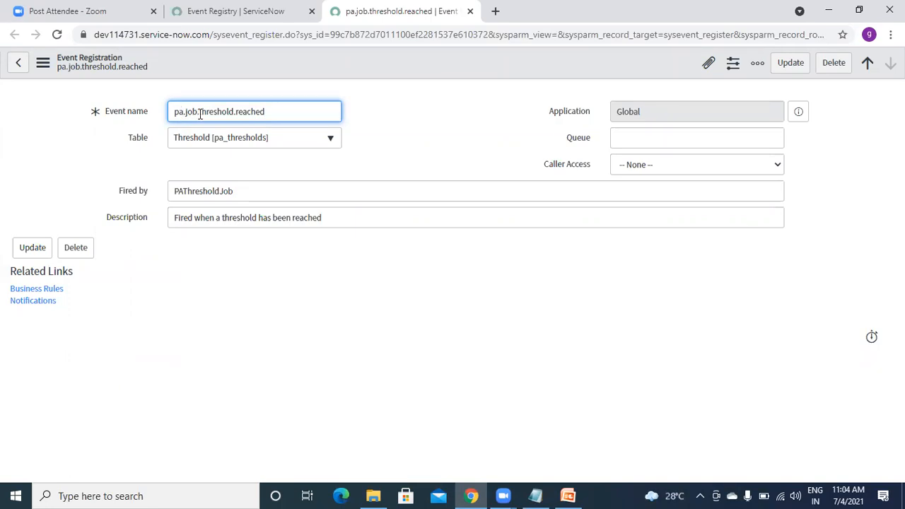
left_click(418, 125)
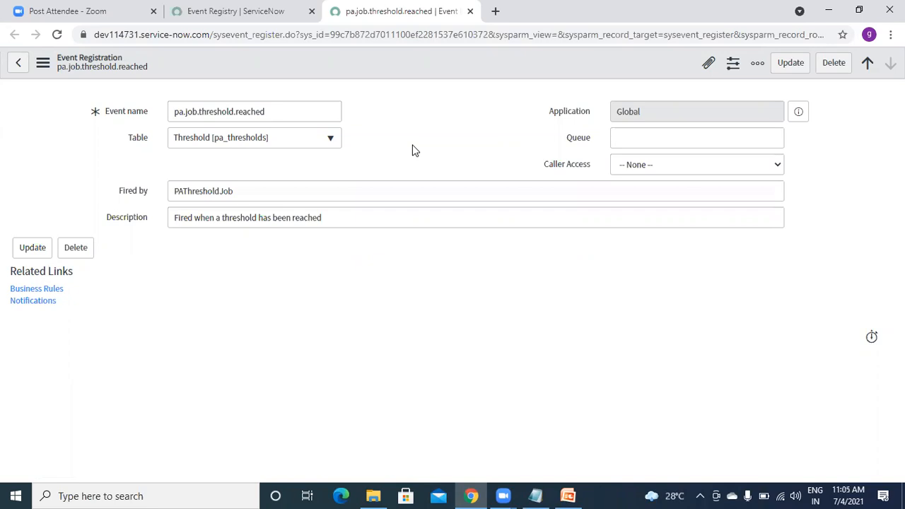
Try Caller Access as Caller Restriction, then reset it to -- None --.
left_click(624, 168)
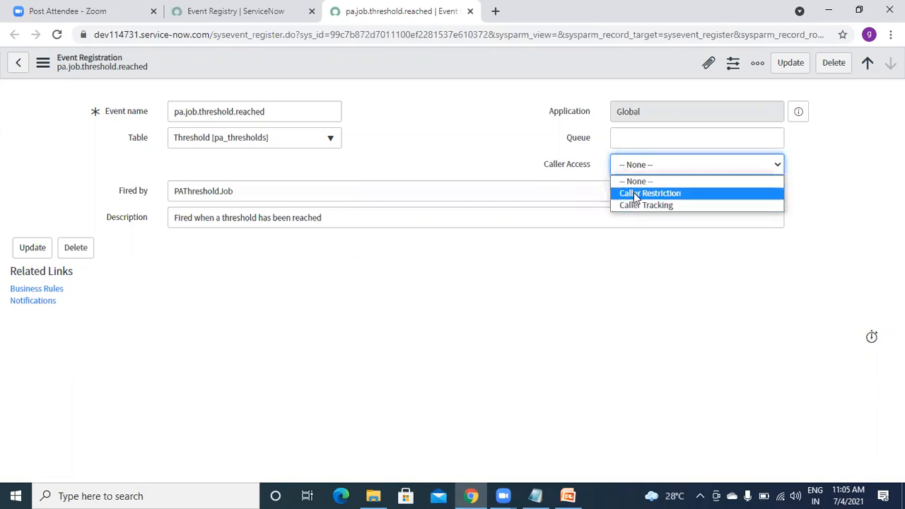
left_click(635, 193)
left_click(630, 170)
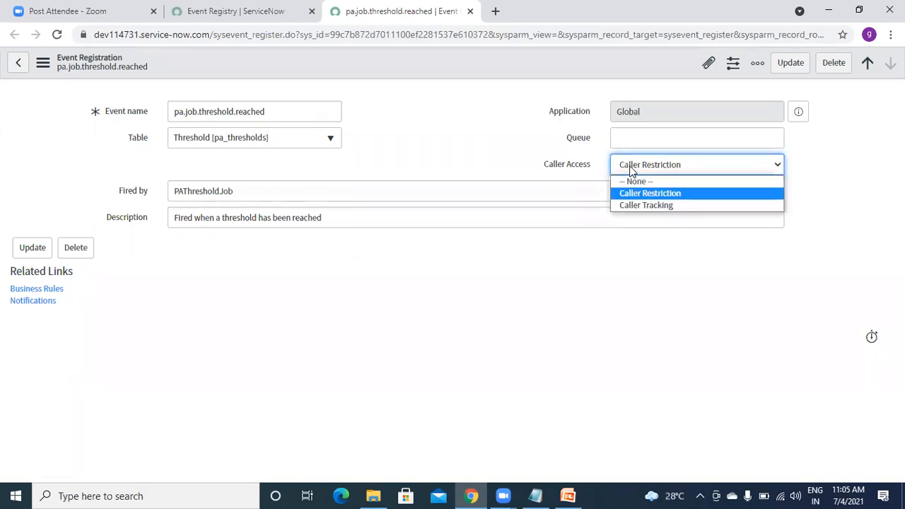
left_click(629, 183)
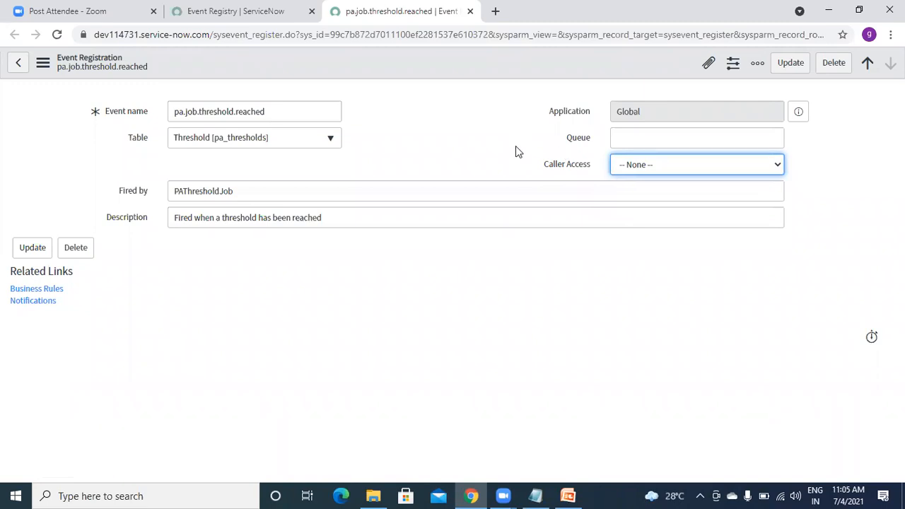
left_click(471, 150)
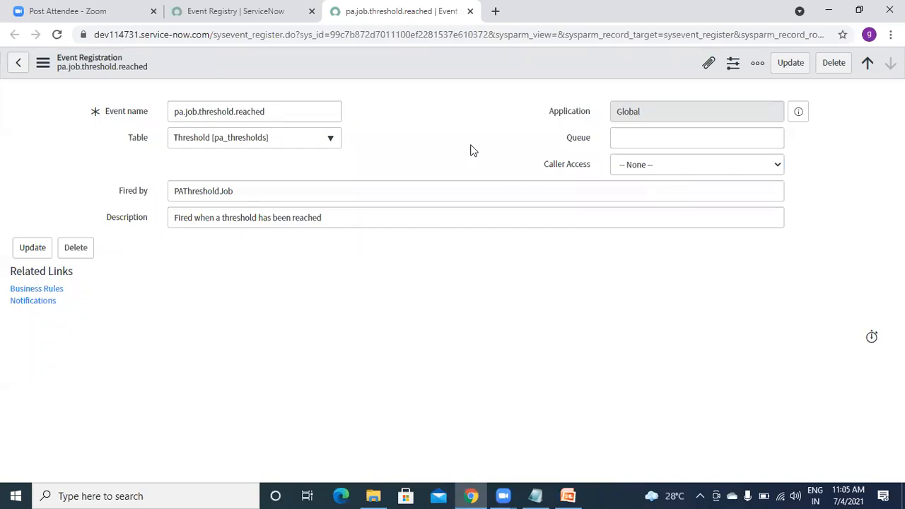
Review the Fired by (PAThresholdJob), Description and Event name fields, then close the record tab.
left_click(247, 191)
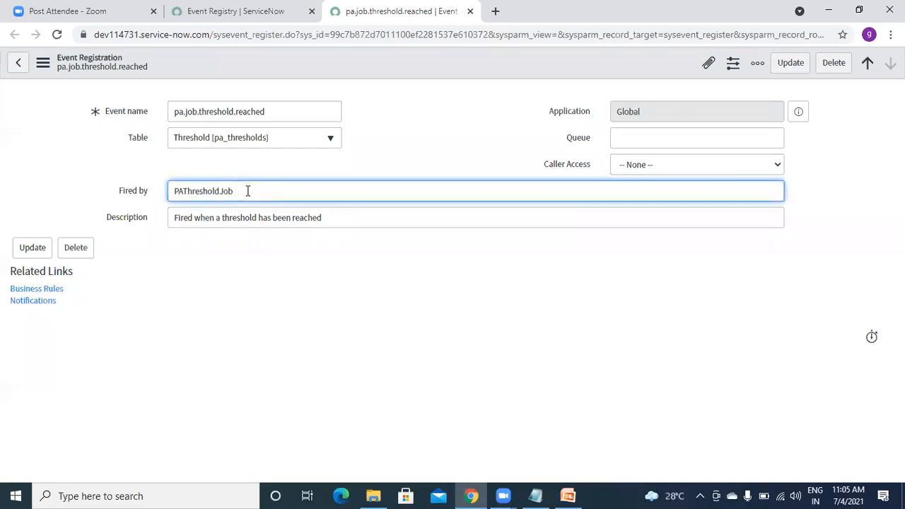
double_click(193, 191)
left_click(270, 188)
left_click(341, 220)
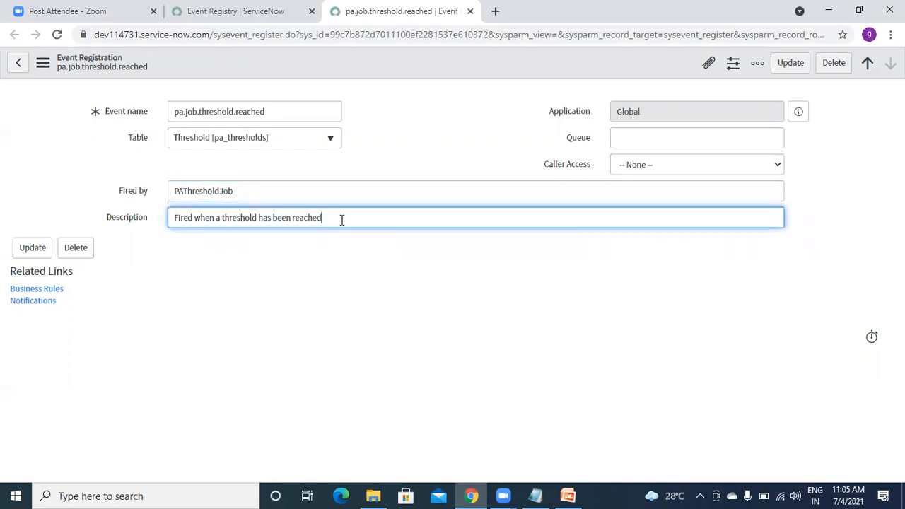
left_click(258, 197)
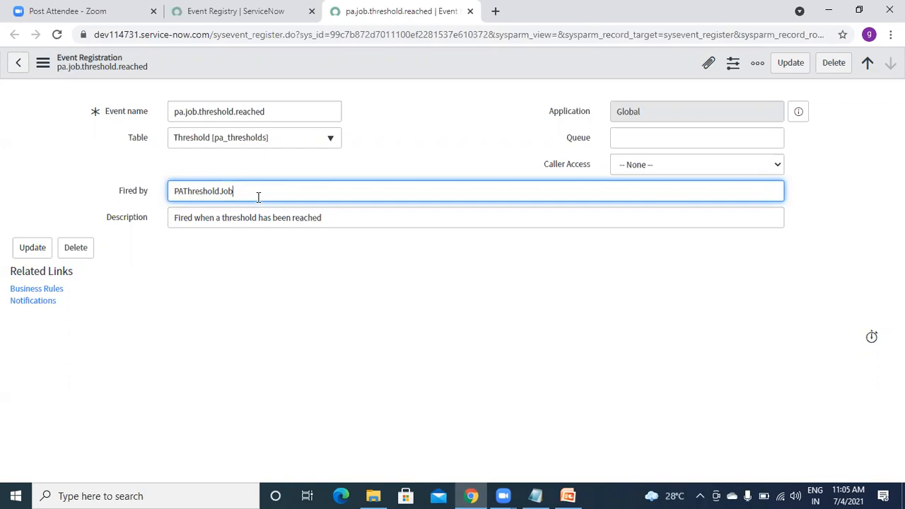
left_click(277, 107)
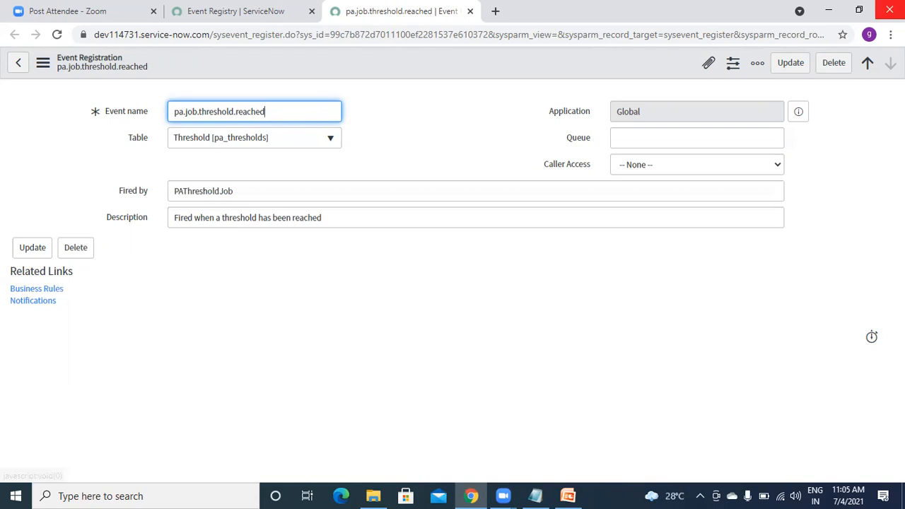
left_click(857, 12)
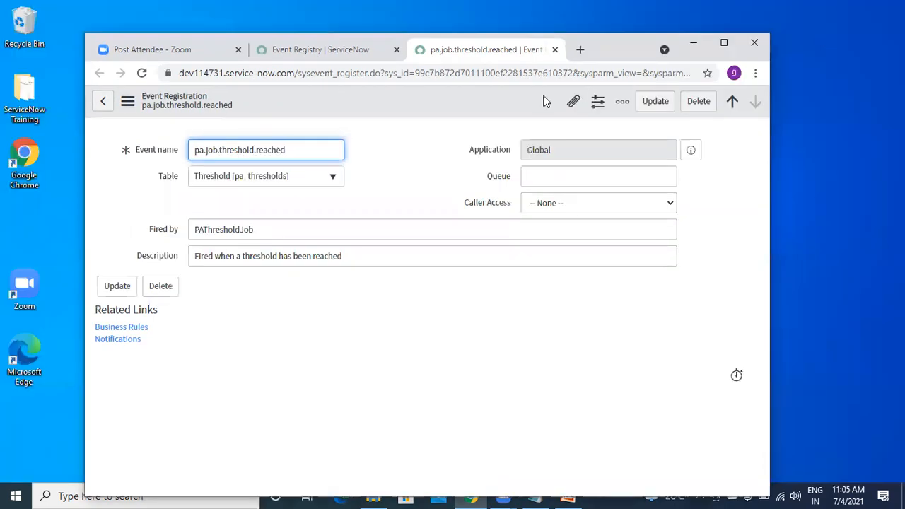
left_click(555, 50)
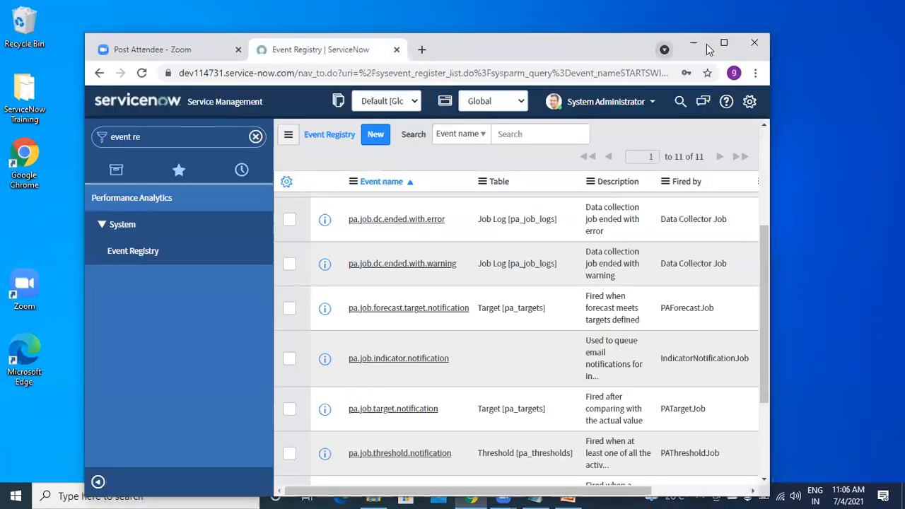
Maximize the browser on the Event Registry list and start filtering the navigator with 'wor'.
left_click(724, 43)
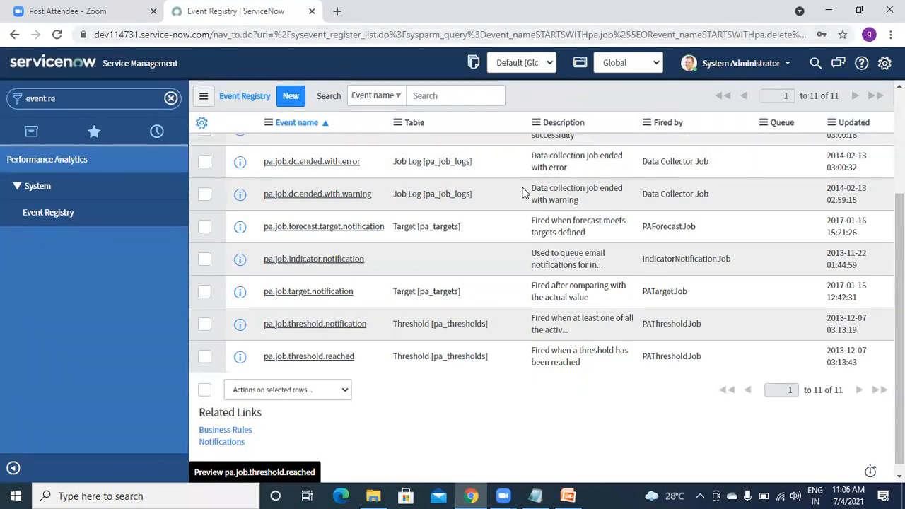
left_click(568, 495)
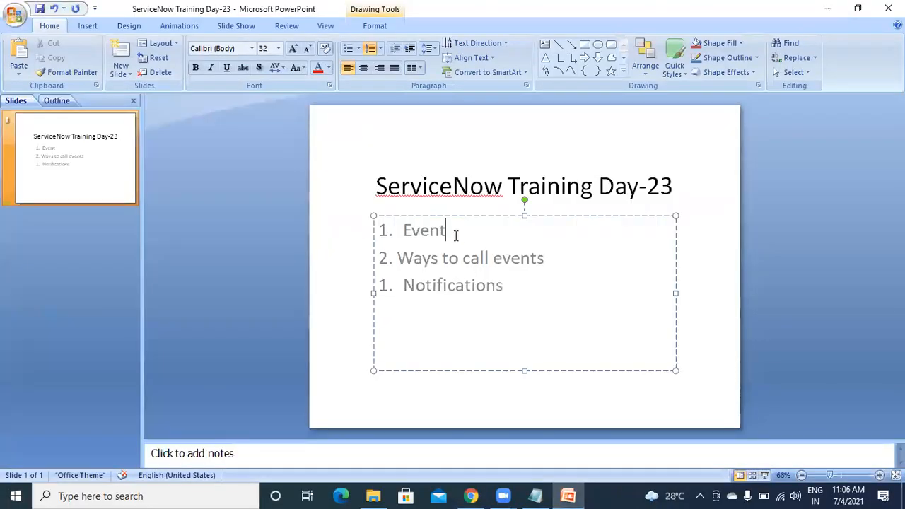
left_click(828, 8)
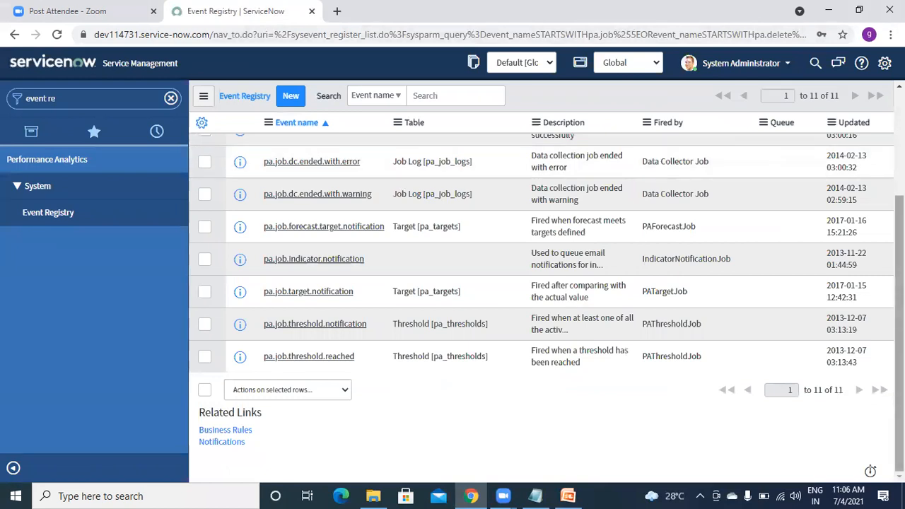
scroll(495, 226, "up", 5)
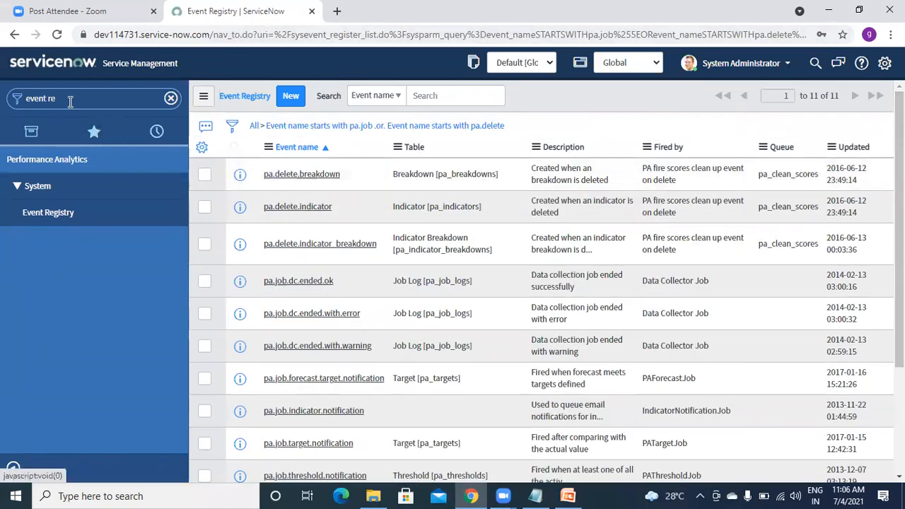
left_click(70, 102)
type("wor")
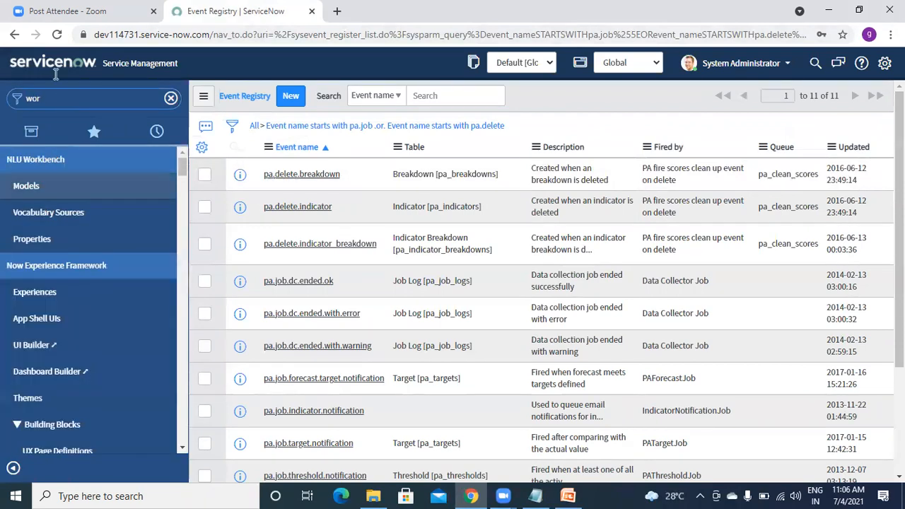
Duplicate the Event Registry tab and filter its navigator to 'workflow'.
right_click(236, 12)
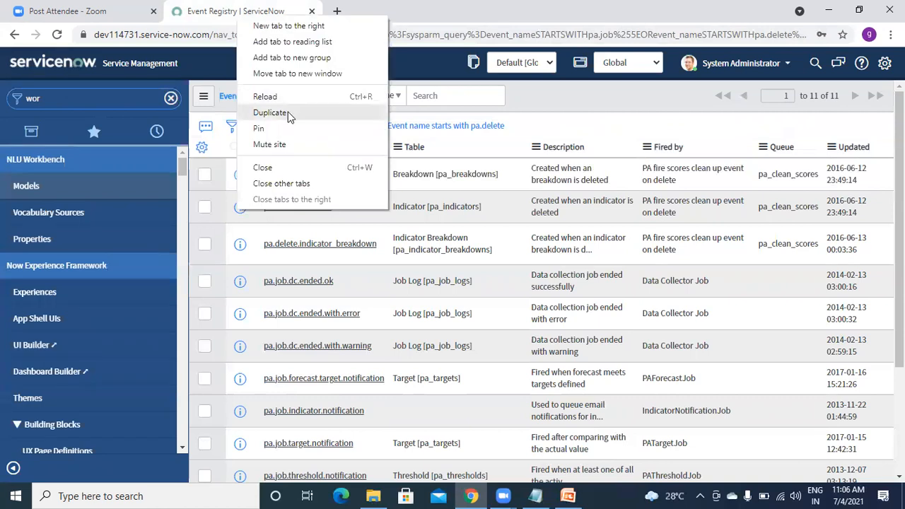
left_click(270, 113)
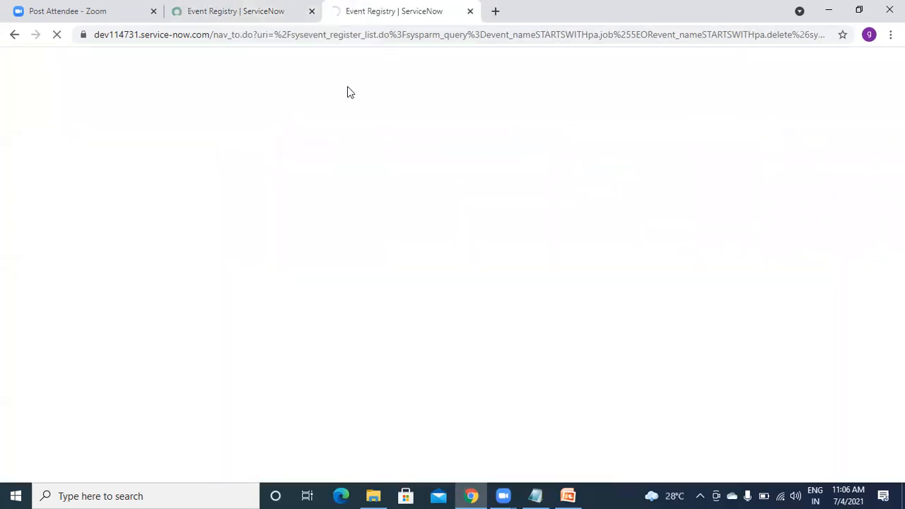
type("workflow")
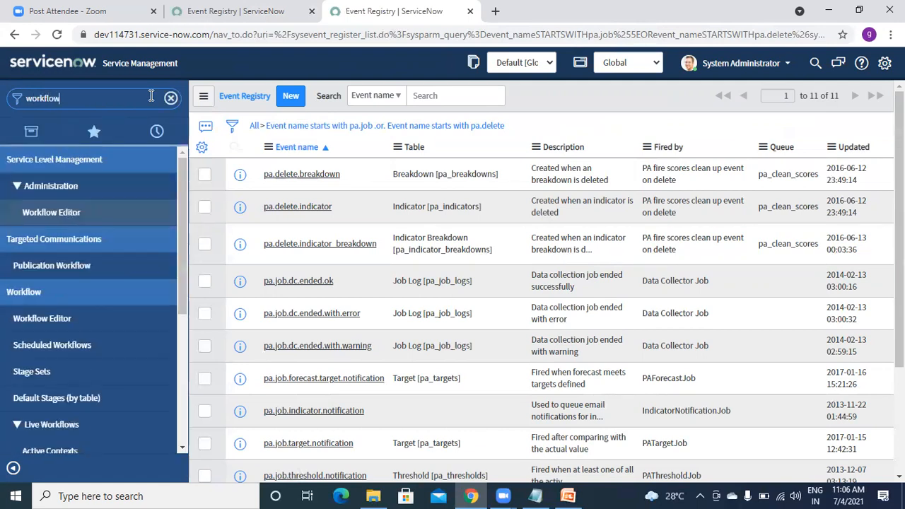
Open the Default SLA workflow via an 'sla' filter and show the Notify assignee activity's properties.
left_click(62, 319)
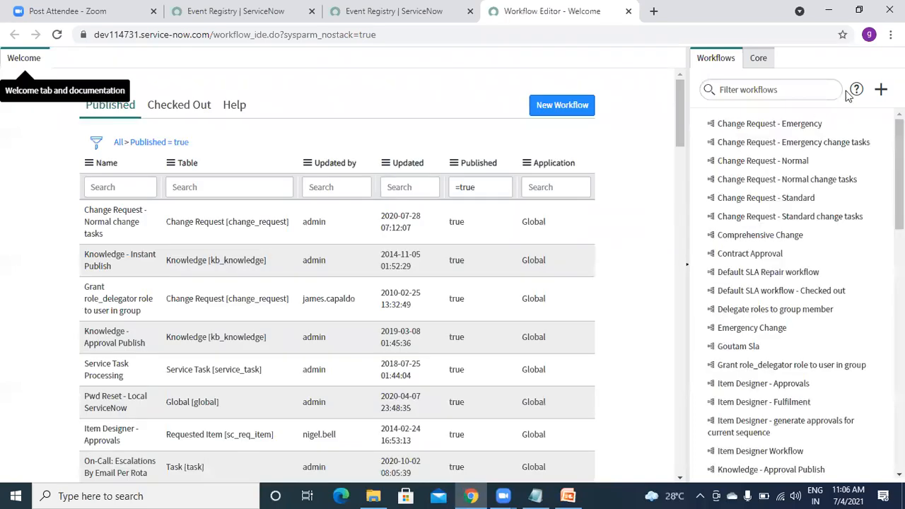
left_click(788, 92)
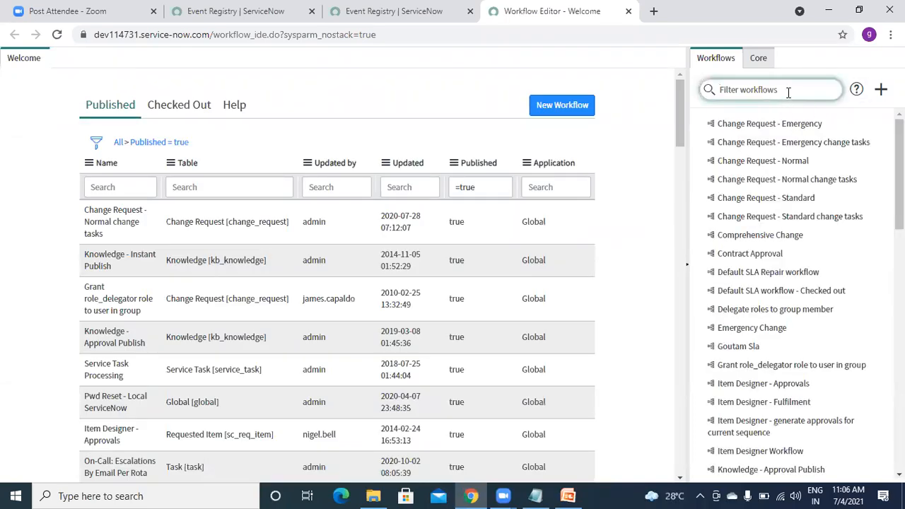
type("sla")
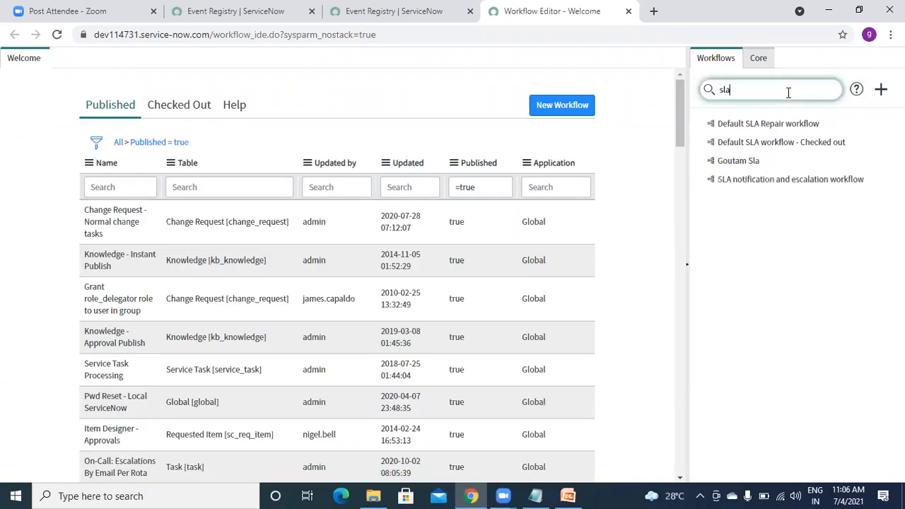
left_click(738, 143)
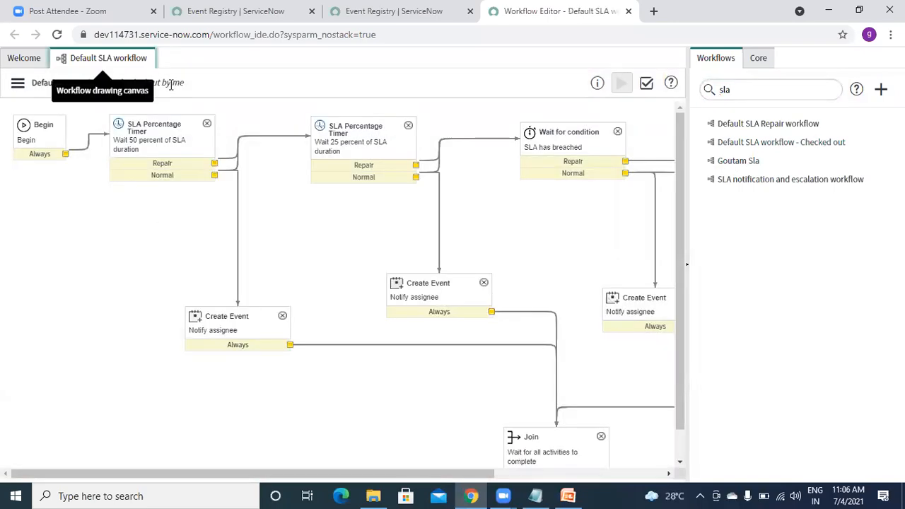
left_click(254, 334)
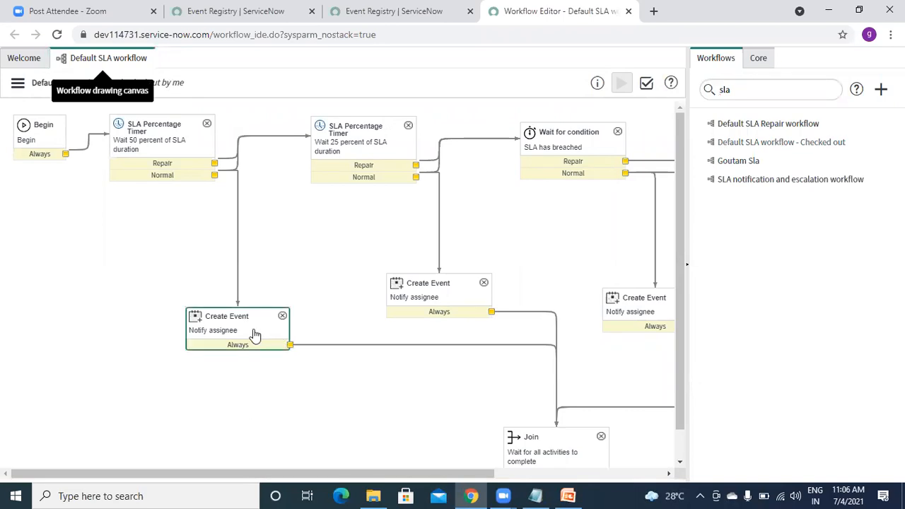
double_click(212, 330)
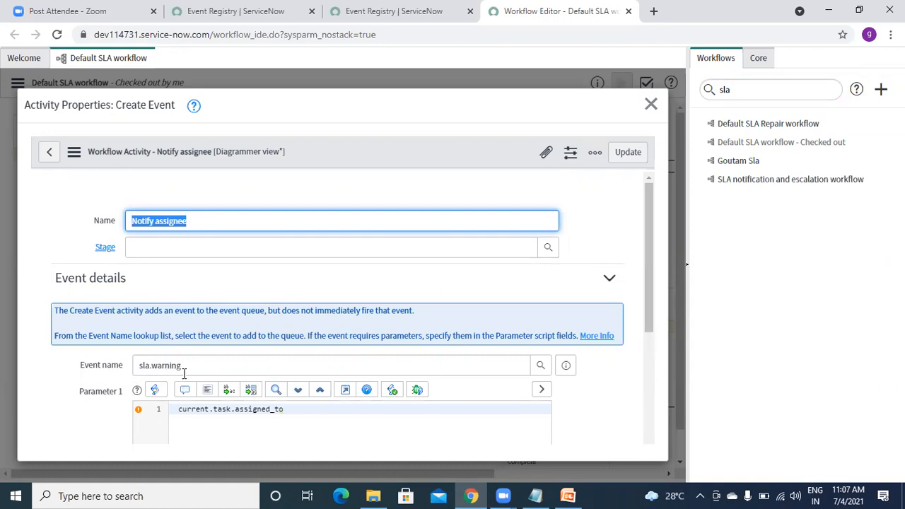
Reset the Event Registry filter and search event names for *sla.warning.
left_click(289, 23)
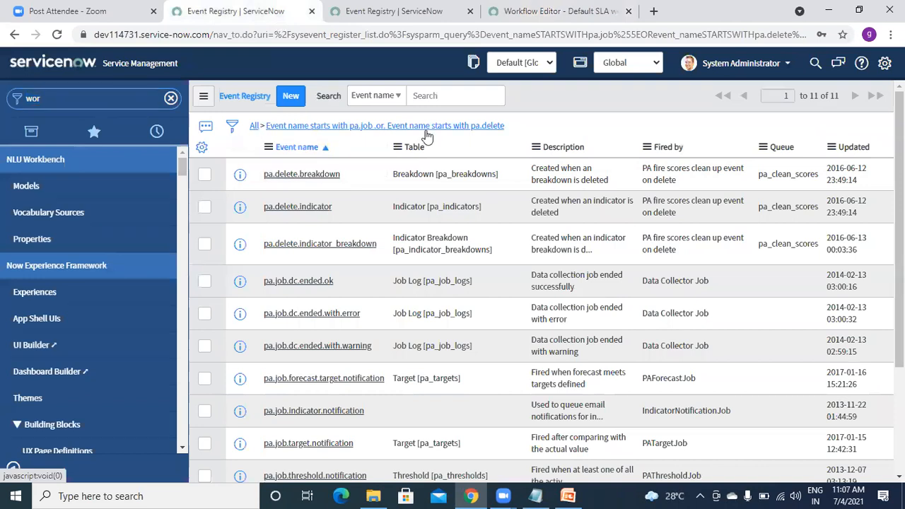
left_click(426, 133)
left_click(319, 174)
type("*sla")
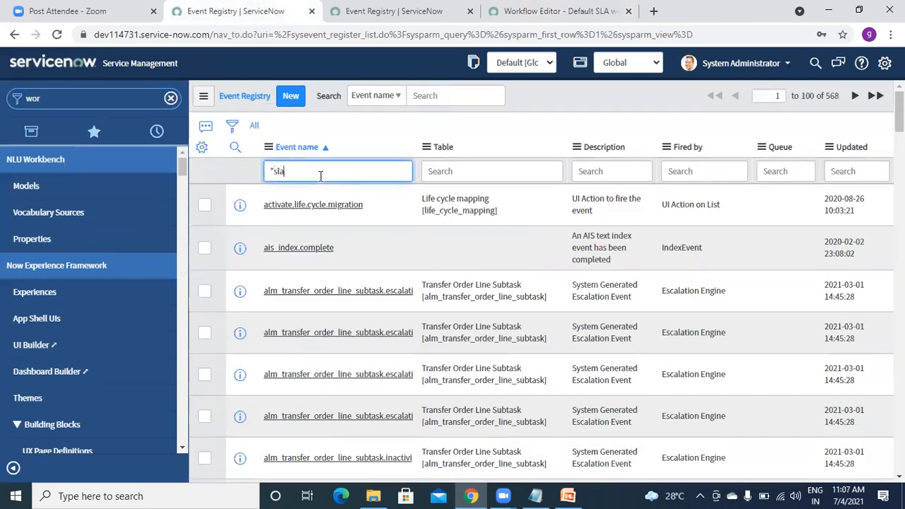
type(".warning")
key("Return")
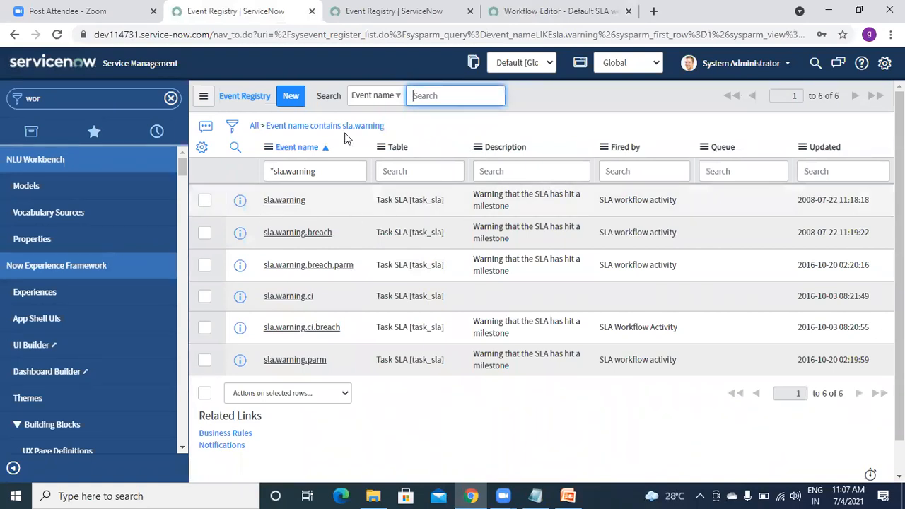
Compare the sla.warning events with the activity's event sla.warning and Parameter 1 current.task.assigned_to.
left_click(338, 24)
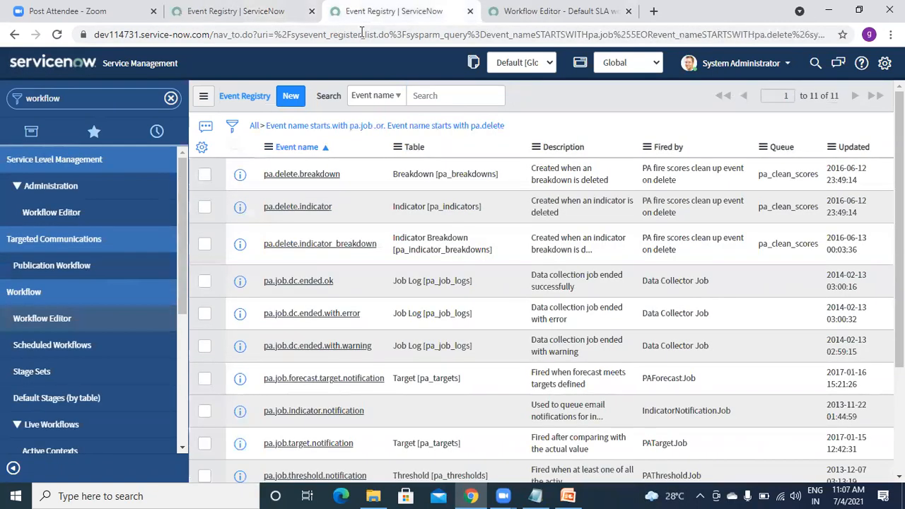
left_click(601, 24)
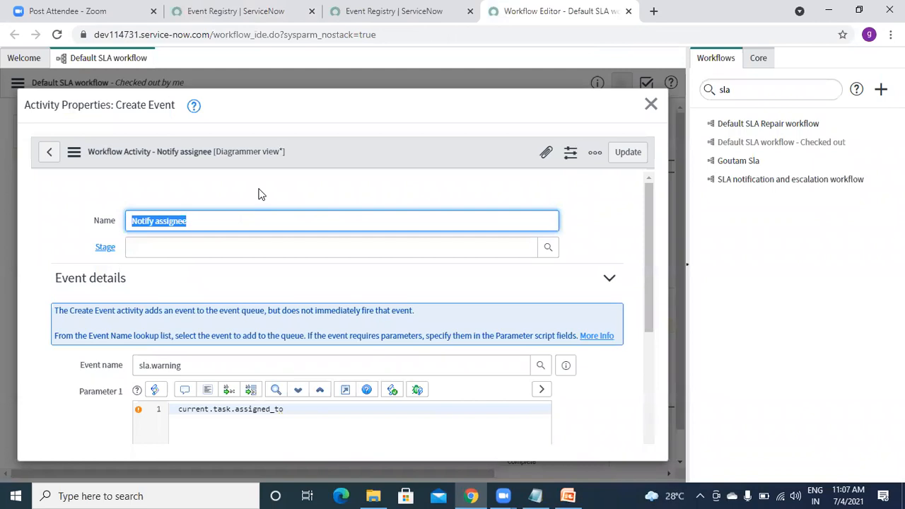
left_click(190, 369)
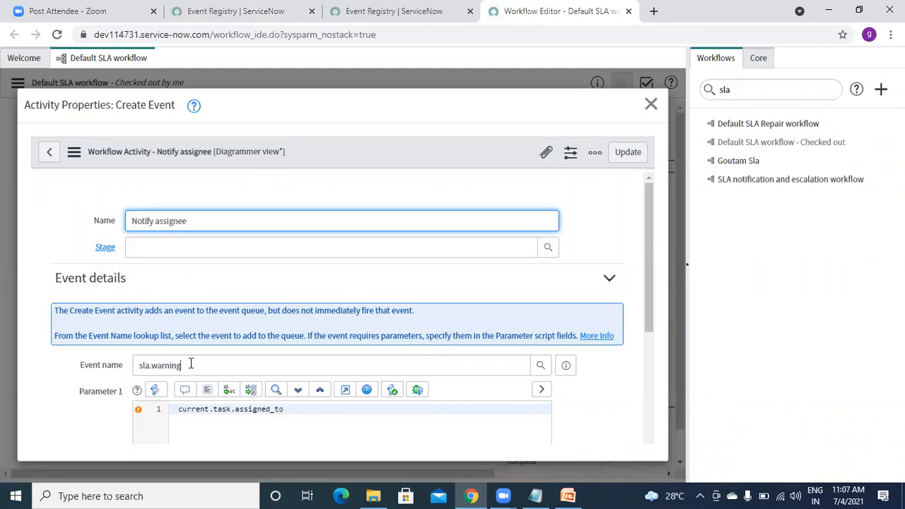
left_click(223, 12)
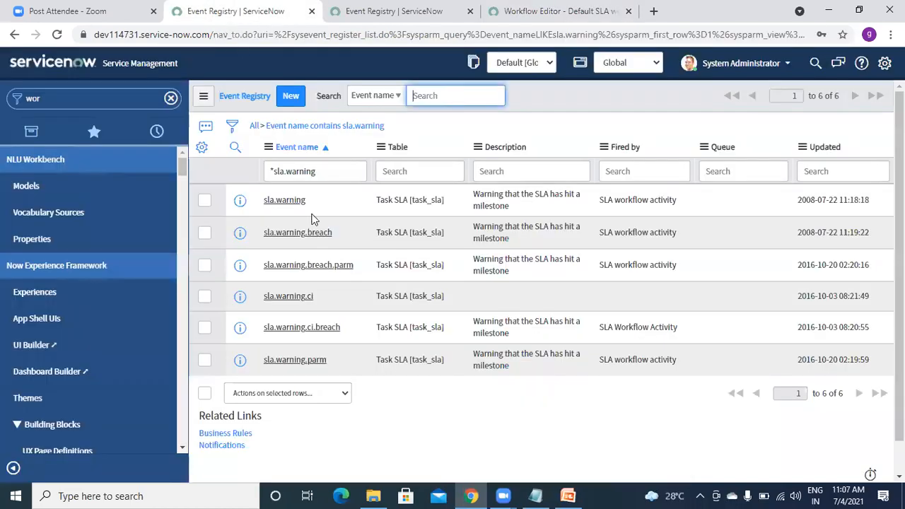
left_click(606, 19)
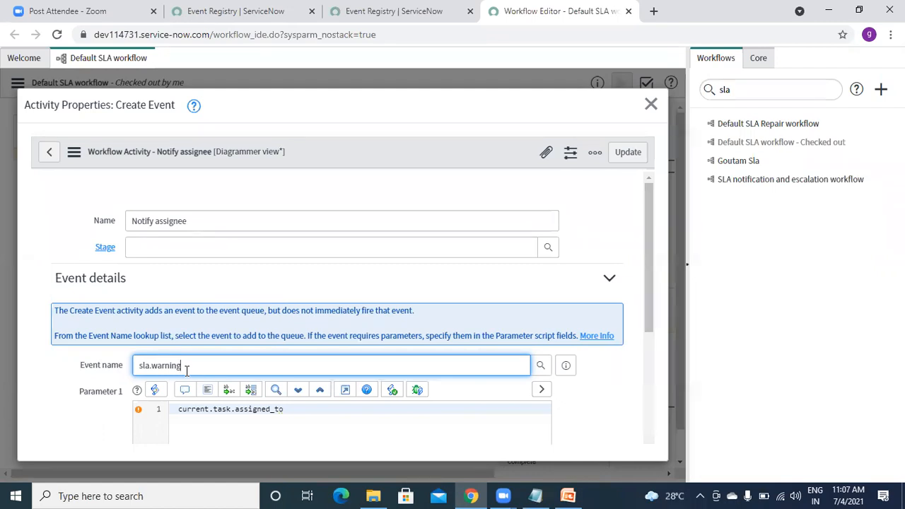
left_click(260, 27)
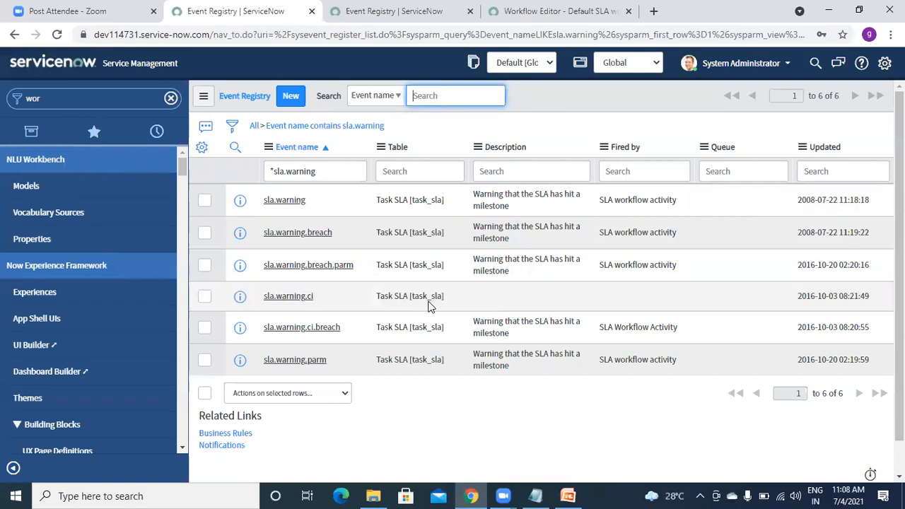
left_click(594, 10)
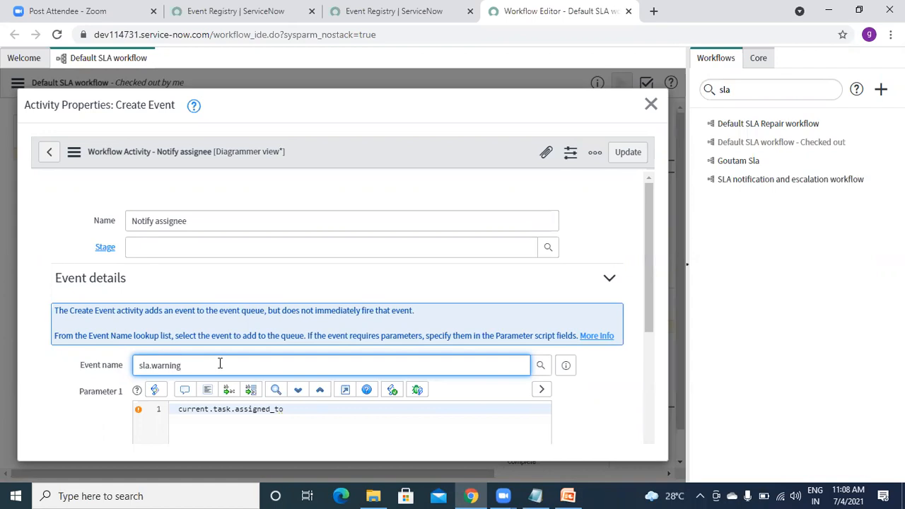
Filter the navigator by 'notifications' and open System Notification > Email > Notifications.
left_click(220, 24)
left_click(84, 99)
type("kfl")
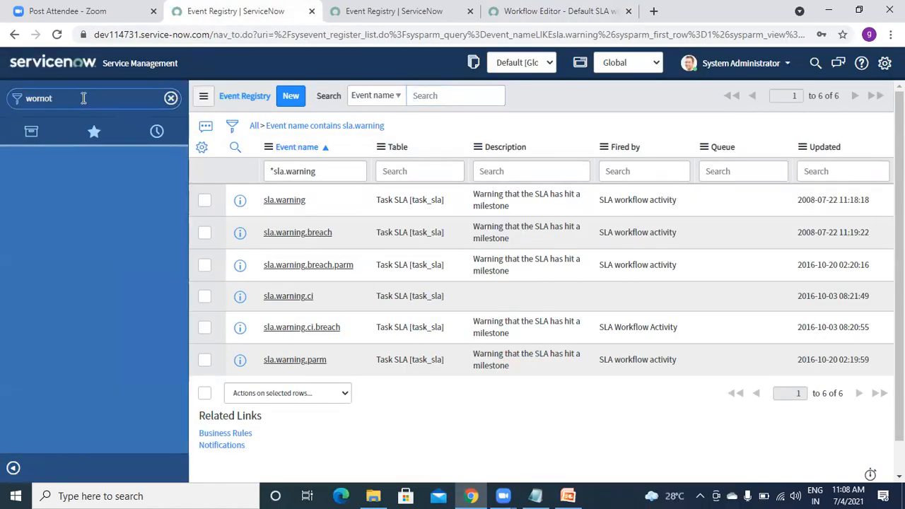
key("BackSpace")
key("BackSpace")
key("BackSpace")
key("BackSpace")
key("BackSpace")
type("notific")
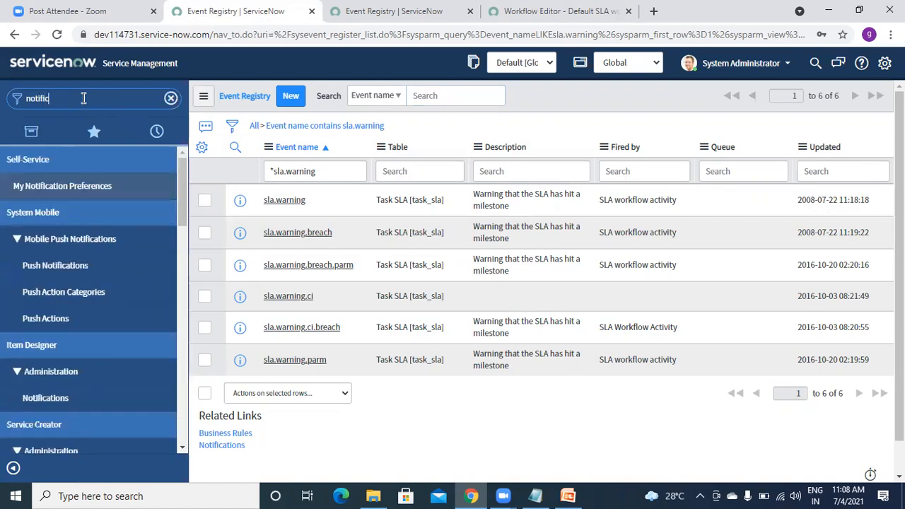
type("ations")
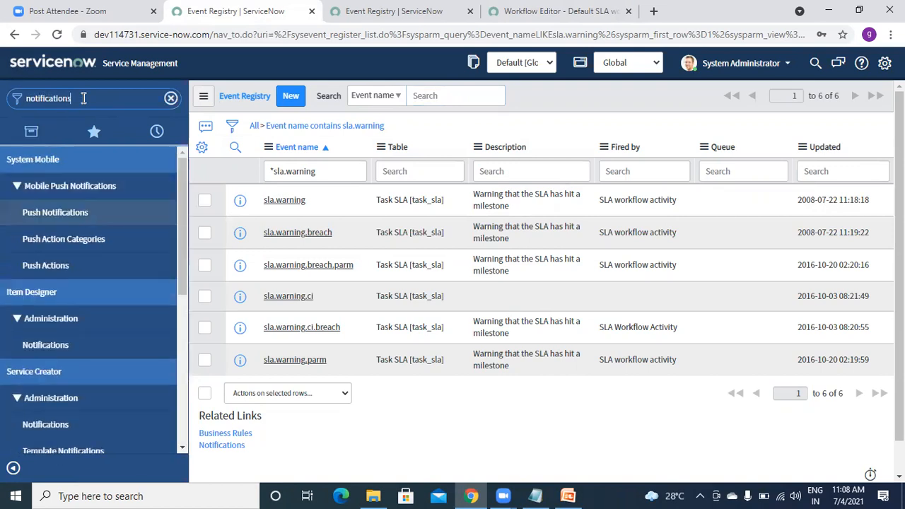
left_click_drag(178, 215, 188, 273)
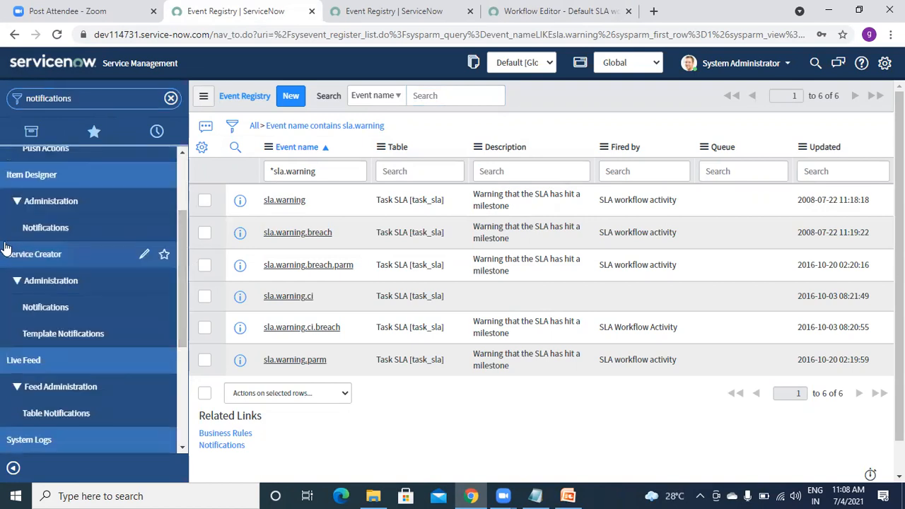
scroll(183, 287, "down", 5)
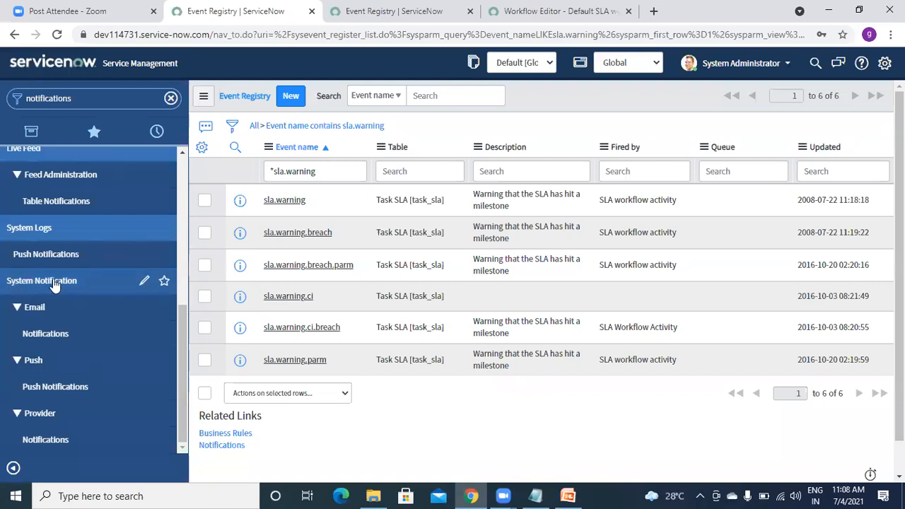
left_click(44, 336)
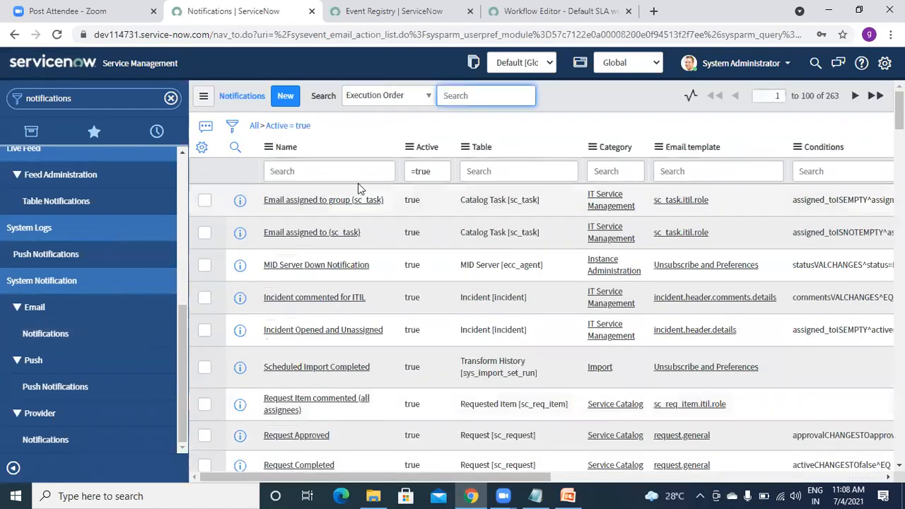
Search the Notifications list's Name column for *sla.
left_click(350, 176)
type("*sla")
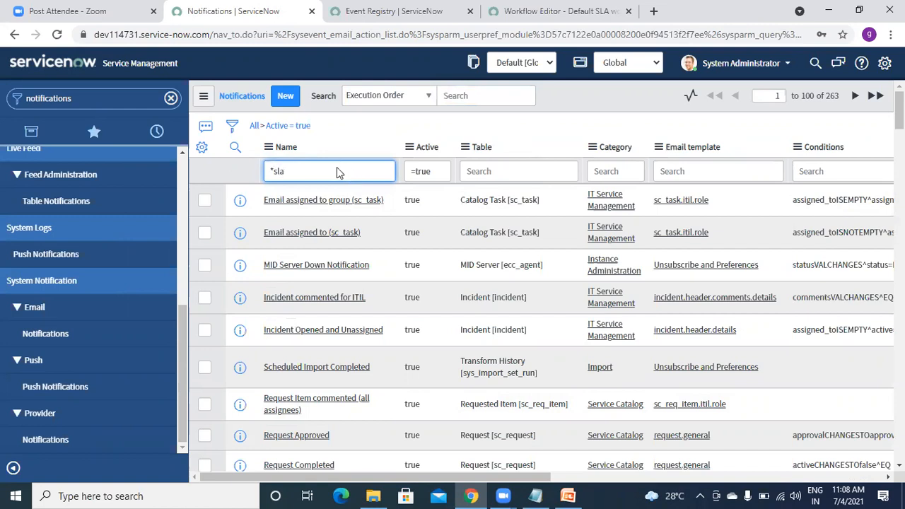
key("Return")
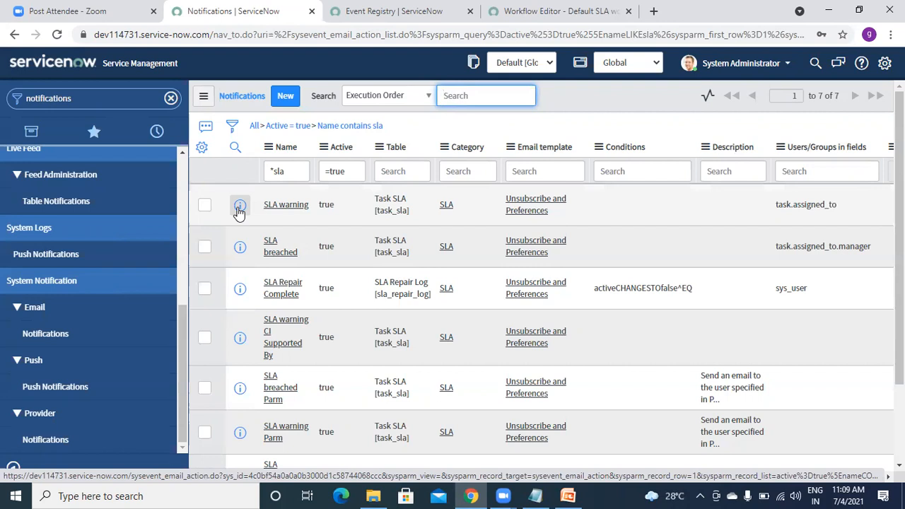
Open the SLA warning notification in its own tab.
right_click(239, 209)
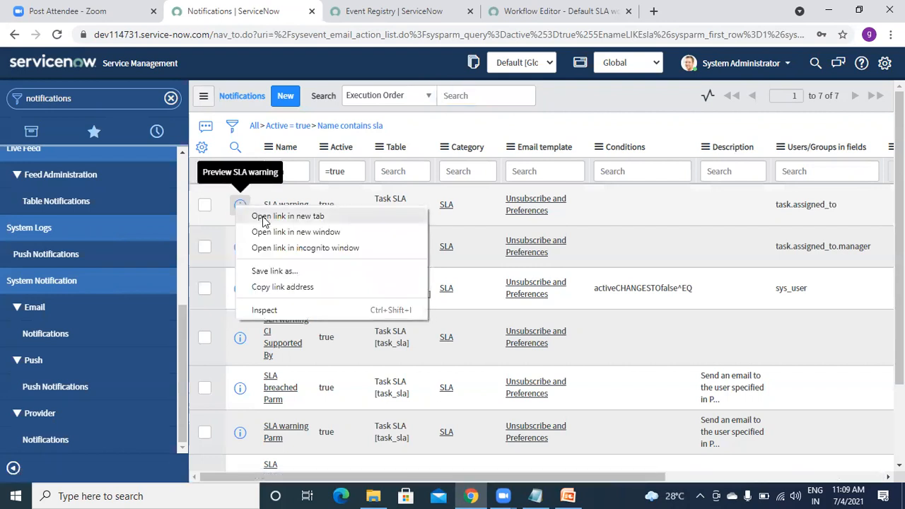
left_click(263, 218)
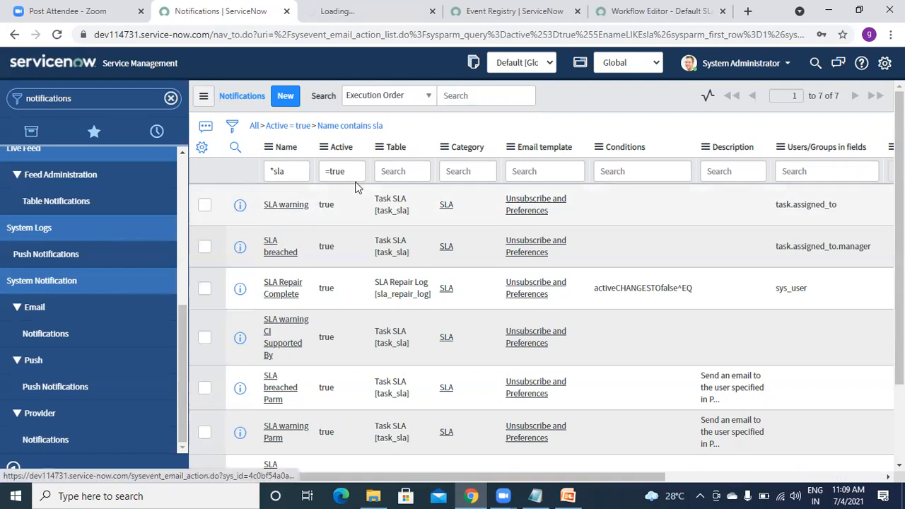
left_click(327, 21)
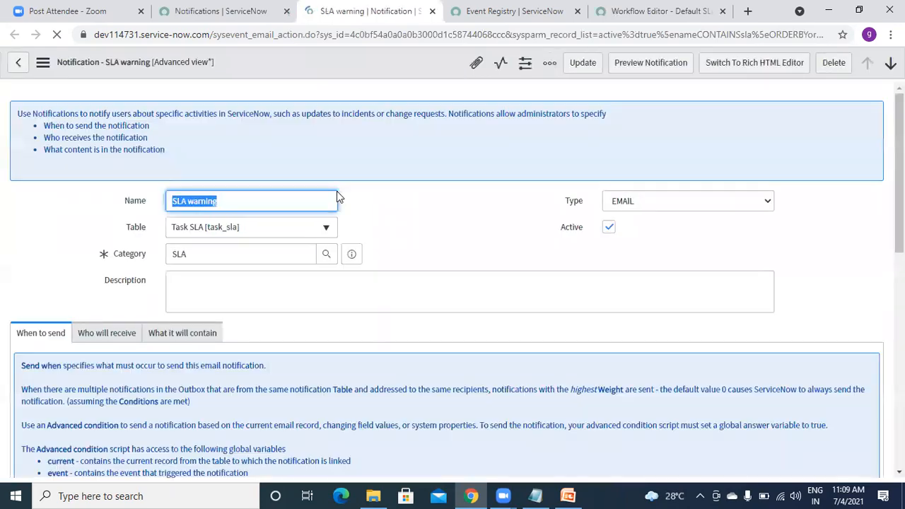
left_click(398, 224)
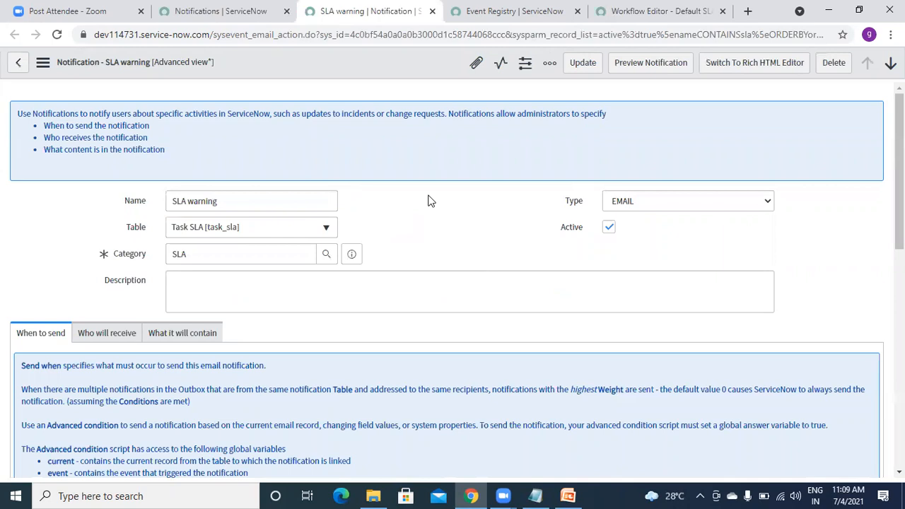
left_click(233, 202)
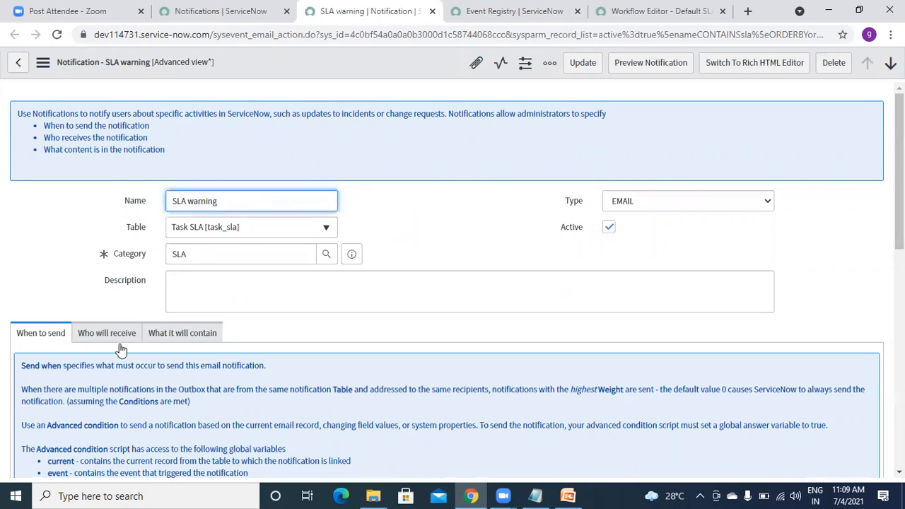
scroll(160, 207, "down", 3)
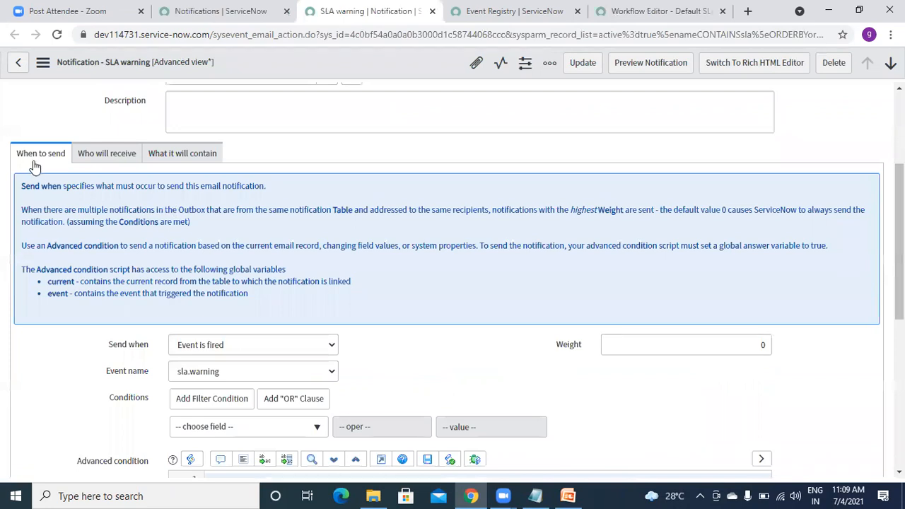
Set Send when to 'Event is fired' with event sla.warning, then view recipients (Task.Assigned to).
left_click(236, 347)
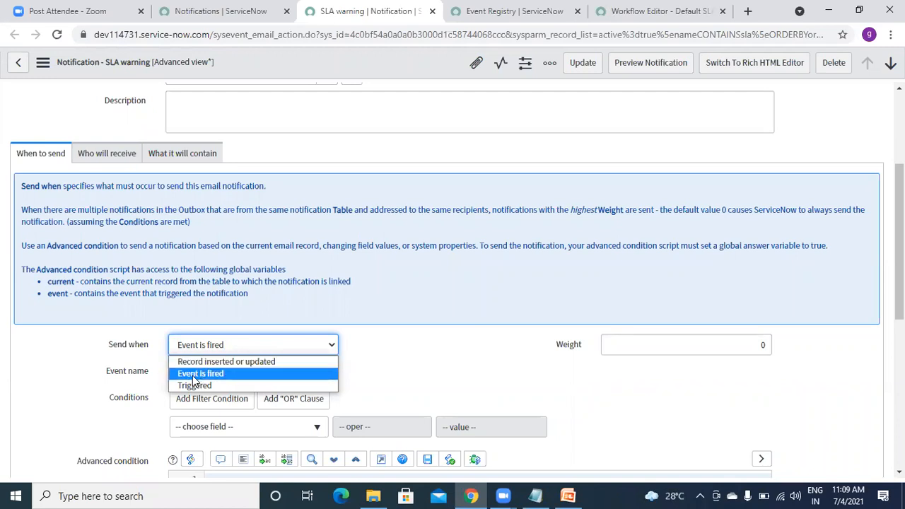
left_click(194, 374)
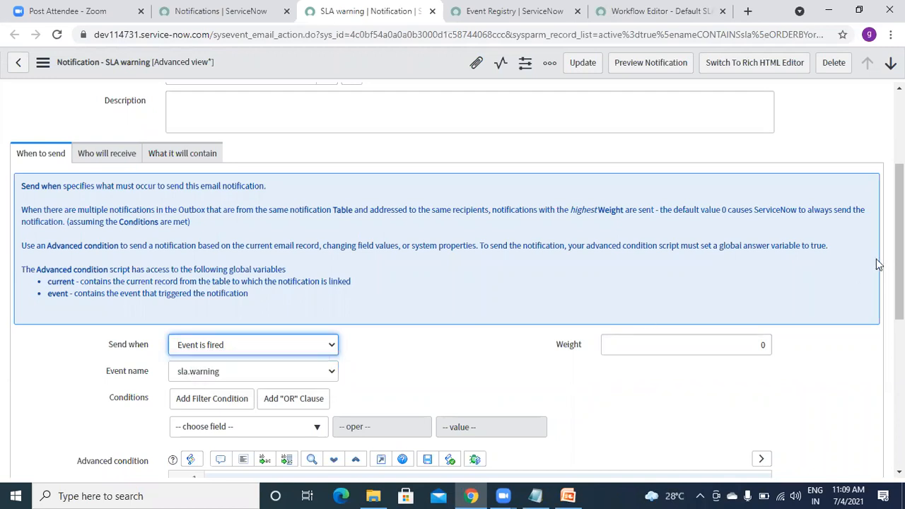
scroll(898, 262, "down", 1)
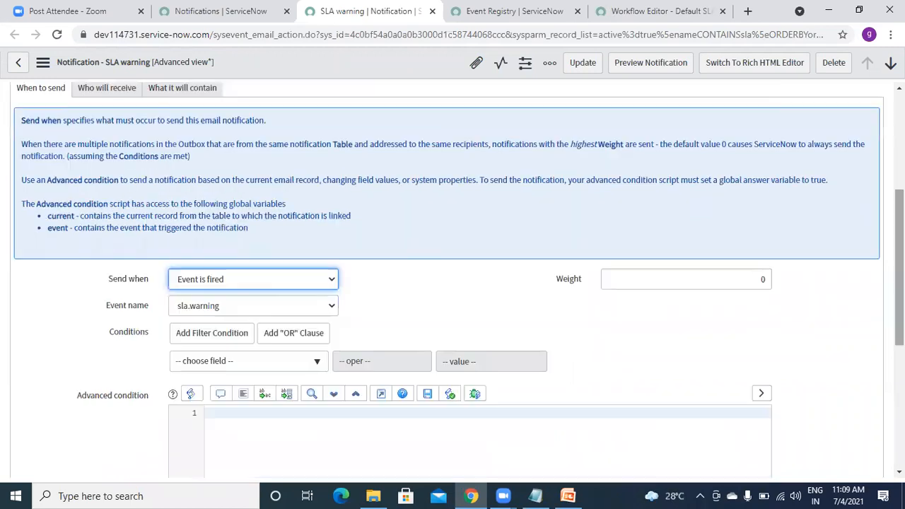
left_click(235, 309)
left_click(117, 314)
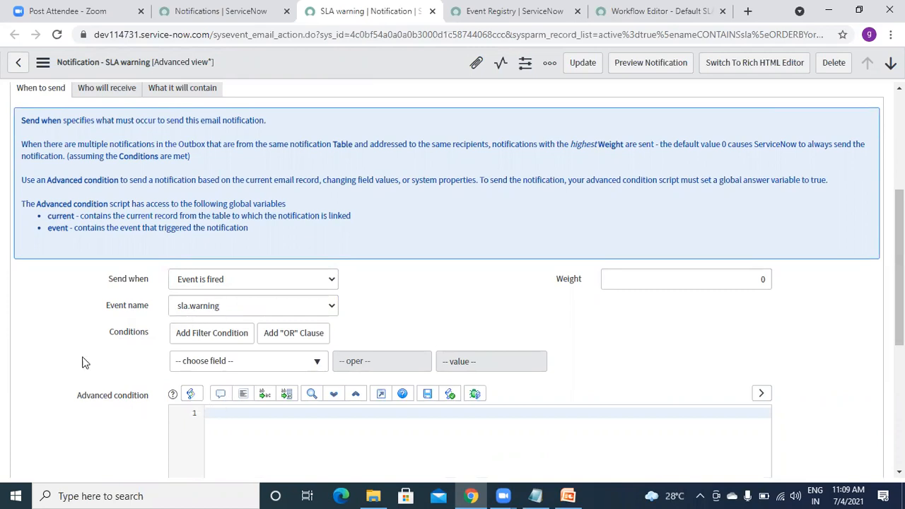
left_click_drag(898, 267, 898, 226)
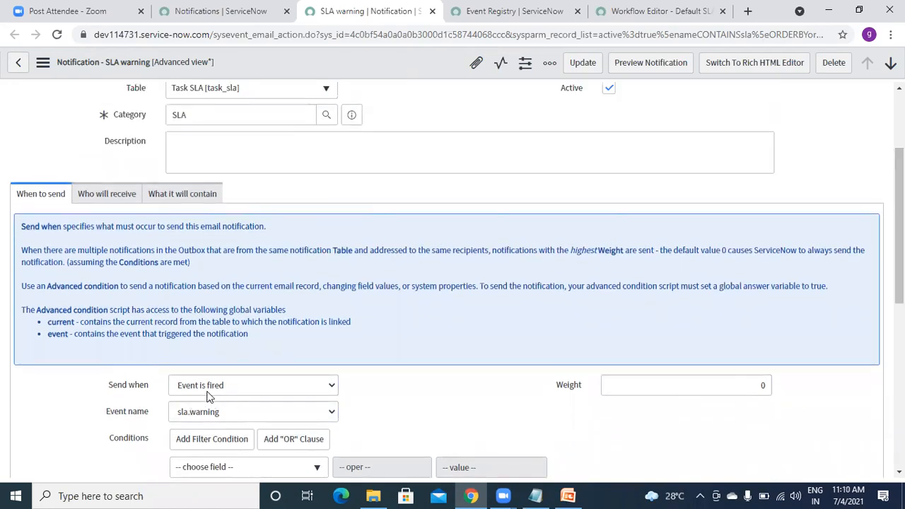
left_click(103, 201)
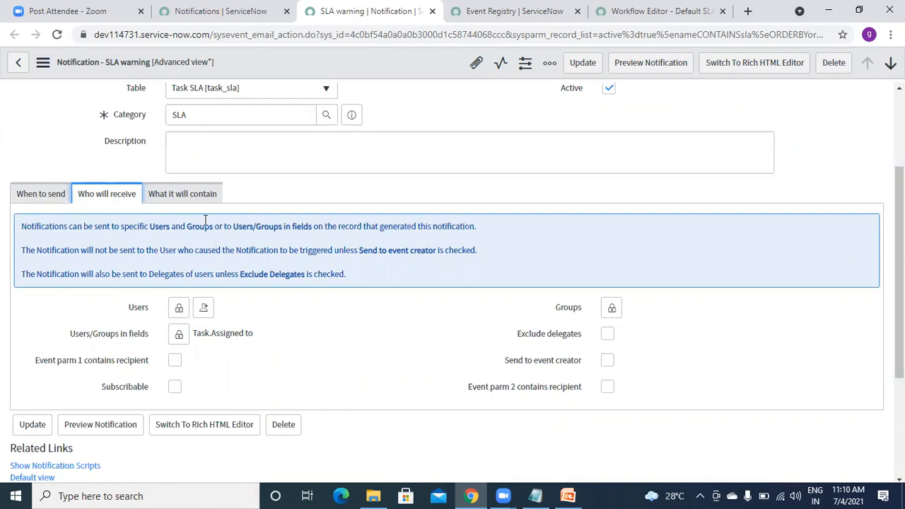
Review the content section: subject and message 'SLA warning for ${task.number}'.
left_click(195, 197)
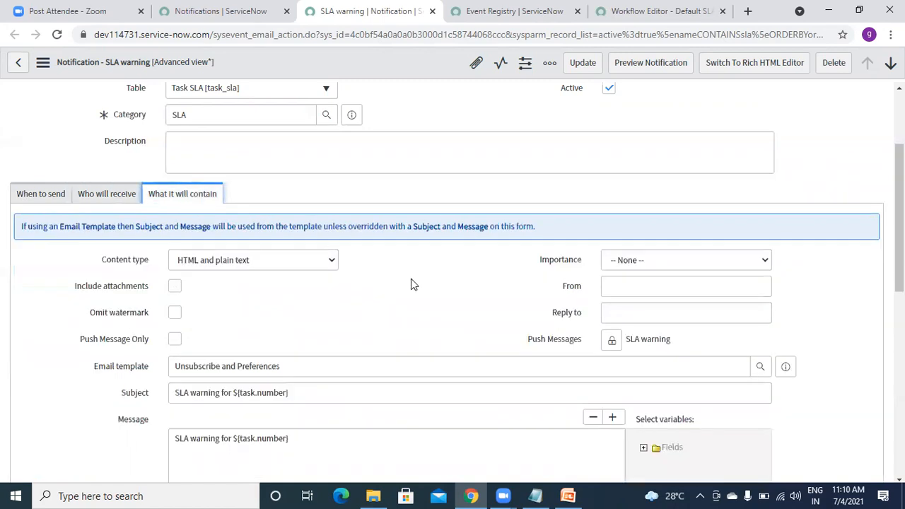
scroll(245, 299, "down", 2)
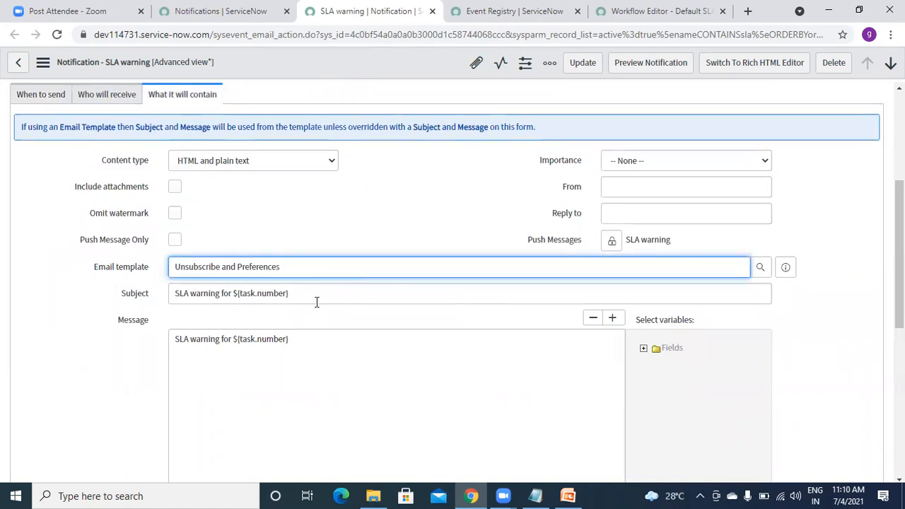
left_click(315, 298)
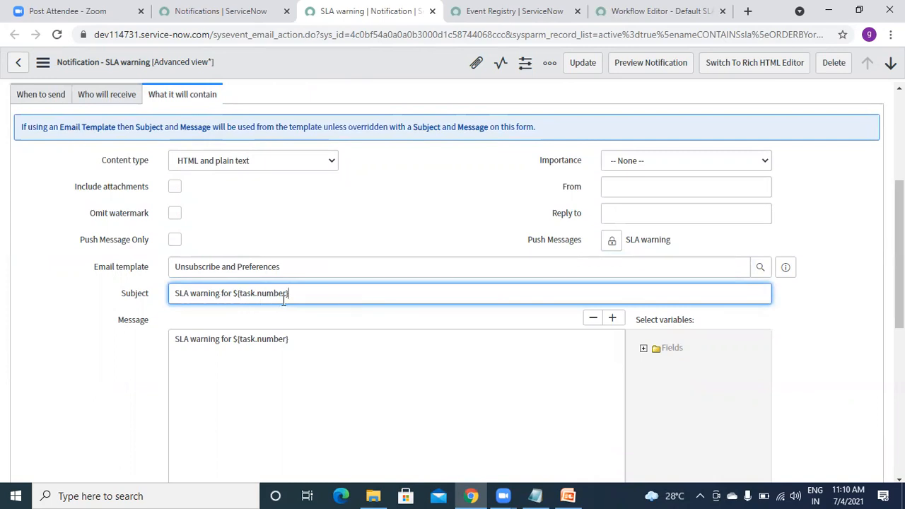
left_click(305, 343)
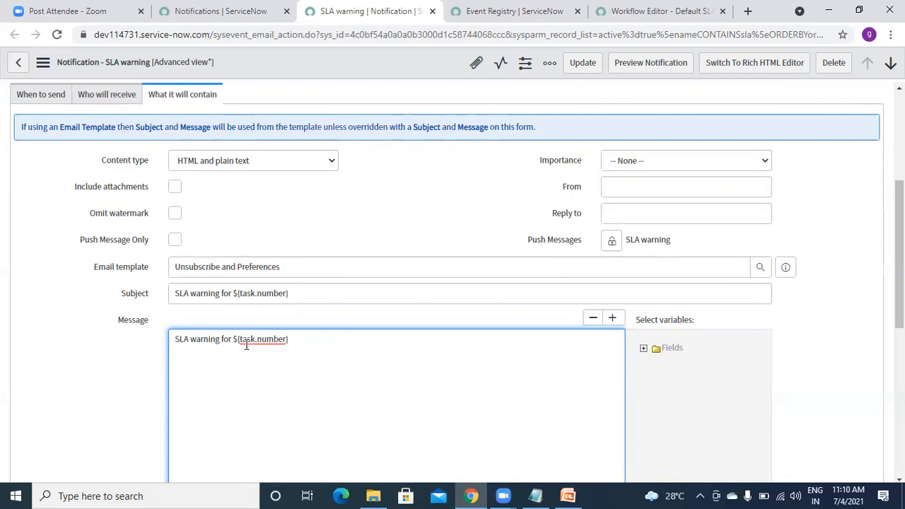
left_click_drag(899, 276, 899, 328)
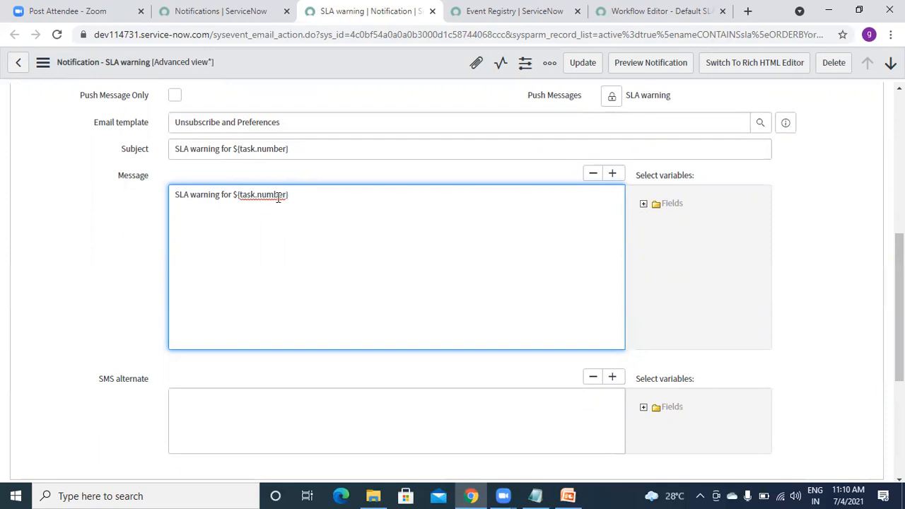
Insert the Task opened time and transfer reason variables into the notification message as a trial.
left_click(644, 204)
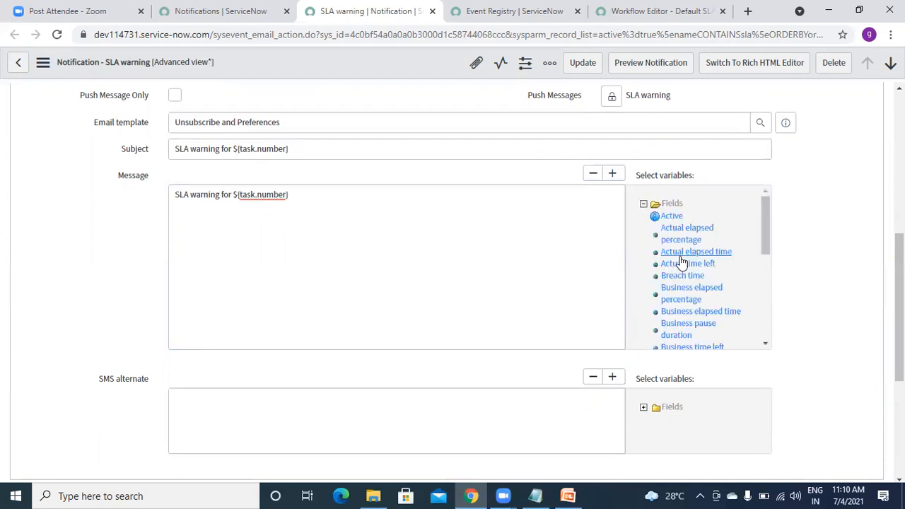
left_click_drag(767, 213, 764, 307)
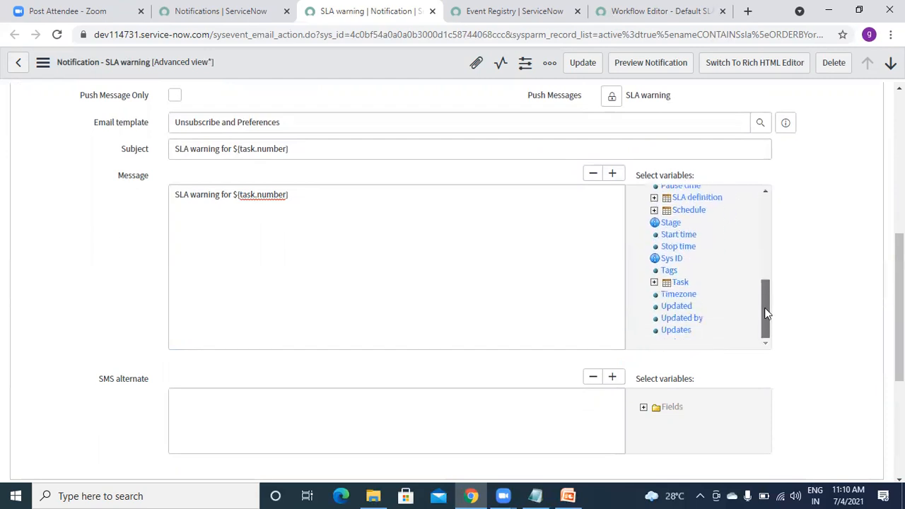
left_click(654, 283)
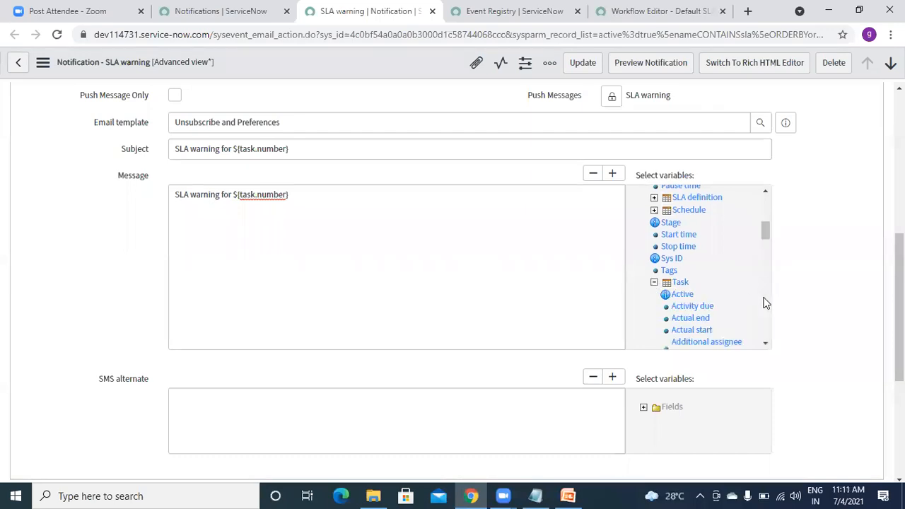
left_click_drag(764, 235, 765, 255)
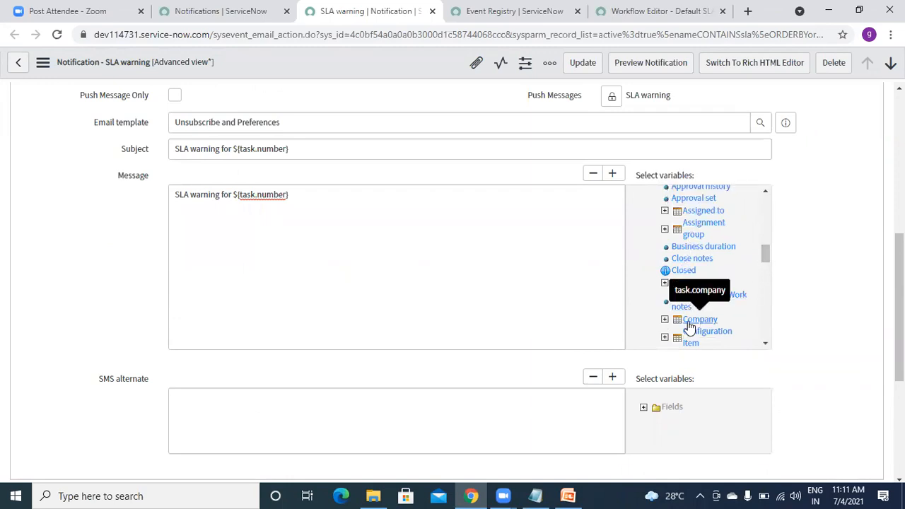
left_click(301, 196)
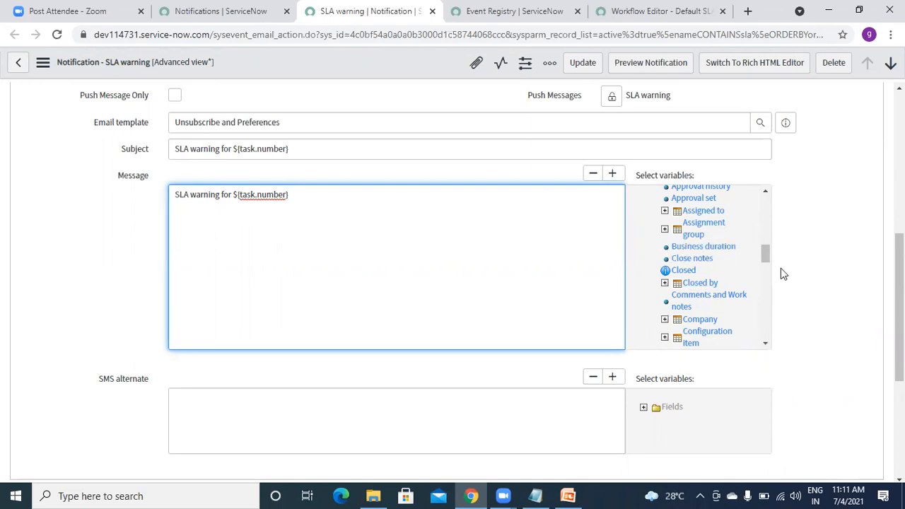
left_click_drag(766, 250, 768, 295)
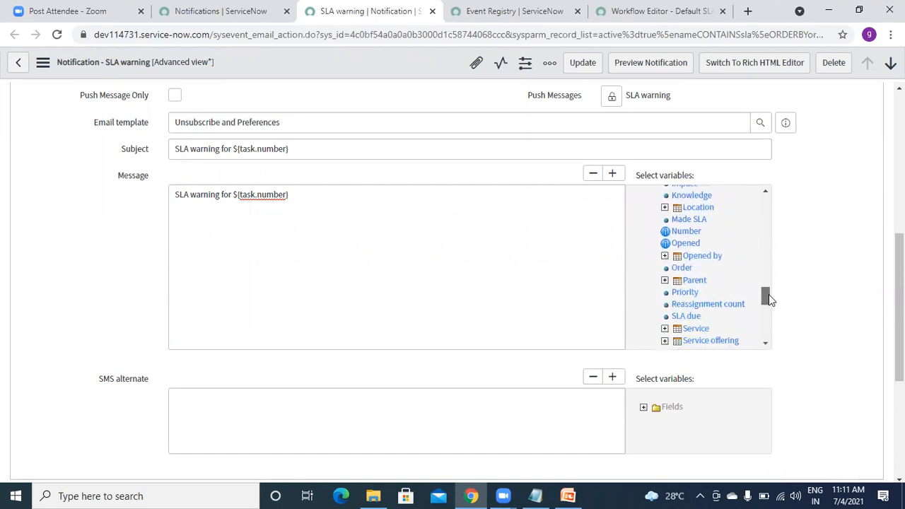
double_click(683, 244)
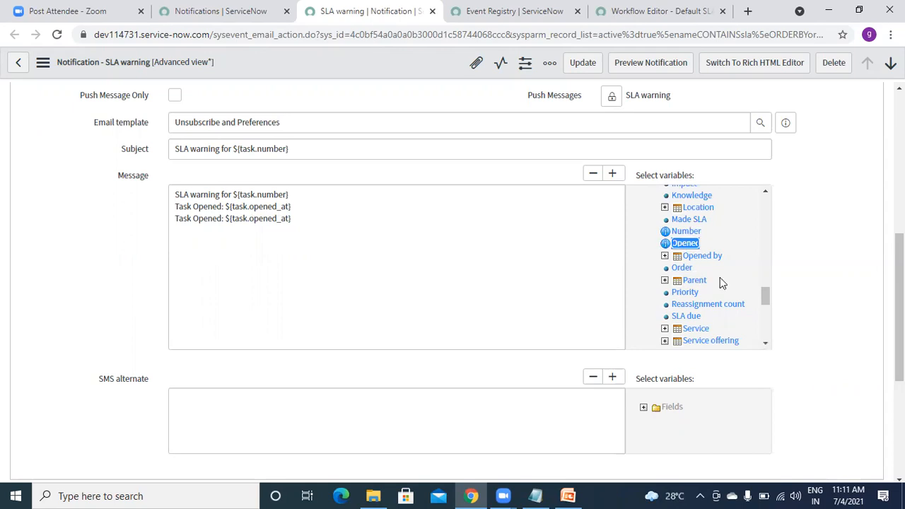
left_click_drag(767, 296, 769, 313)
double_click(699, 292)
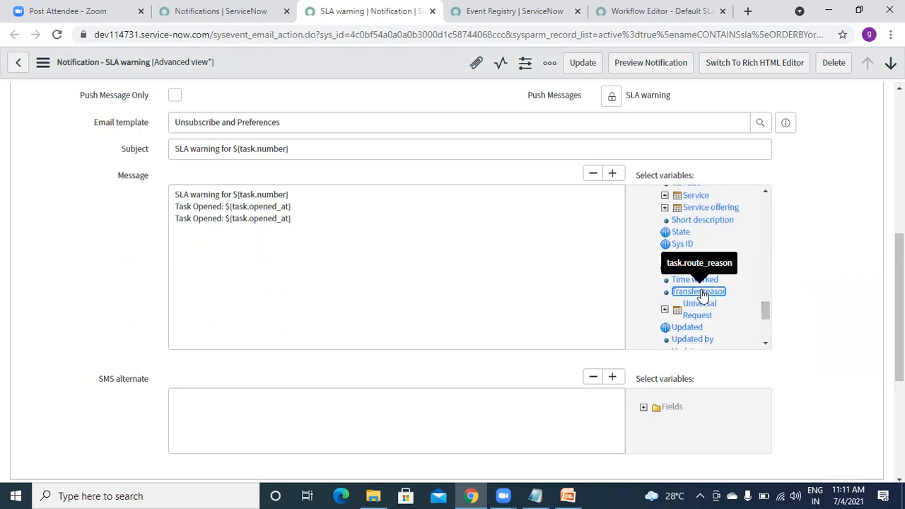
Delete the trial variable lines, including short description, leaving 'SLA warning for ${task.number}'.
left_click(284, 268)
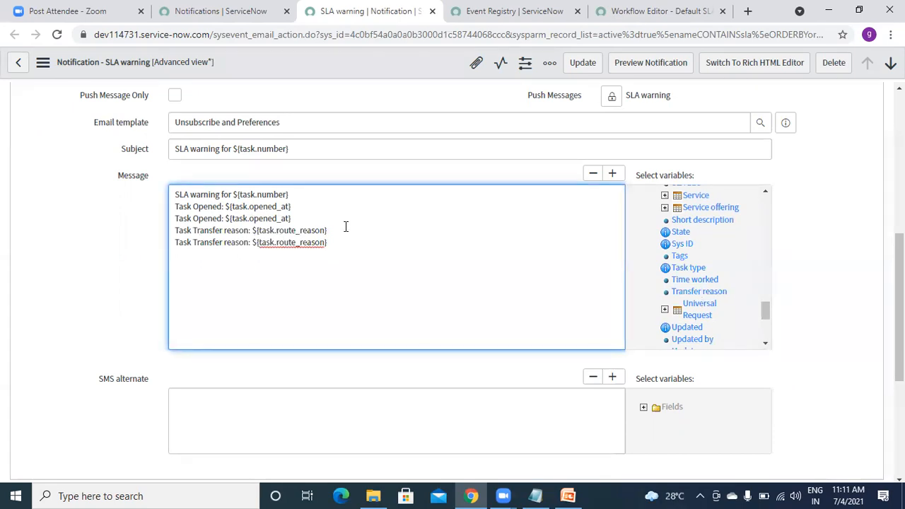
left_click_drag(333, 242, 168, 209)
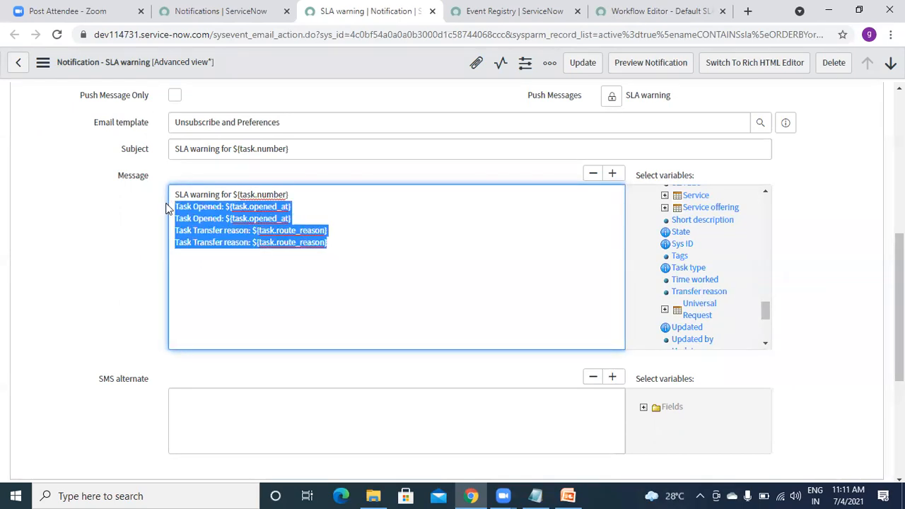
key("BackSpace")
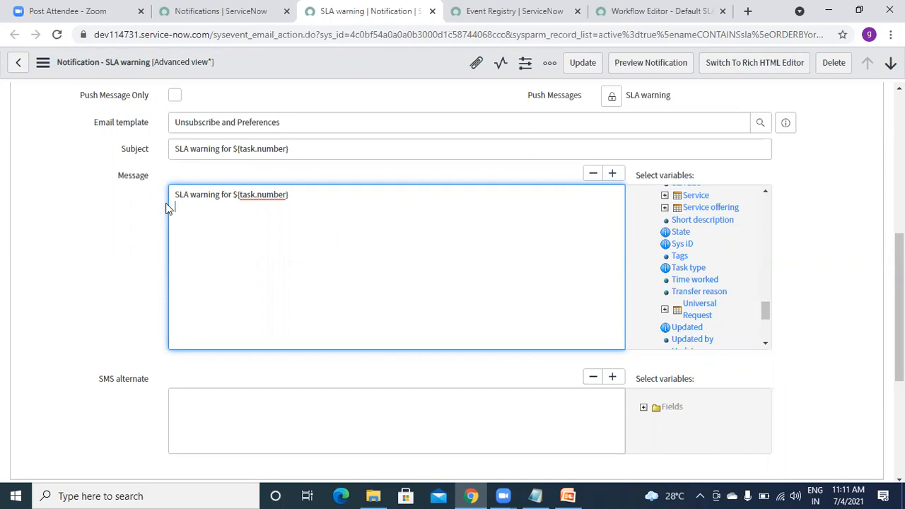
double_click(698, 223)
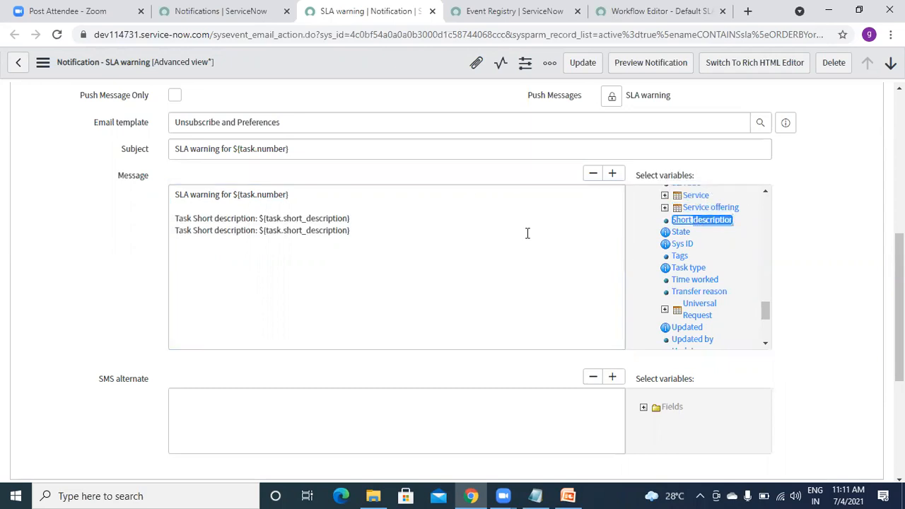
right_click(355, 234)
left_click(289, 257)
left_click(352, 233)
key("BackSpace")
key("BackSpace")
key("BackSpace")
key("BackSpace")
key("BackSpace")
key("BackSpace")
key("BackSpace")
key("BackSpace")
key("BackSpace")
key("BackSpace")
key("BackSpace")
key("BackSpace")
key("BackSpace")
key("BackSpace")
key("BackSpace")
key("BackSpace")
key("BackSpace")
key("BackSpace")
key("BackSpace")
key("BackSpace")
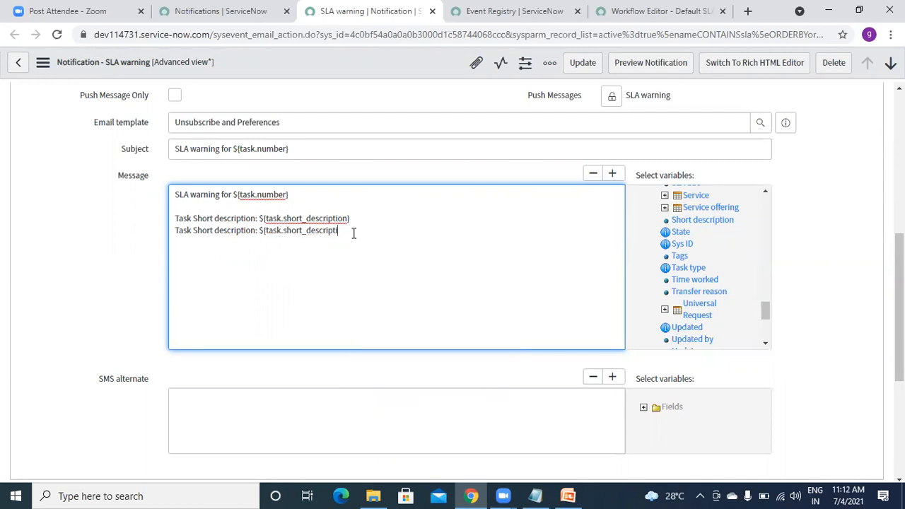
key("BackSpace")
key("BackSpace")
key("BackSpace")
key("BackSpace")
key("BackSpace")
key("BackSpace")
key("BackSpace")
key("BackSpace")
key("BackSpace")
key("BackSpace")
key("BackSpace")
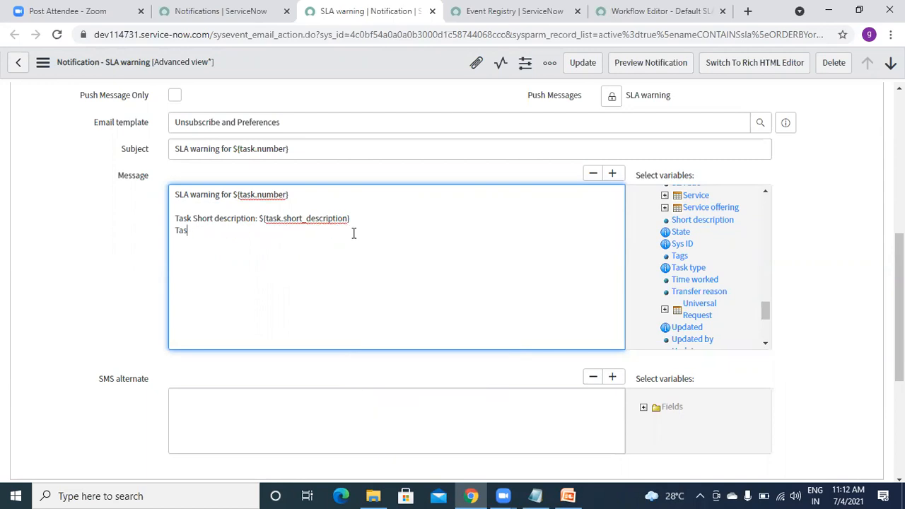
key("BackSpace")
key("BackSpace")
key("BackSpace")
key("BackSpace")
key("BackSpace")
key("BackSpace")
key("BackSpace")
key("BackSpace")
key("BackSpace")
key("BackSpace")
key("BackSpace")
key("BackSpace")
key("BackSpace")
key("BackSpace")
key("BackSpace")
key("BackSpace")
key("BackSpace")
key("BackSpace")
key("BackSpace")
key("BackSpace")
key("BackSpace")
key("BackSpace")
key("BackSpace")
Show the When to send settings: sla.warning event, weight 0, no conditions.
left_click(21, 259)
scroll(7, 181, "up", 3)
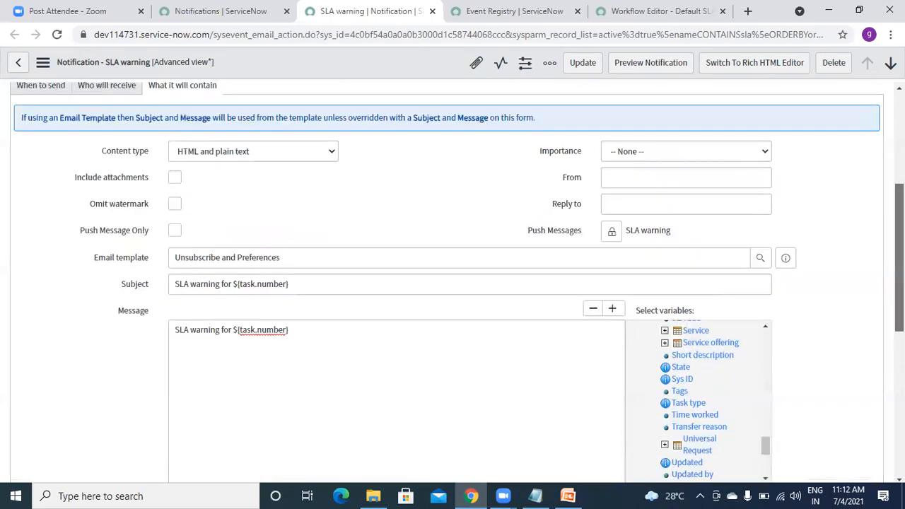
left_click(28, 146)
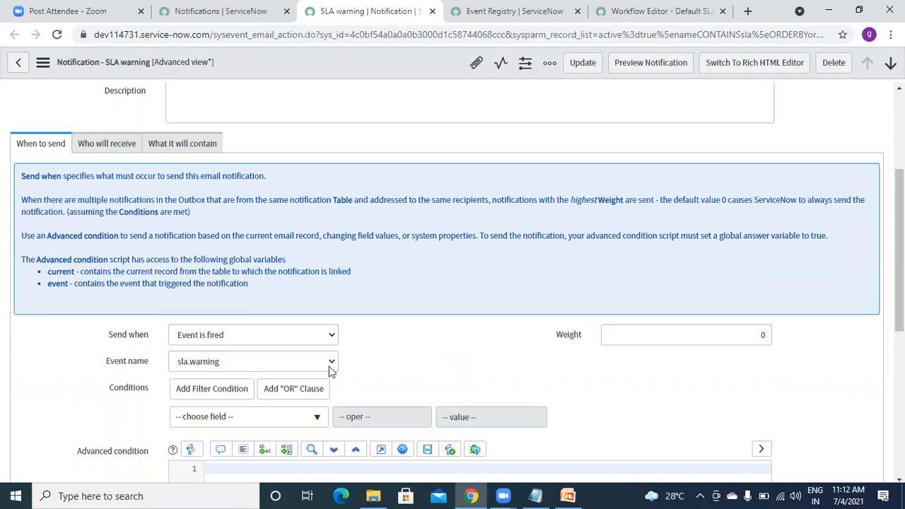
Close the Create Event activity properties to see the Default SLA workflow diagram.
left_click(665, 19)
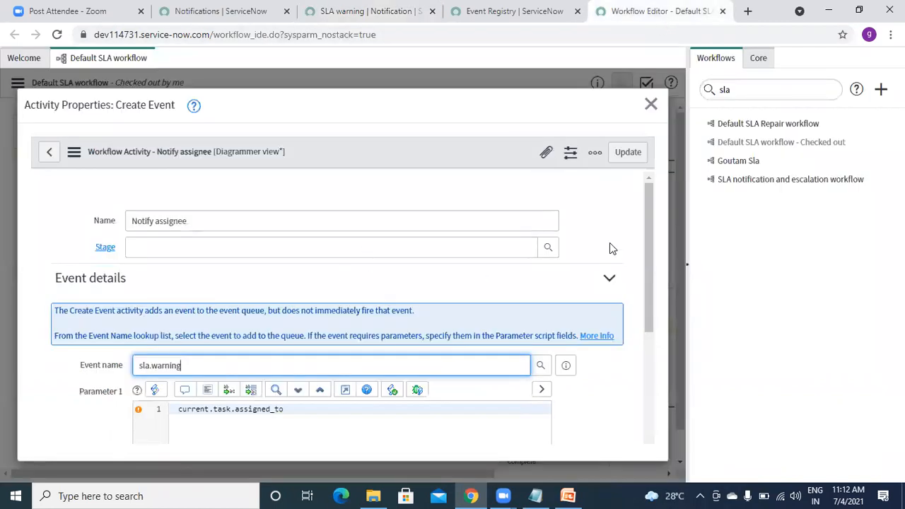
left_click(650, 104)
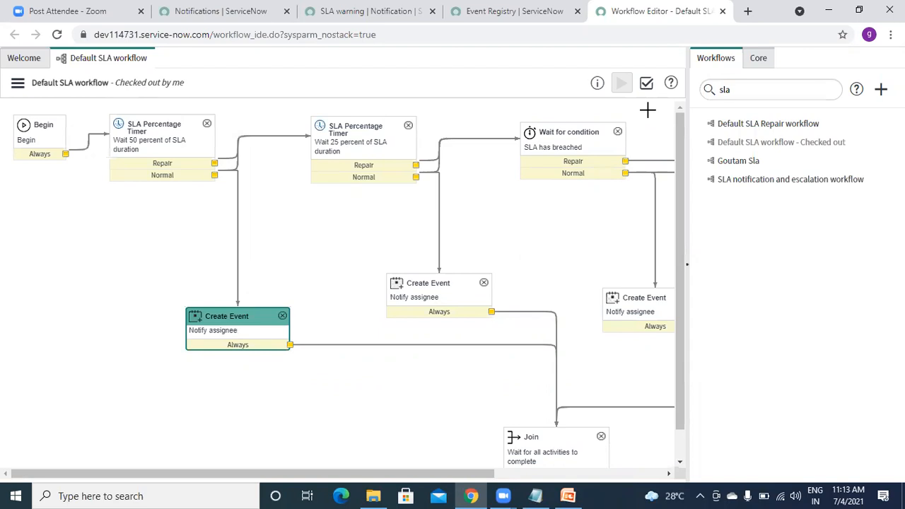
Start a new Incident record (INC0010171) from the Incident > All list.
left_click(251, 14)
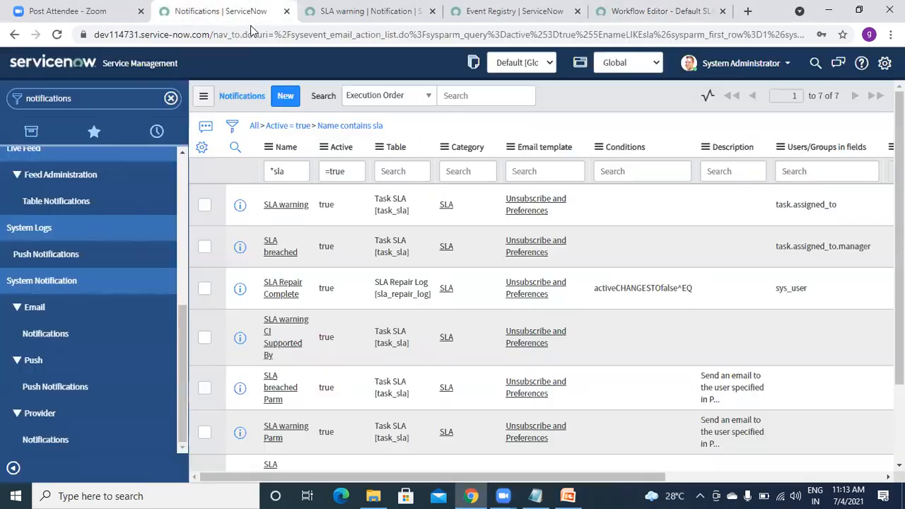
left_click(84, 101)
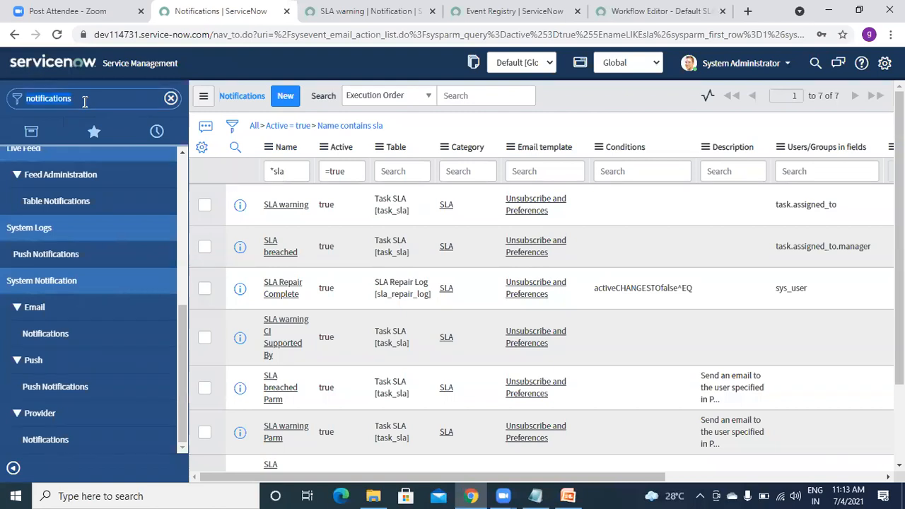
type("Incident")
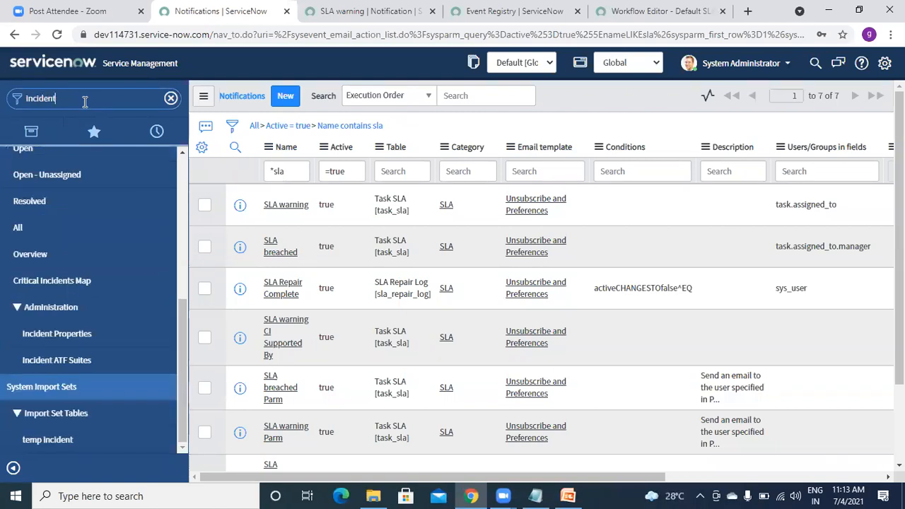
left_click(32, 227)
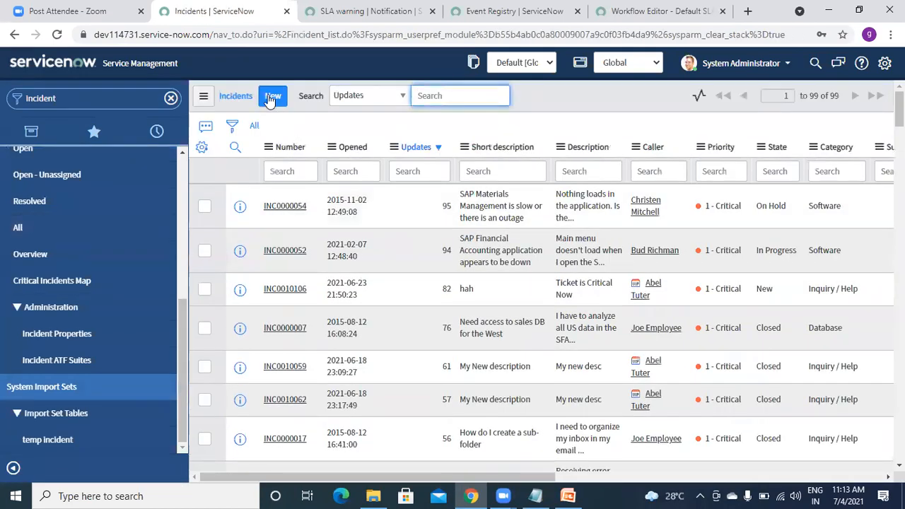
left_click(270, 99)
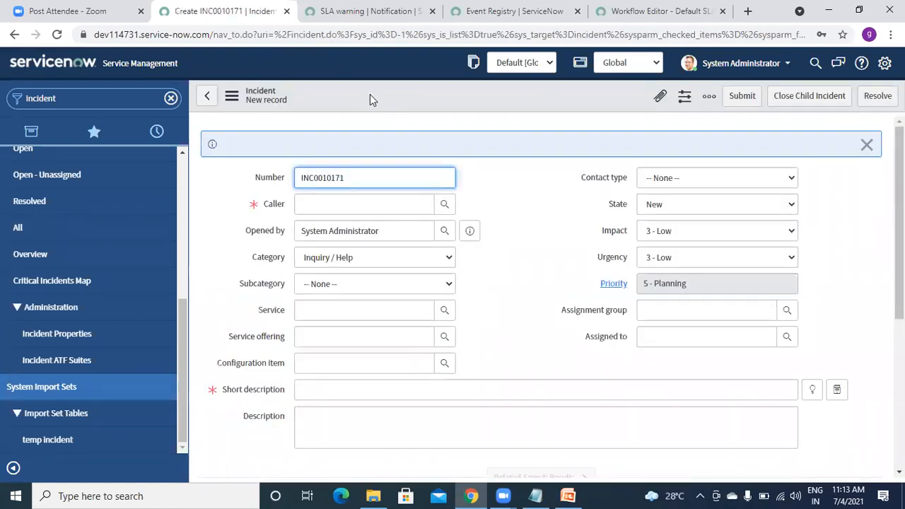
Show the Incident table's business rules list via Configure > Business Rules.
right_click(369, 94)
mouse_move(405, 134)
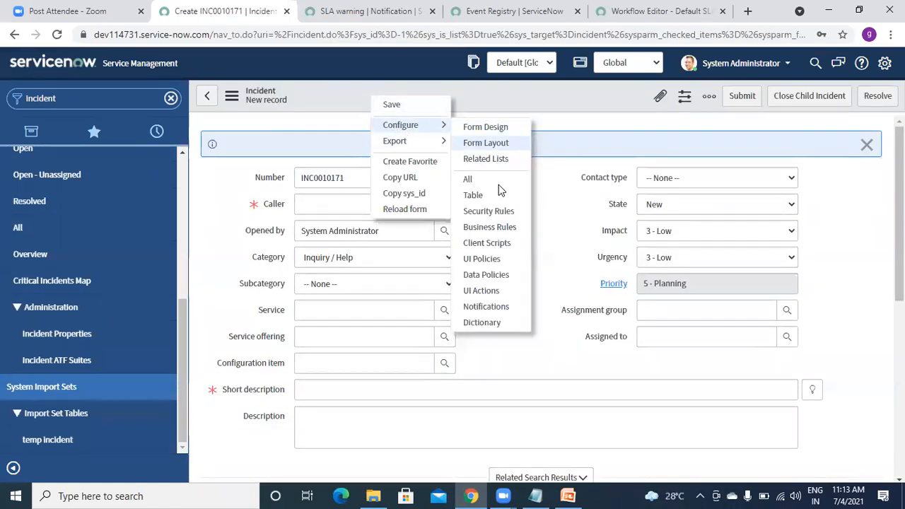
left_click(488, 227)
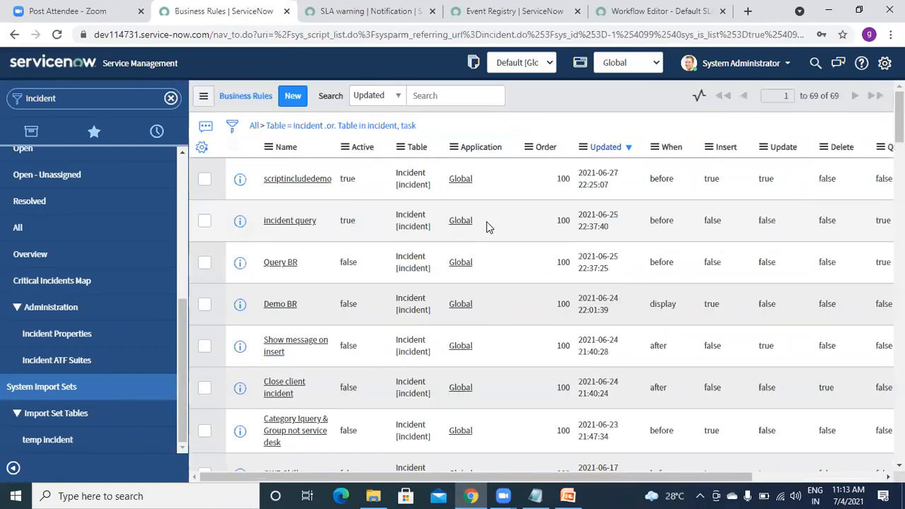
Set the incident query business rule's Active value to false, leaving scriptincludedemo unchanged.
double_click(348, 181)
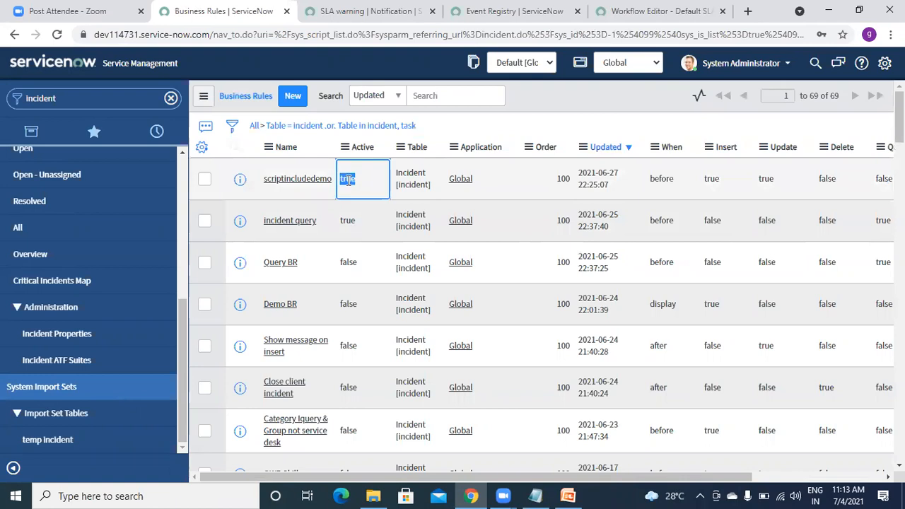
left_click(362, 176)
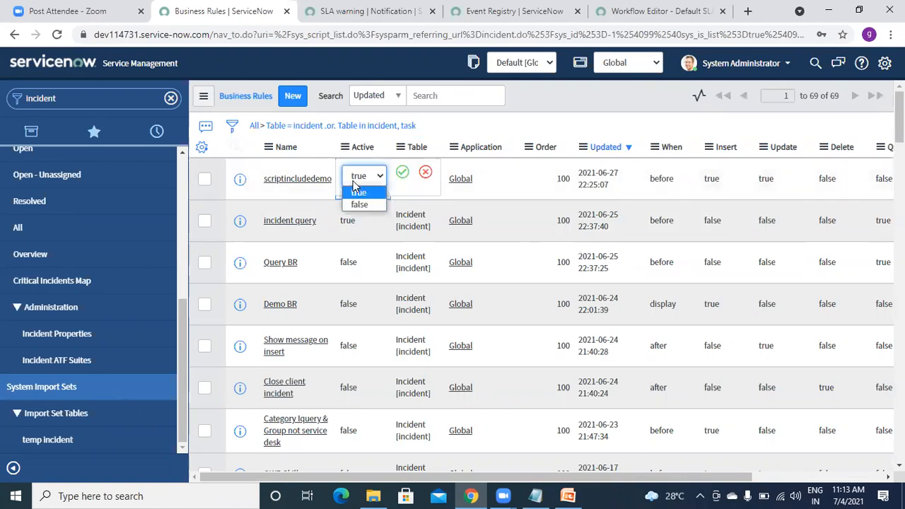
left_click(356, 203)
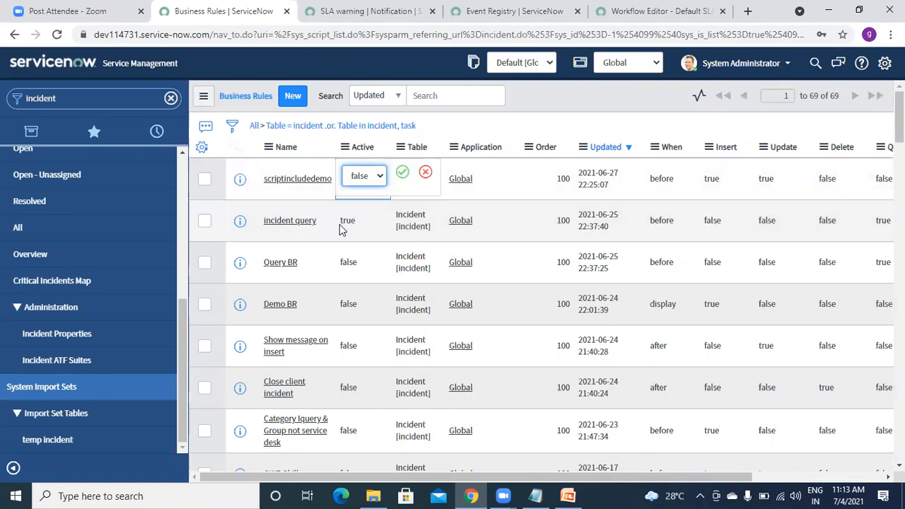
left_click(341, 223)
double_click(343, 223)
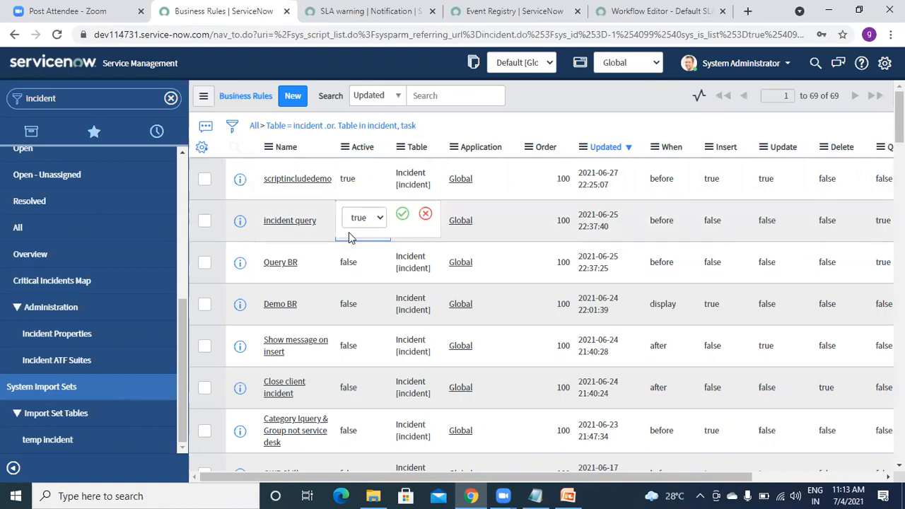
left_click(356, 220)
left_click(359, 247)
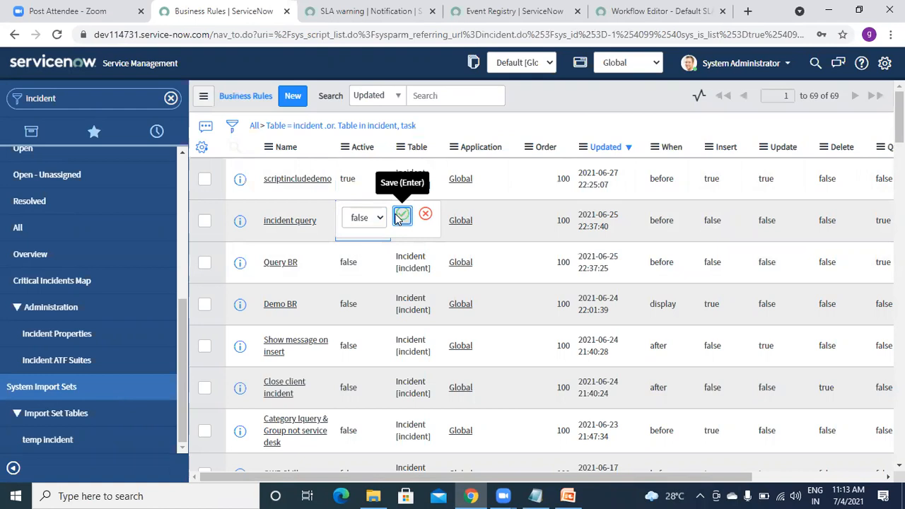
left_click(399, 216)
left_click(293, 97)
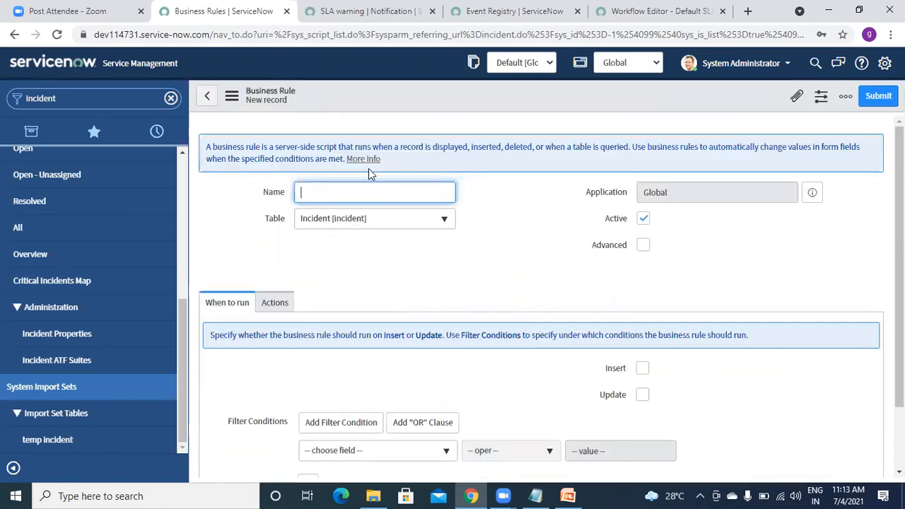
Name the rule Demo BR Event, enable Advanced, and run it after insert and update.
type("Dem")
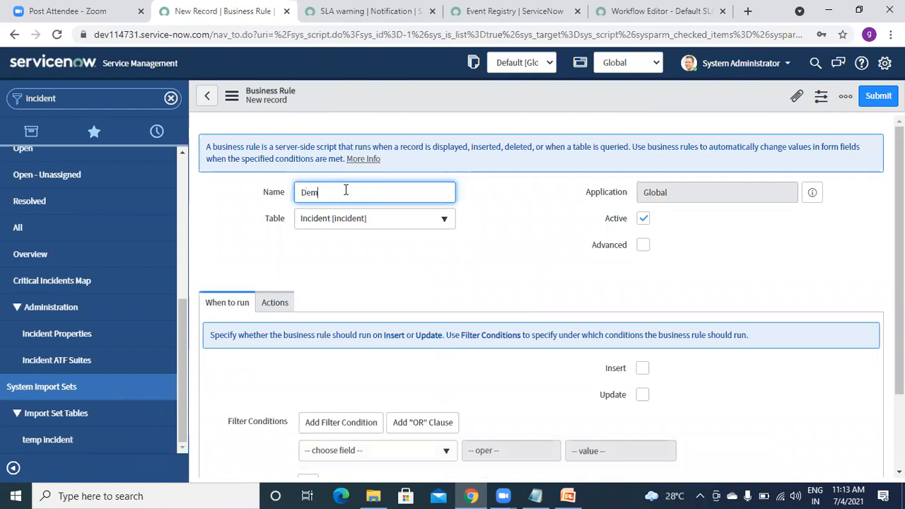
type("o BR Ev")
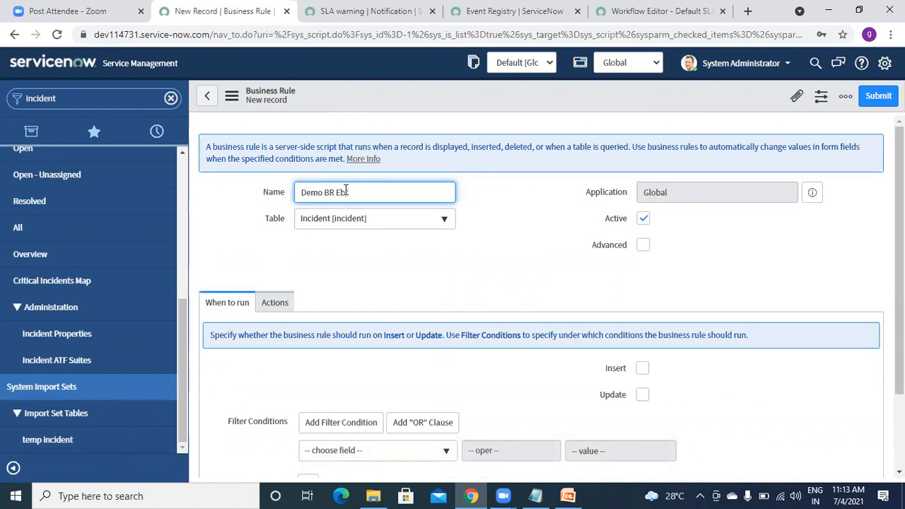
type("ent")
left_click(643, 248)
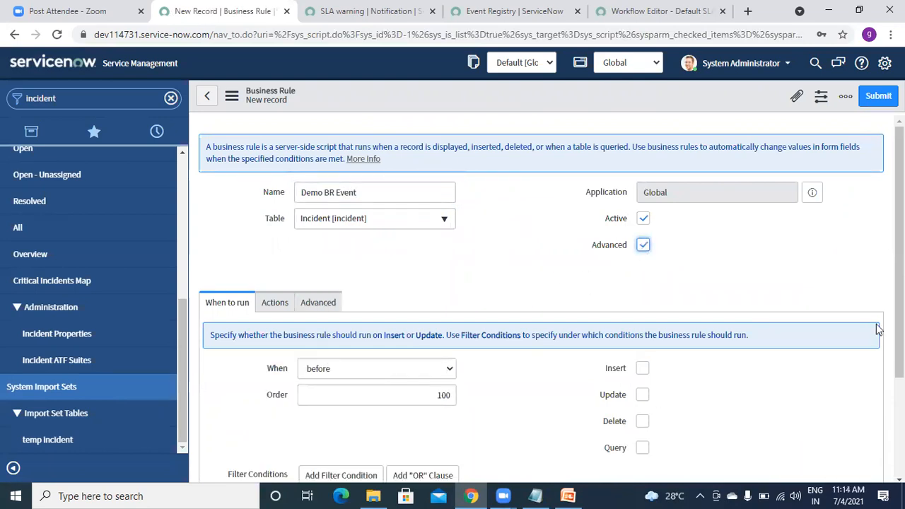
scroll(876, 329, "down", 2)
left_click(398, 259)
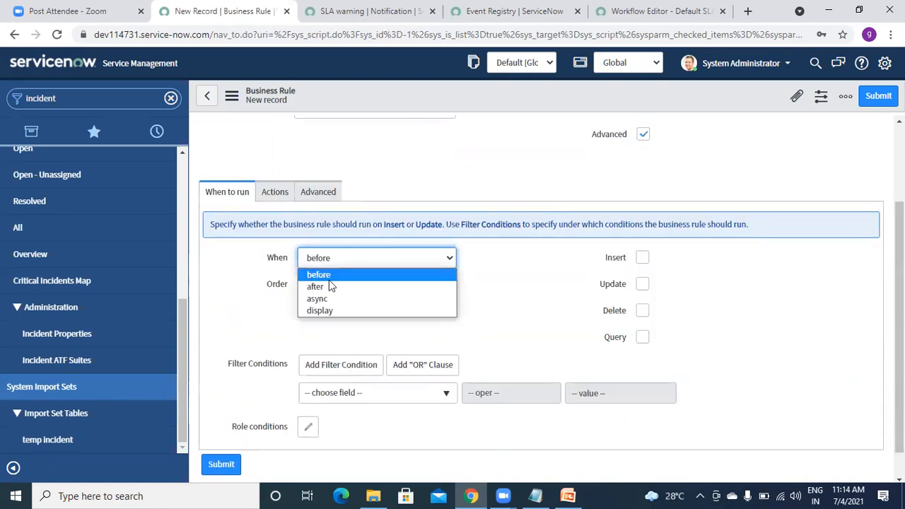
left_click(315, 286)
left_click(641, 260)
left_click(643, 285)
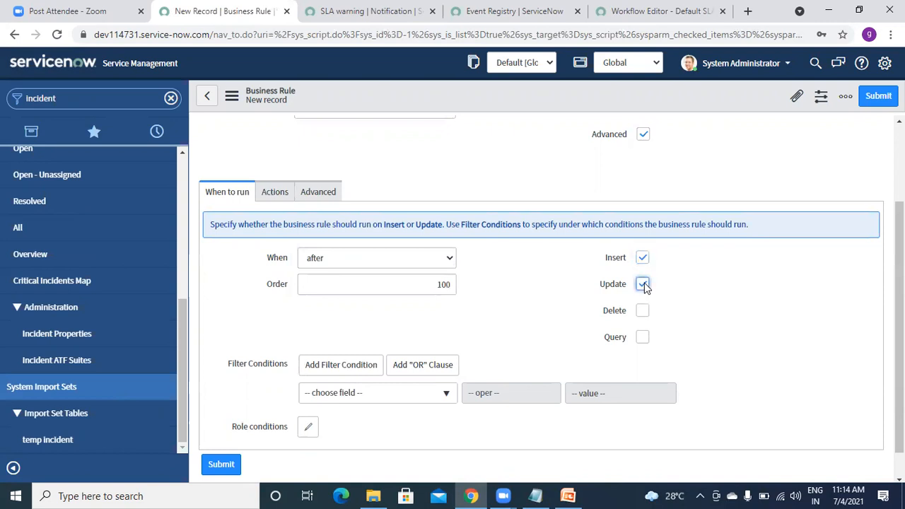
Show the rule's Advanced script template and place the cursor in its body.
left_click(277, 198)
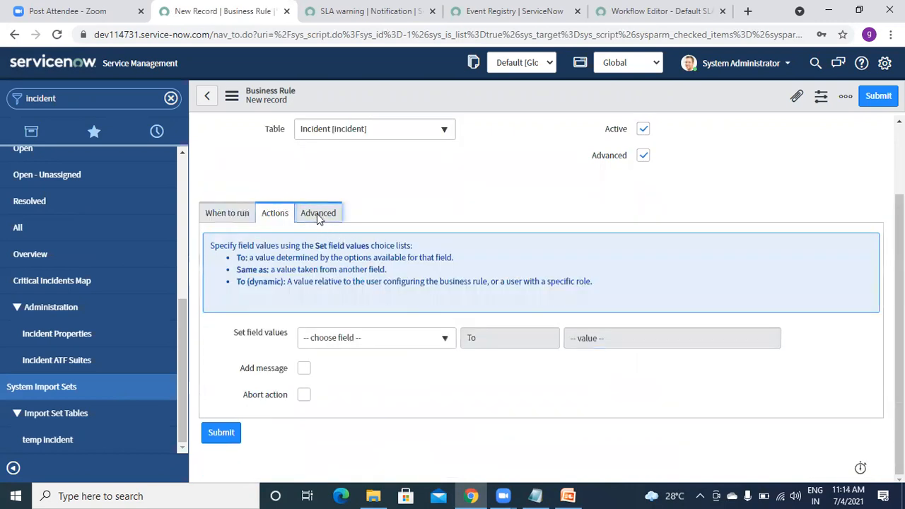
left_click(317, 213)
left_click(404, 329)
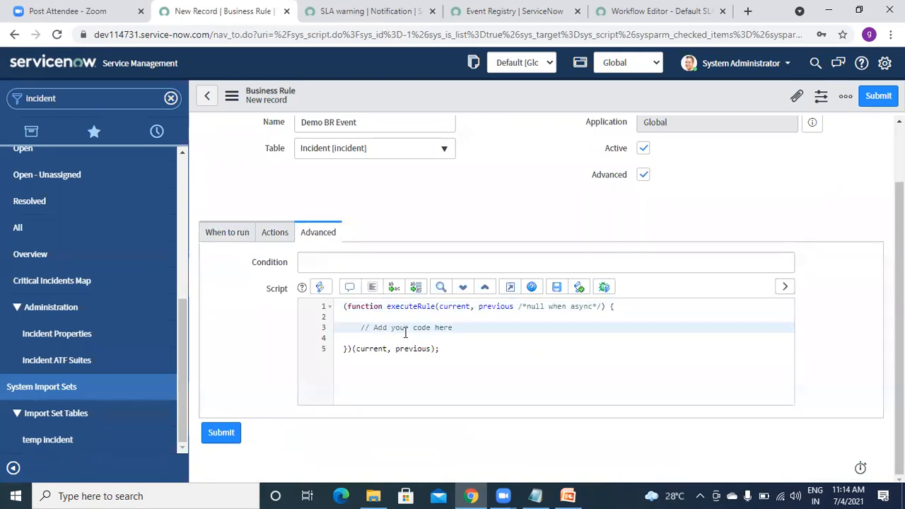
Write gs.eventQueue("sla.warning",cuurent,current.caller_id); on script line 4 using autocomplete.
left_click(401, 338)
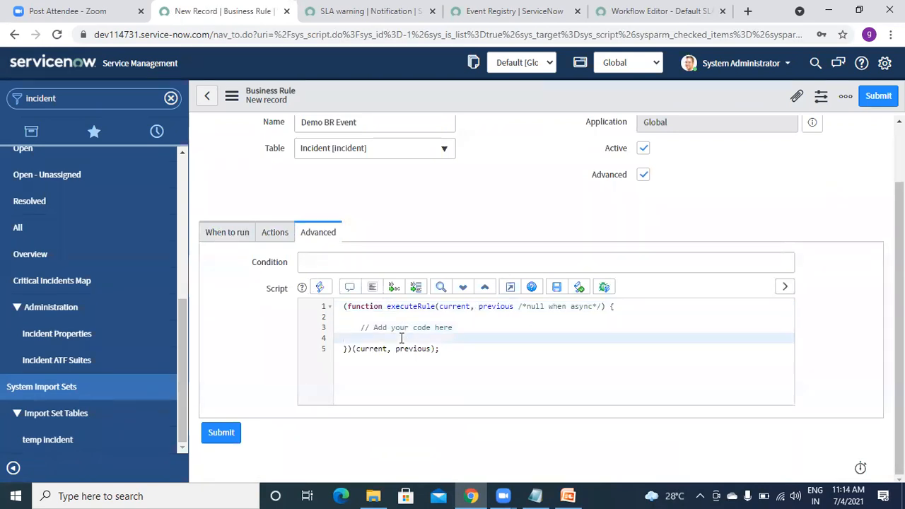
type("gs.")
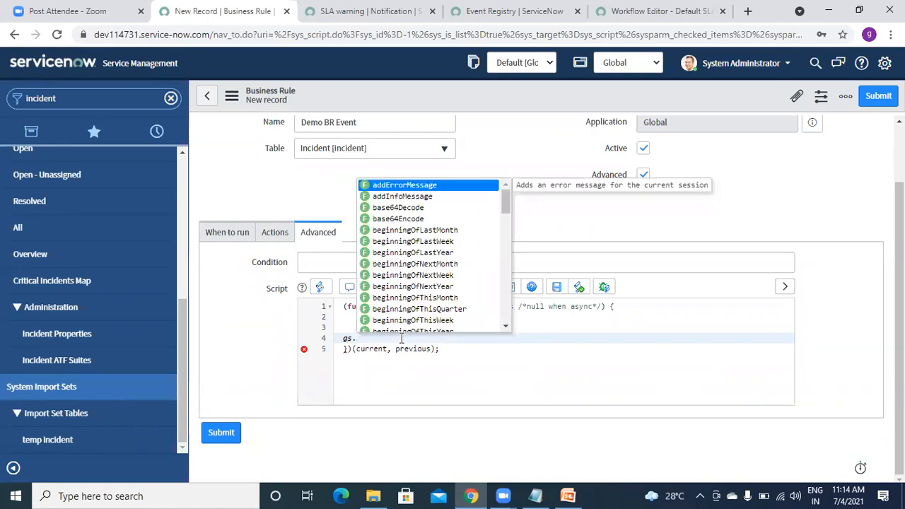
type("ev")
key("Return")
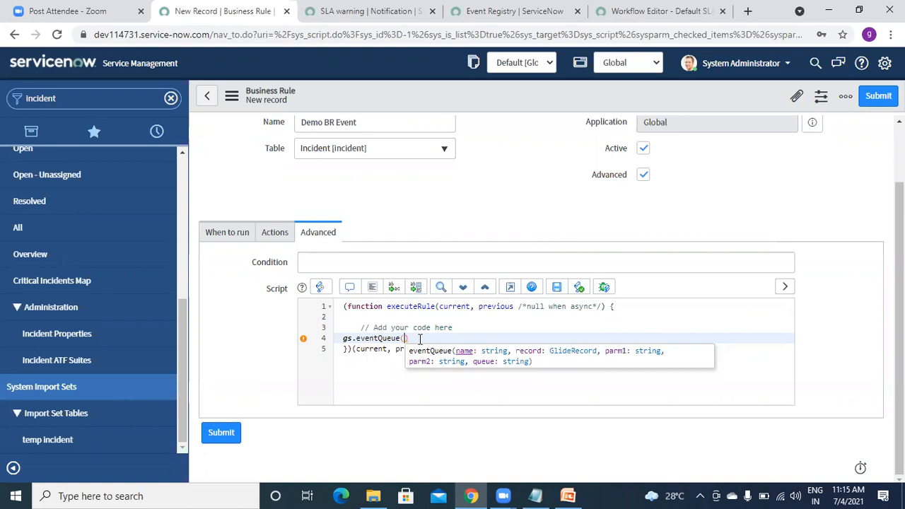
type("\"")
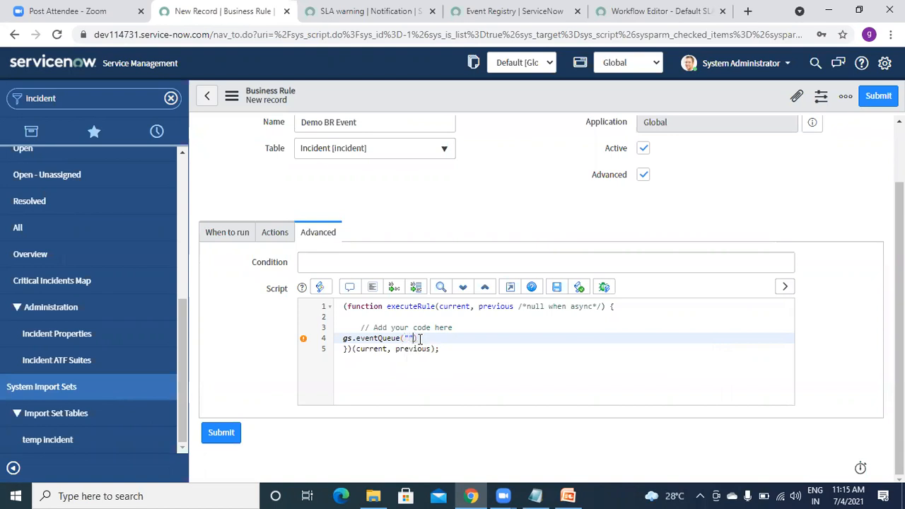
type("sla.warning\",cuurent,task")
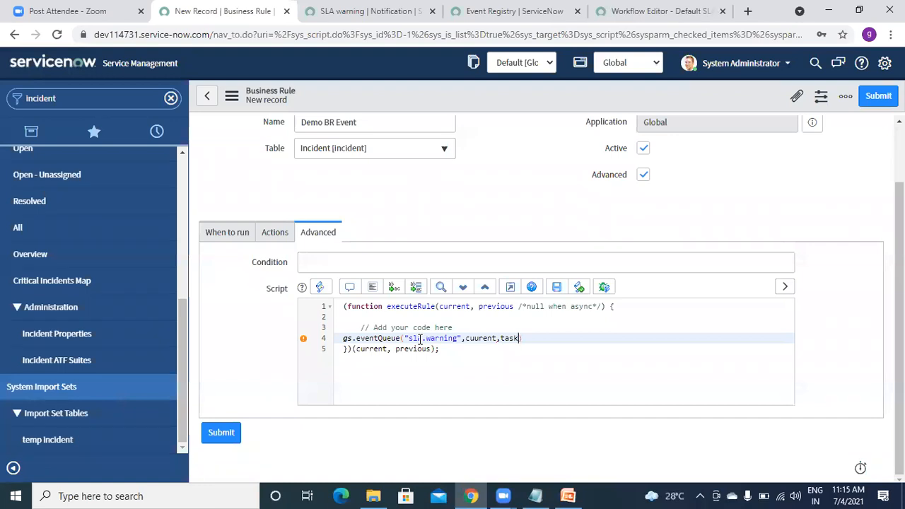
type(",")
key("BackSpace")
key("BackSpace")
key("BackSpace")
key("BackSpace")
key("BackSpace")
type("current")
type(".cas")
key("BackSpace")
type("ller_id")
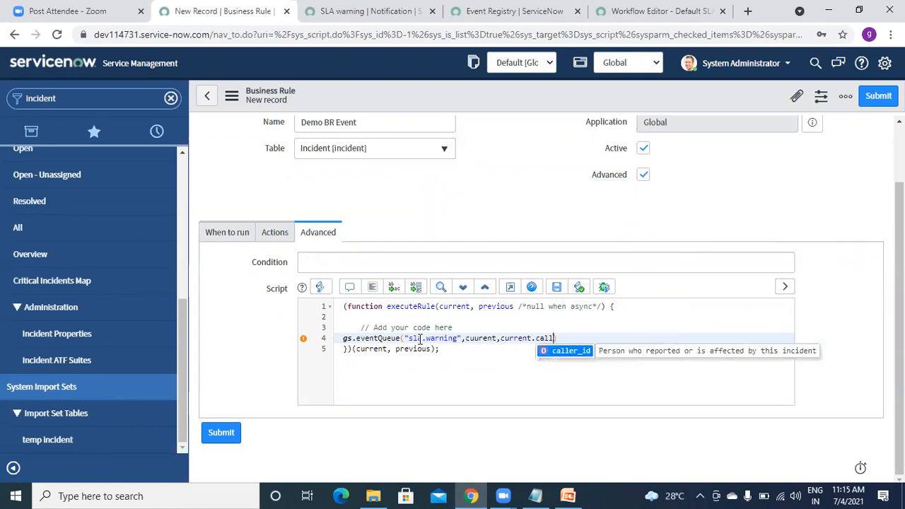
type(")")
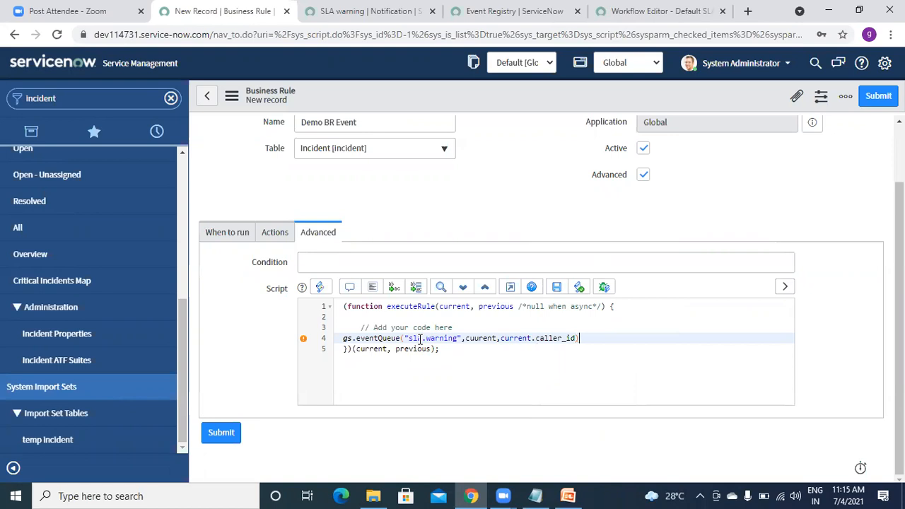
type(";")
Search the web for gs.eventqueue syntax and open the Community question thread.
left_click(748, 10)
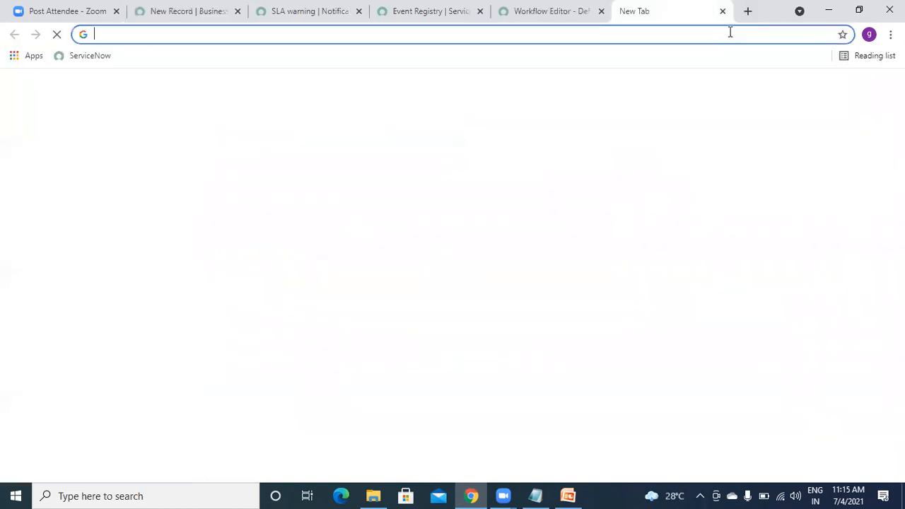
type("gs.event")
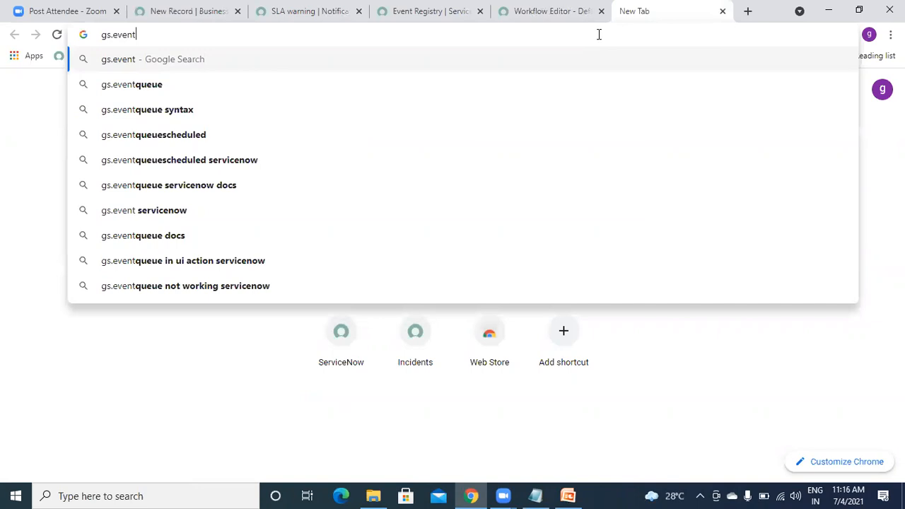
left_click(158, 115)
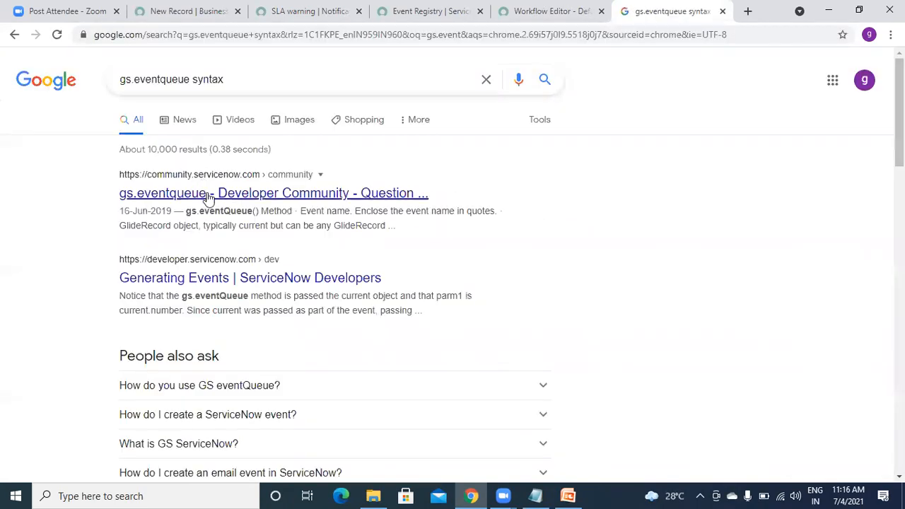
left_click(208, 196)
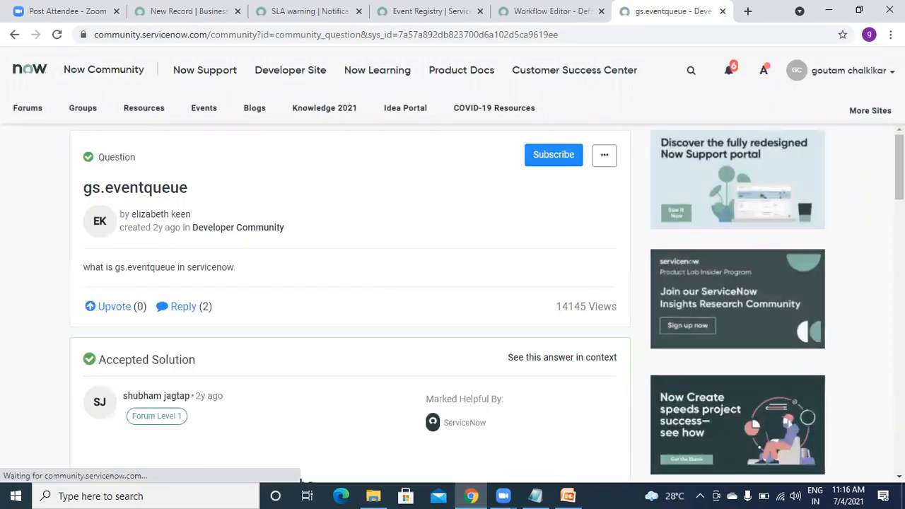
Read the gs.eventQueue answer and example code line, then return to the search results.
scroll(453, 304, "down", 5)
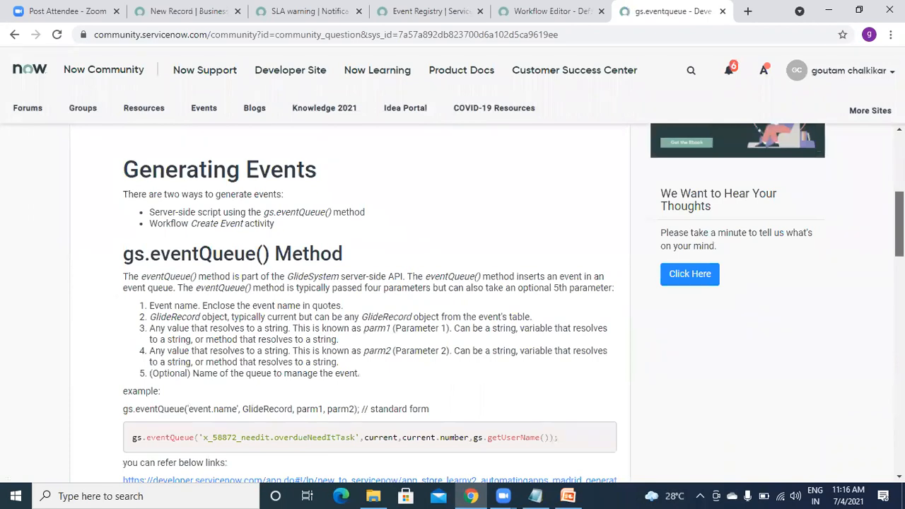
scroll(237, 244, "down", 3)
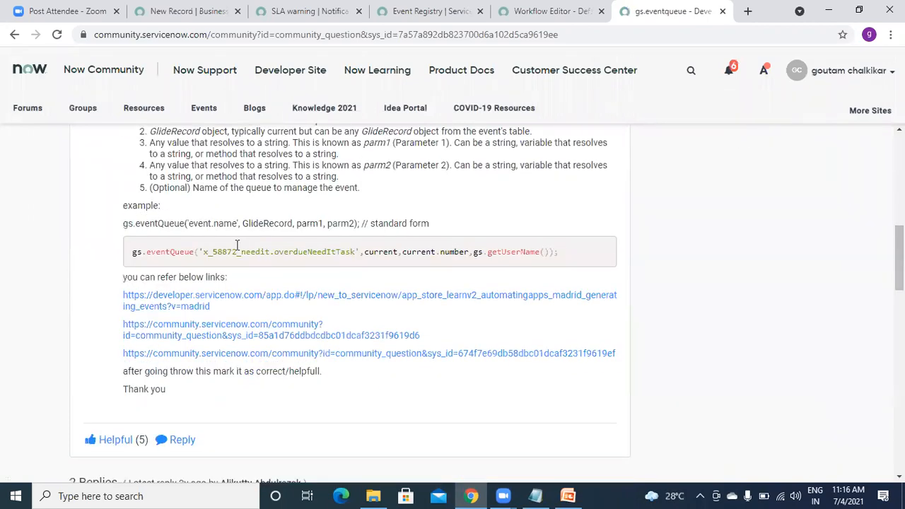
left_click_drag(131, 252, 560, 253)
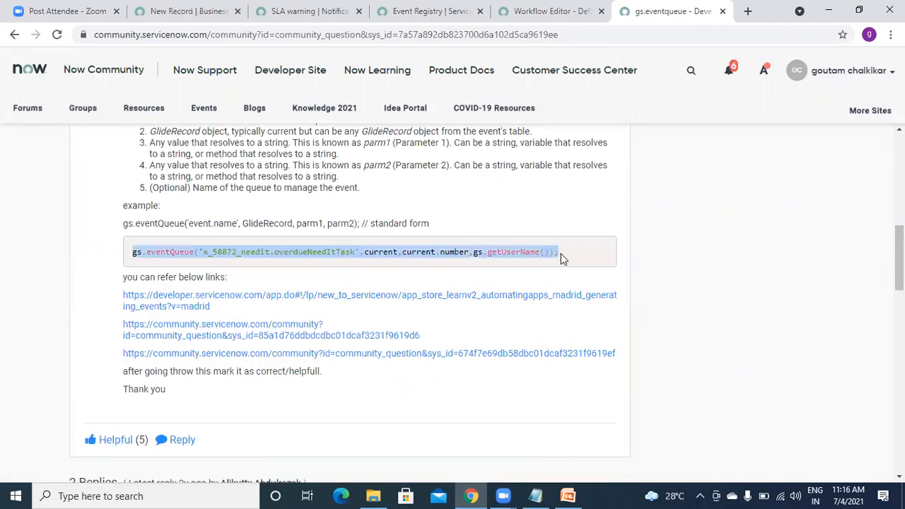
left_click(254, 229)
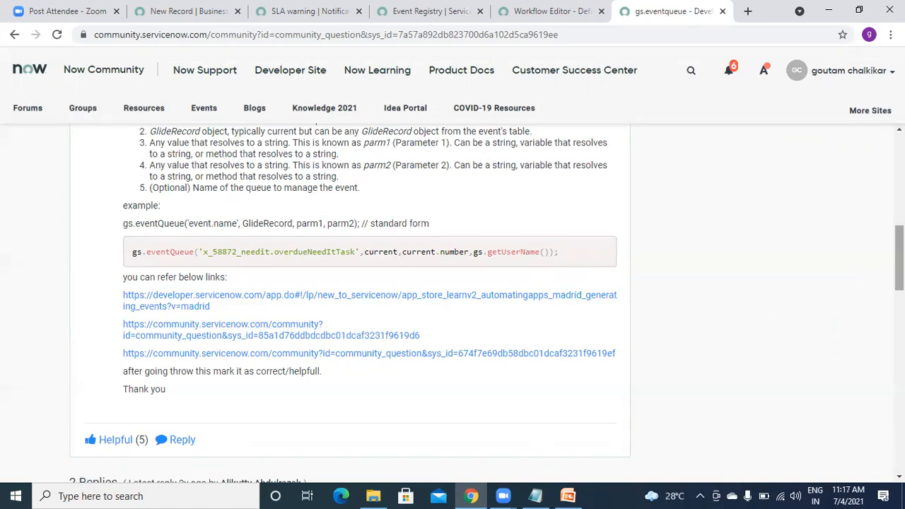
scroll(898, 258, "down", 7)
scroll(453, 301, "down", 5)
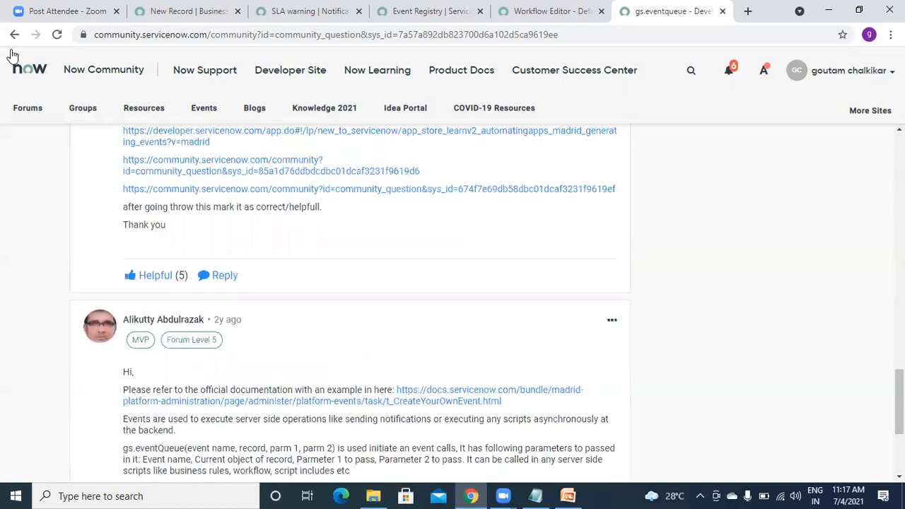
left_click(56, 36)
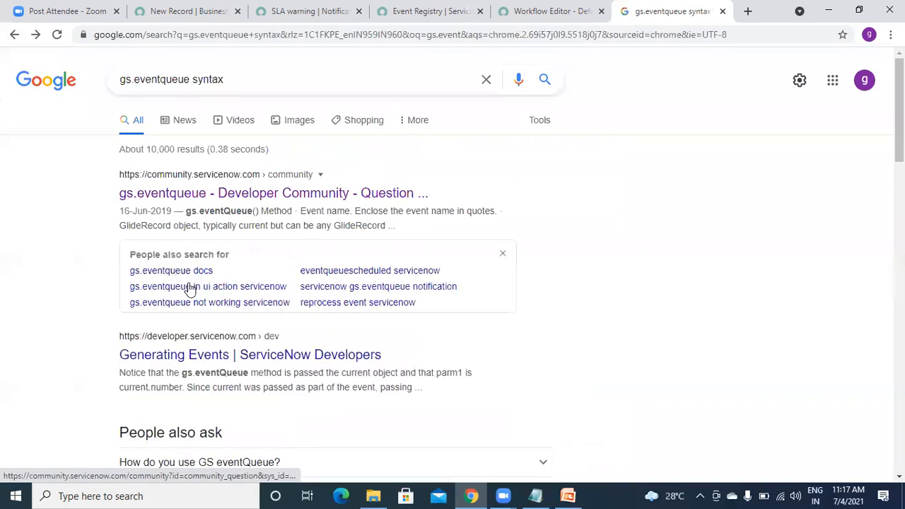
Open the Generating Events developer article and read the gs.eventQueue server-side parameters.
left_click(179, 358)
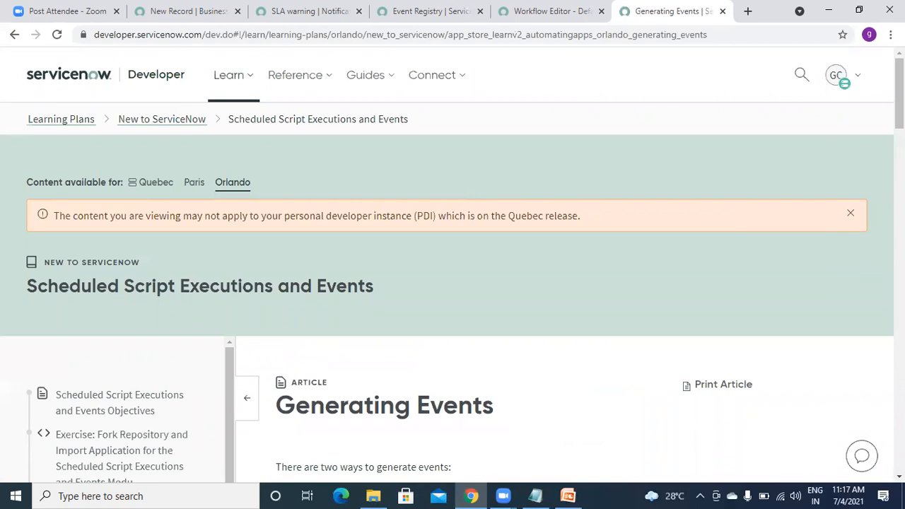
scroll(453, 283, "down", 5)
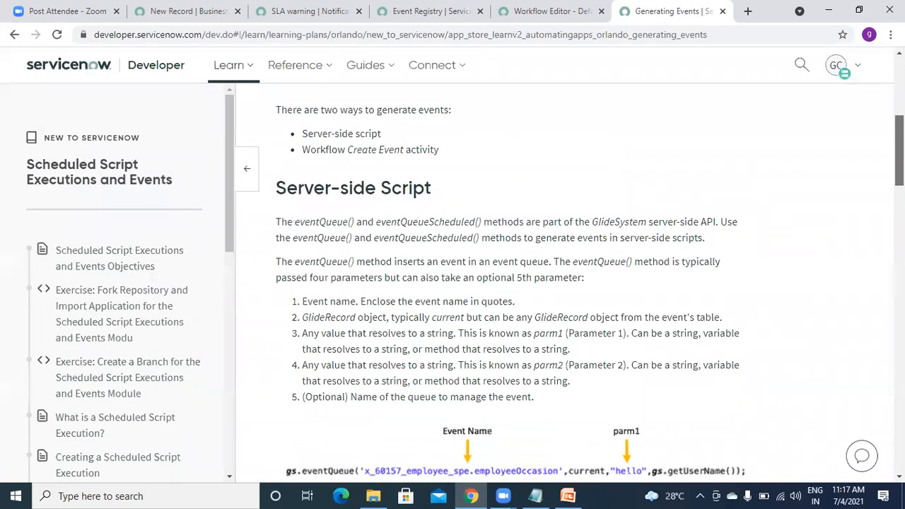
scroll(452, 283, "down", 4)
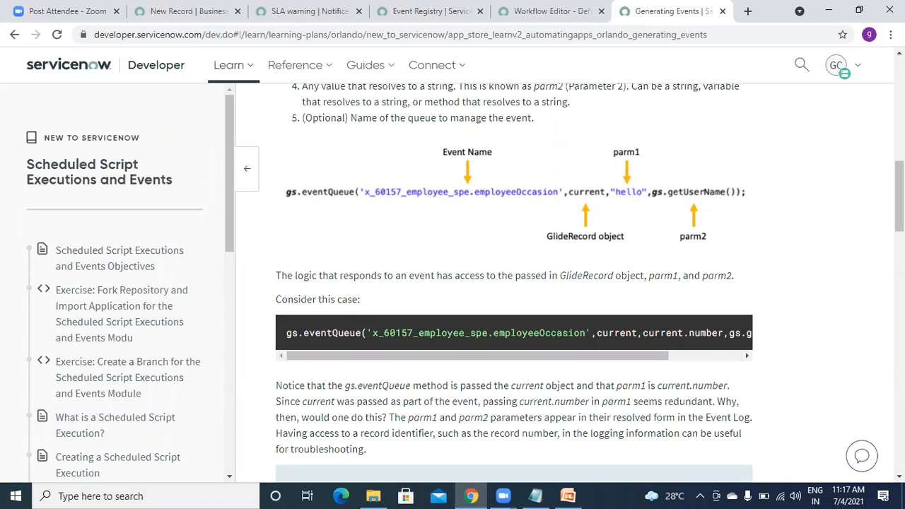
left_click_drag(610, 353, 683, 353)
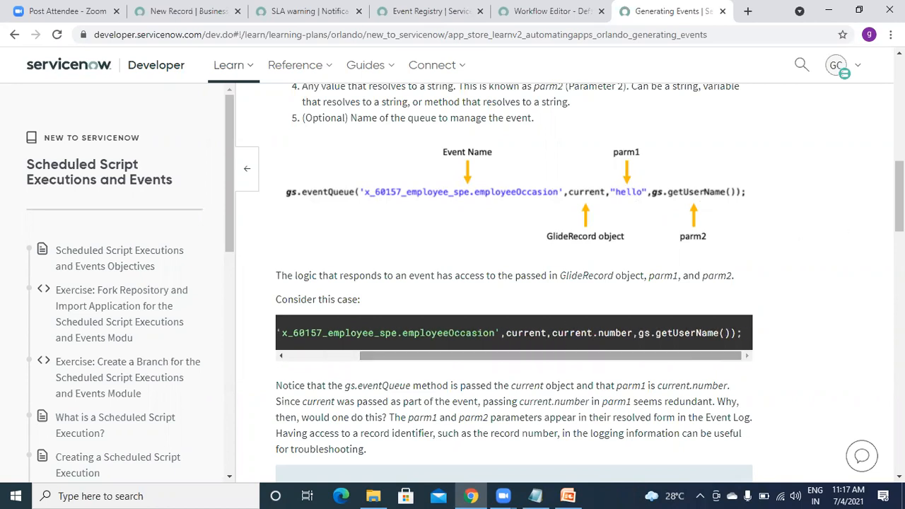
scroll(514, 283, "down", 7)
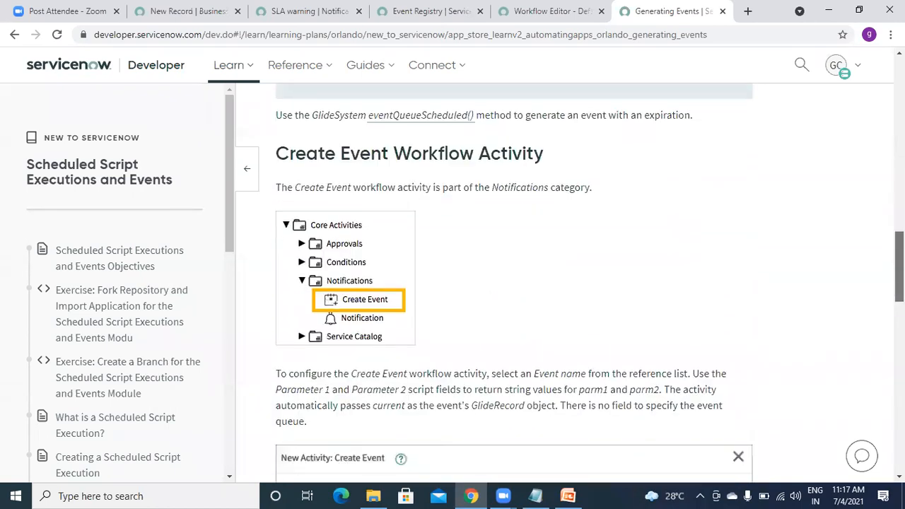
scroll(514, 282, "up", 7)
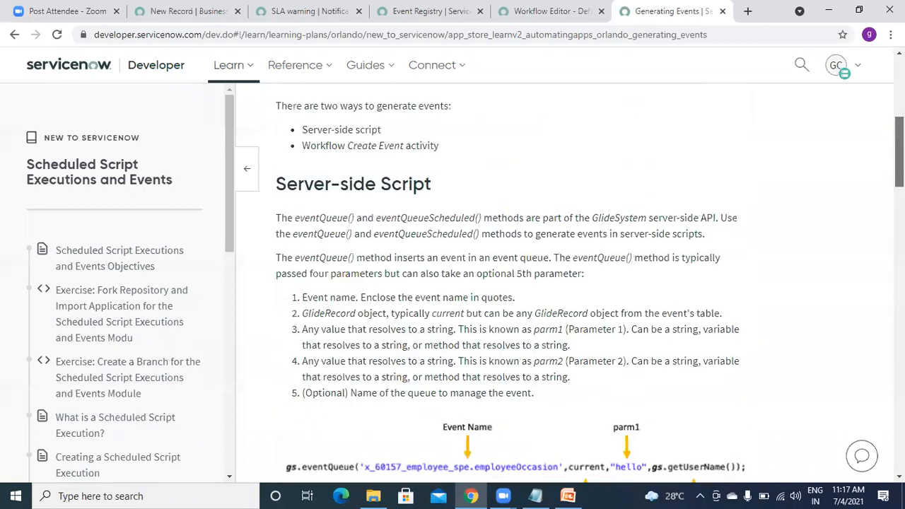
scroll(365, 137, "down", 1)
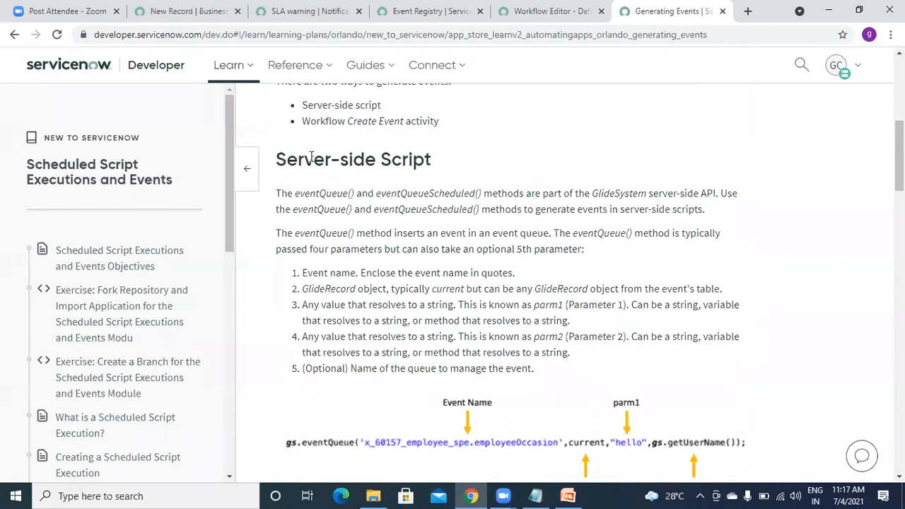
scroll(317, 159, "down", 6)
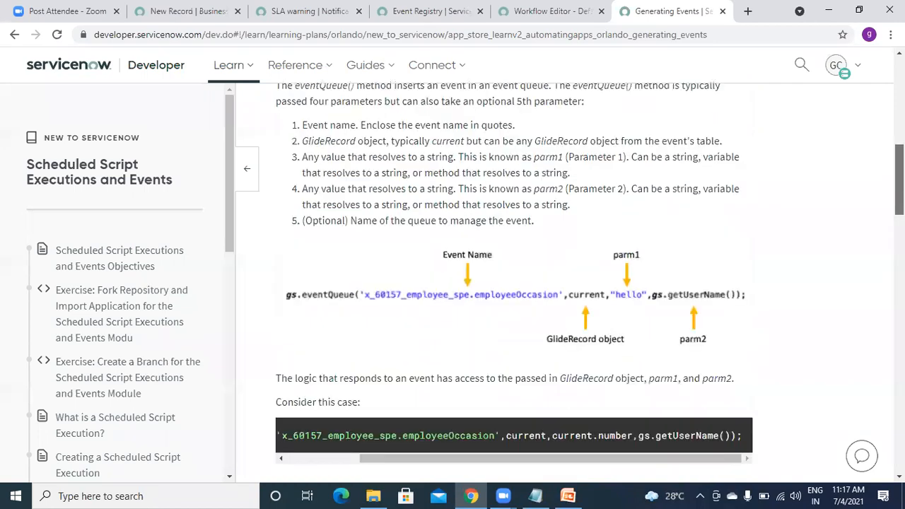
scroll(429, 122, "down", 4)
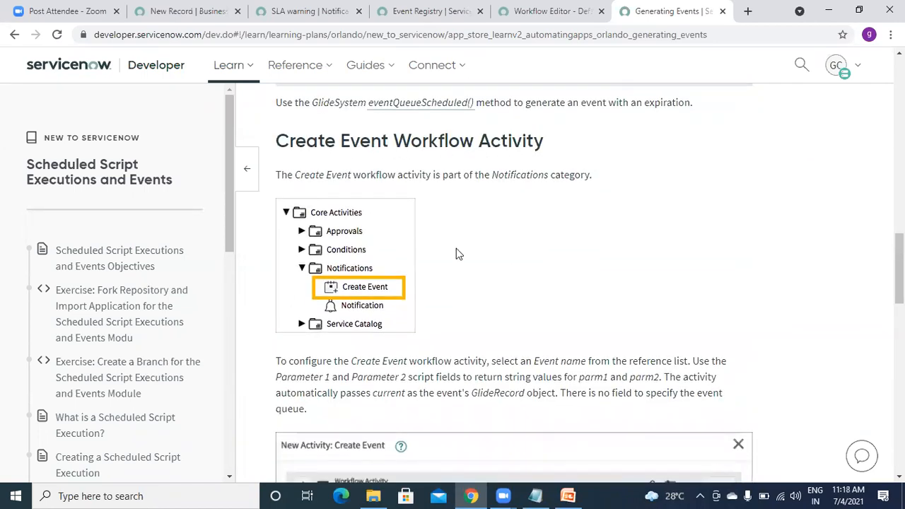
Review the article's Create Event workflow activity example and eventQueue syntax diagram.
scroll(899, 283, "down", 3)
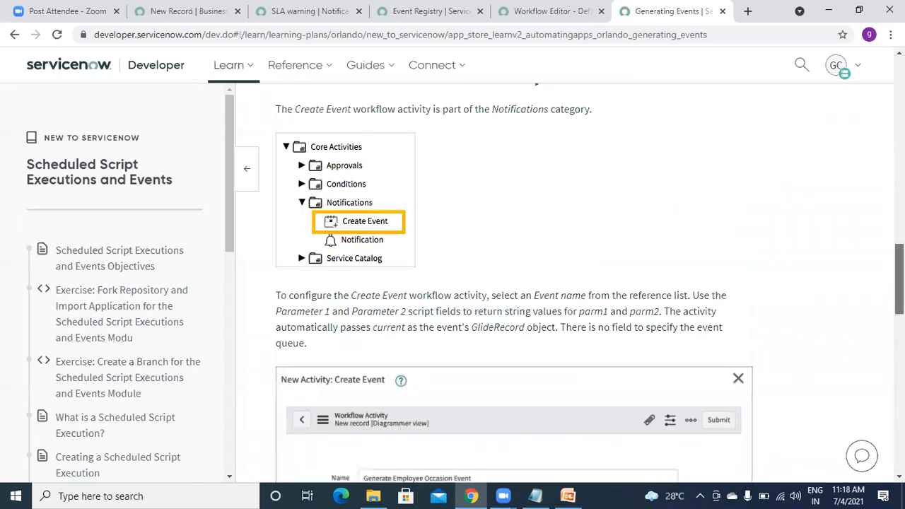
scroll(430, 281, "down", 2)
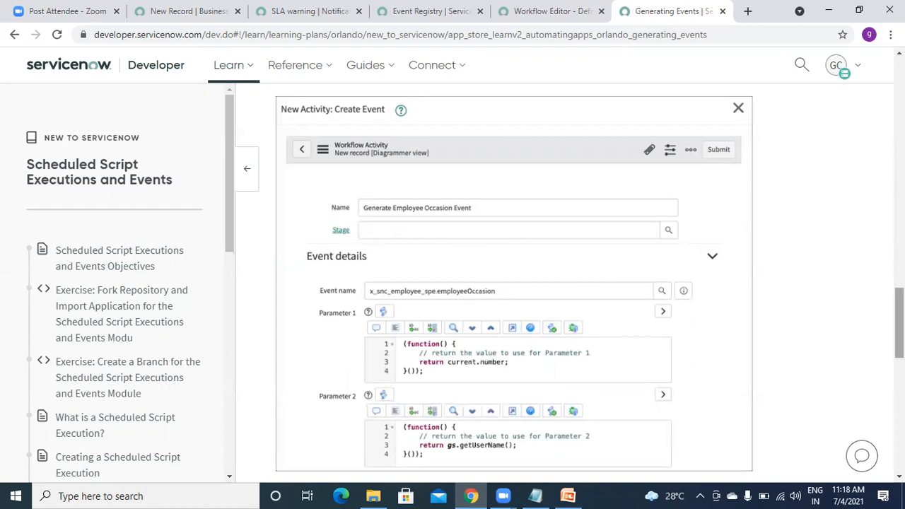
scroll(514, 283, "down", 4)
scroll(514, 283, "down", 2)
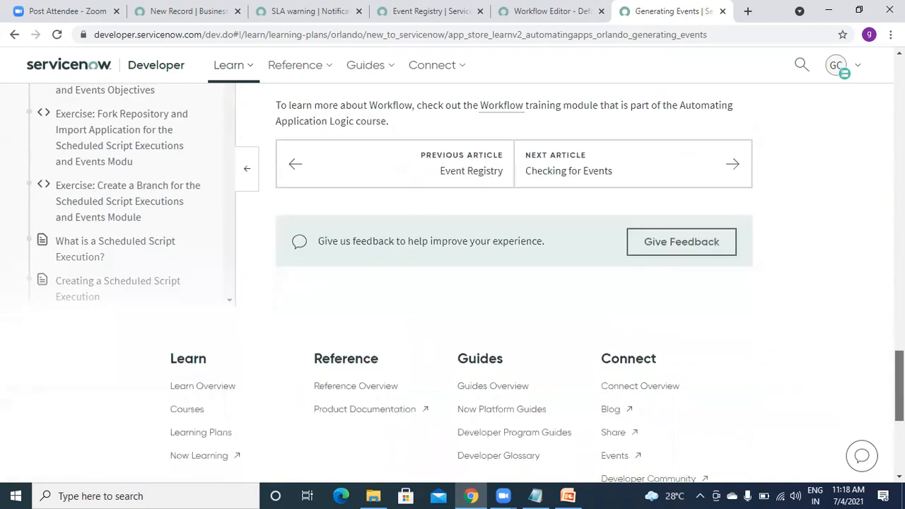
scroll(514, 283, "up", 6)
scroll(514, 283, "down", 2)
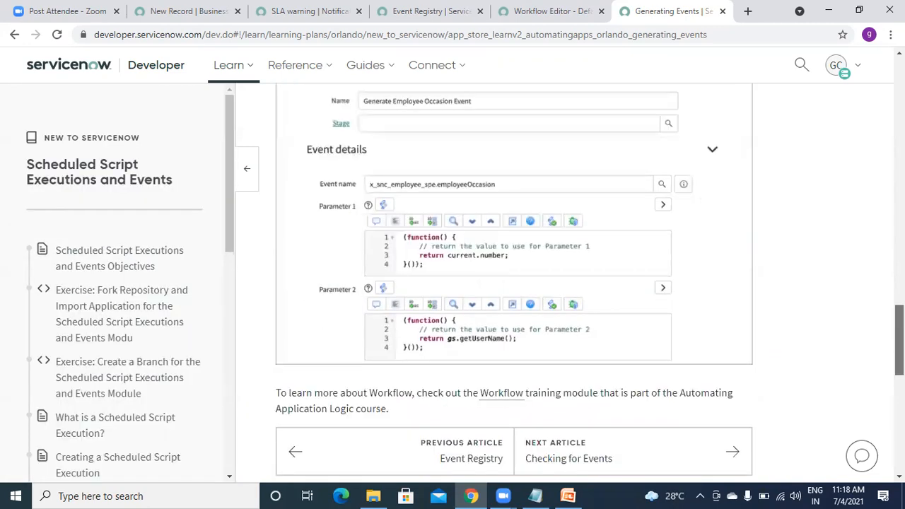
scroll(514, 283, "up", 12)
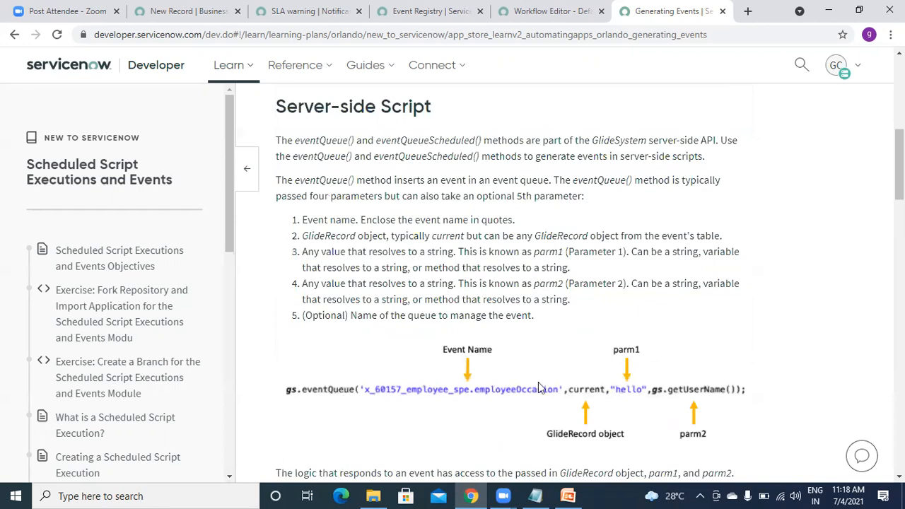
double_click(625, 376)
left_click(873, 304)
Auto-format the Demo BR Event business rule script with Format Code.
left_click(296, 31)
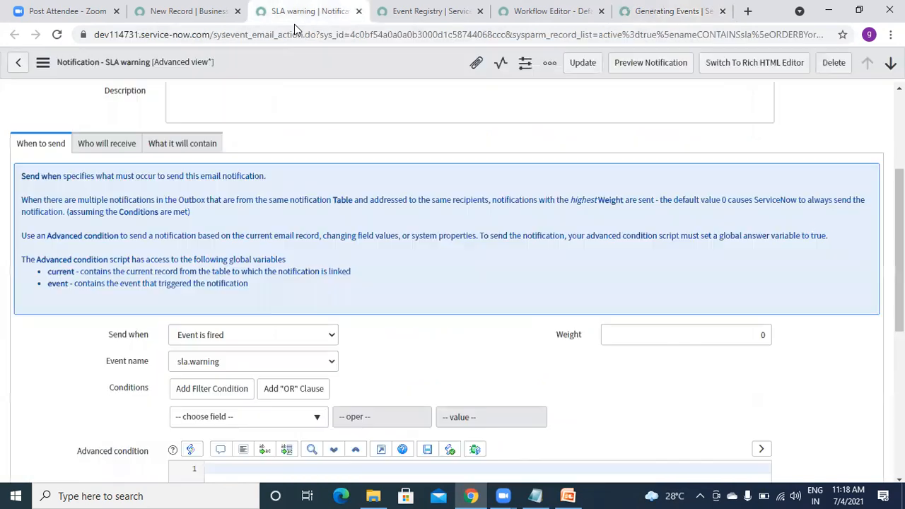
left_click(163, 7)
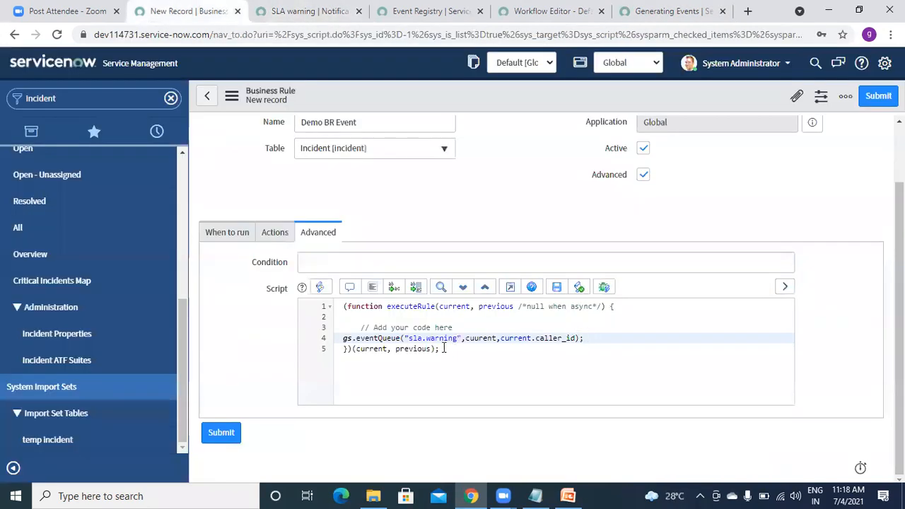
left_click(371, 288)
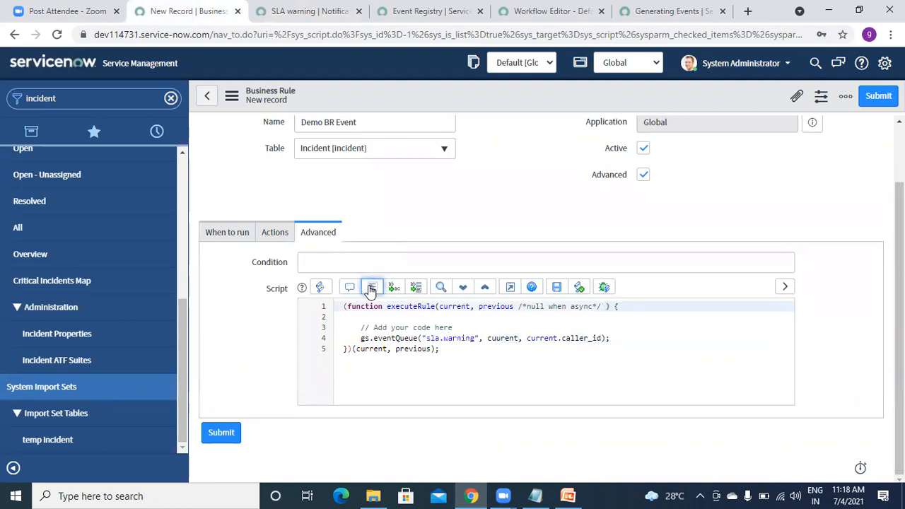
Save the Demo BR Event business rule from the form header's context menu.
right_click(493, 83)
left_click(467, 94)
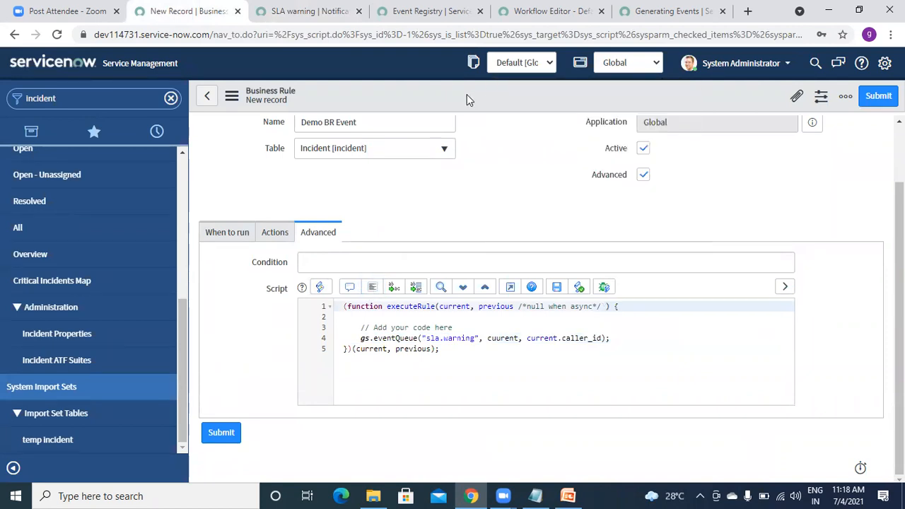
right_click(467, 94)
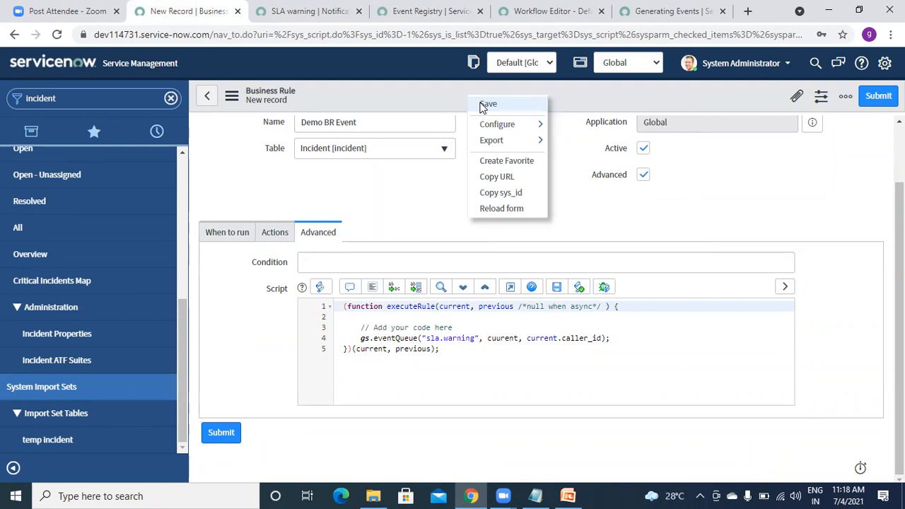
left_click(487, 105)
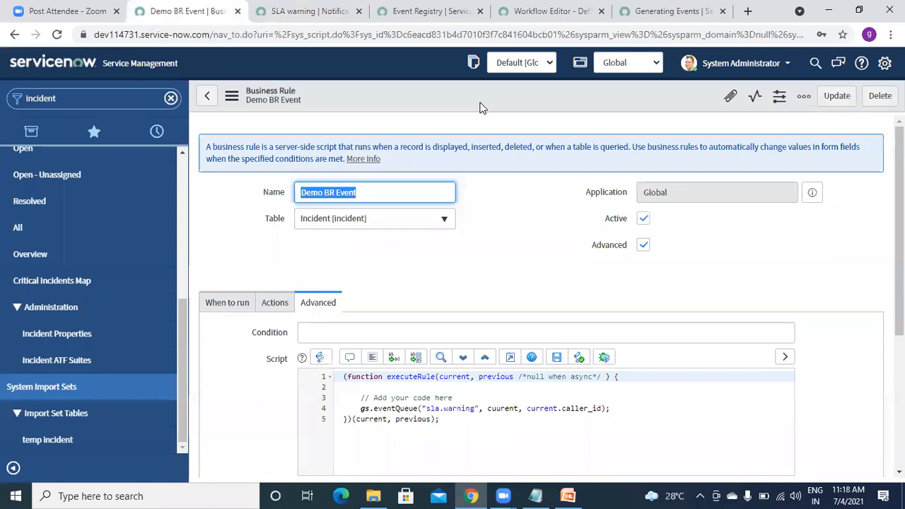
left_click(82, 101)
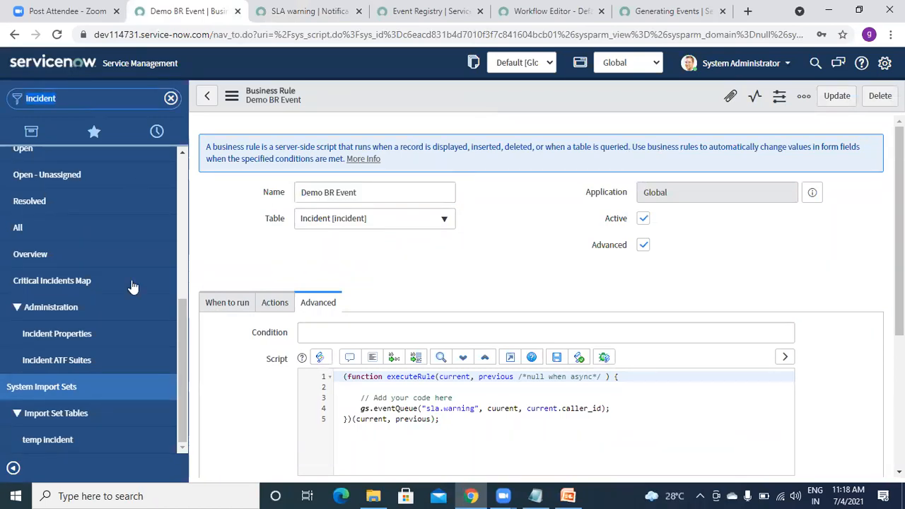
left_click_drag(184, 341, 183, 270)
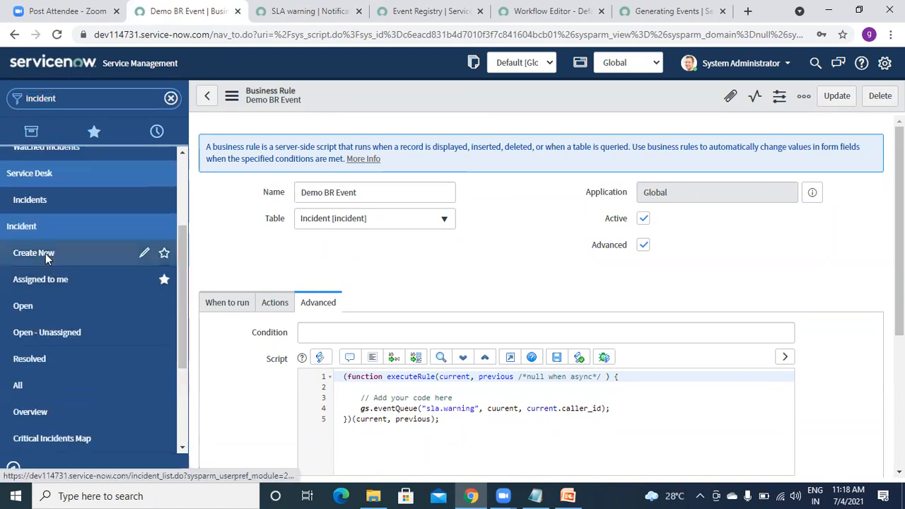
Start a new incident, pick the suggested user as caller, and dismiss the sys_id alert.
left_click(44, 256)
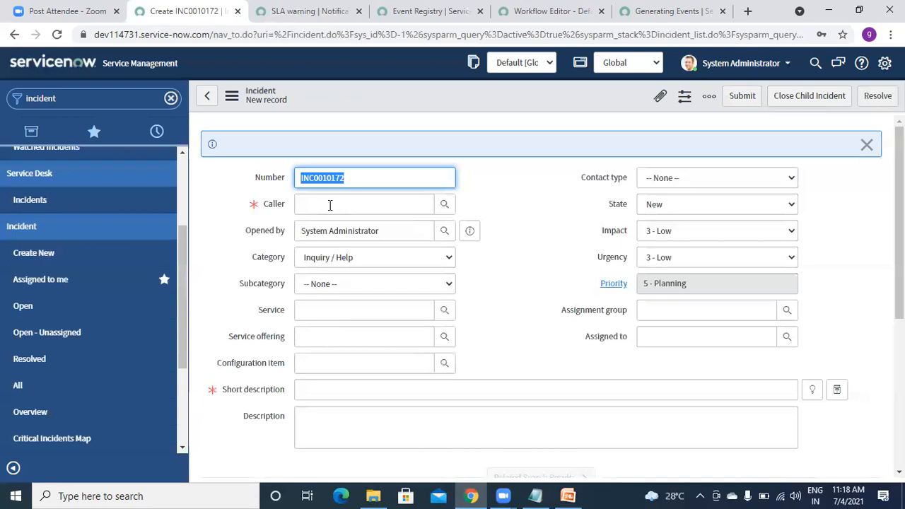
left_click(330, 204)
type("a")
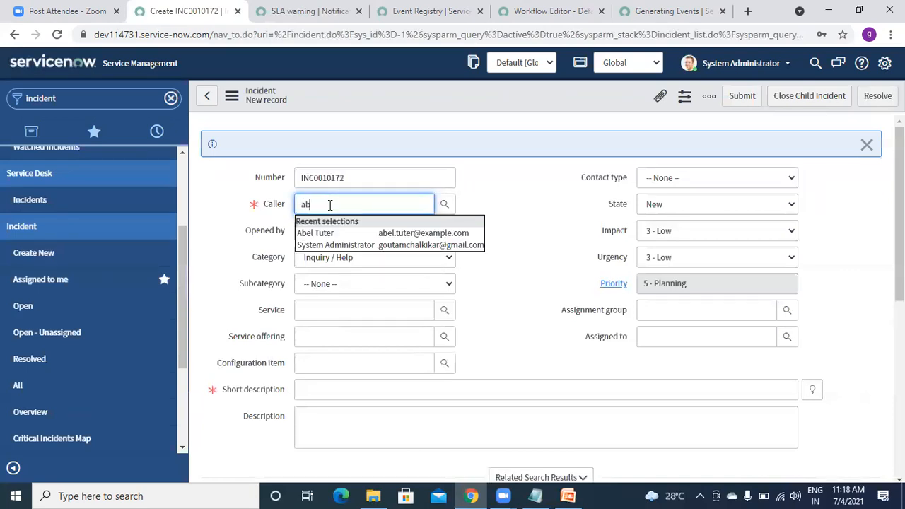
type("b")
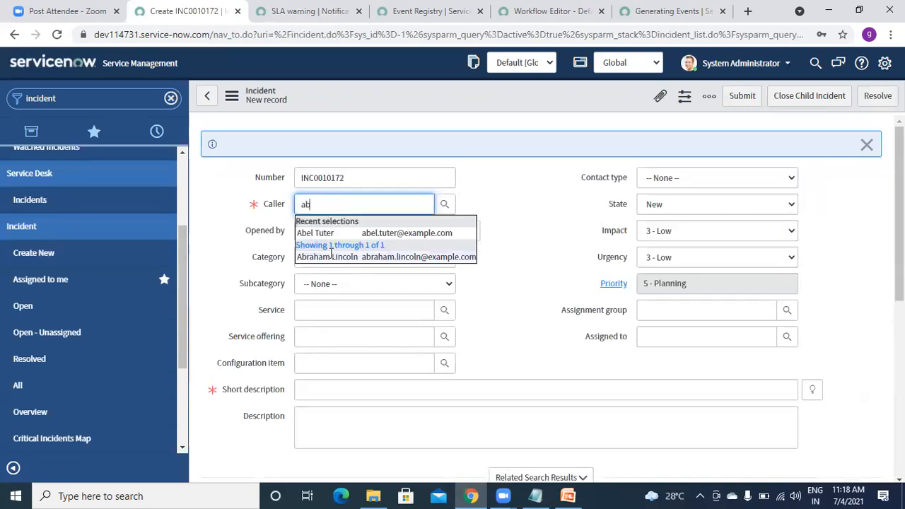
left_click(330, 257)
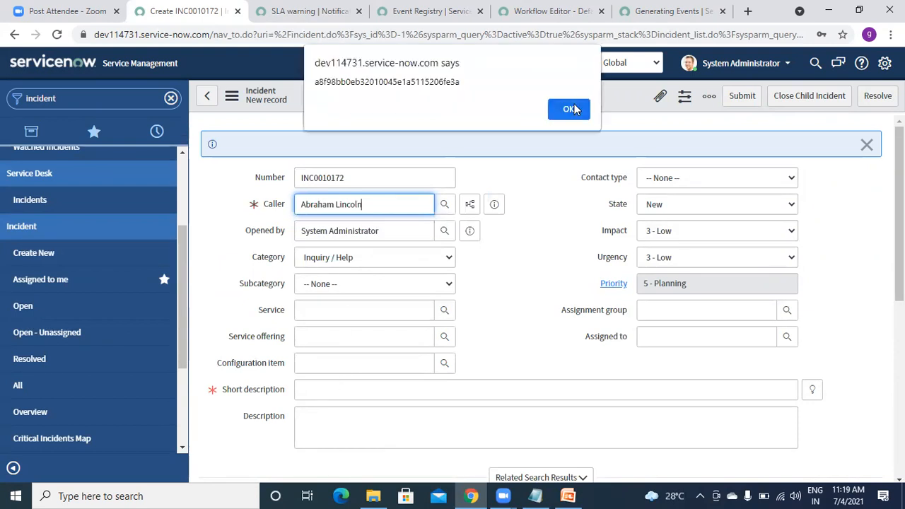
left_click(573, 106)
Enter short description 'test' and save incident INC0010172.
left_click(327, 394)
type("test")
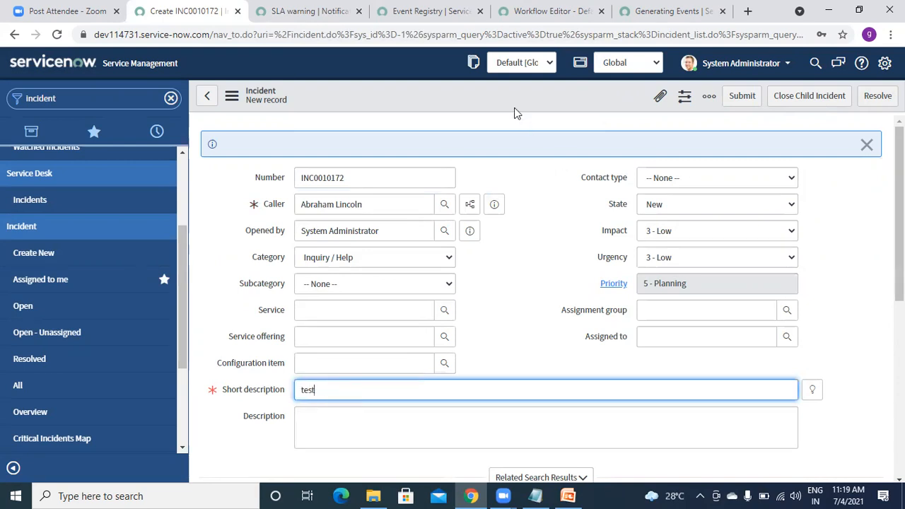
right_click(497, 91)
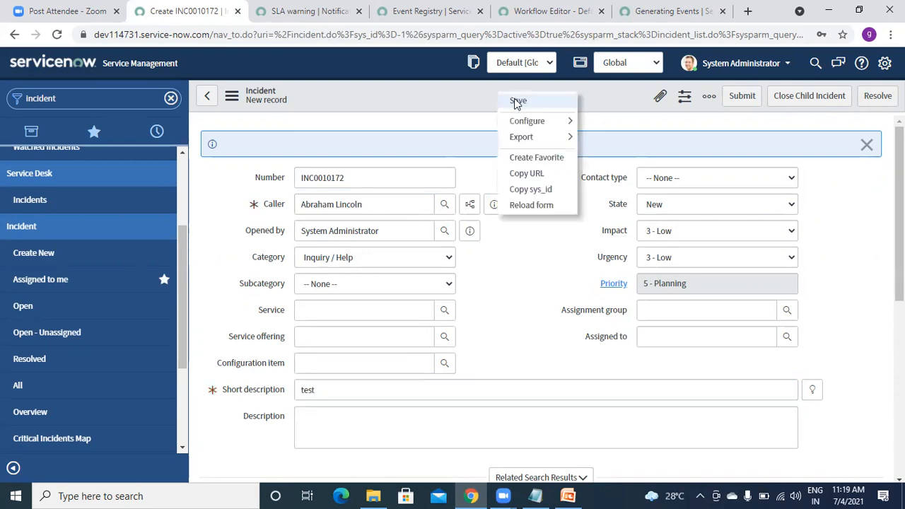
left_click(517, 101)
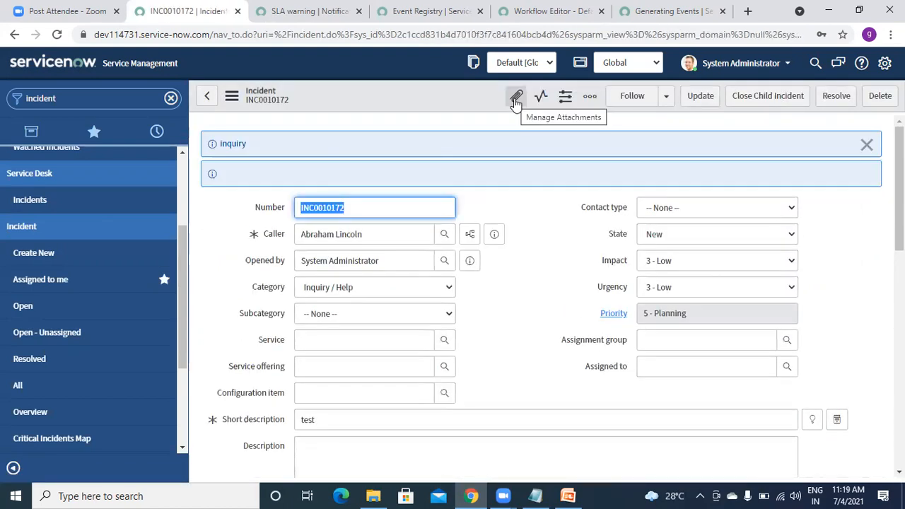
Begin a navigator search for 'email'.
left_click(85, 102)
type("email")
key("BackSpace")
key("BackSpace")
key("BackSpace")
key("BackSpace")
key("BackSpace")
key("BackSpace")
key("BackSpace")
key("BackSpace")
key("BackSpace")
key("BackSpace")
key("BackSpace")
key("BackSpace")
key("BackSpace")
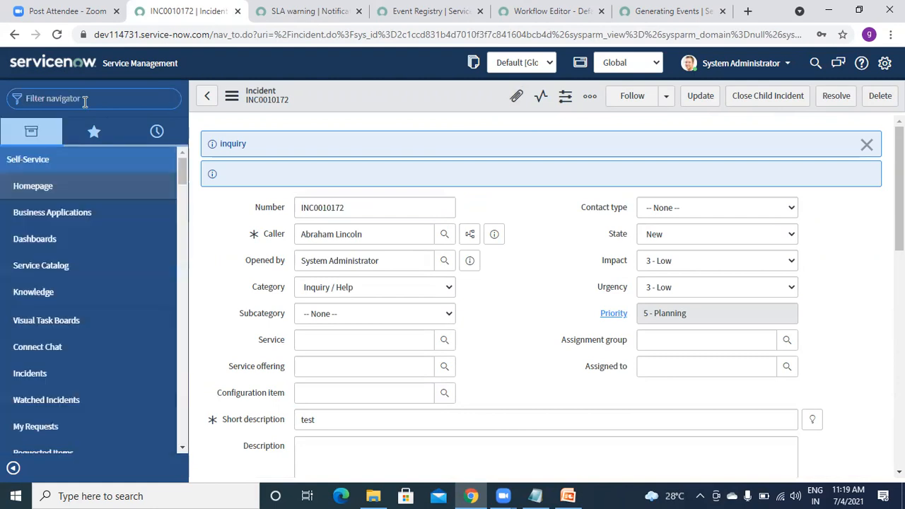
Filter the navigator for 'emails' and refresh the Emails log list.
type("3")
key("BackSpace")
type("emails")
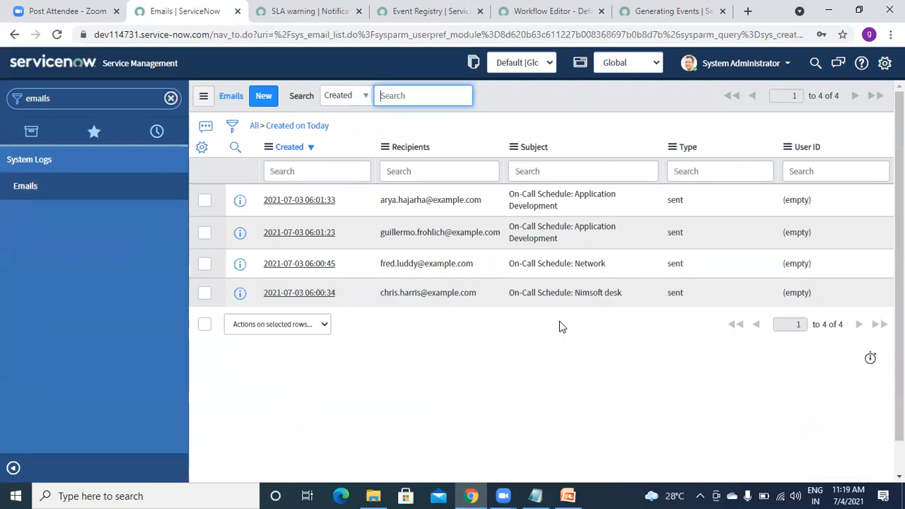
left_click(203, 95)
left_click(233, 167)
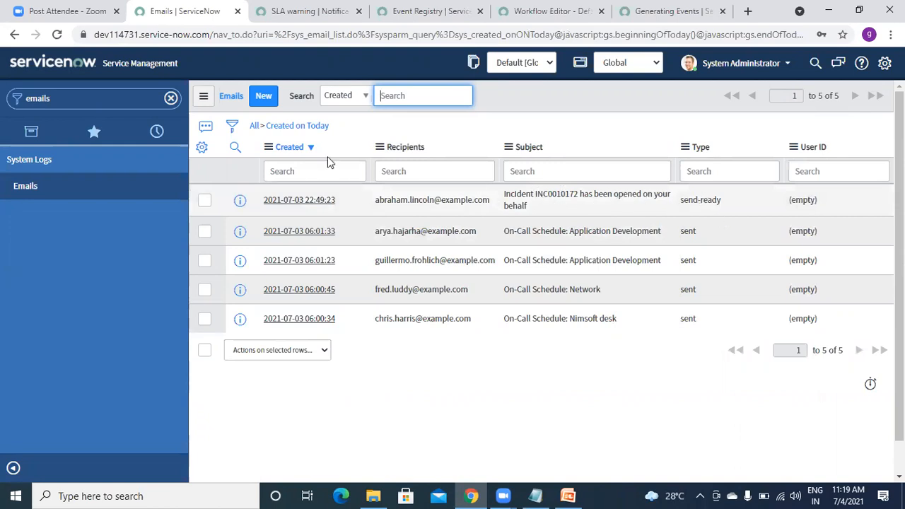
Refresh the email list repeatedly until the INC0010172 email's status updates to sent.
left_click(203, 97)
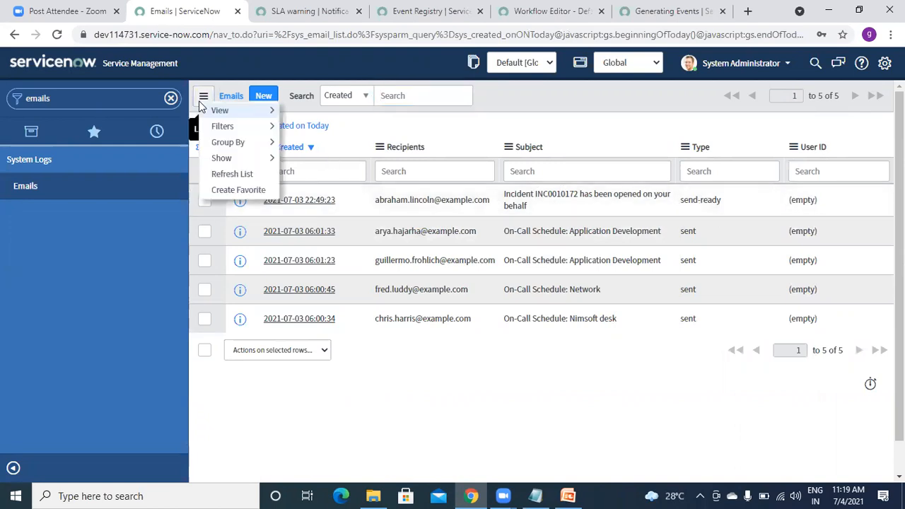
left_click(220, 178)
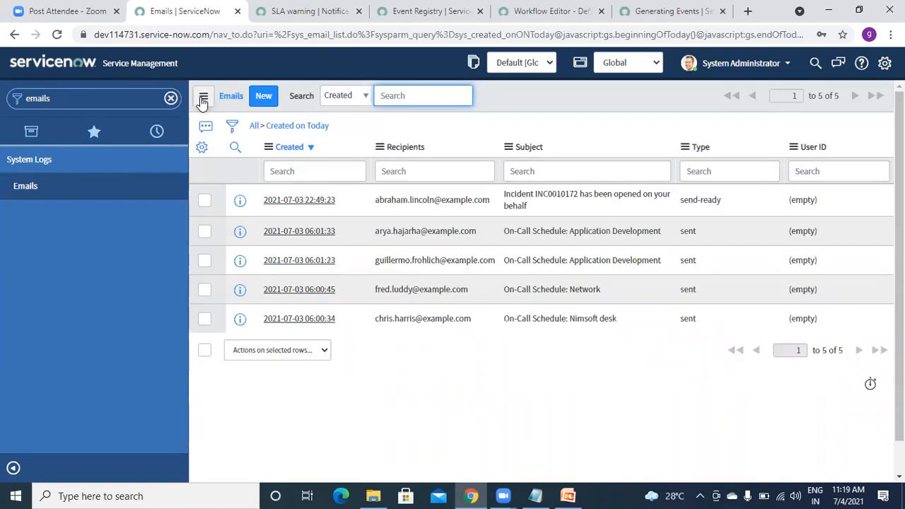
left_click(203, 98)
left_click(233, 172)
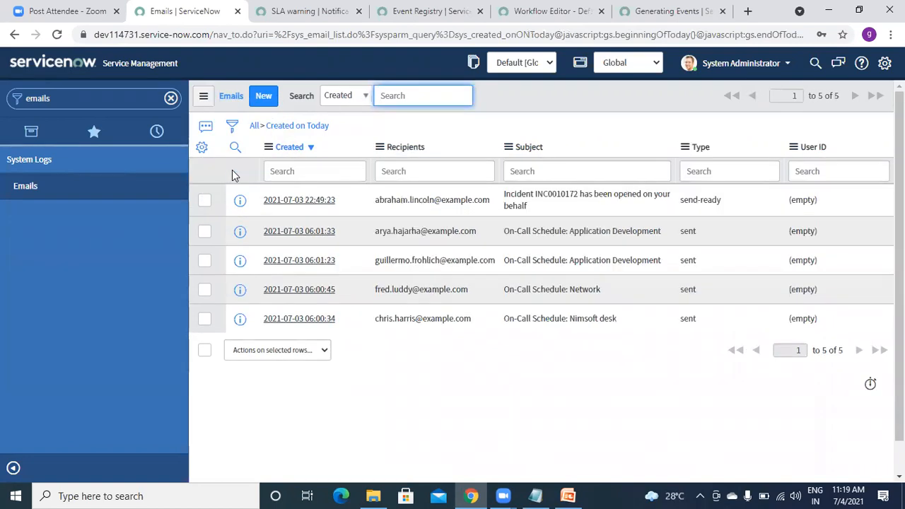
left_click(204, 97)
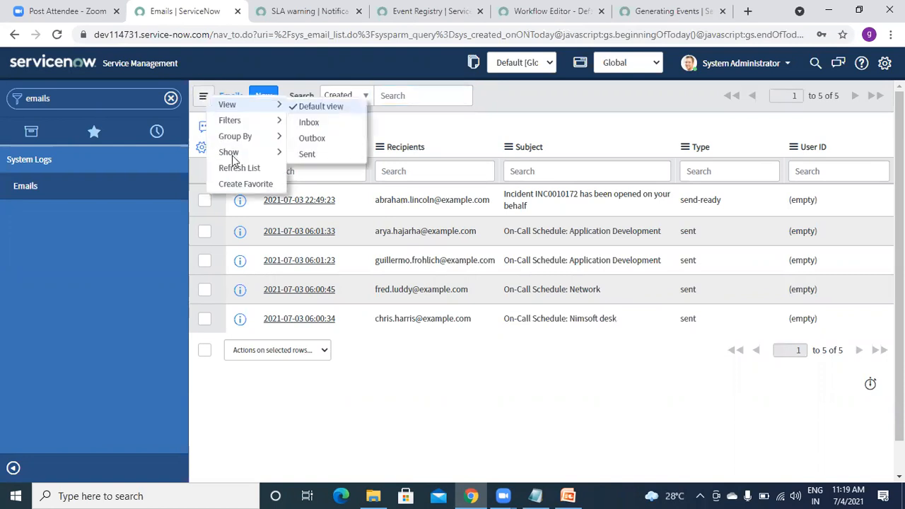
left_click(235, 168)
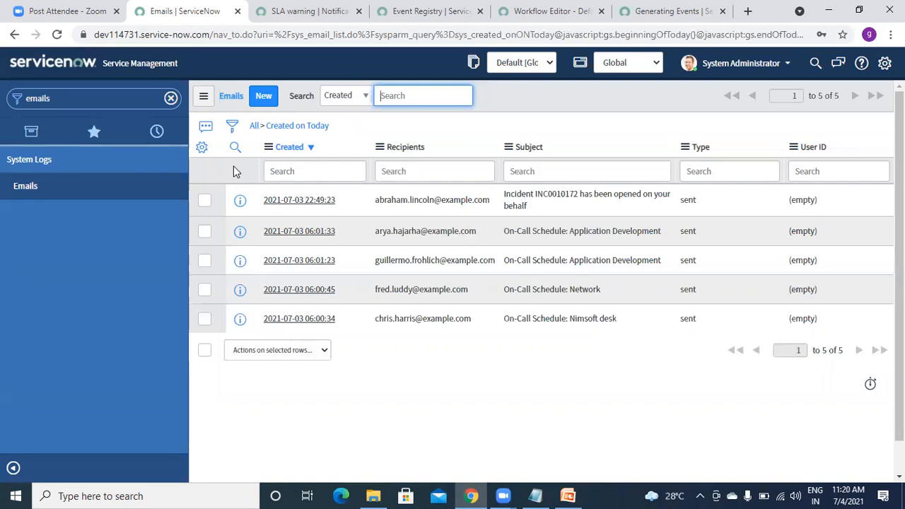
left_click(203, 99)
left_click(228, 169)
left_click(203, 96)
left_click(238, 168)
Check the SLA warning notification tab, then refresh the email log once more.
left_click(85, 98)
key("ctrl+Tab")
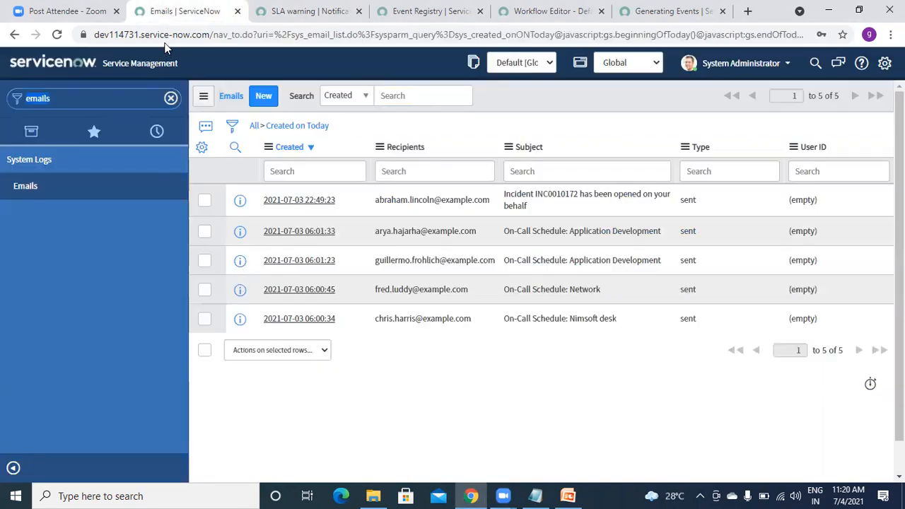
left_click(182, 11)
left_click(204, 97)
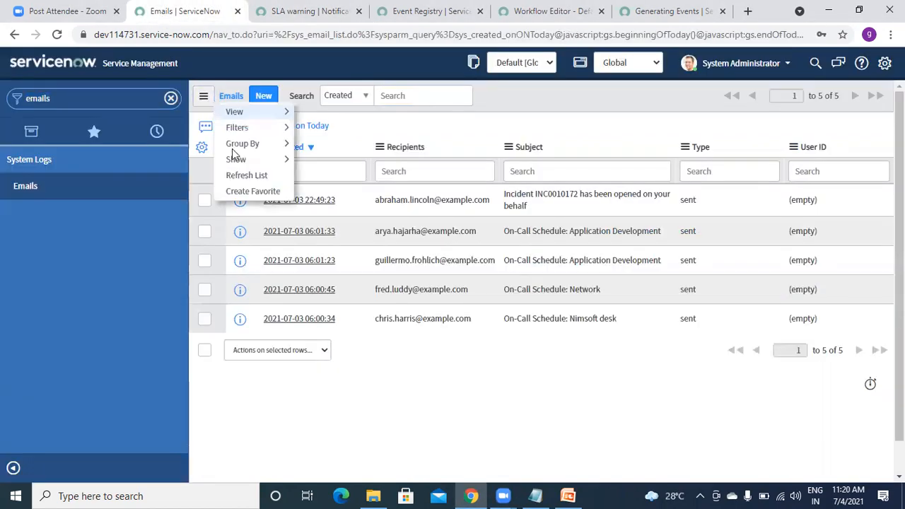
left_click(238, 176)
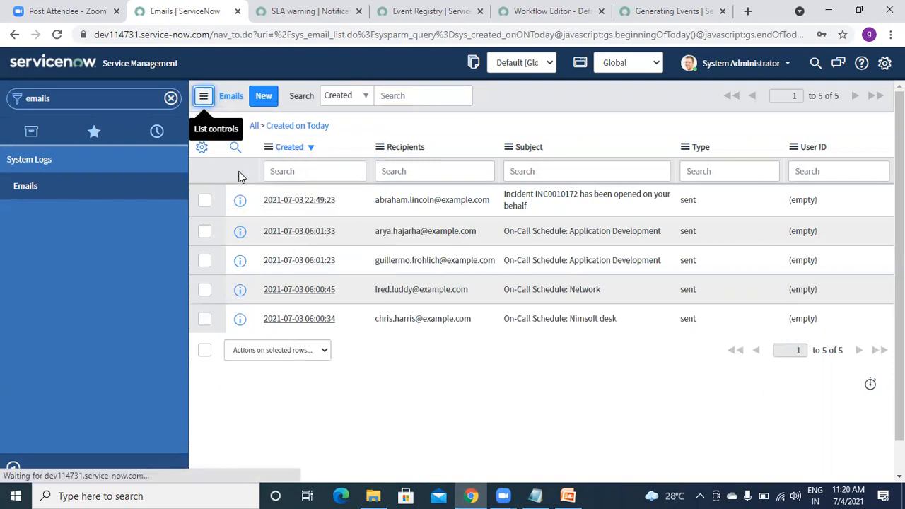
left_click(73, 100)
From a new Incident form, open the Incident business rules list and open Demo BR Event.
type("inci")
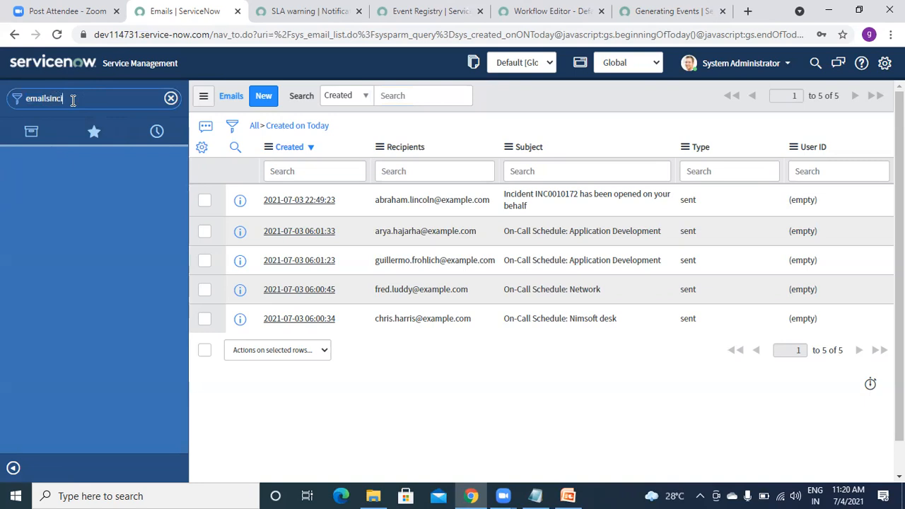
type("de")
key("BackSpace")
key("BackSpace")
key("BackSpace")
key("BackSpace")
key("BackSpace")
key("BackSpace")
key("BackSpace")
key("BackSpace")
key("BackSpace")
key("BackSpace")
key("BackSpace")
key("BackSpace")
type("In")
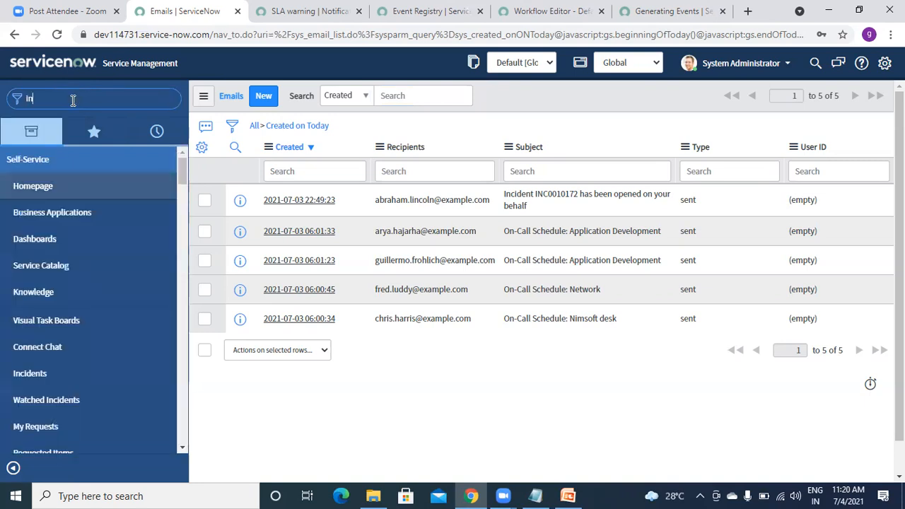
type("cident")
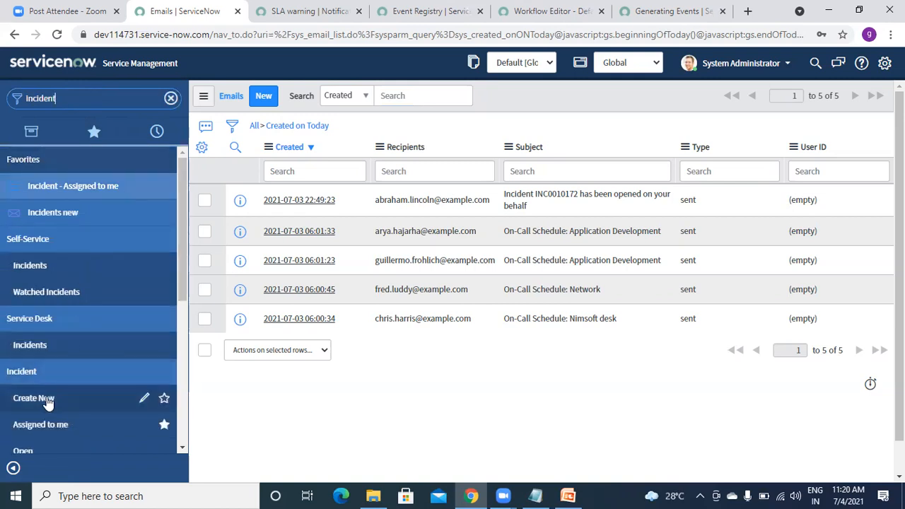
left_click(47, 401)
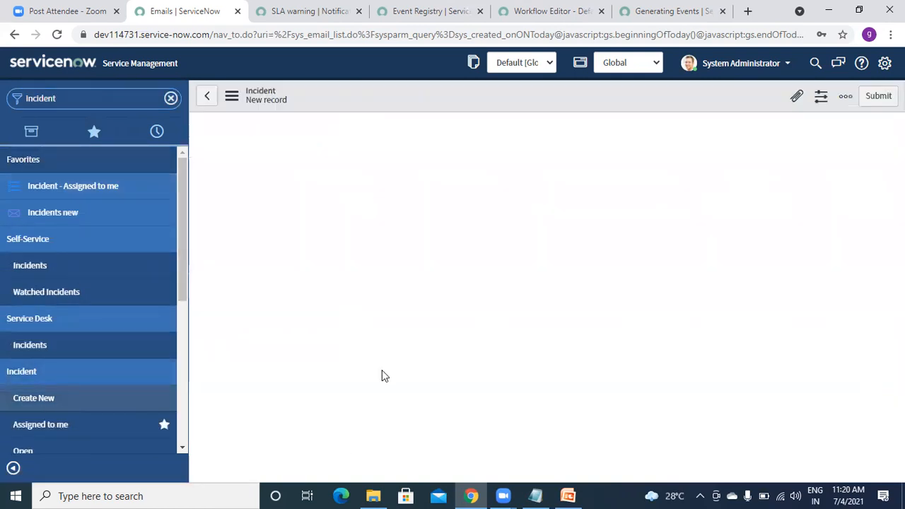
right_click(354, 90)
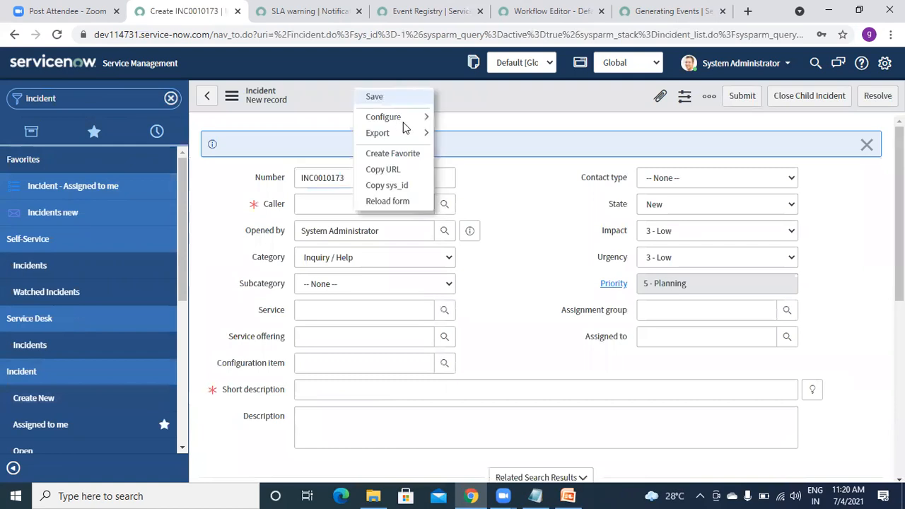
mouse_move(410, 120)
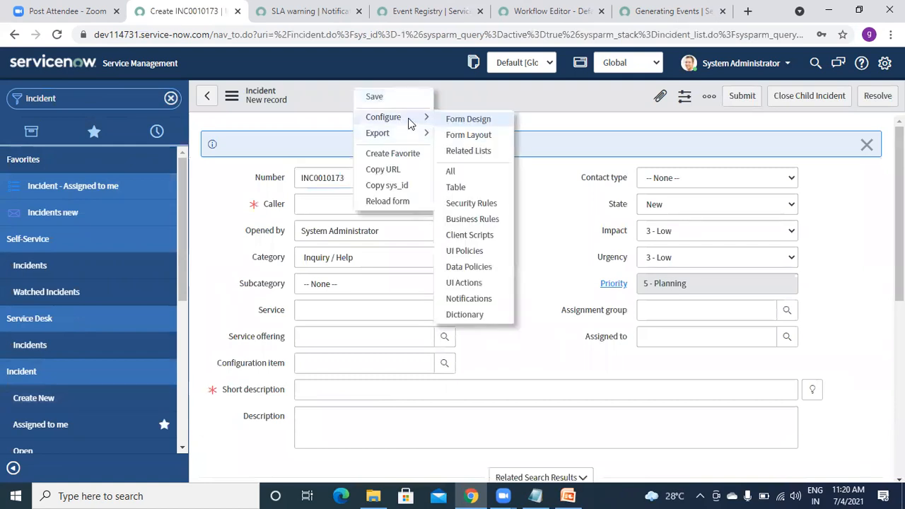
left_click(473, 220)
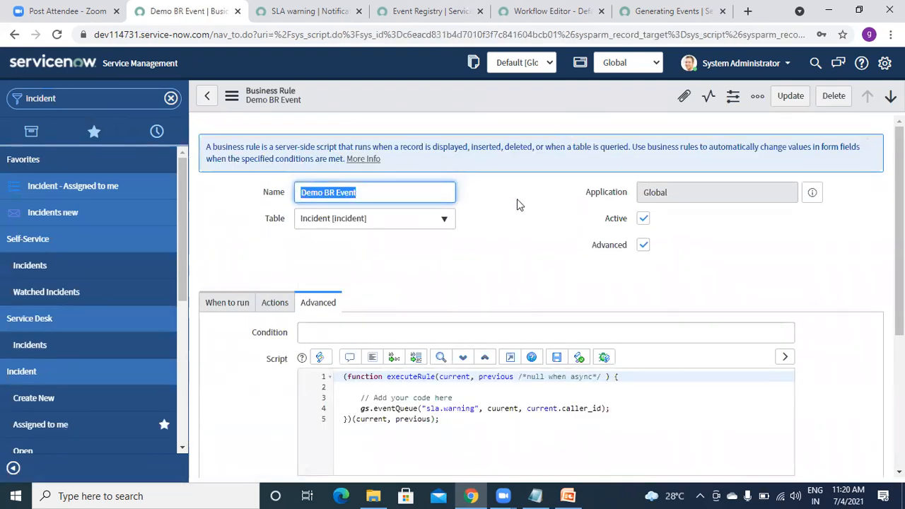
Fix 'cuurent' to 'current' in the gs.eventQueue line, format the script, and save the rule.
left_click(501, 410)
key("BackSpace")
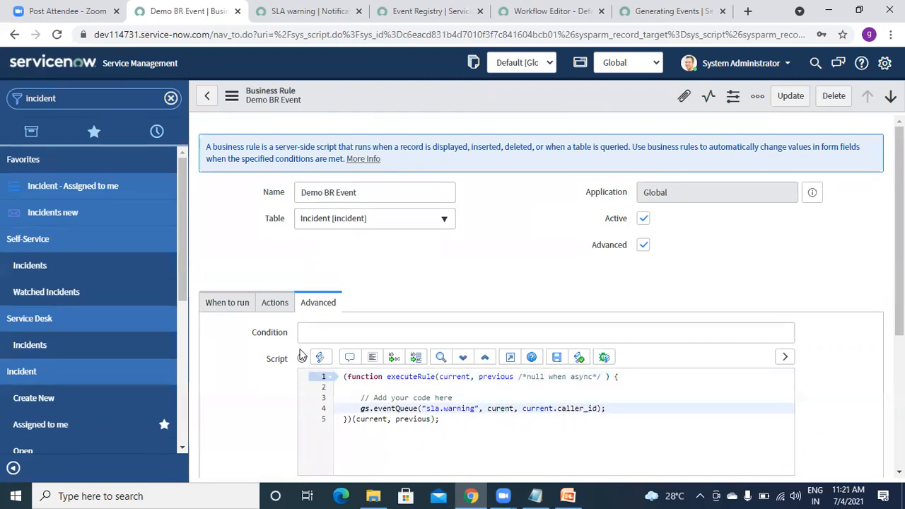
left_click(372, 357)
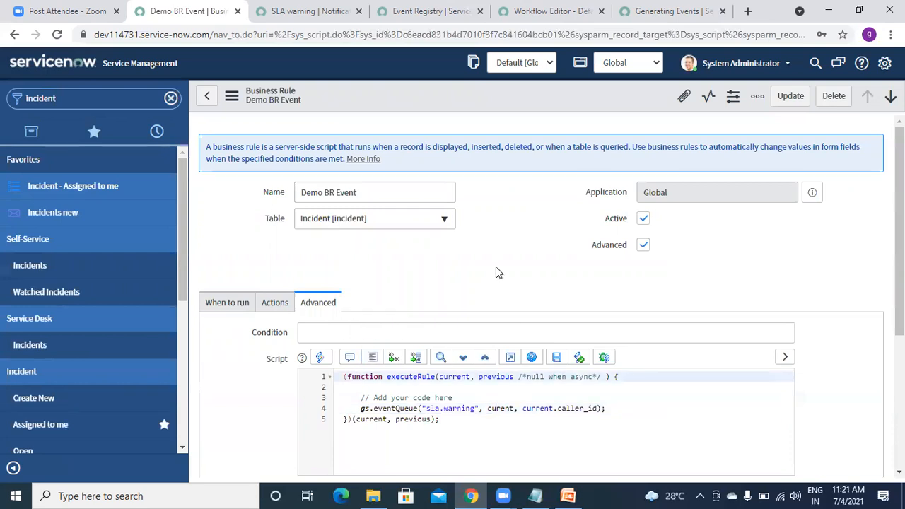
left_click(499, 409)
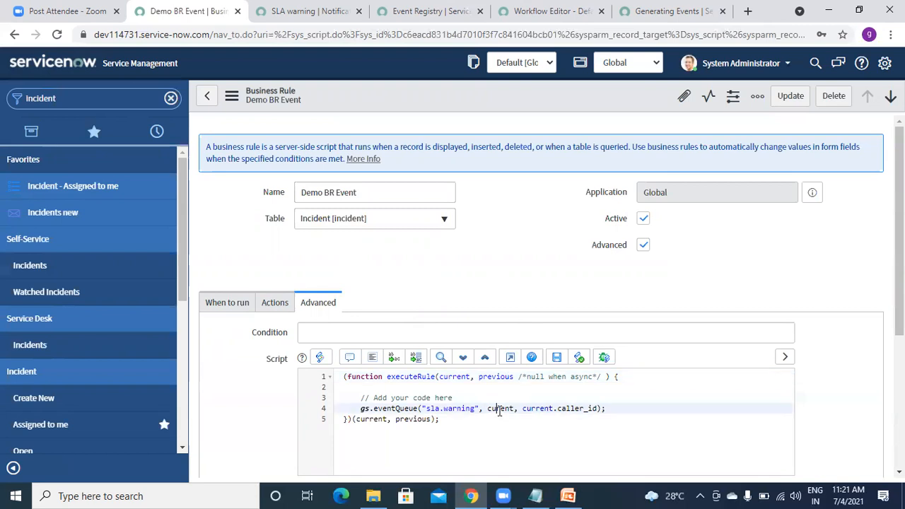
type("r")
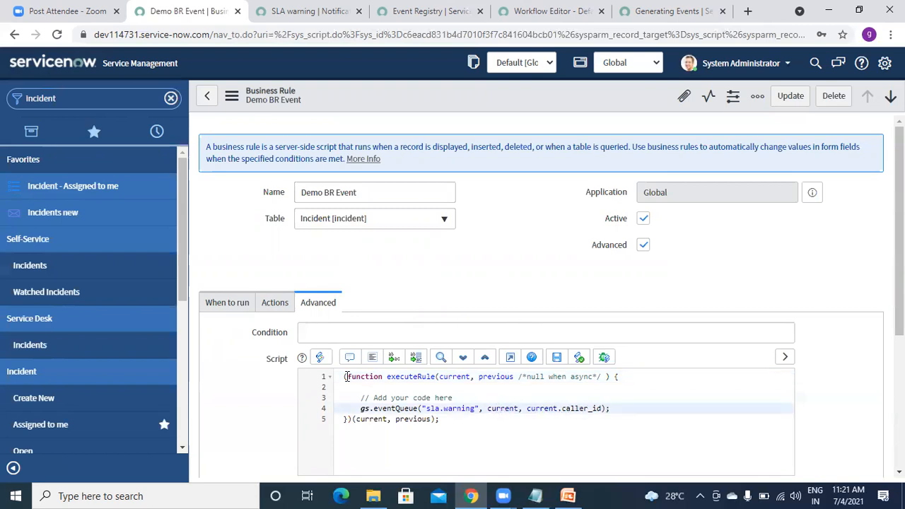
left_click(372, 357)
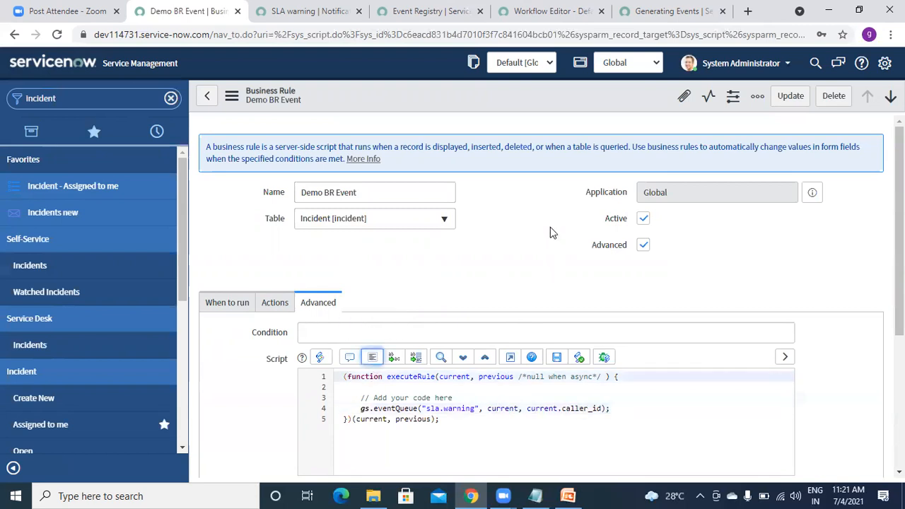
right_click(500, 98)
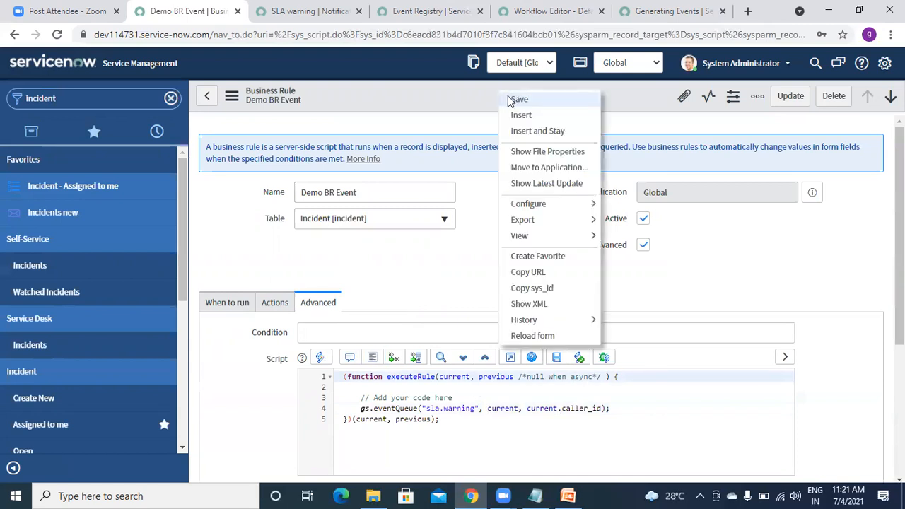
left_click(518, 99)
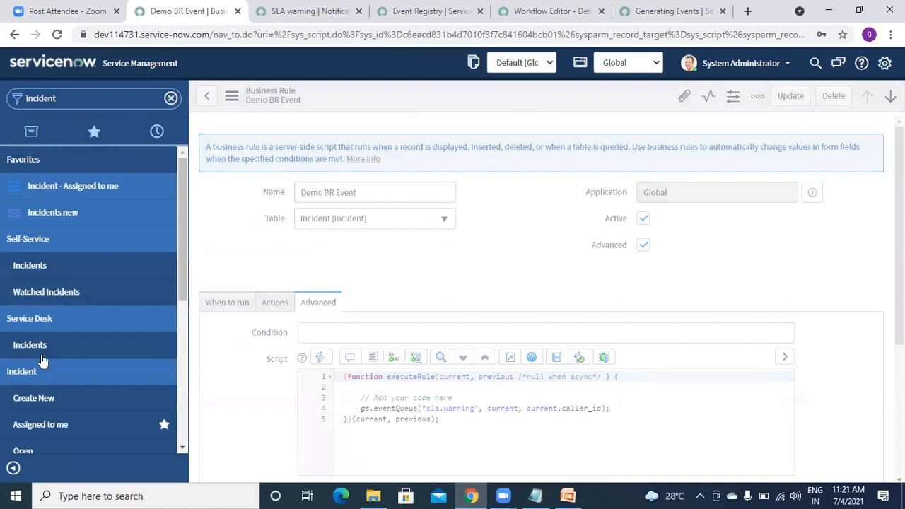
left_click(39, 402)
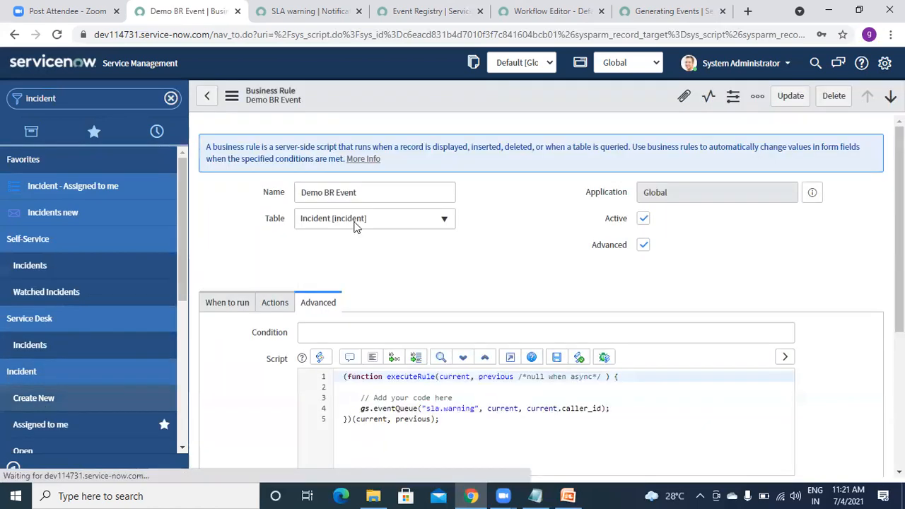
Assign the suggested user as the new incident's caller and dismiss the sys_id alert.
left_click(325, 204)
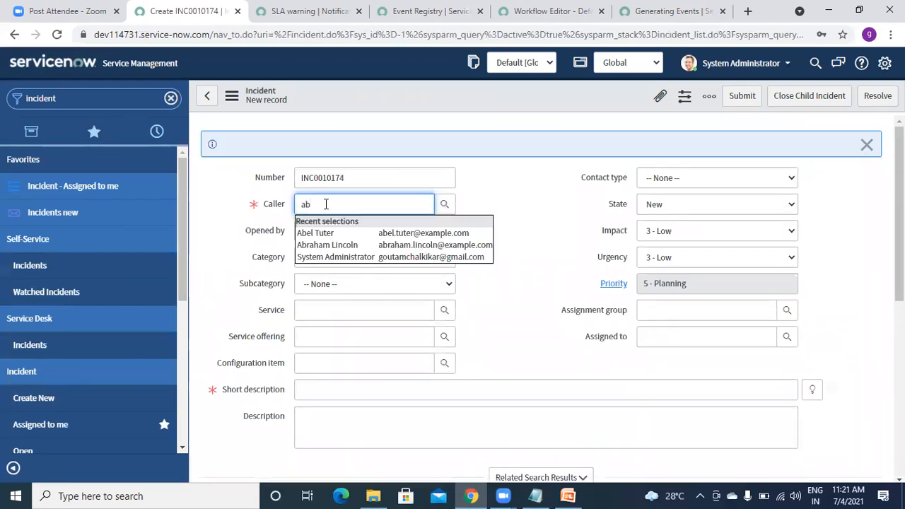
left_click(325, 244)
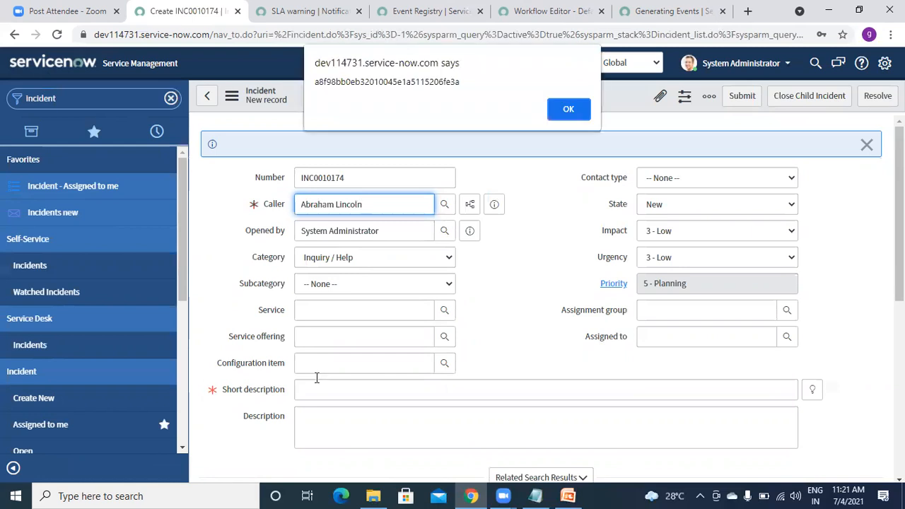
left_click(571, 109)
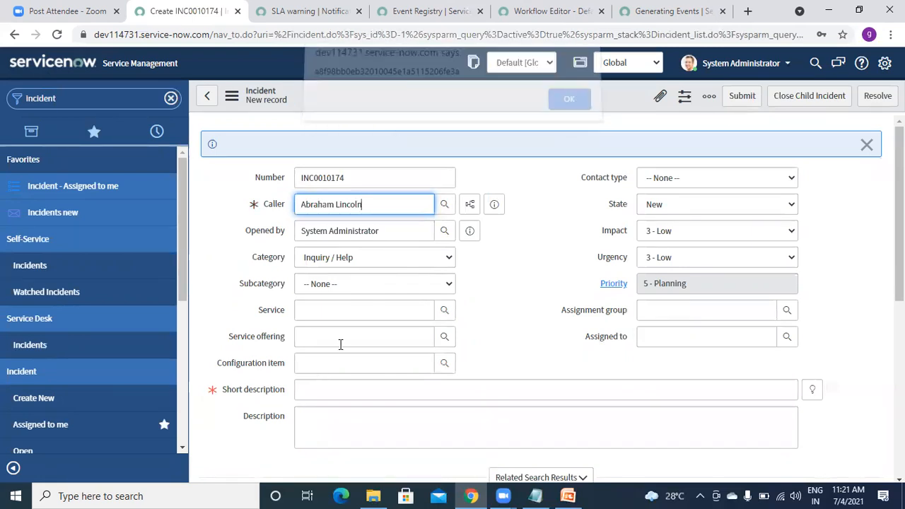
Enter short description 'test', save INC0010174, and filter the navigator for 'emails'.
left_click(332, 387)
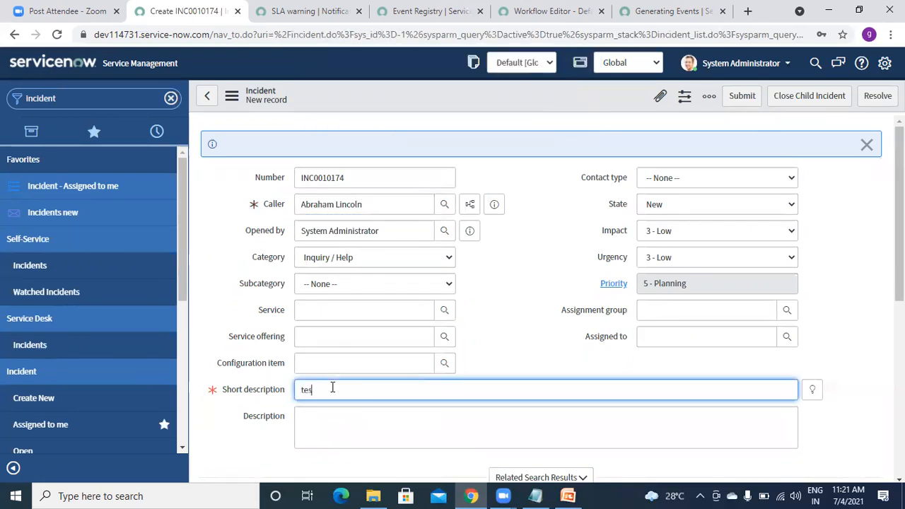
right_click(427, 95)
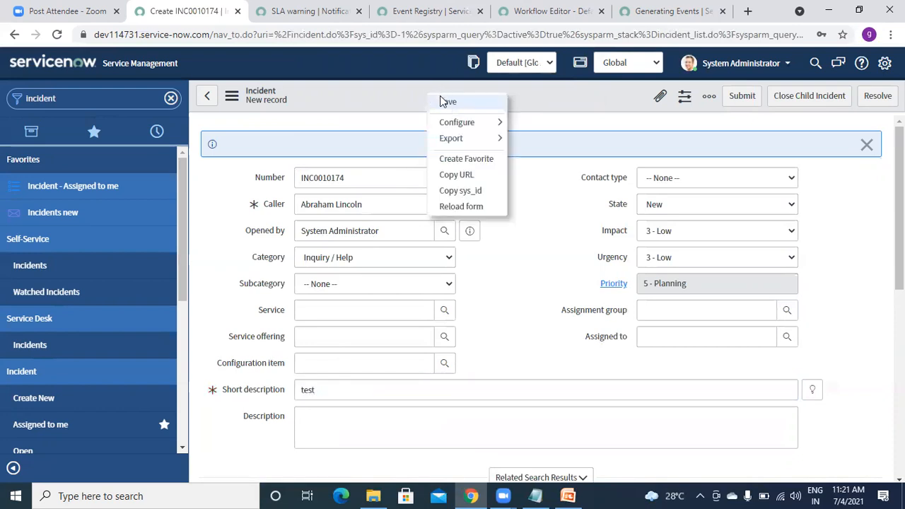
left_click(445, 101)
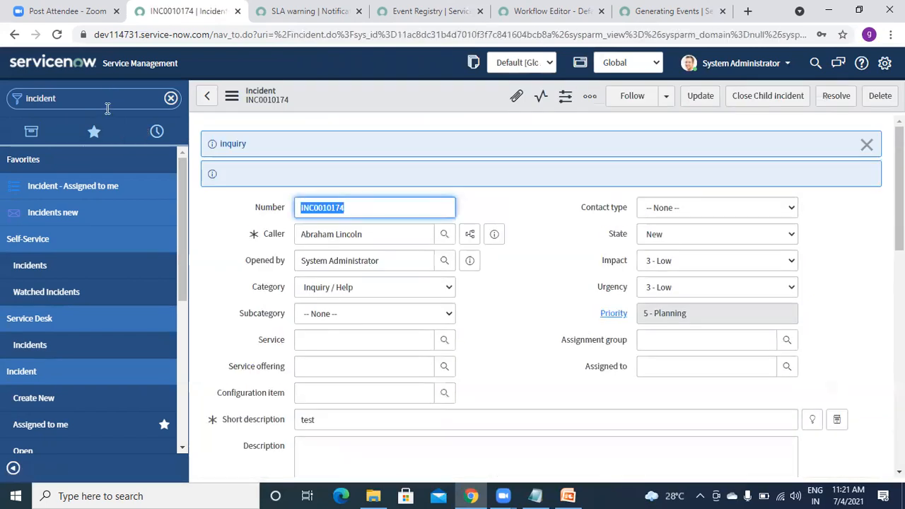
left_click(107, 108)
type("emails")
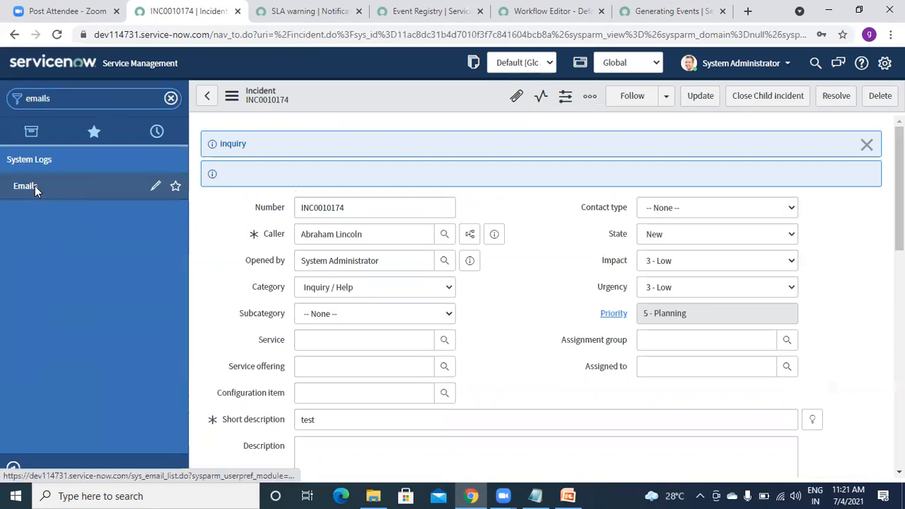
Open the Emails log and refresh it repeatedly until the INC0010174 email appears.
left_click(35, 186)
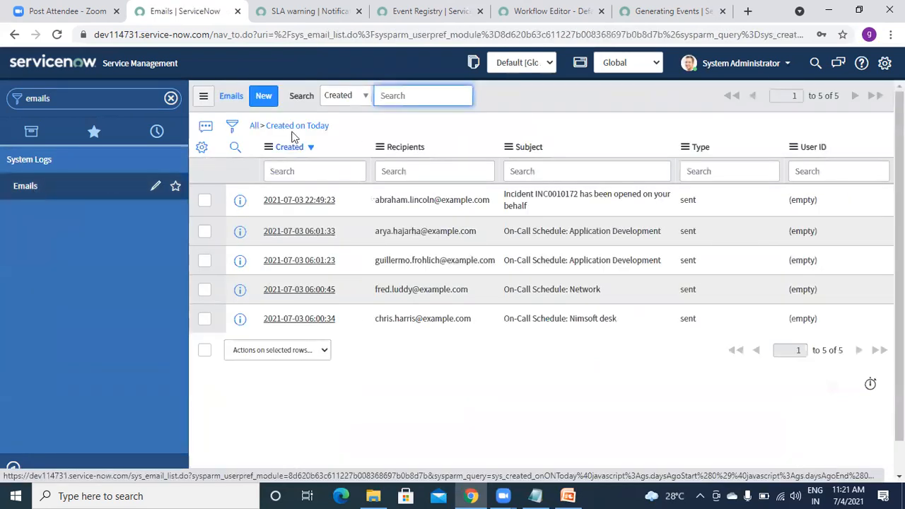
left_click(203, 96)
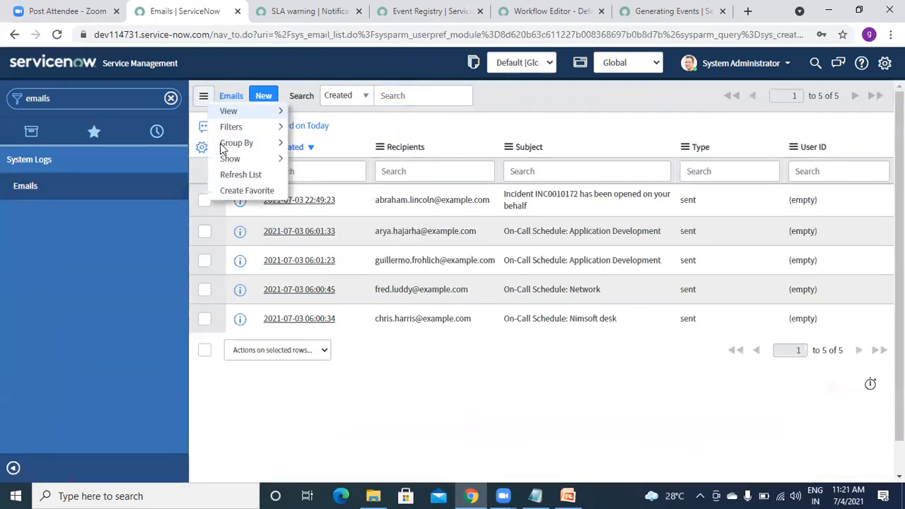
left_click(239, 175)
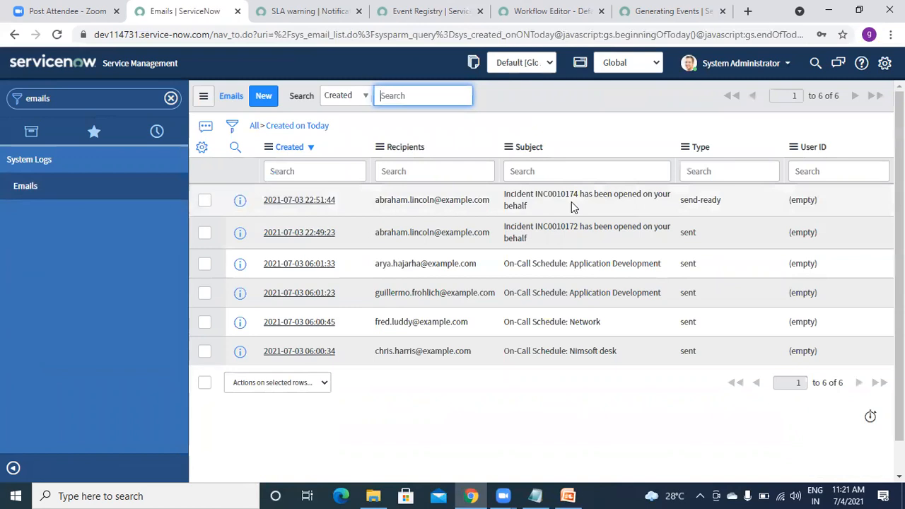
left_click(204, 97)
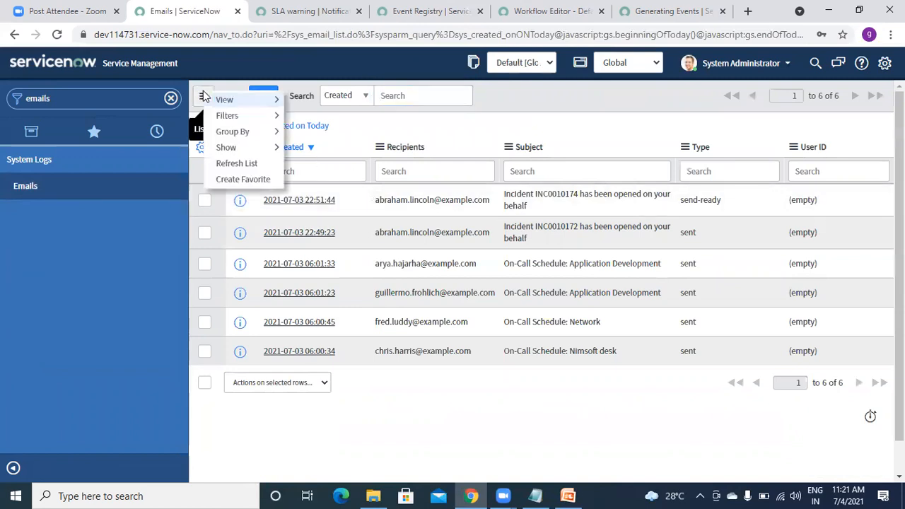
left_click(224, 162)
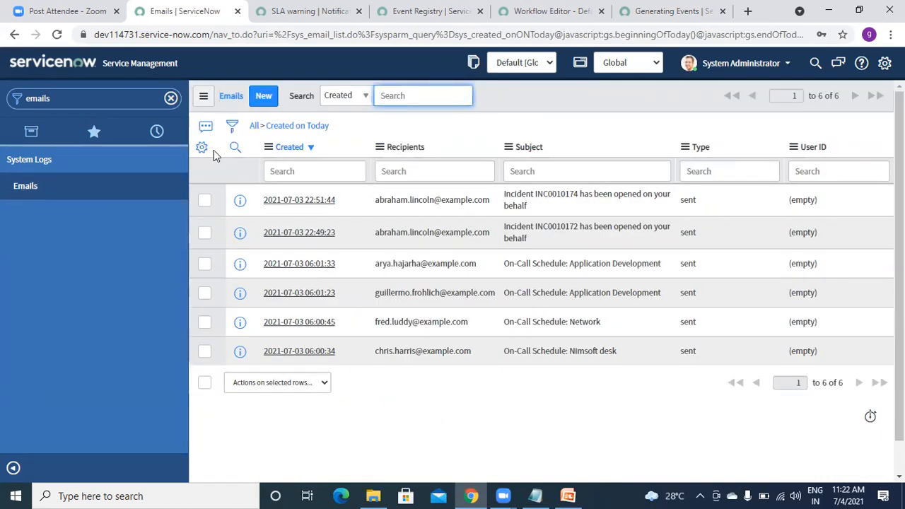
left_click(204, 97)
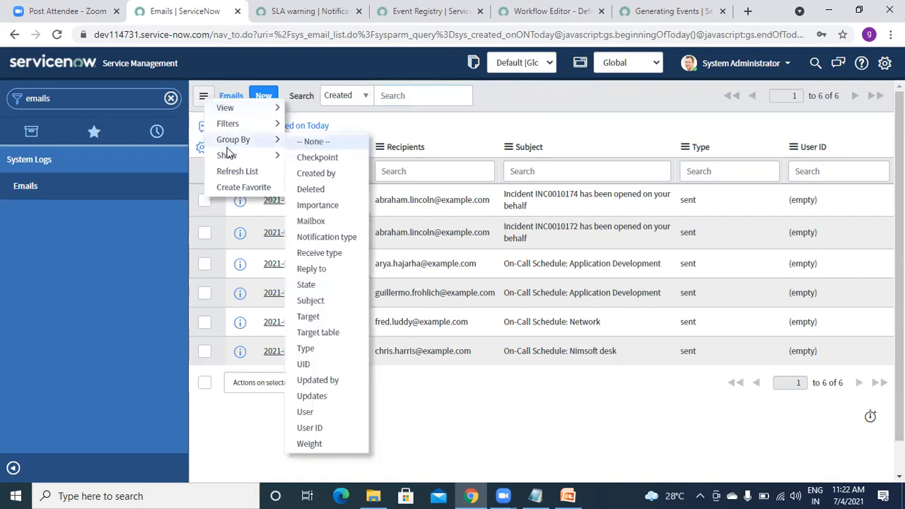
left_click(226, 173)
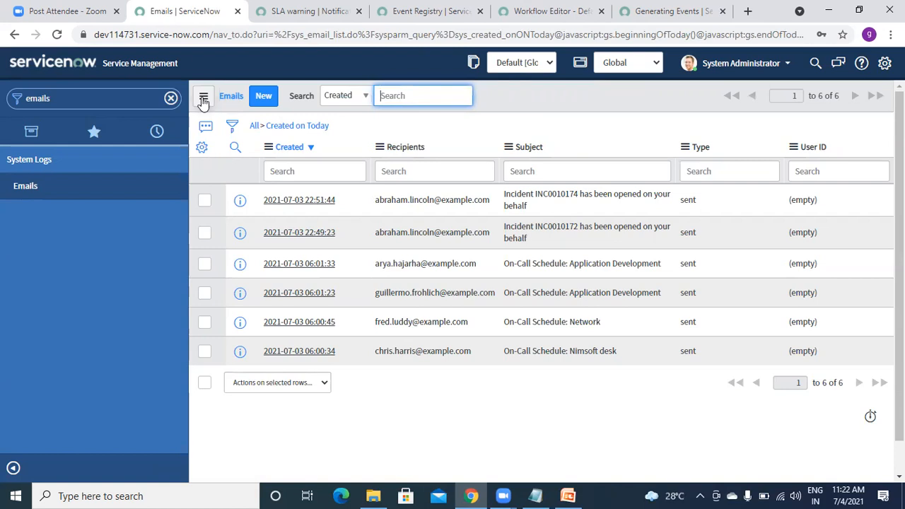
left_click(202, 97)
left_click(219, 169)
left_click(203, 96)
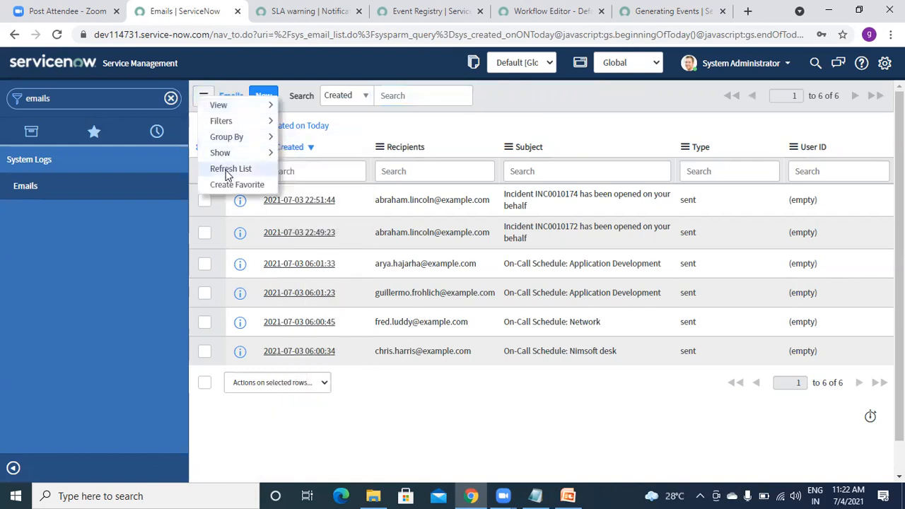
left_click(228, 170)
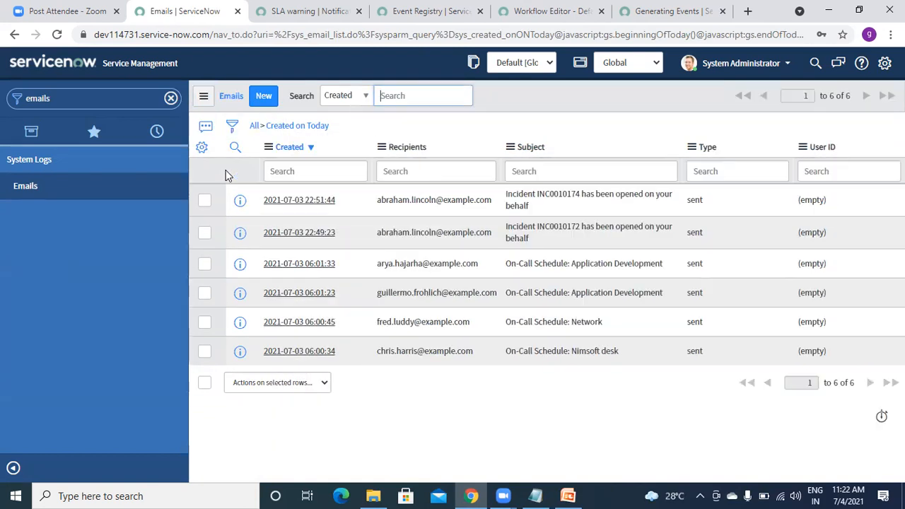
Filter the navigator for 'Incident' and start a new incident record.
left_click(104, 98)
type("In")
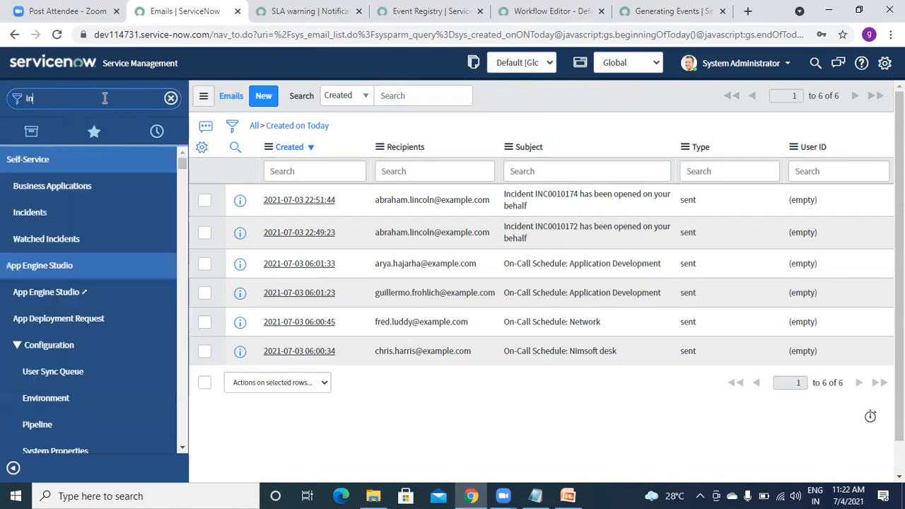
type("cident")
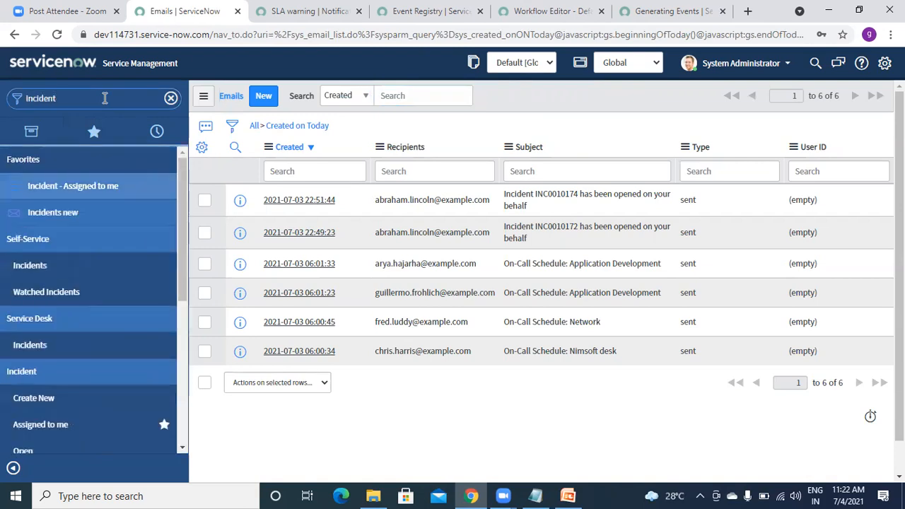
left_click(33, 398)
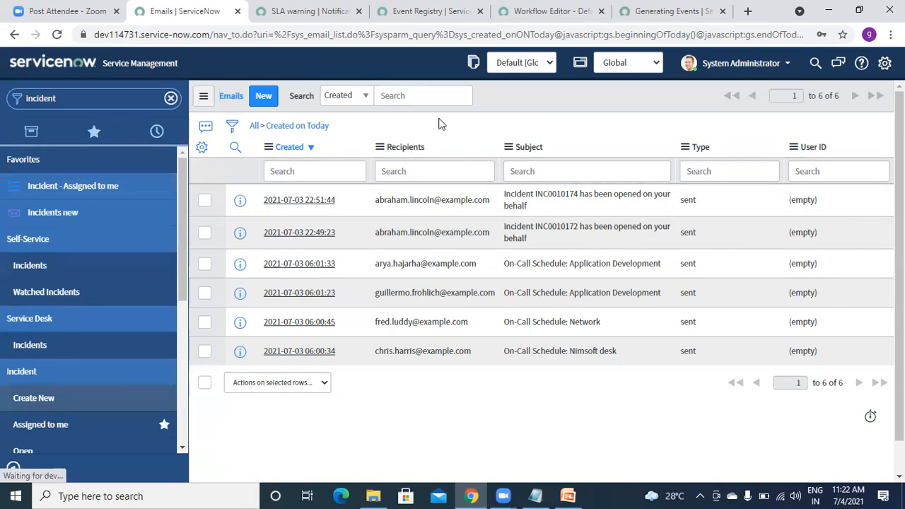
Read the gs.eventQueue example in the Generating Events docs, then go back to the SLA warning notification.
left_click(656, 12)
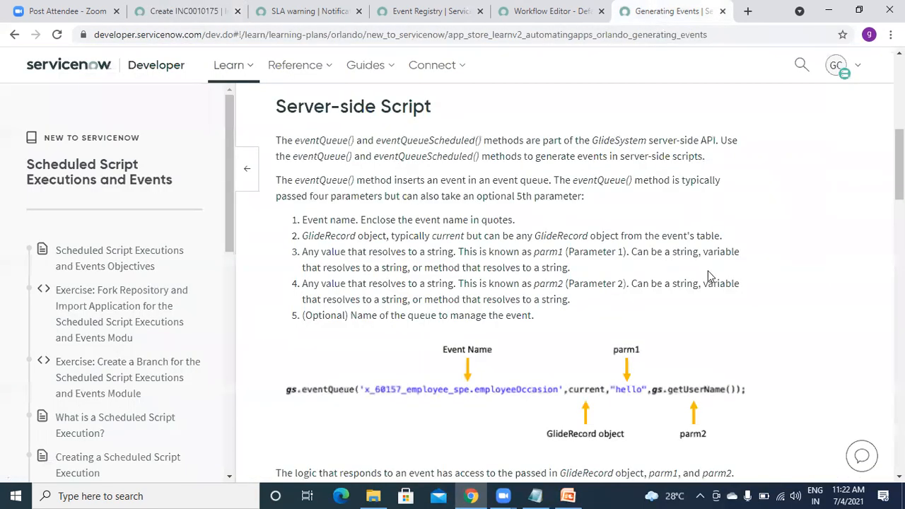
left_click_drag(899, 164, 899, 220)
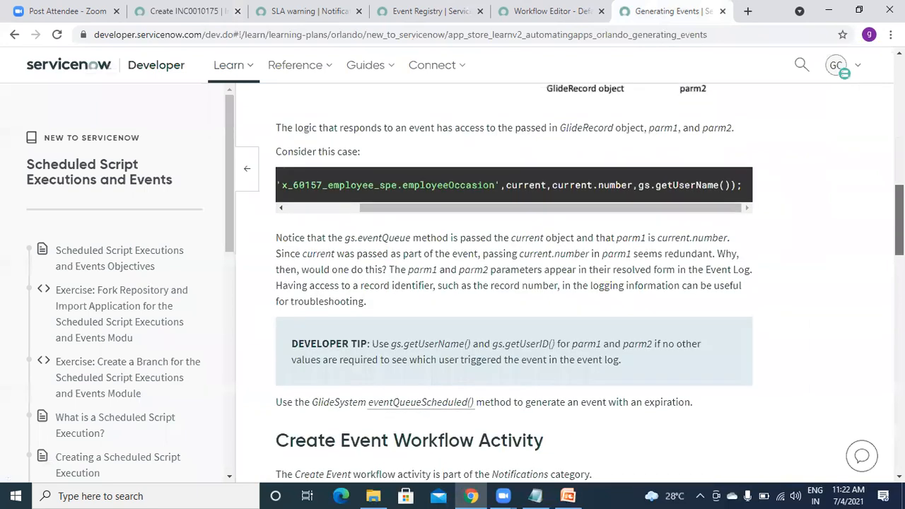
scroll(682, 233, "up", 1)
left_click_drag(592, 263, 439, 278)
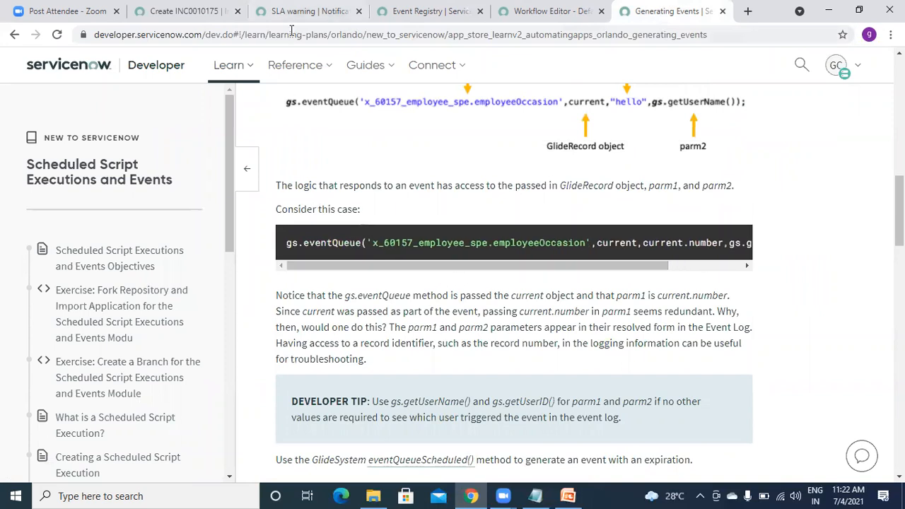
left_click(302, 11)
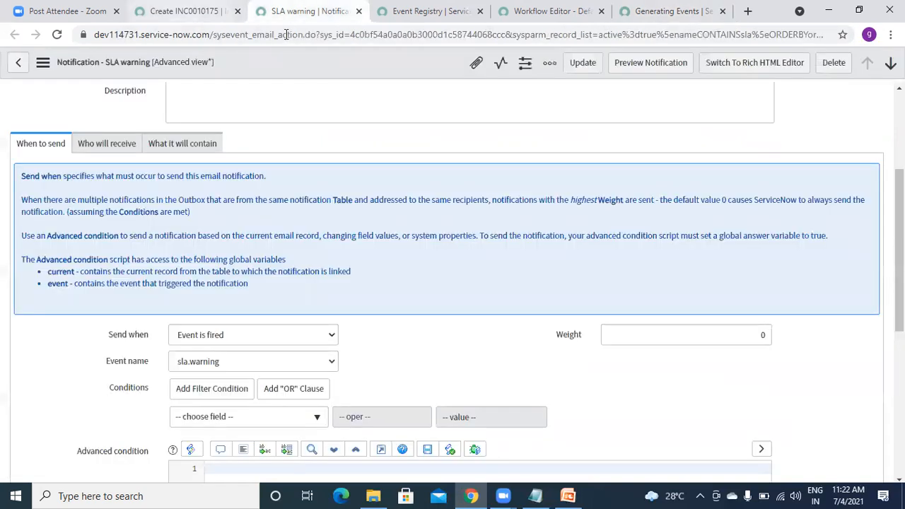
From the new incident tab, filter for 'event re' and open System > Event Registry.
left_click(183, 12)
left_click(112, 98)
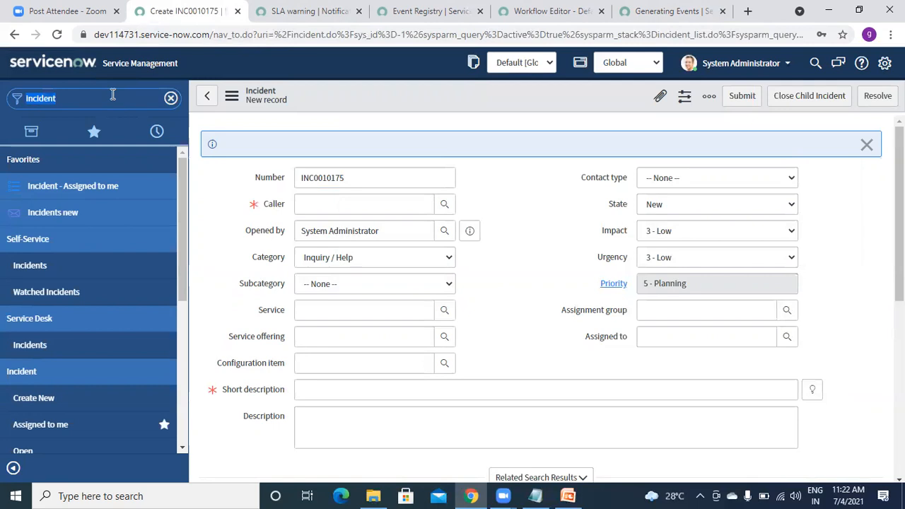
type("event")
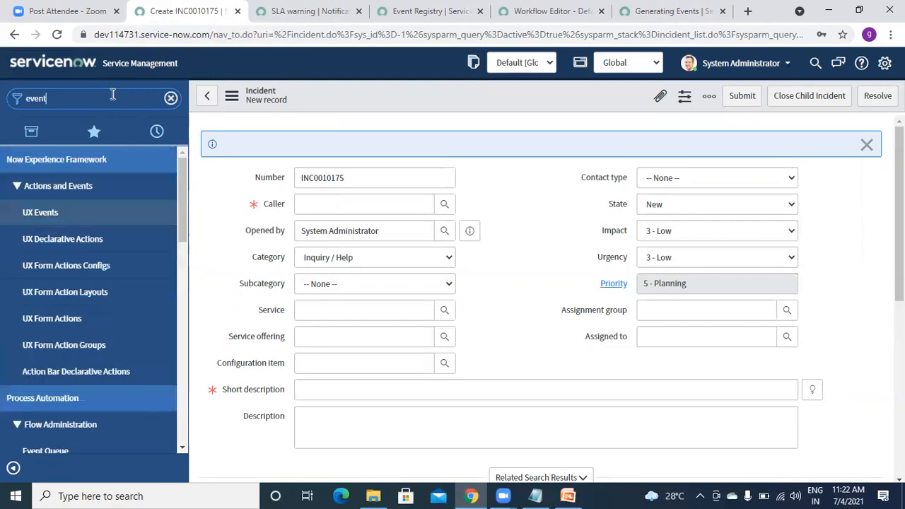
type(" re")
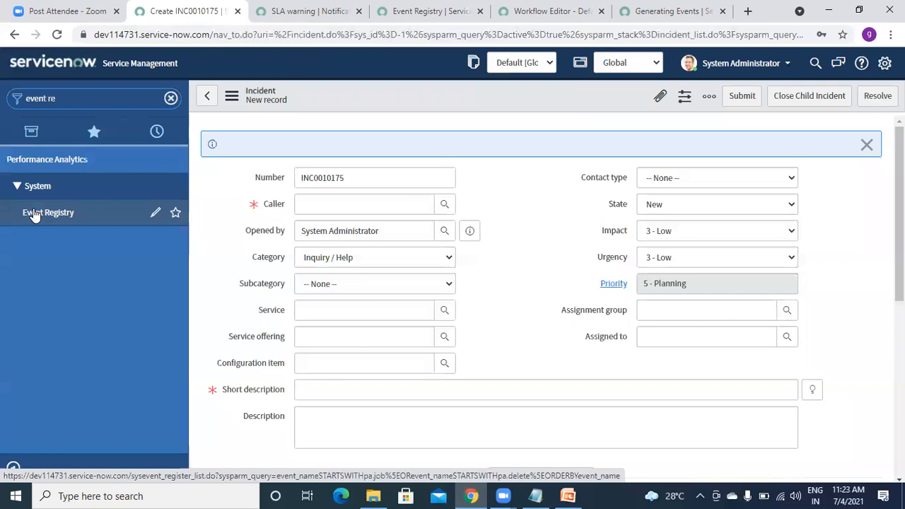
left_click(33, 212)
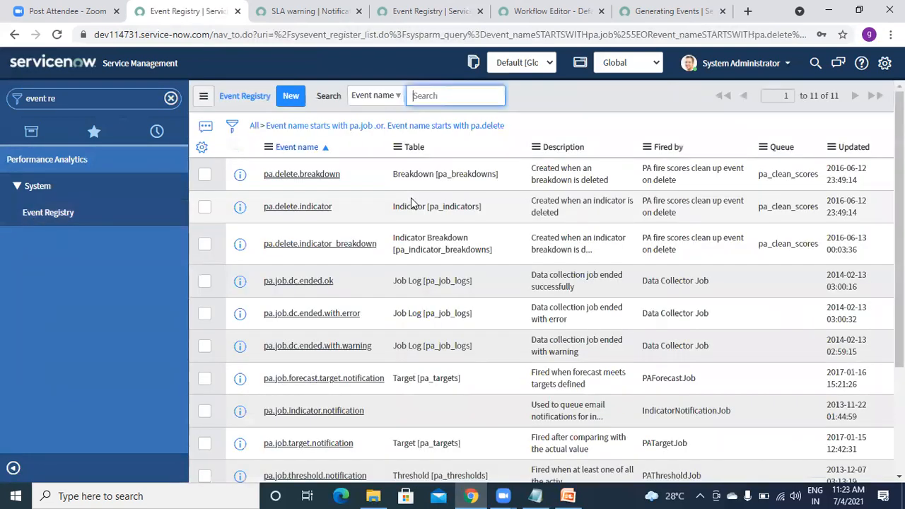
Register a new goutam.demo event on the Incident [incident] table and save it.
left_click(290, 97)
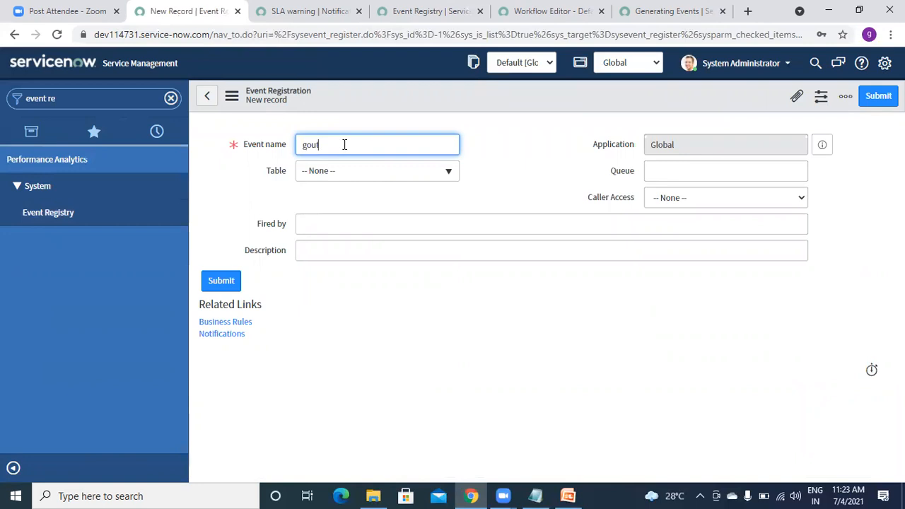
type(".demo")
left_click(445, 182)
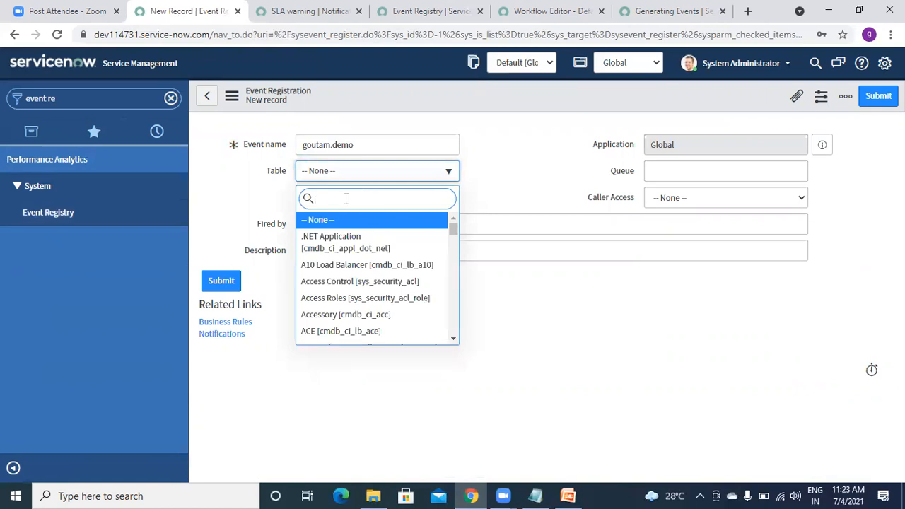
type("incode")
key("BackSpace")
key("BackSpace")
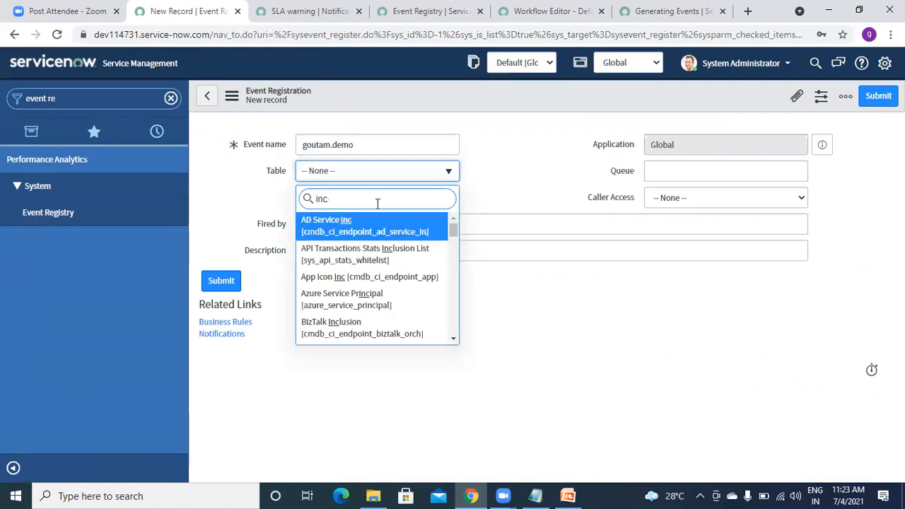
type("ide")
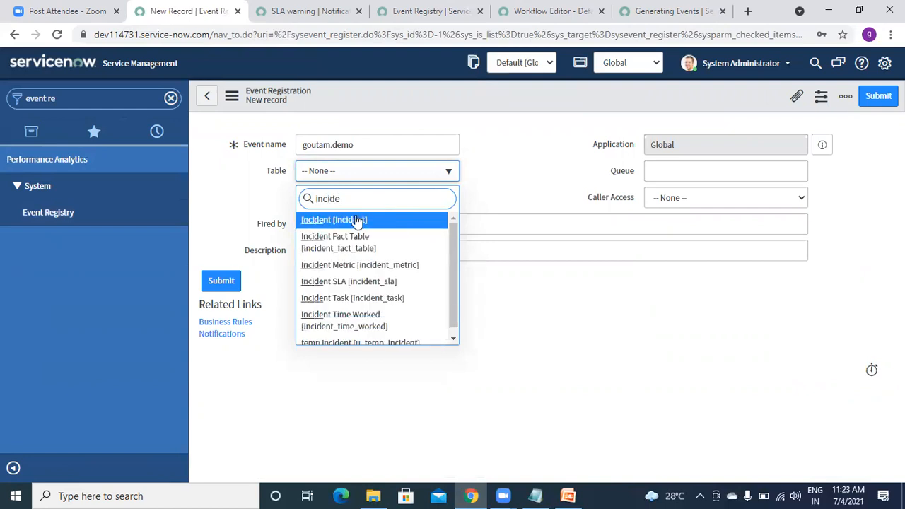
left_click(346, 221)
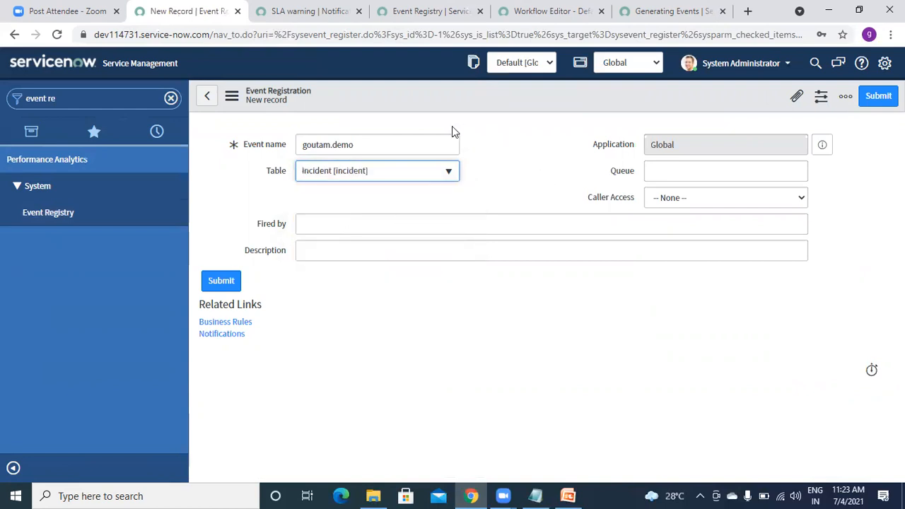
right_click(409, 94)
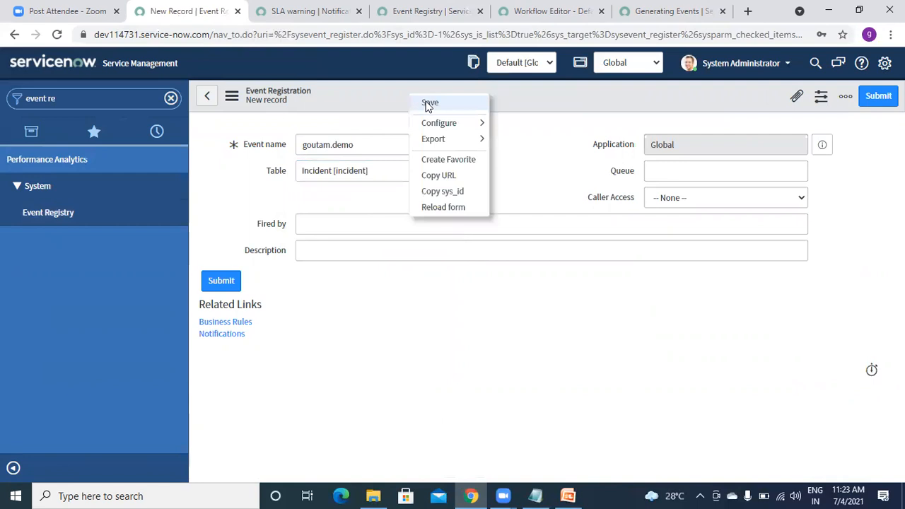
left_click(429, 103)
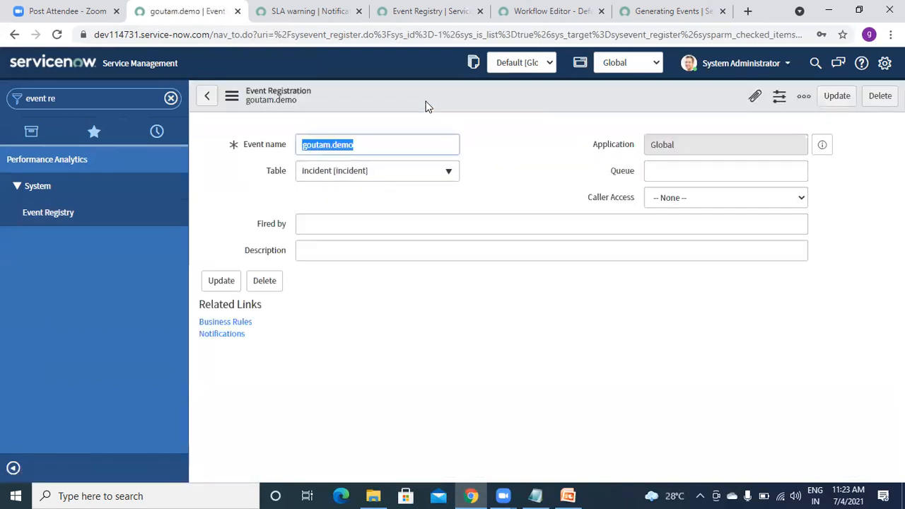
Filter the navigator for 'notification' to show the notification modules.
left_click(108, 96)
type("notig")
key("BackSpace")
type("fication")
left_click_drag(184, 178, 196, 323)
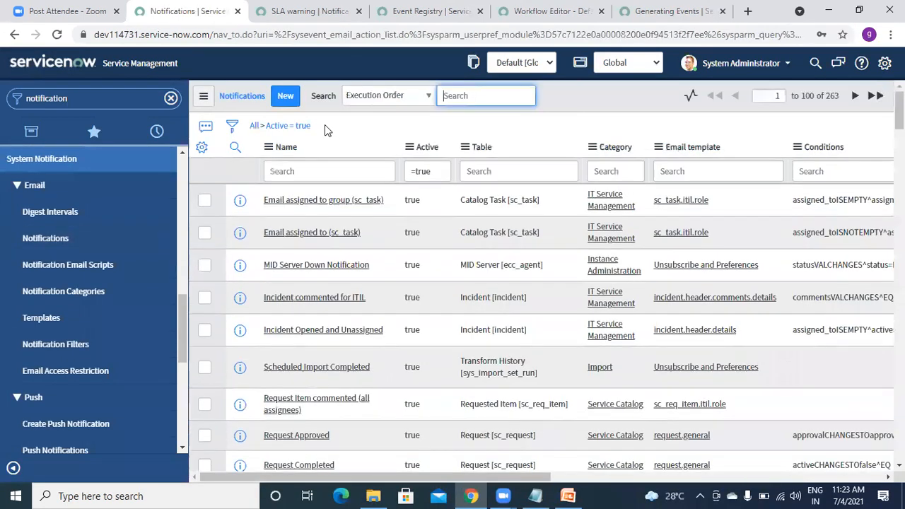
Create a new email notification and type 'Demo Goutam' as its name.
left_click(284, 98)
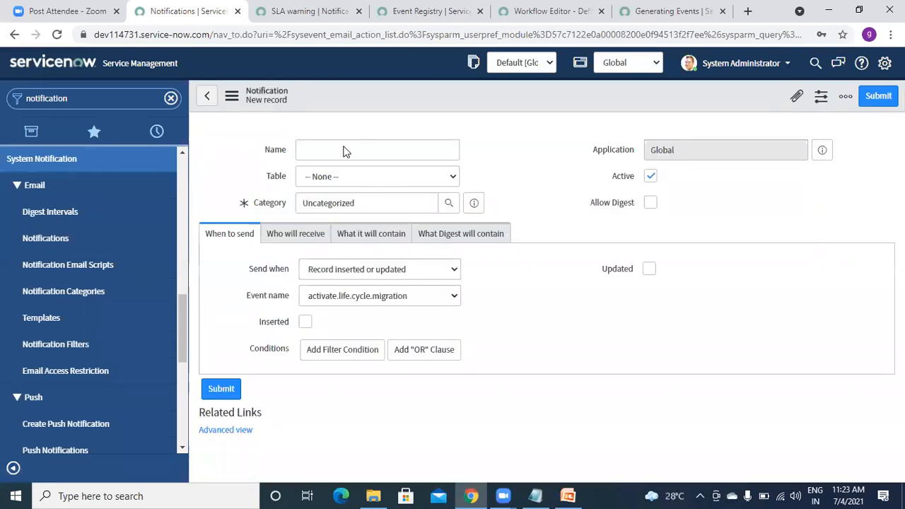
type("Demo")
key("BackSpace")
type("o Goutam")
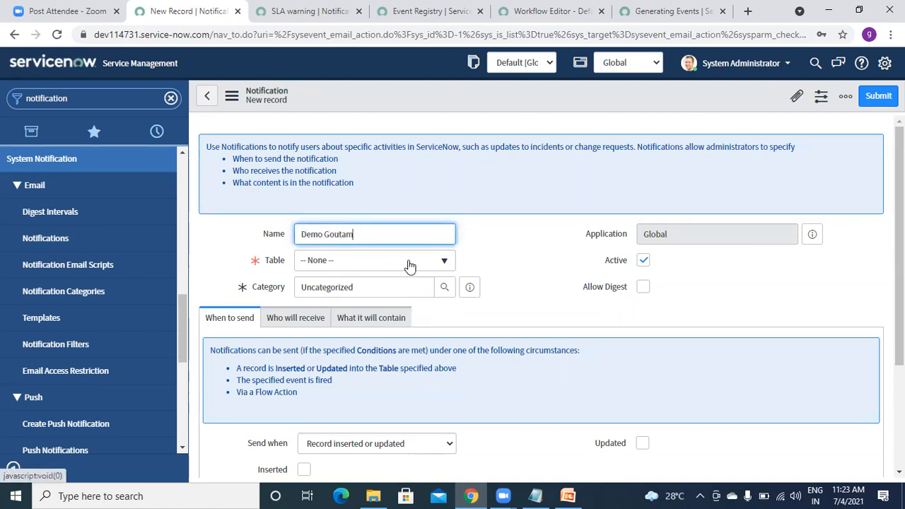
Set the notification's table to Incident.
left_click(408, 261)
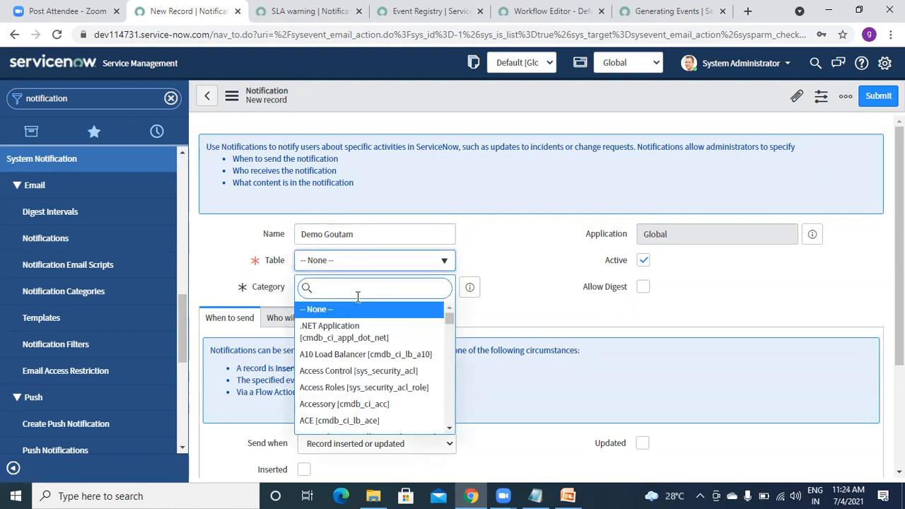
type("inciden")
left_click(330, 311)
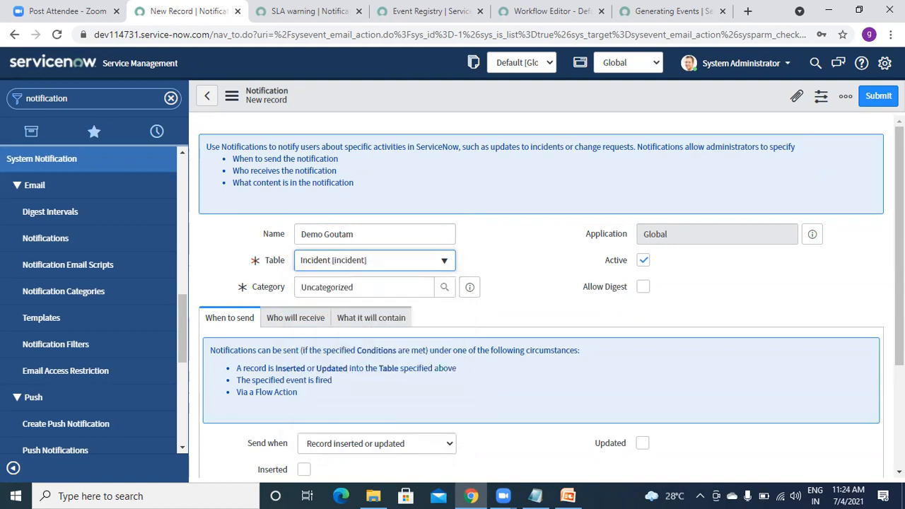
scroll(330, 315, "down", 2)
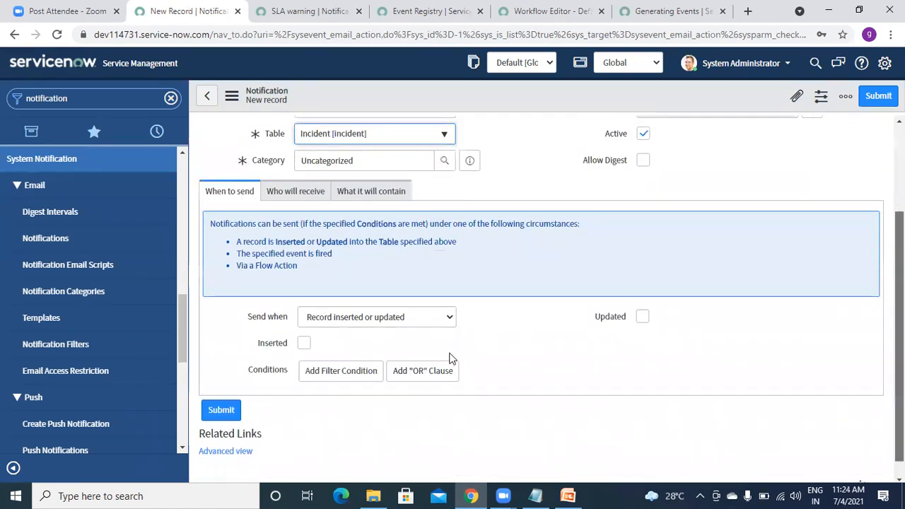
Make the notification send when the goutam.demo event is fired.
left_click(366, 296)
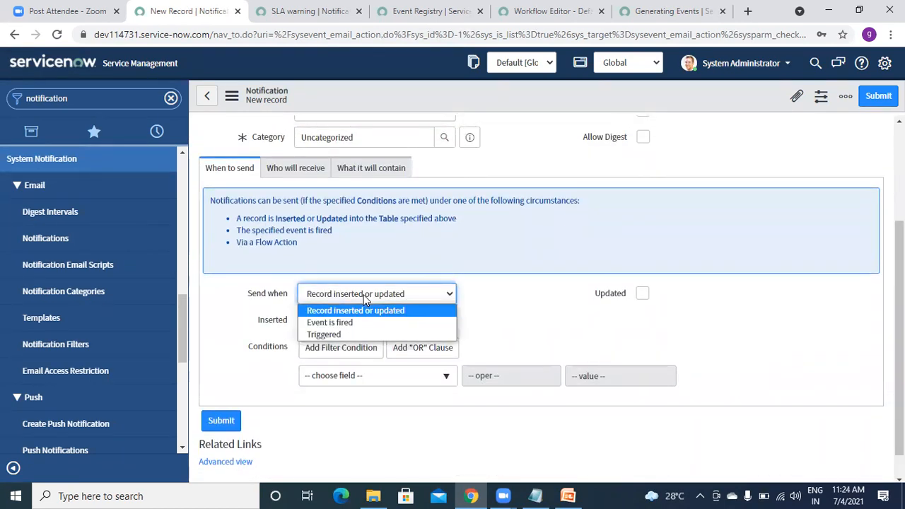
left_click(343, 323)
left_click(447, 320)
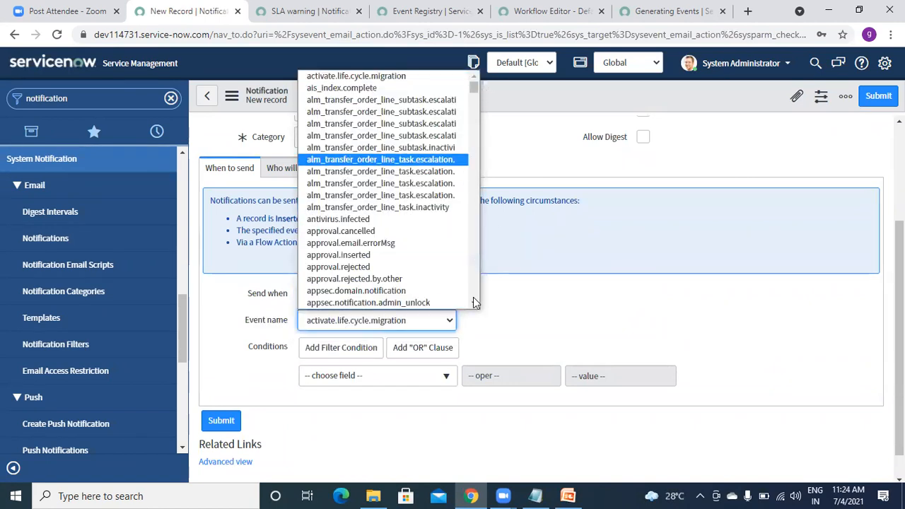
key("g")
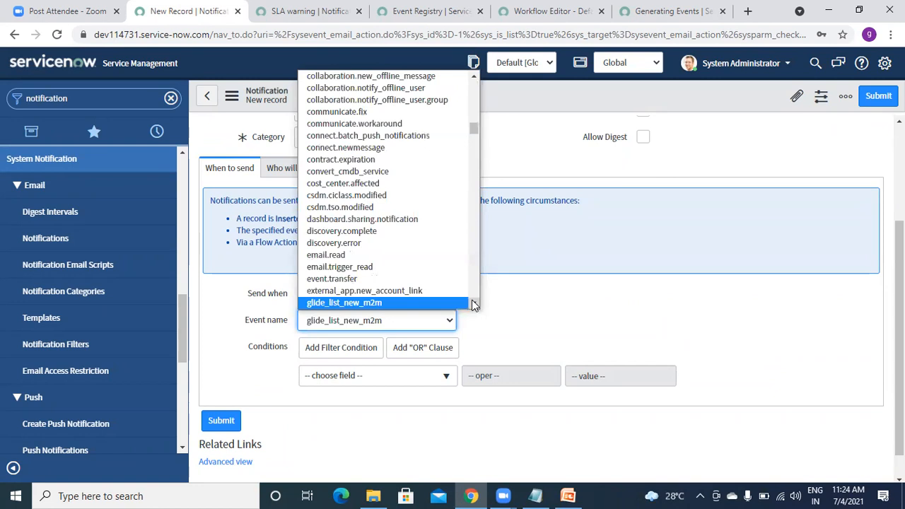
scroll(474, 304, "down", 3)
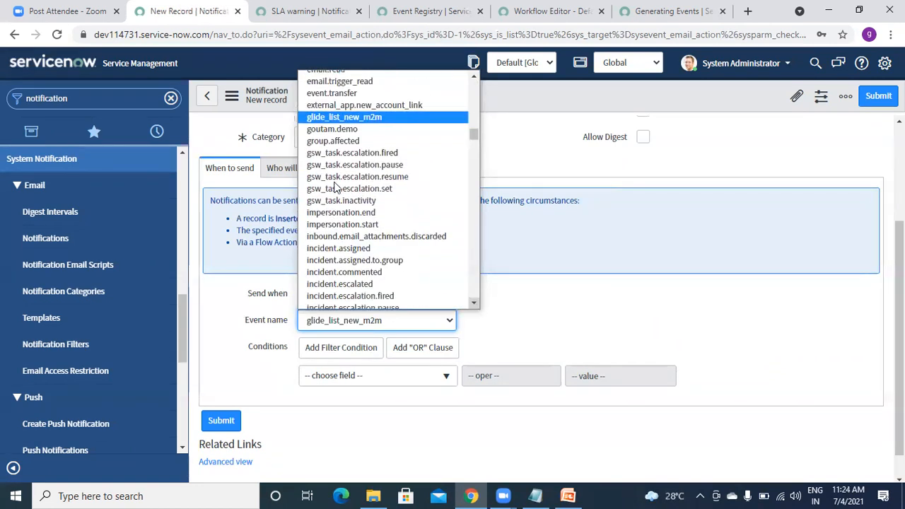
left_click(320, 129)
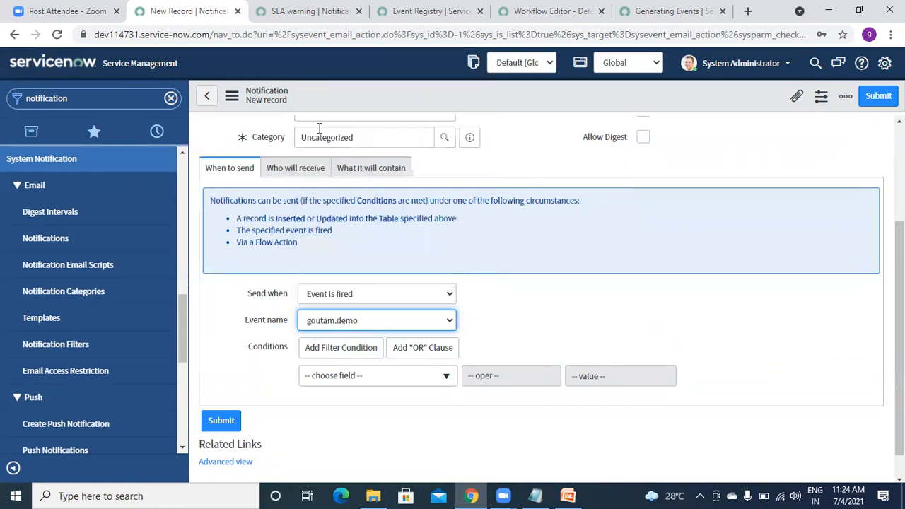
left_click(481, 321)
left_click(282, 168)
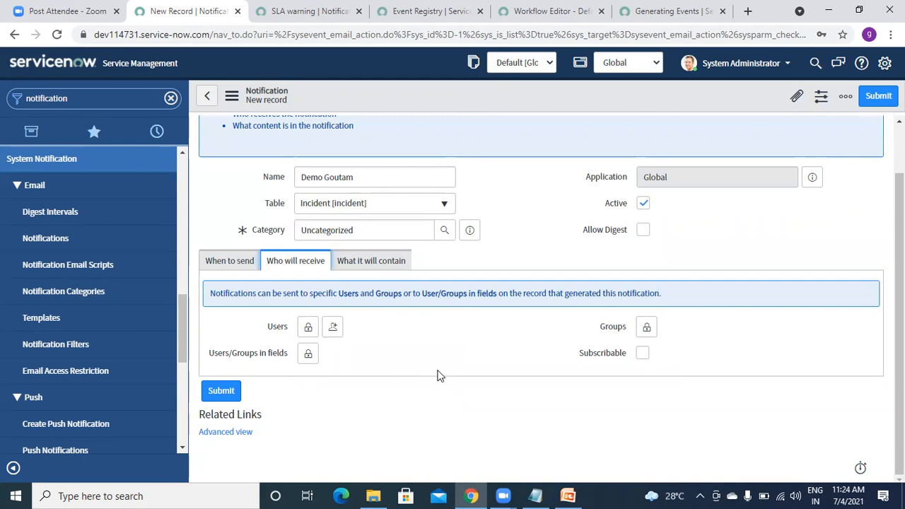
Enter 'Goutsam Incident' as the email subject.
left_click(354, 266)
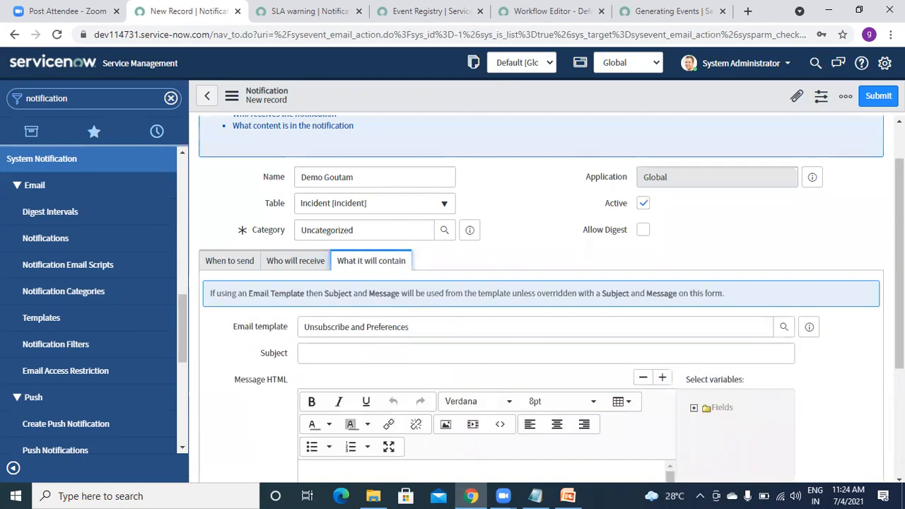
scroll(500, 269, "down", 2)
left_click(478, 236)
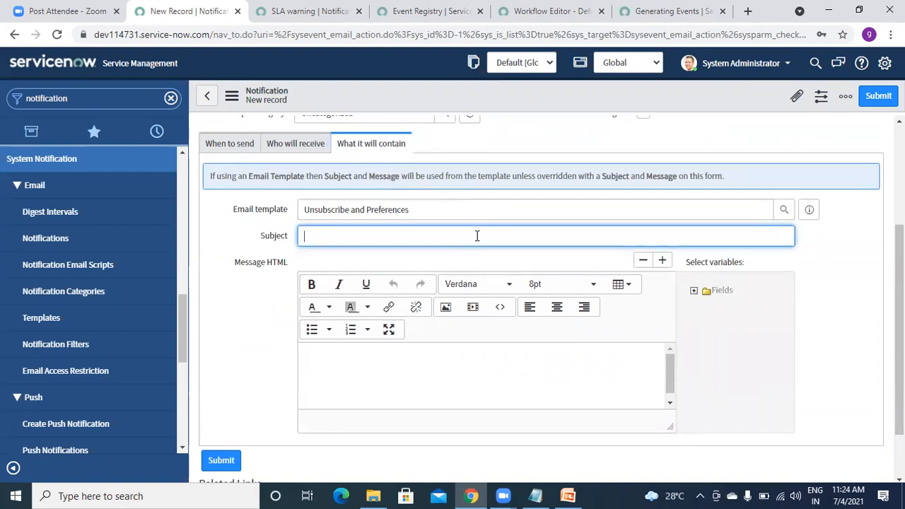
type("Goutsam I")
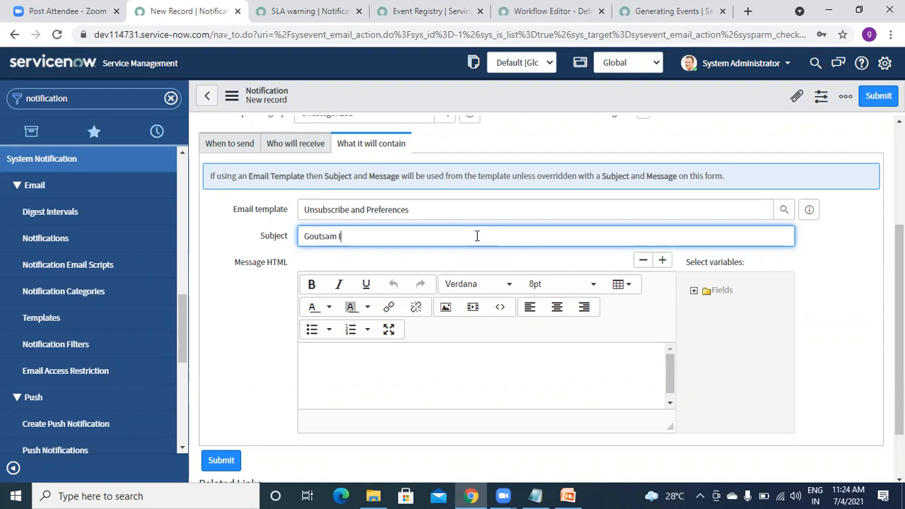
type("ncident")
Write the message 'New Incident dreate' and insert the incident Number variable after it.
left_click(326, 355)
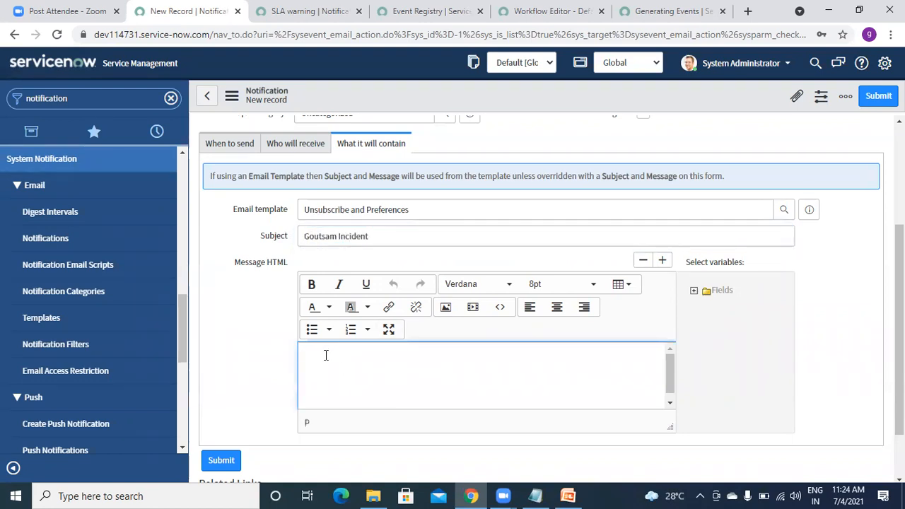
type("New Incident dreated")
left_click(694, 293)
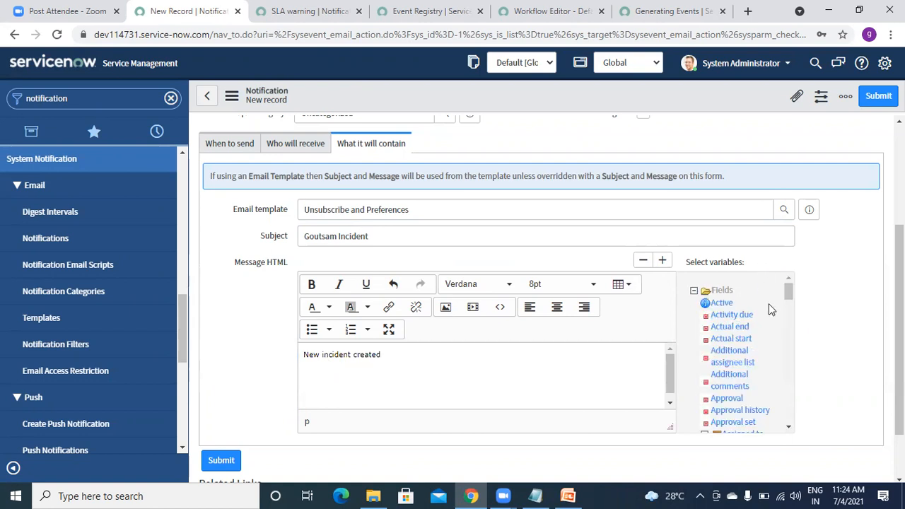
left_click_drag(788, 293, 789, 366)
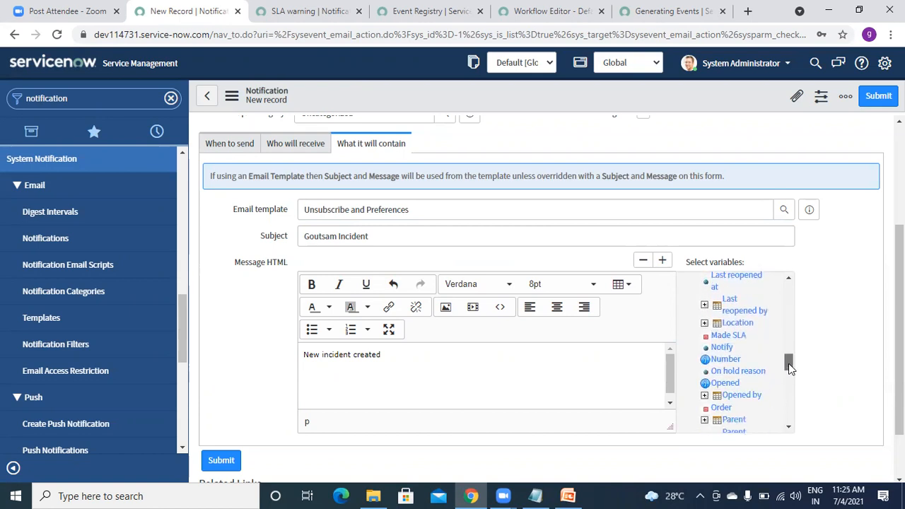
left_click(726, 358)
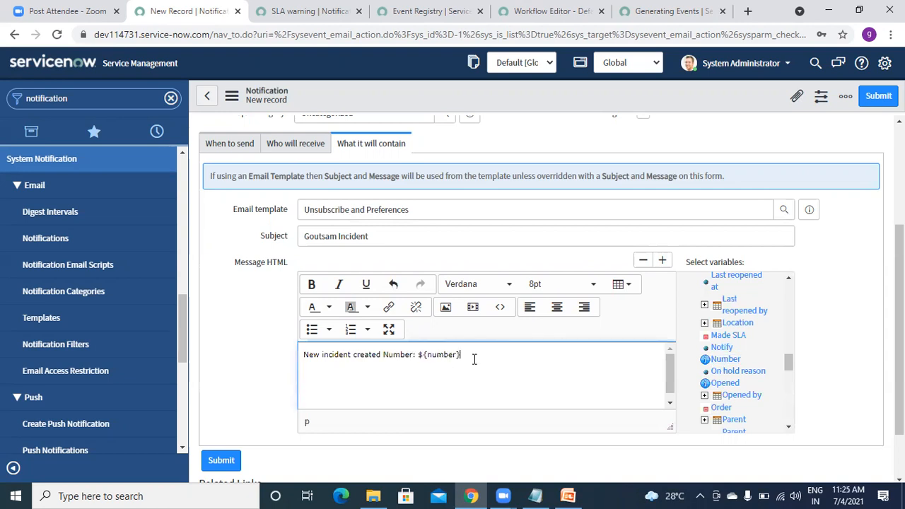
Copy the 'Number: ${number}' text onto the end of the subject.
left_click_drag(466, 357, 384, 358)
key("ctrl+c")
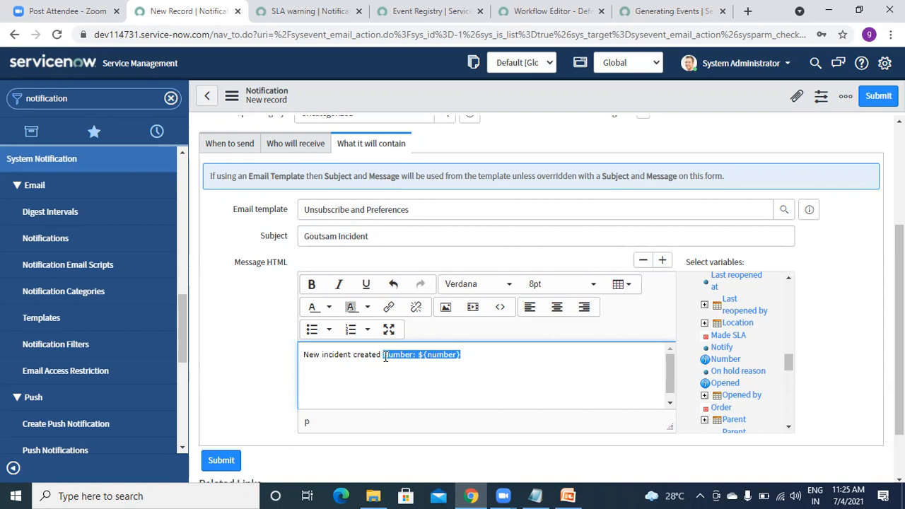
left_click(382, 242)
key("ctrl+v")
left_click(263, 313)
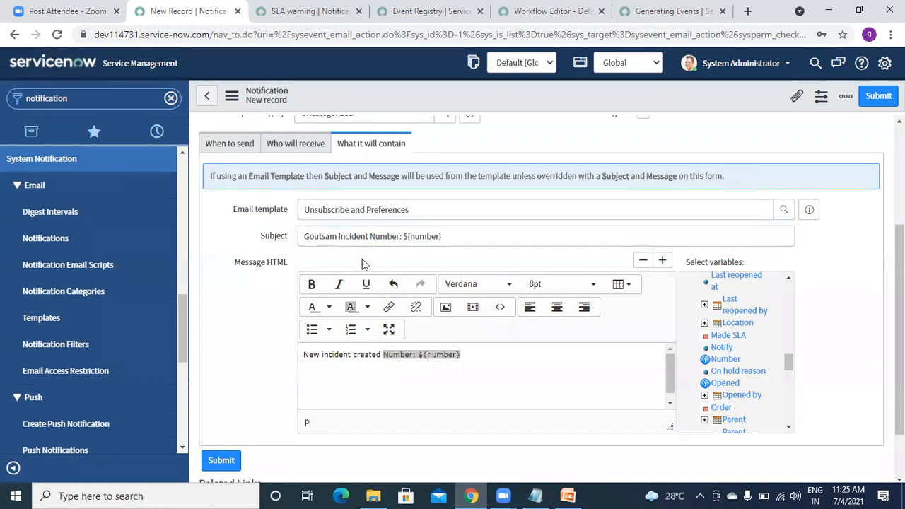
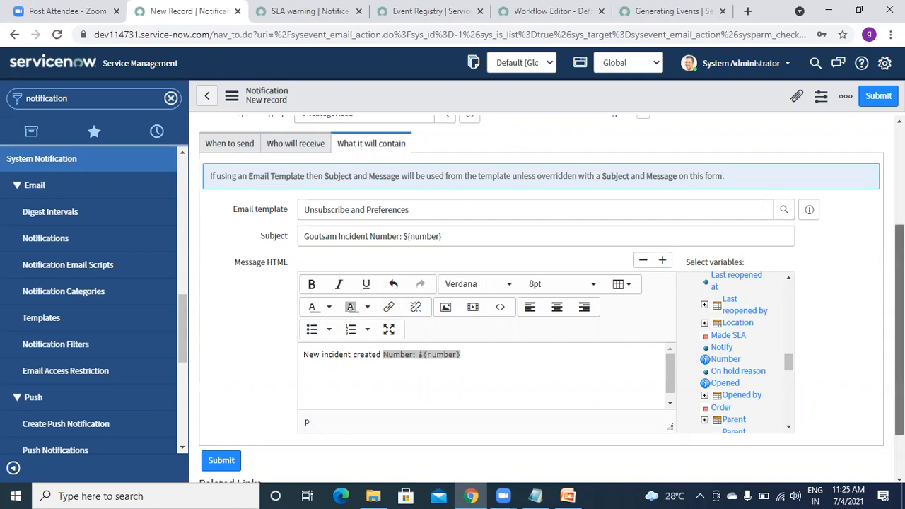
Save the new Demo Goutam notification from the form header menu.
scroll(898, 247, "up", 2)
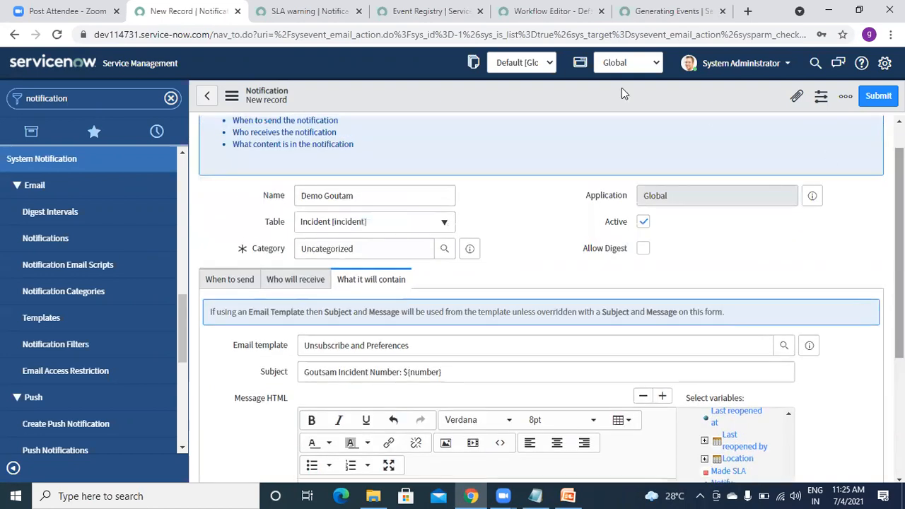
right_click(583, 106)
left_click(591, 110)
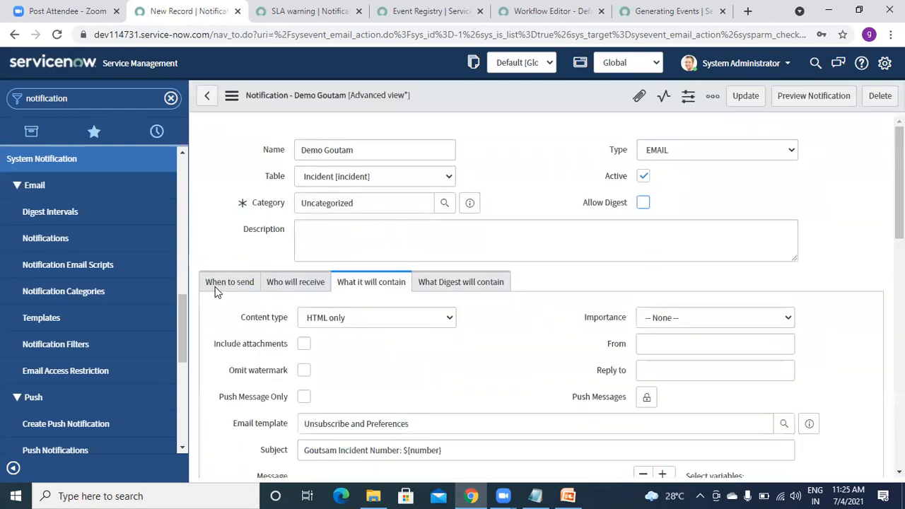
Confirm it sends when the goutam.demo event is fired, then filter the navigator for 'incident'.
left_click(223, 374)
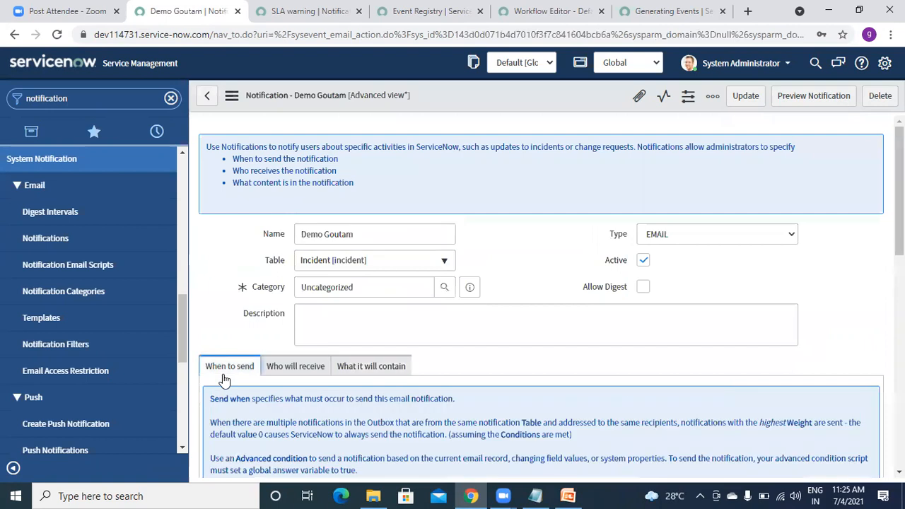
left_click_drag(899, 201, 899, 282)
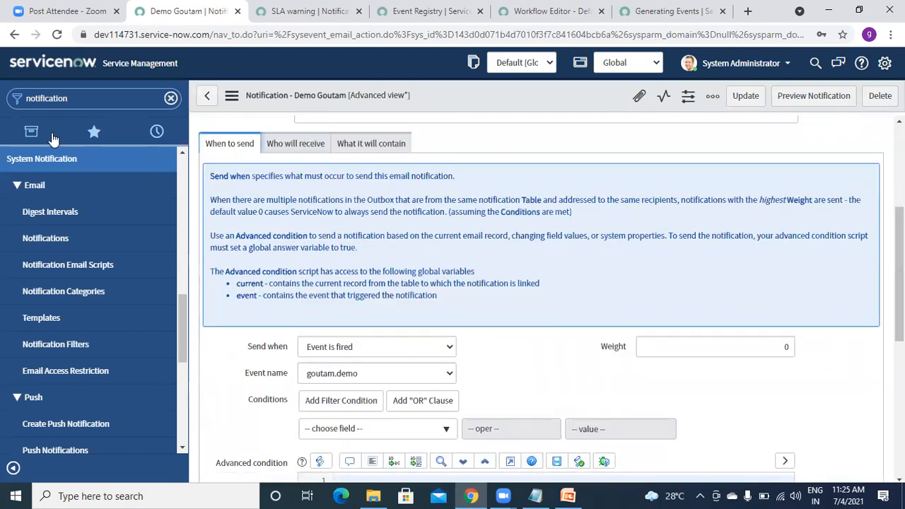
left_click(114, 99)
type("in")
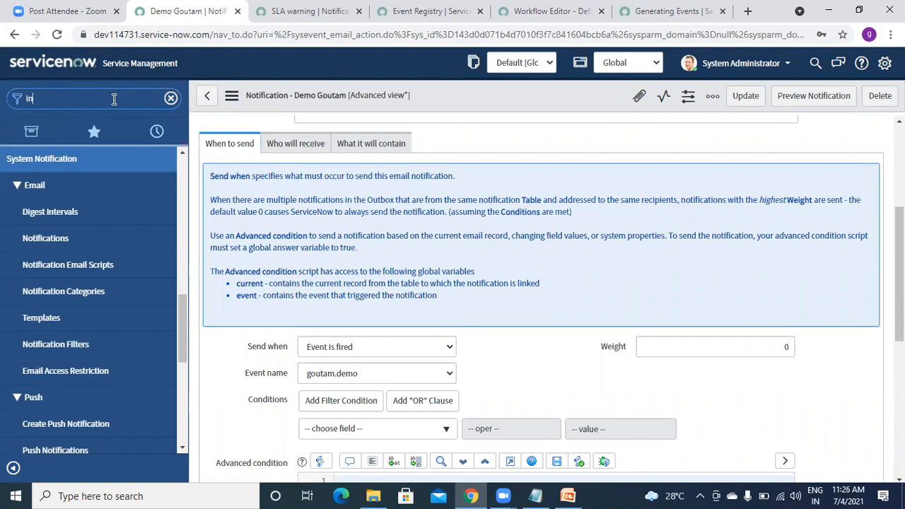
type("cident")
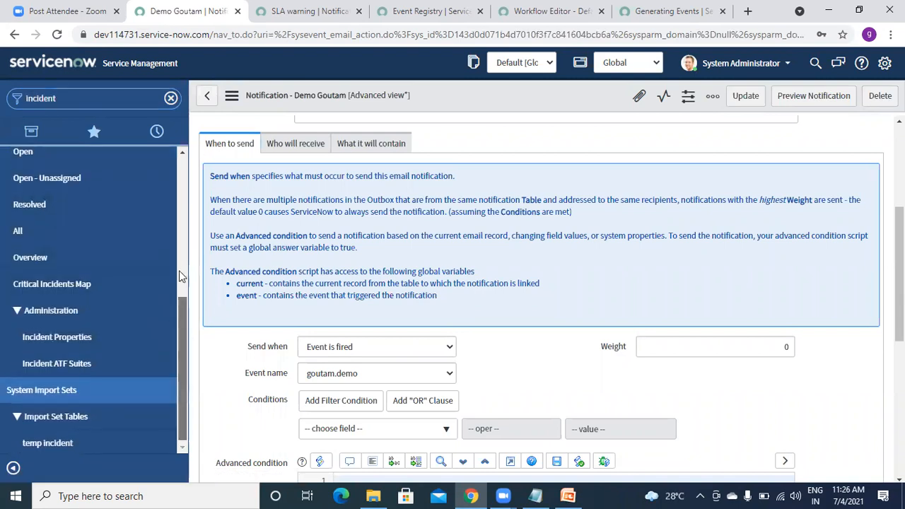
From a new incident form, open the Demo BR Event business rule under Configure > Business Rules.
scroll(34, 241, "up", 2)
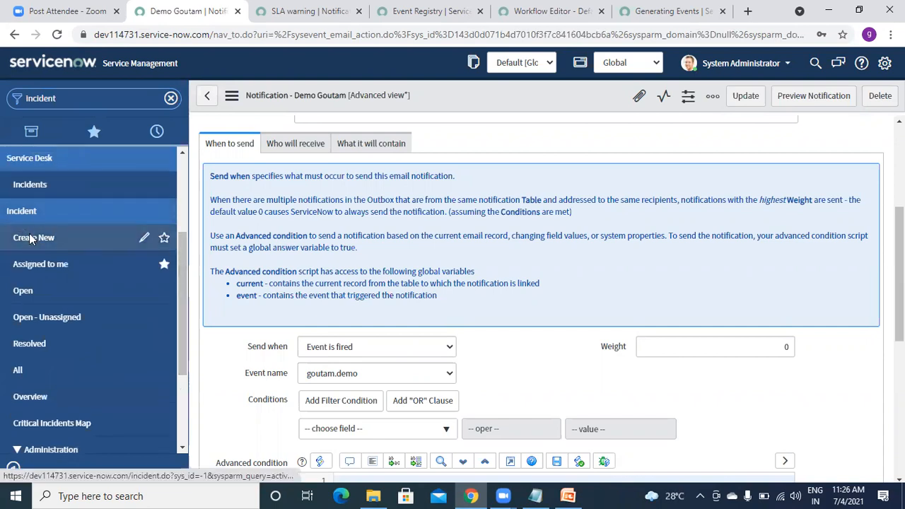
left_click(31, 238)
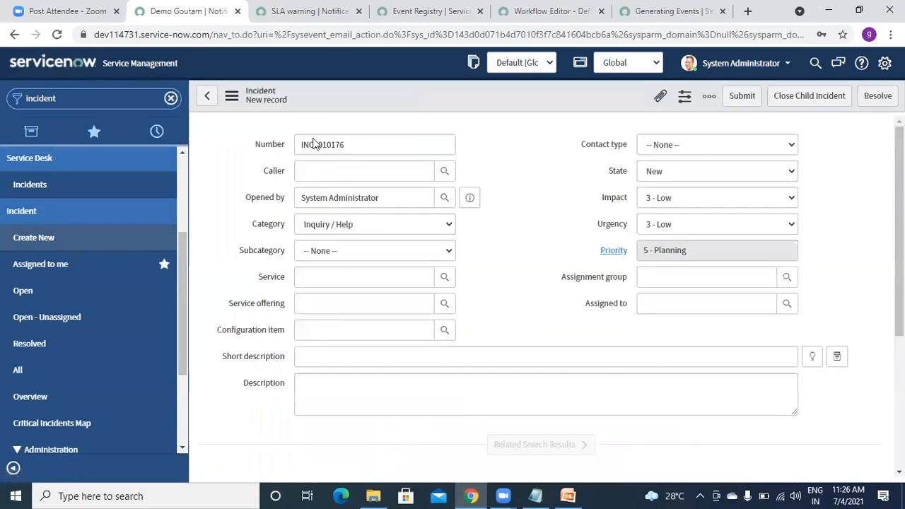
right_click(339, 90)
mouse_move(387, 121)
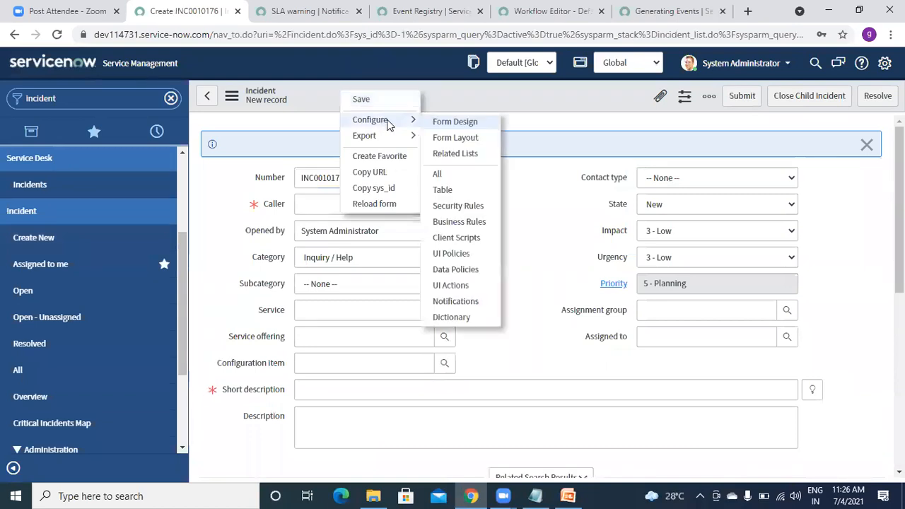
left_click(459, 222)
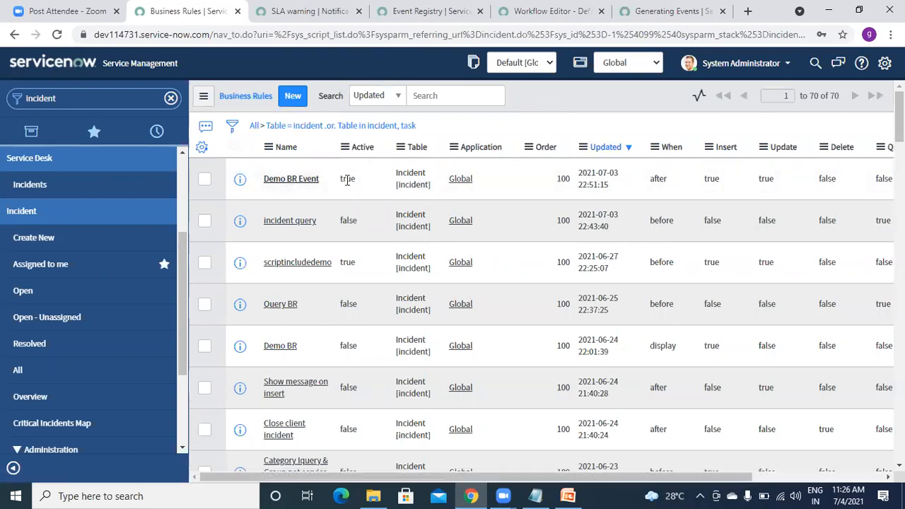
left_click(295, 179)
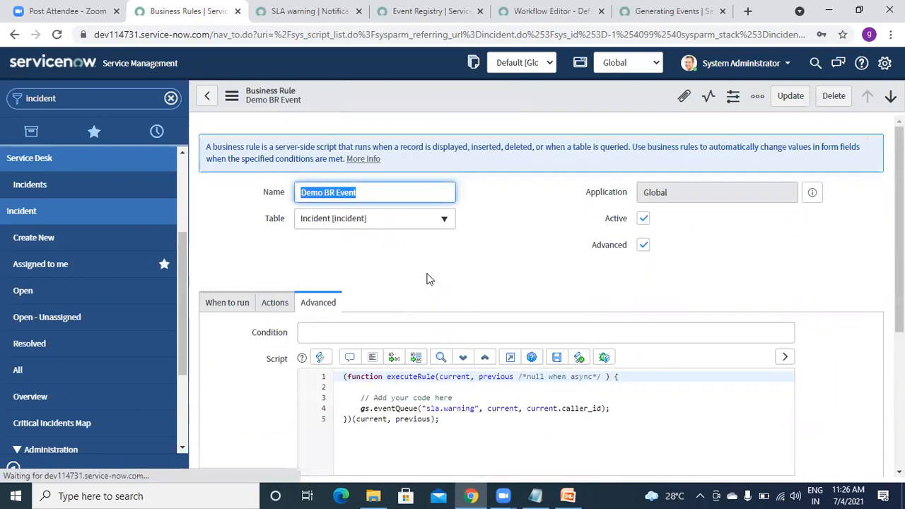
Replace sla.warning with goutam.demo in the eventQueue call, format the script and save.
left_click(475, 410)
key("BackSpace")
key("BackSpace")
key("BackSpace")
key("BackSpace")
key("BackSpace")
key("BackSpace")
key("BackSpace")
key("BackSpace")
key("BackSpace")
key("BackSpace")
key("BackSpace")
type("goutam.demo")
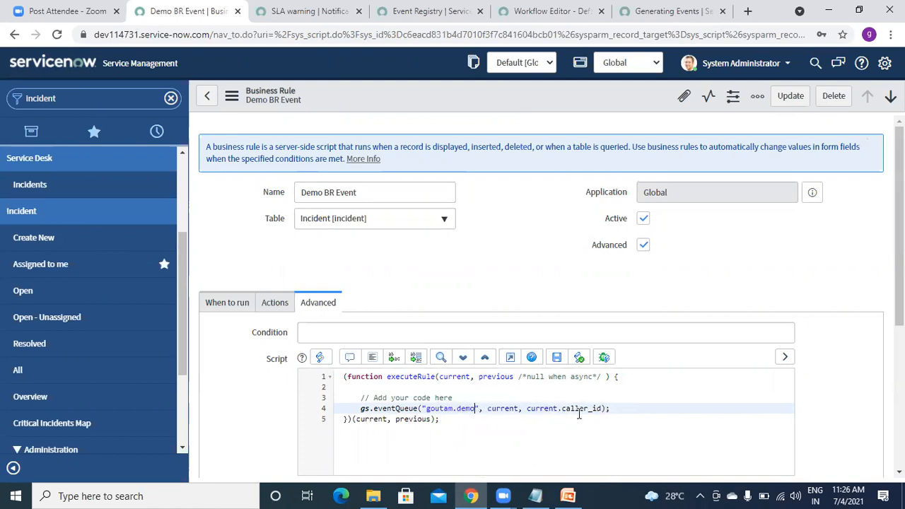
left_click(369, 361)
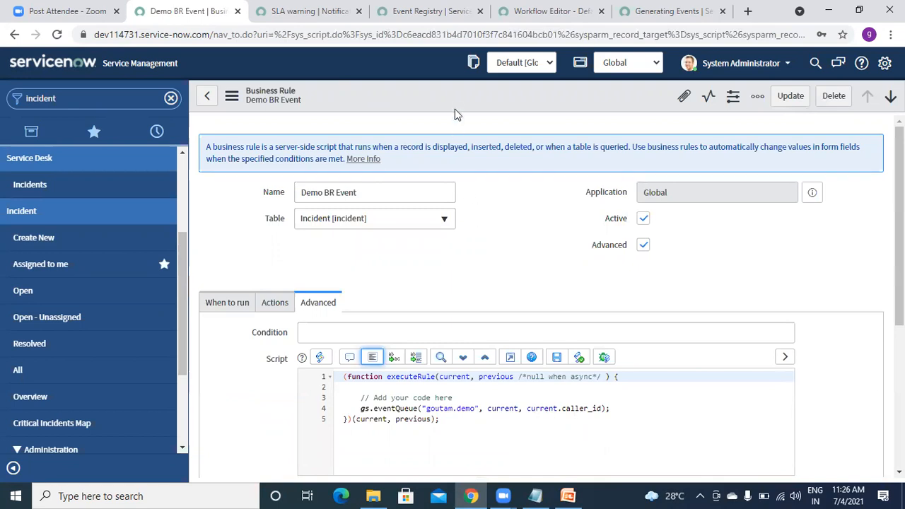
right_click(453, 91)
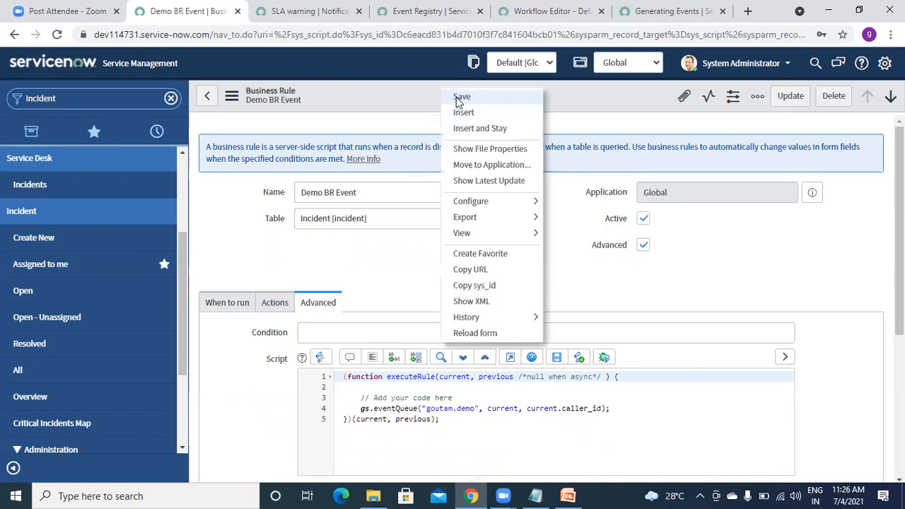
left_click(461, 97)
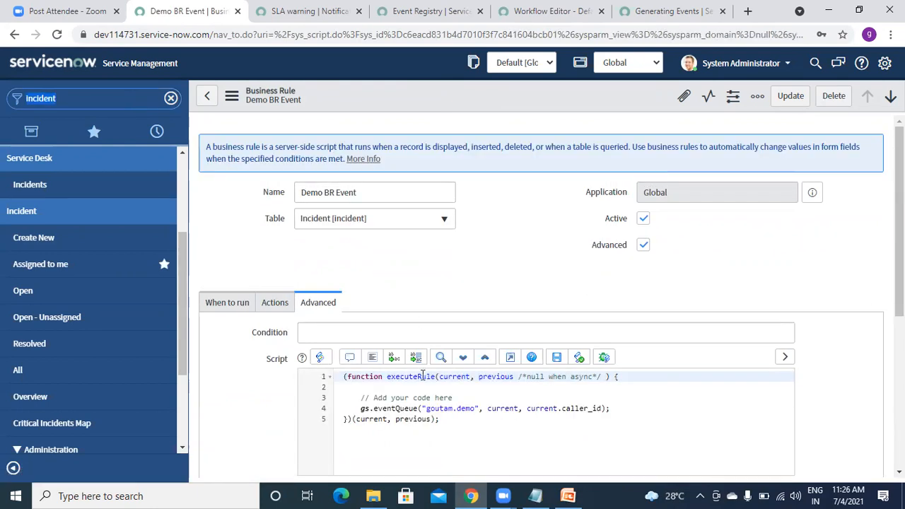
Remove the mismatched quote around 'goutam.demo', reformat and save the script.
left_click(427, 409)
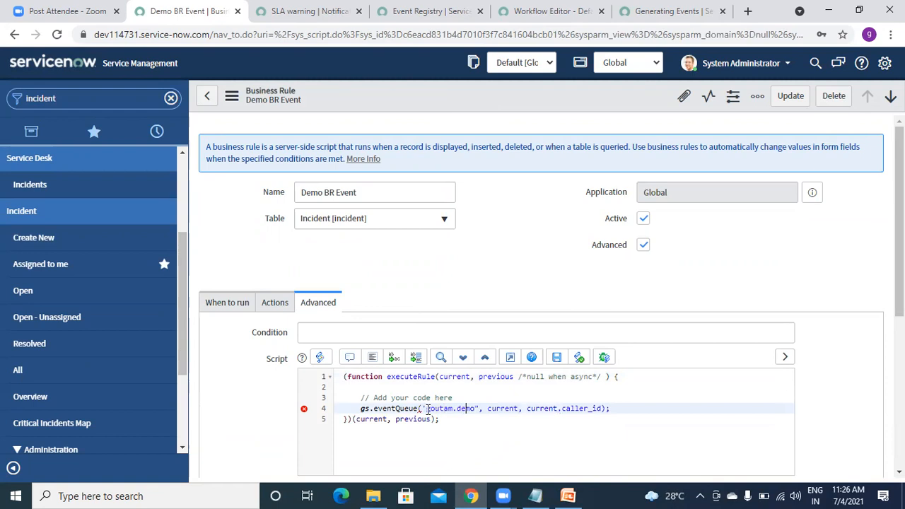
key("BackSpace")
left_click(372, 357)
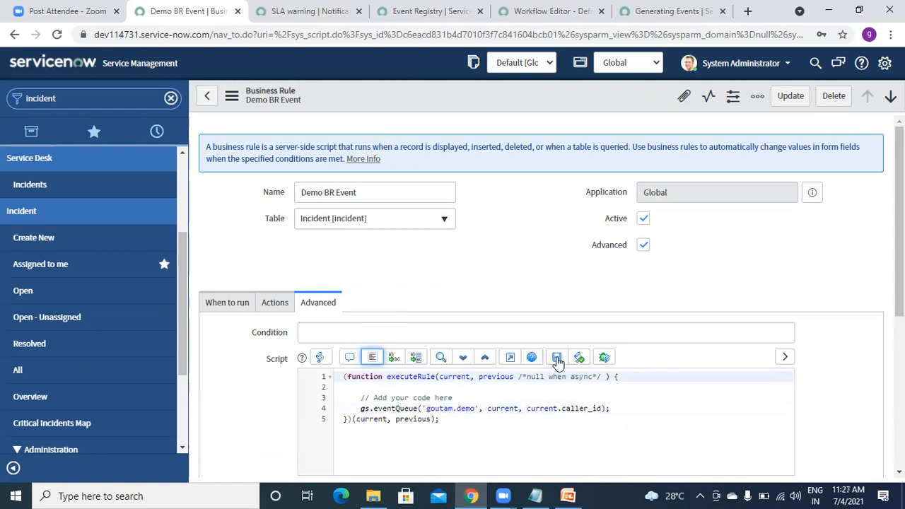
left_click(557, 357)
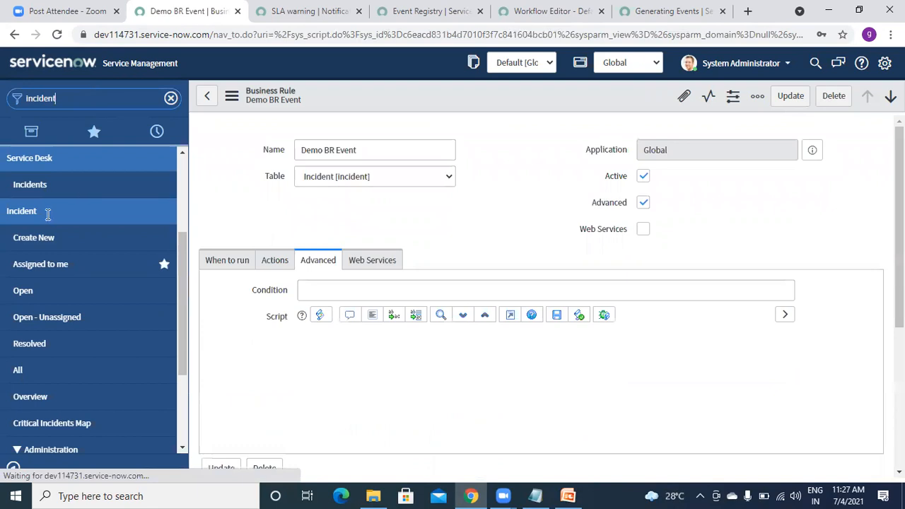
Create an incident with a caller chosen from the suggestions and short description 'test', and save it.
left_click(33, 238)
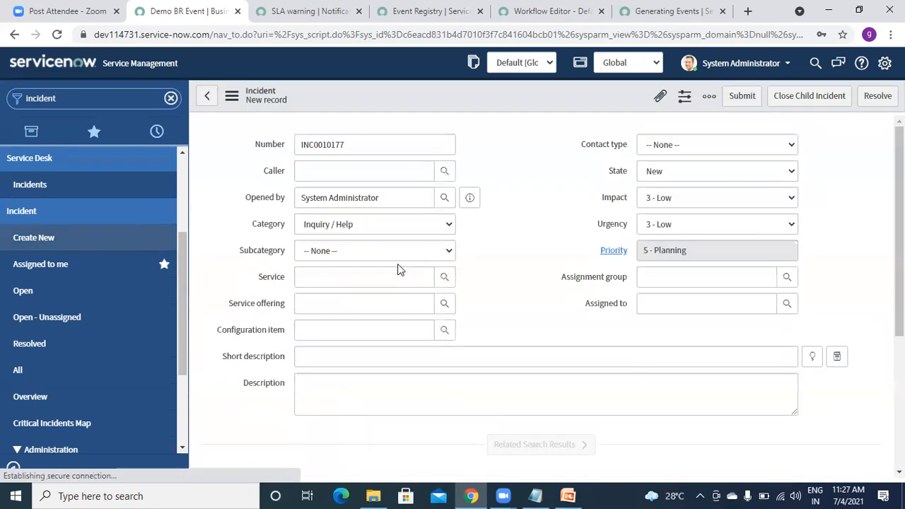
left_click(312, 205)
type("abe")
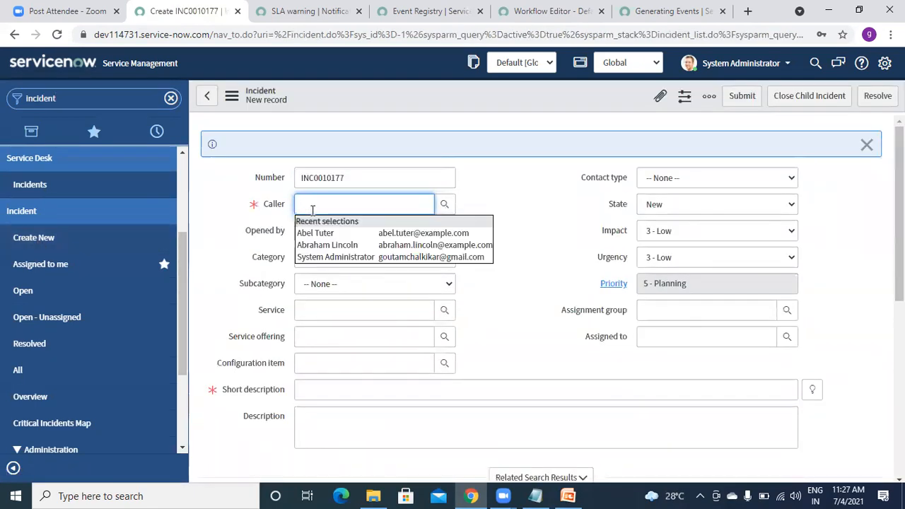
type("l")
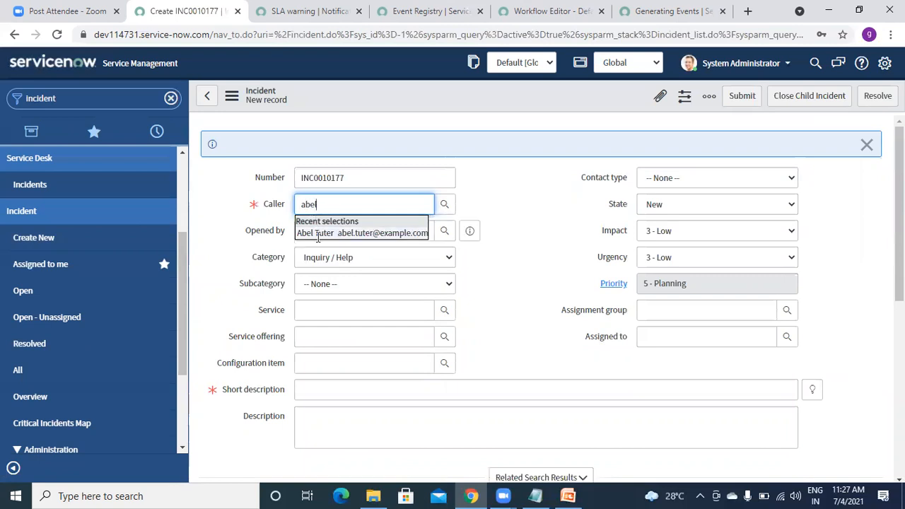
left_click(318, 234)
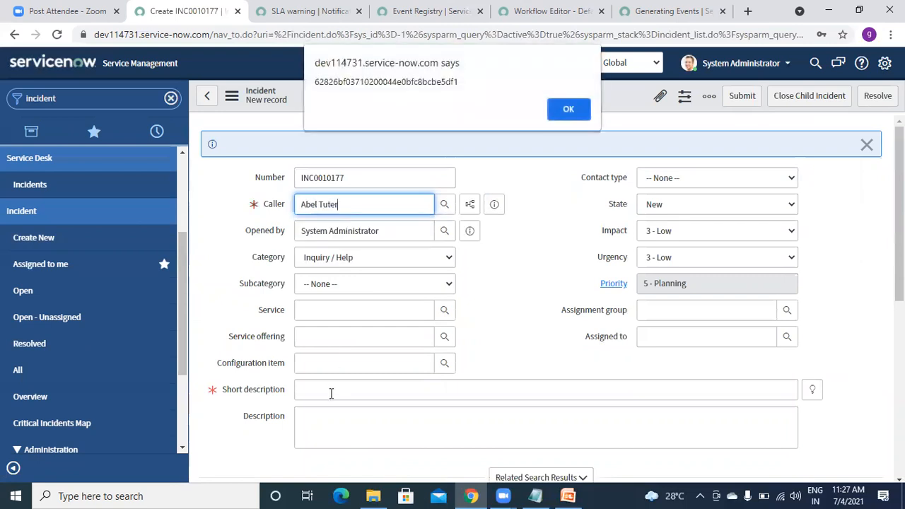
left_click(568, 109)
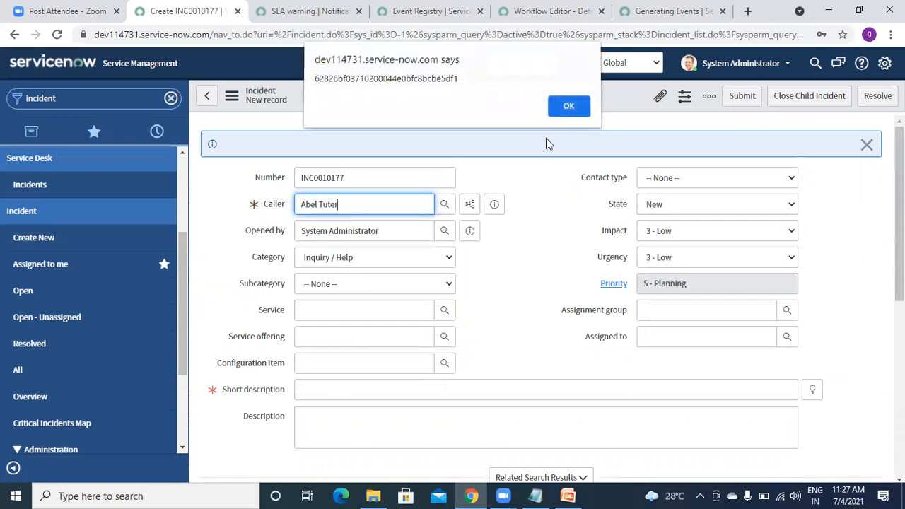
left_click(332, 400)
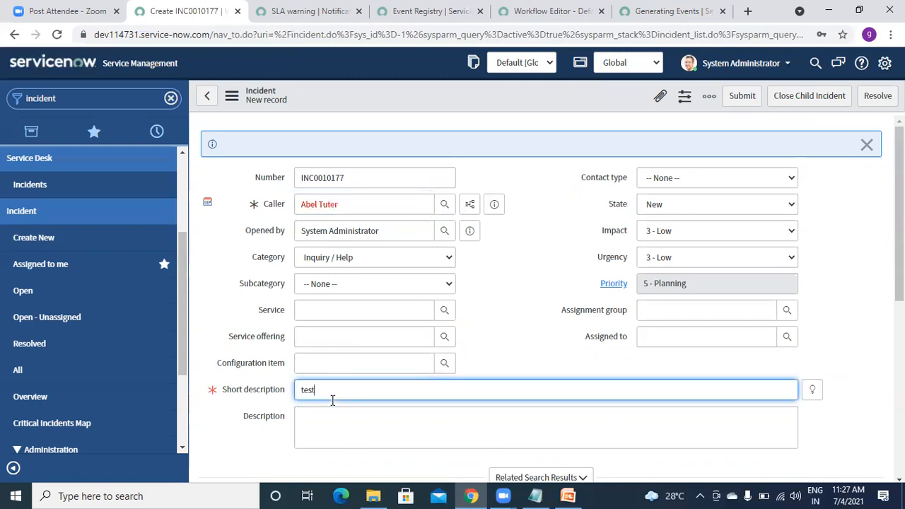
left_click(485, 94)
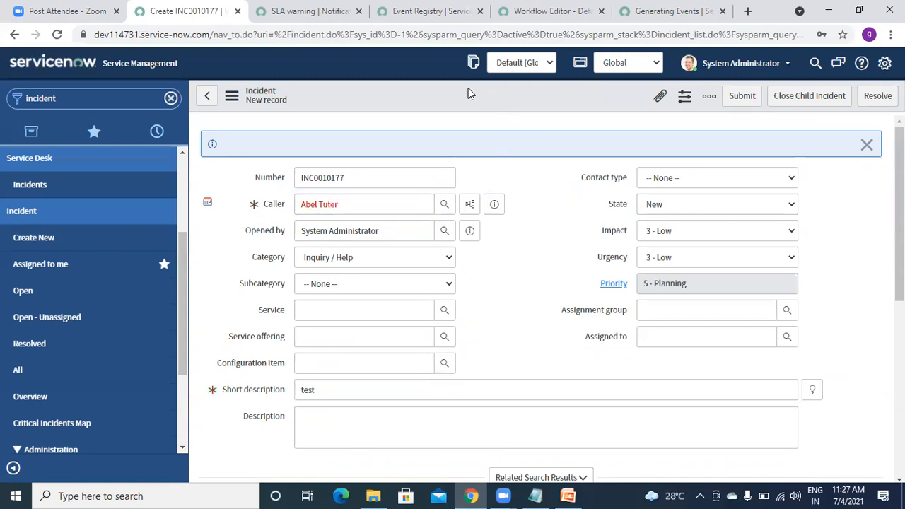
right_click(469, 90)
left_click(488, 99)
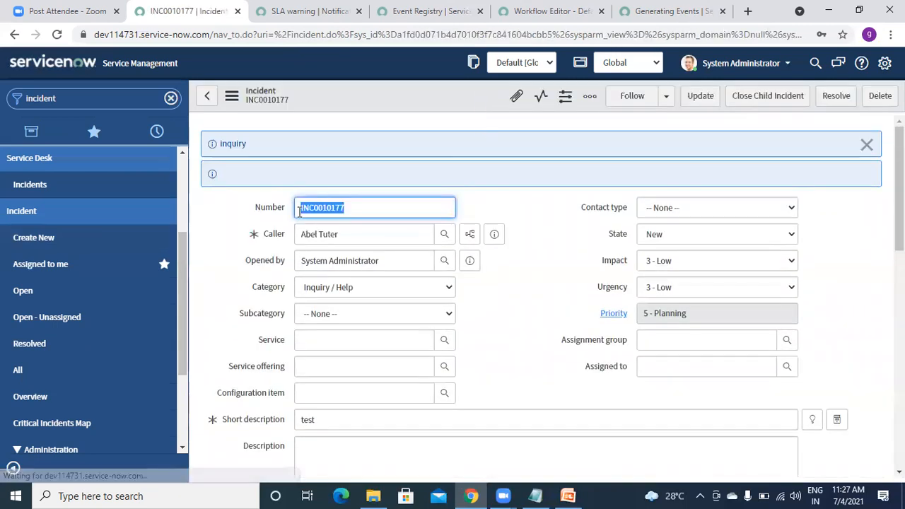
Open the Emails log via the navigator and refresh the list twice.
left_click(109, 99)
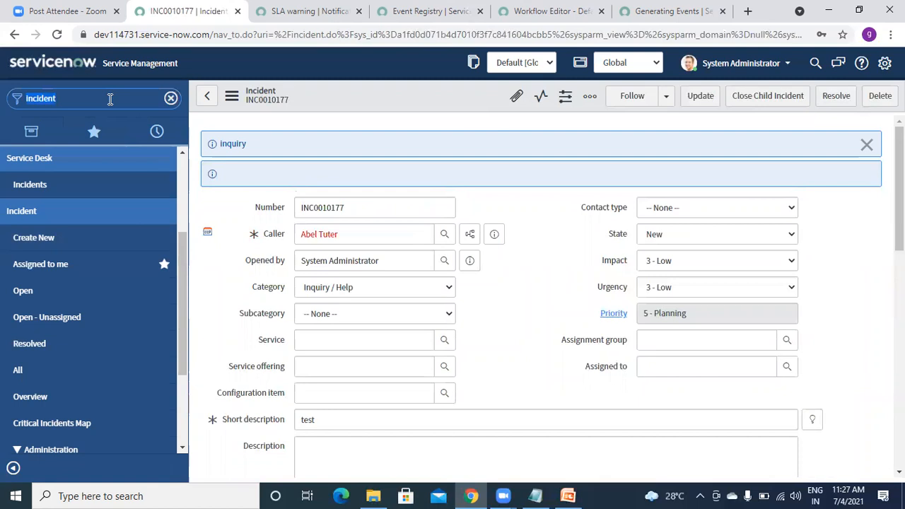
type("emai")
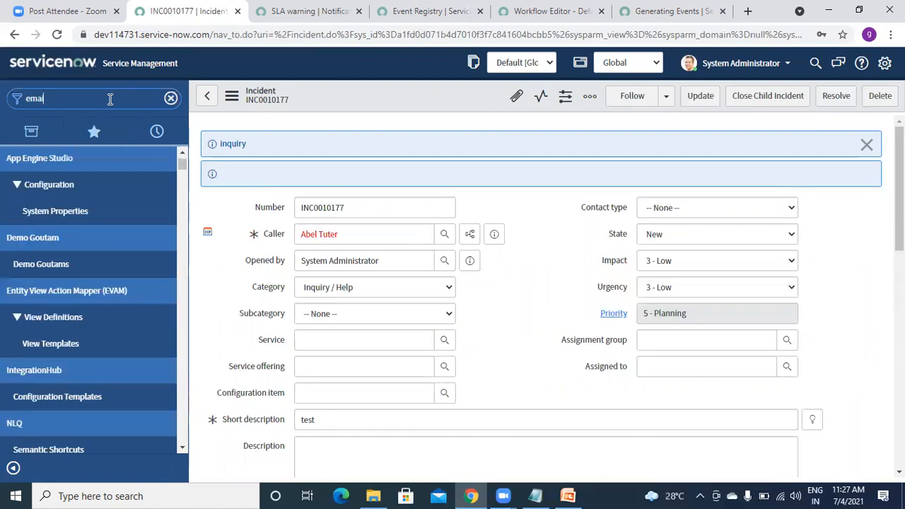
type("ls")
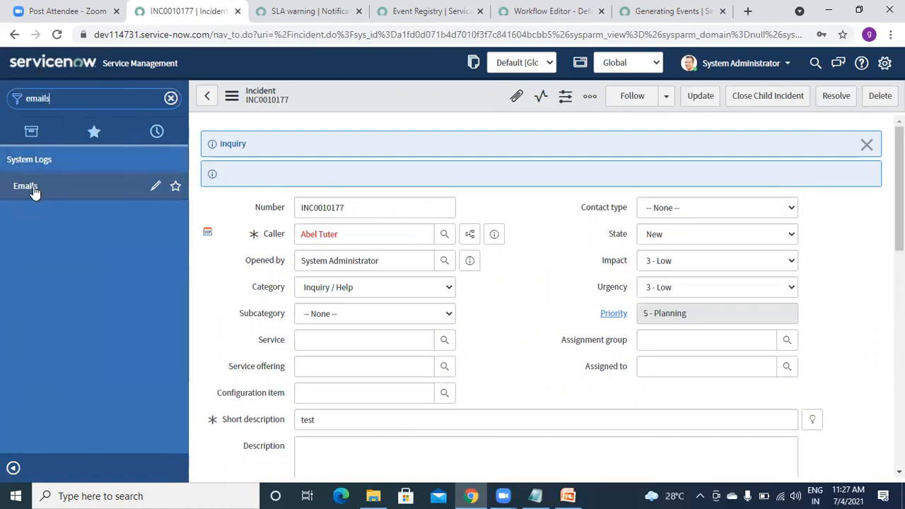
left_click(33, 186)
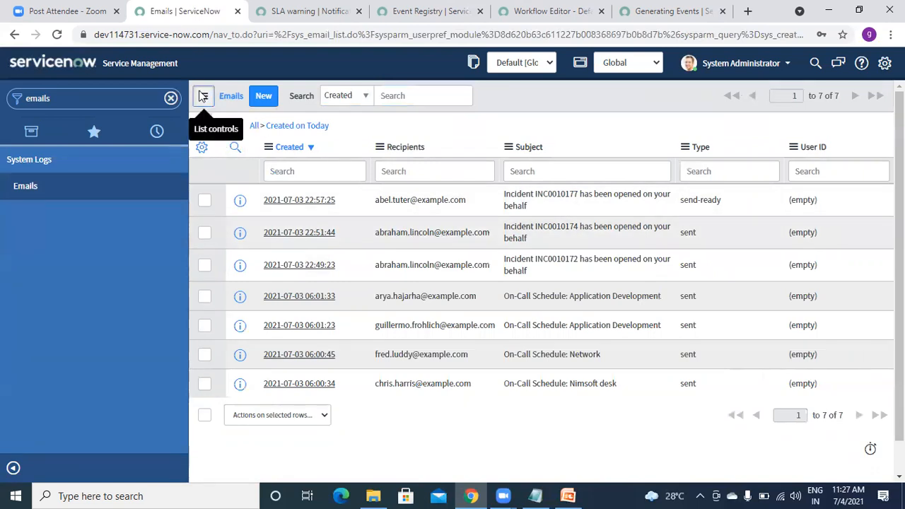
left_click(201, 97)
left_click(223, 166)
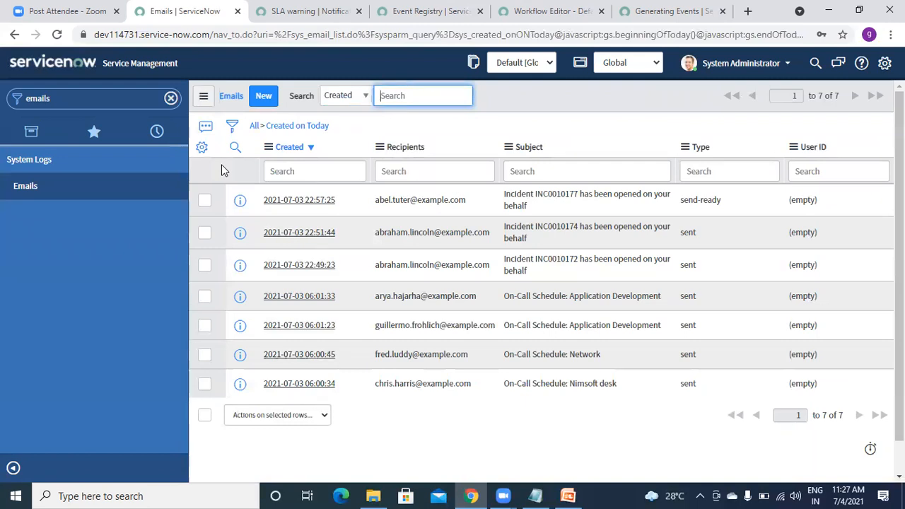
left_click(203, 96)
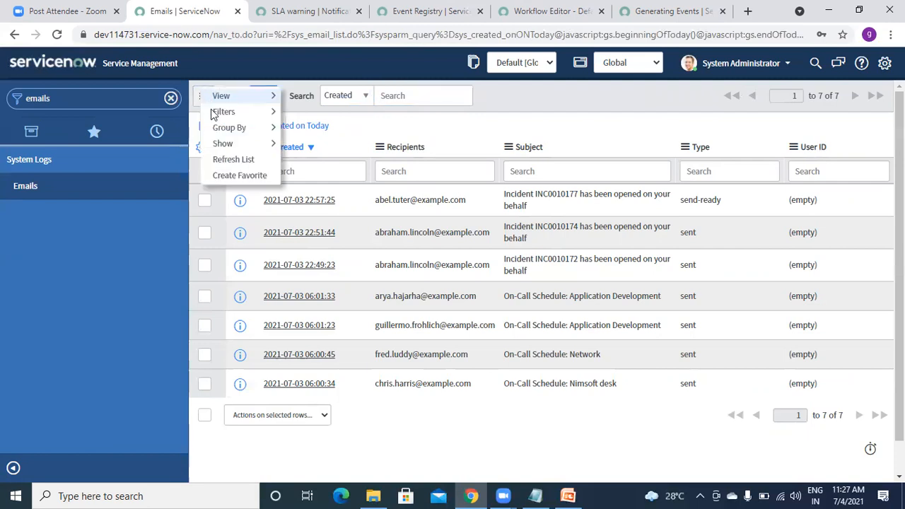
left_click(224, 162)
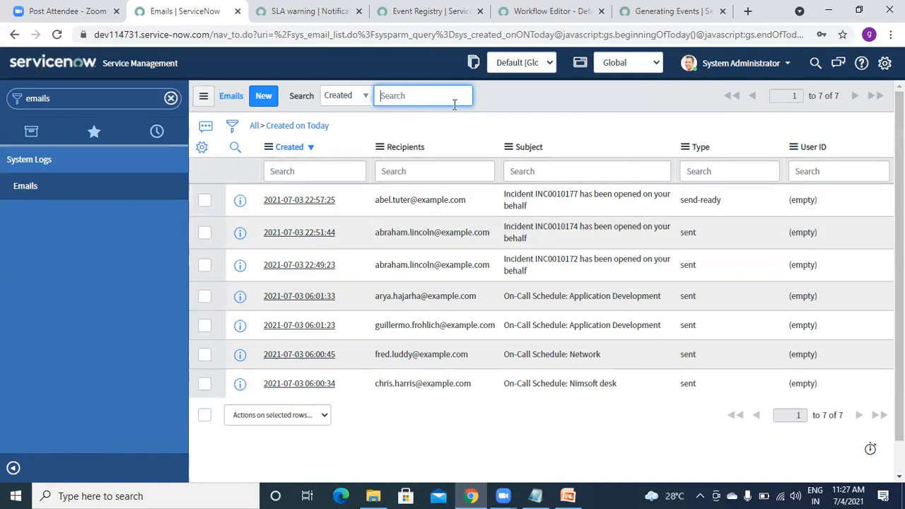
Keep refreshing the list and reloading the page, then switch to the Generating Events tutorial.
left_click(197, 101)
left_click(198, 102)
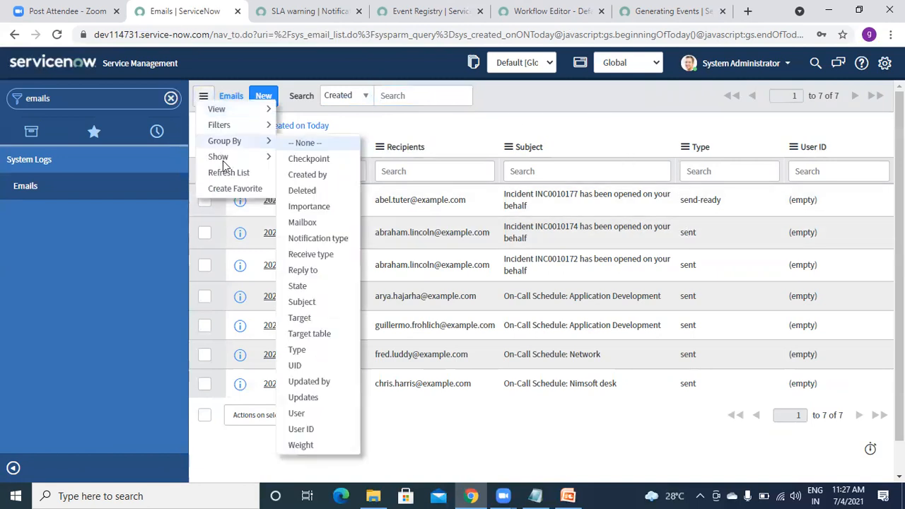
left_click(225, 174)
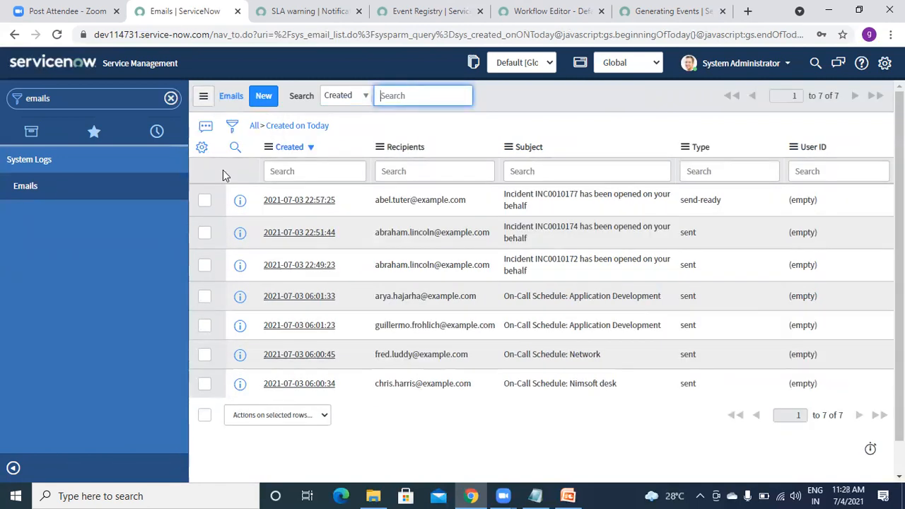
left_click(57, 36)
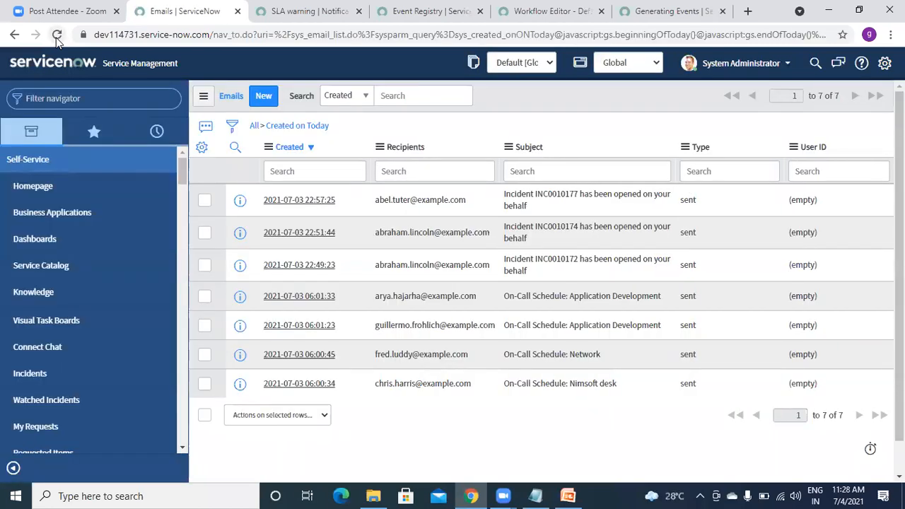
left_click(56, 34)
left_click(56, 36)
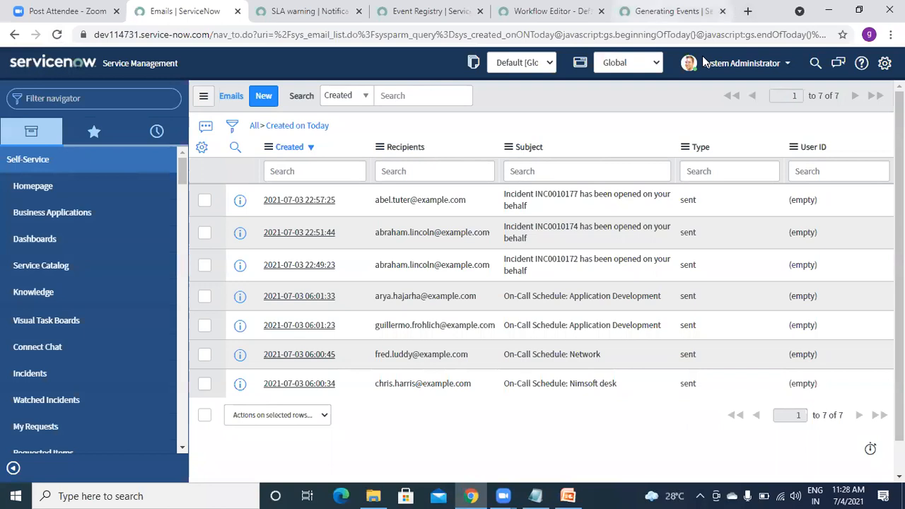
left_click(704, 62)
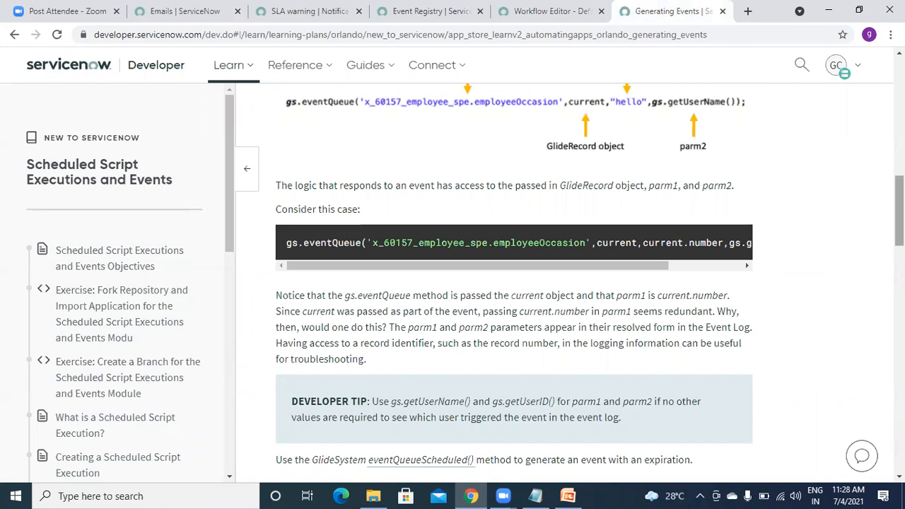
Select the example's eventQueue arguments current, current.number, gs.getUserName() including the closing );.
left_click_drag(558, 262, 652, 273)
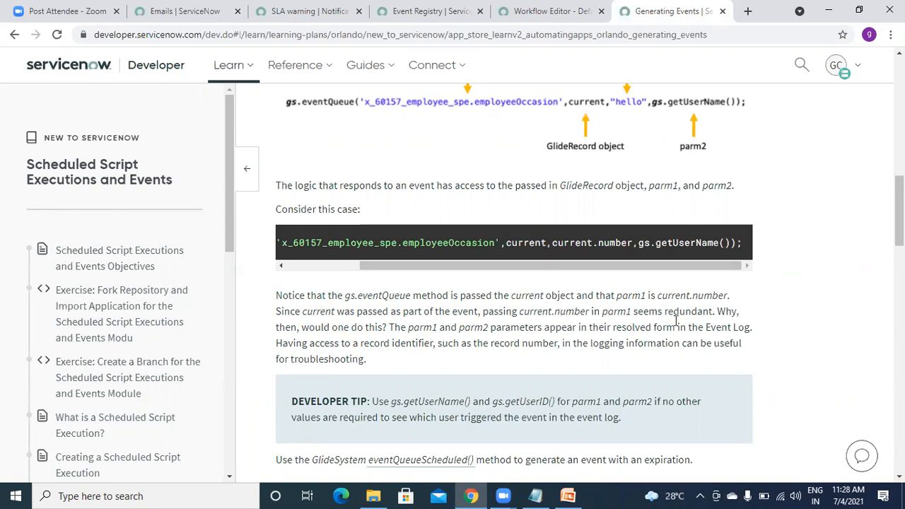
scroll(899, 212, "up", 3)
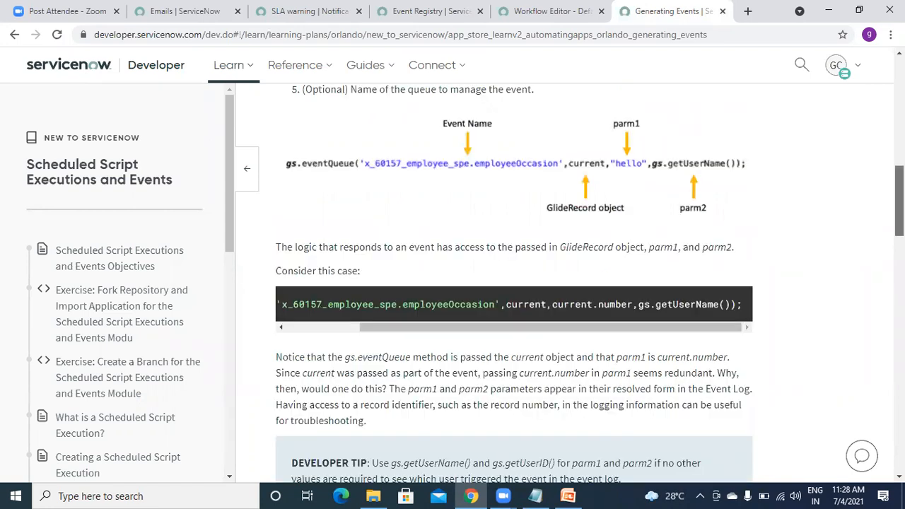
scroll(589, 283, "down", 2)
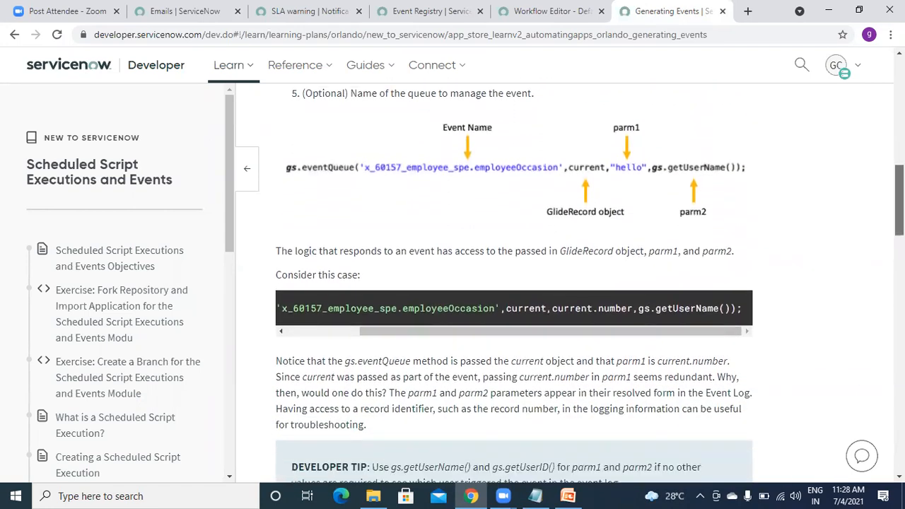
scroll(514, 283, "down", 3)
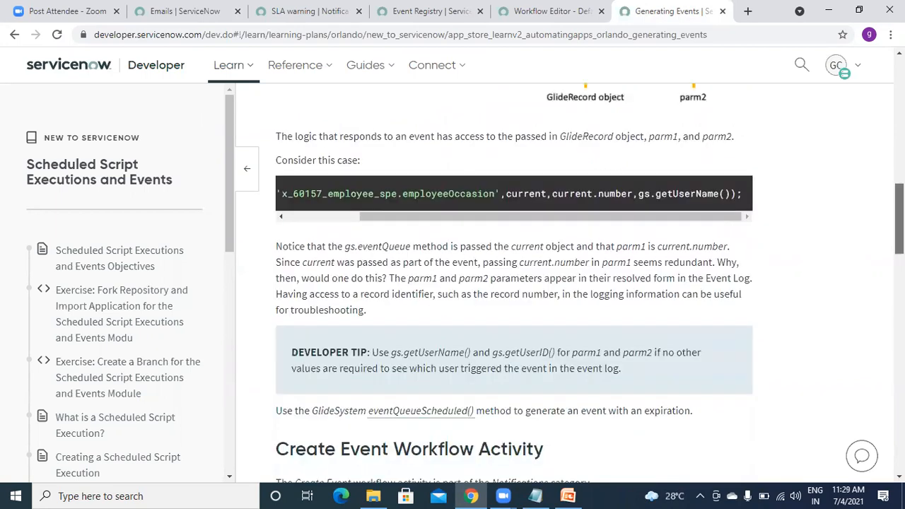
scroll(514, 282, "down", 1)
scroll(514, 242, "up", 3)
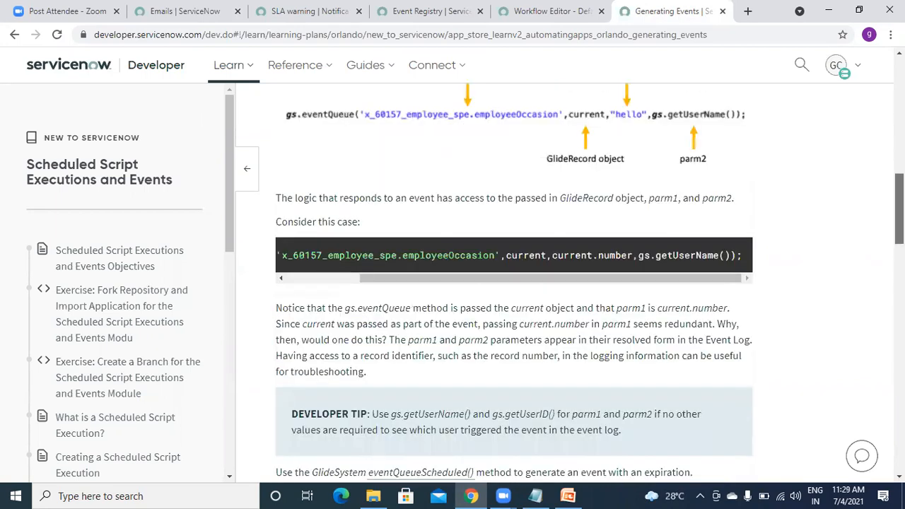
left_click_drag(505, 253, 733, 256)
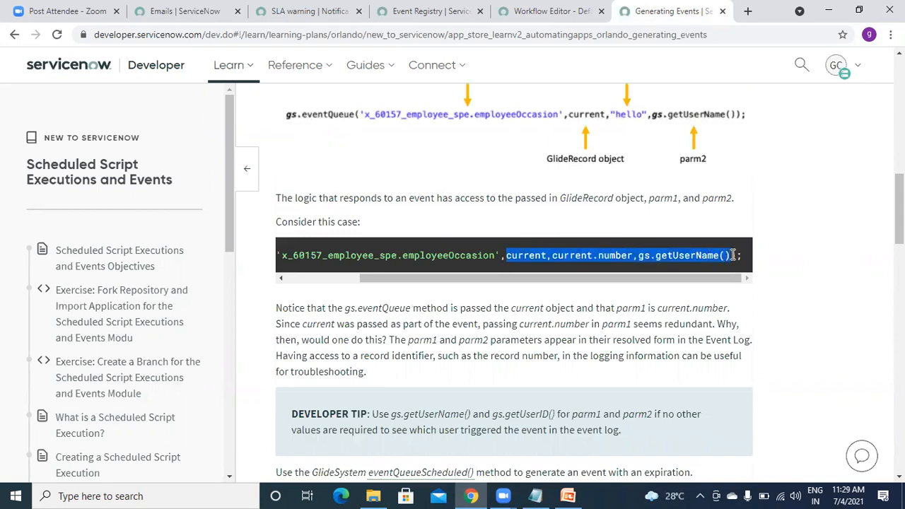
left_click_drag(733, 254, 744, 259)
key("ctrl+c")
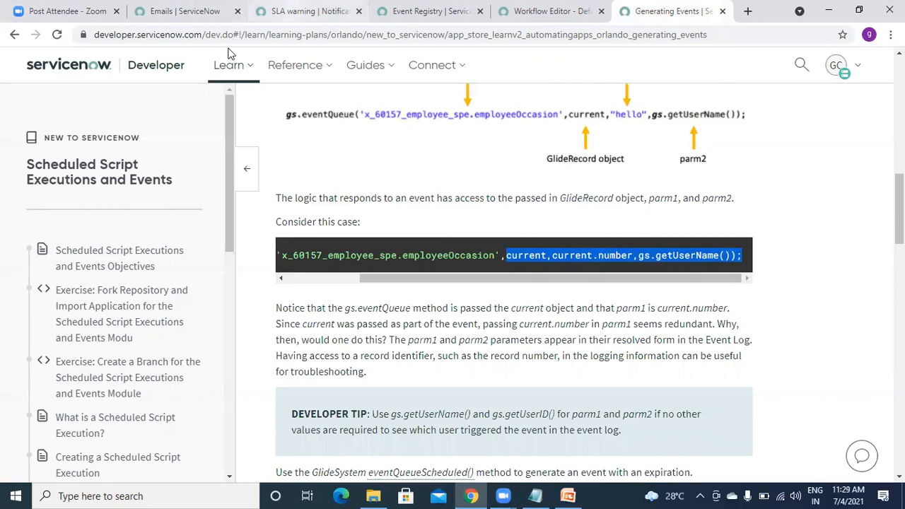
Return to today's Emails log and open its list options.
left_click(297, 10)
left_click(228, 10)
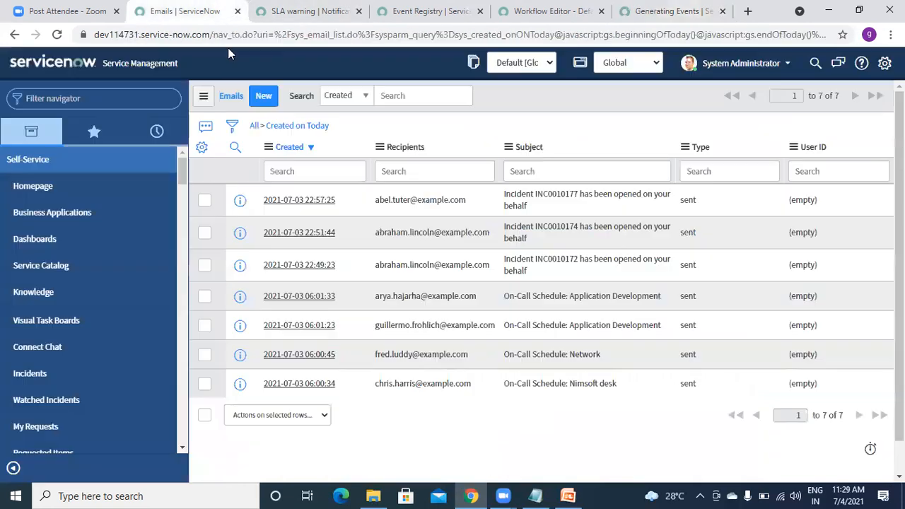
left_click(206, 95)
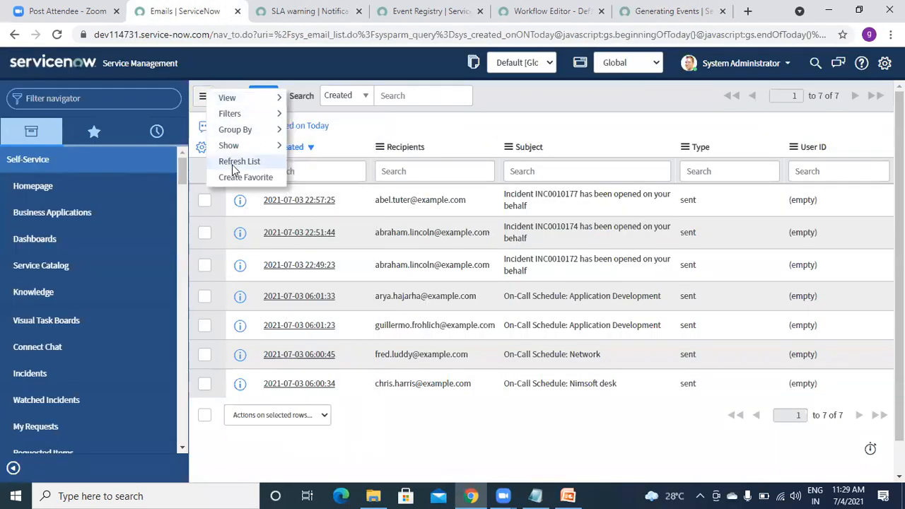
Refresh the Emails list and filter the navigator for 'Incident'.
left_click(233, 165)
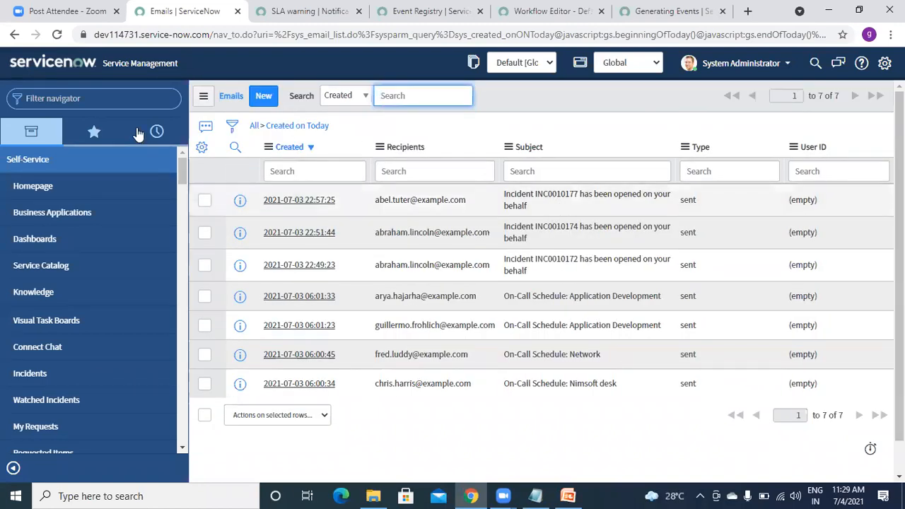
left_click(114, 98)
type("In")
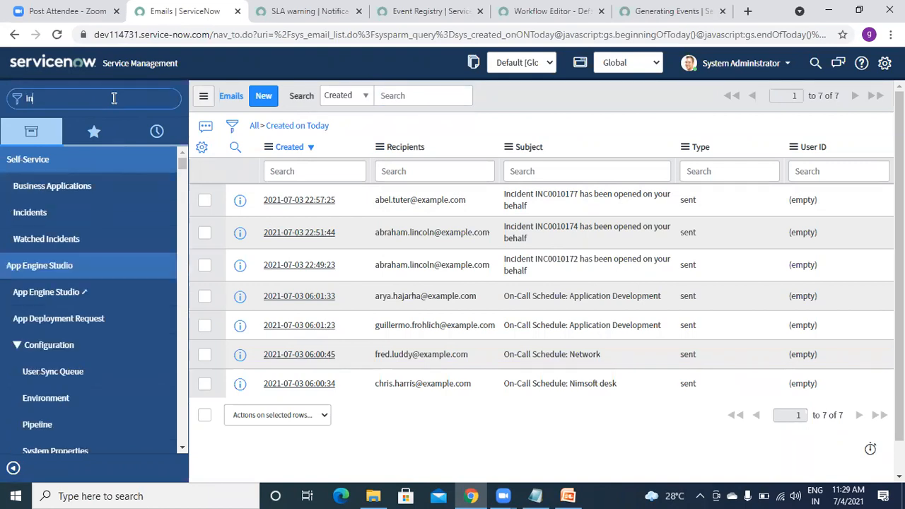
type("cident")
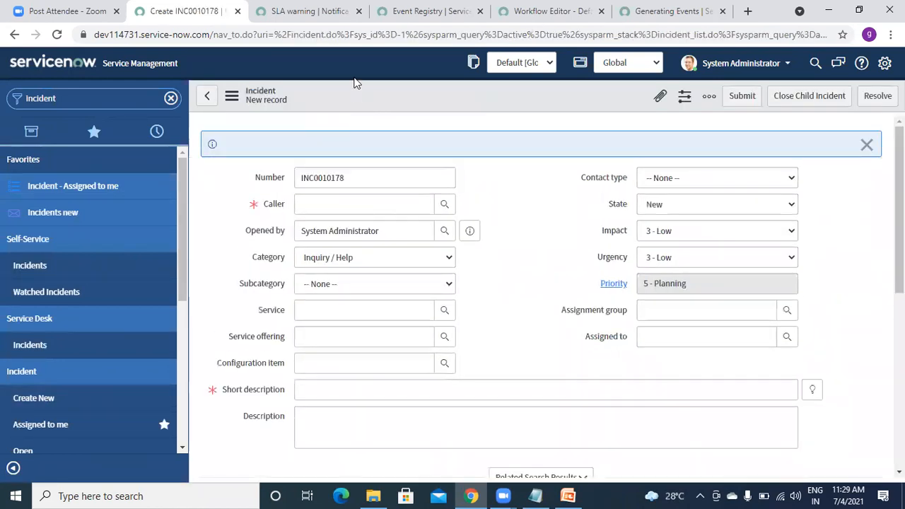
Open the Incident table's business rules from the form's Configure menu.
right_click(352, 80)
left_click(340, 84)
right_click(340, 84)
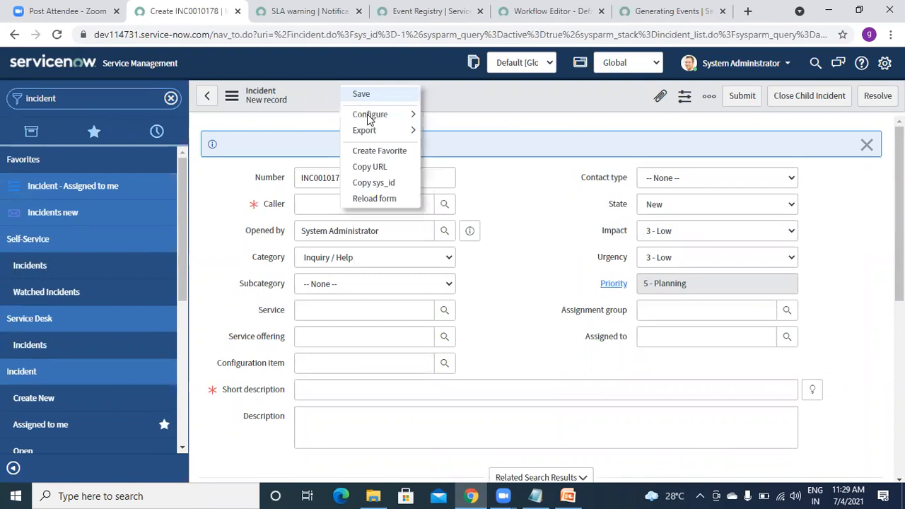
mouse_move(370, 114)
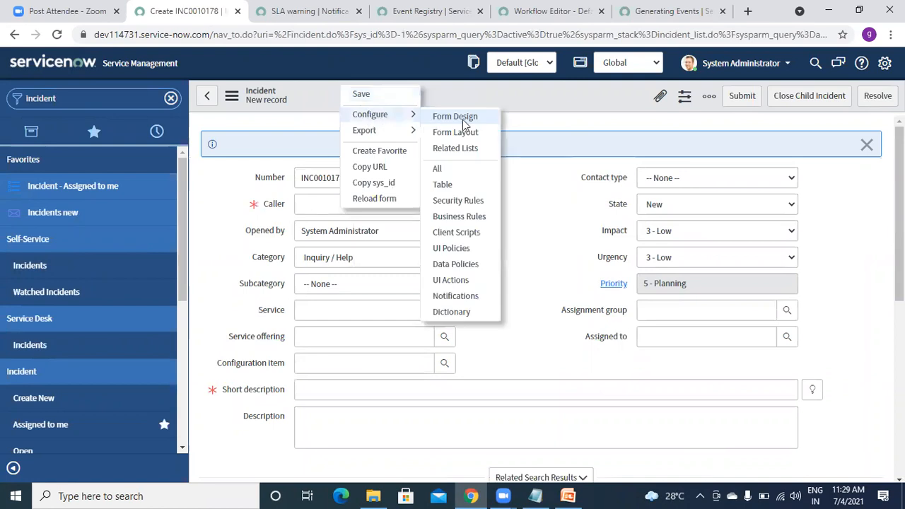
left_click(458, 218)
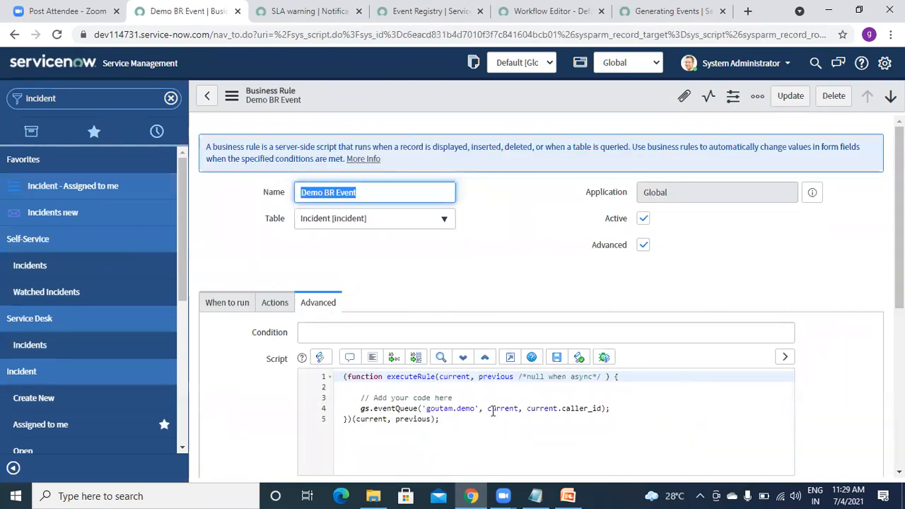
Paste current, current.number, gs.getUserName() over the old eventQueue arguments, format and save Demo BR Event.
left_click_drag(488, 409, 623, 406)
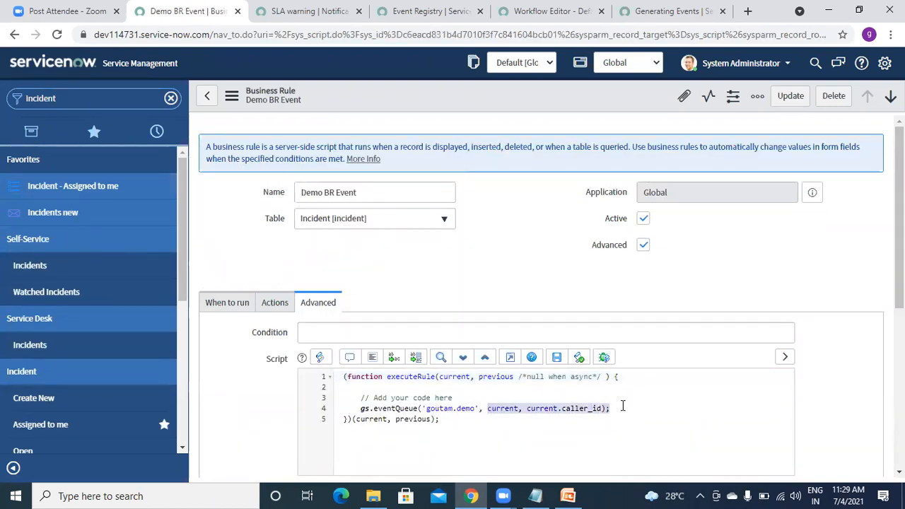
key("ctrl+v")
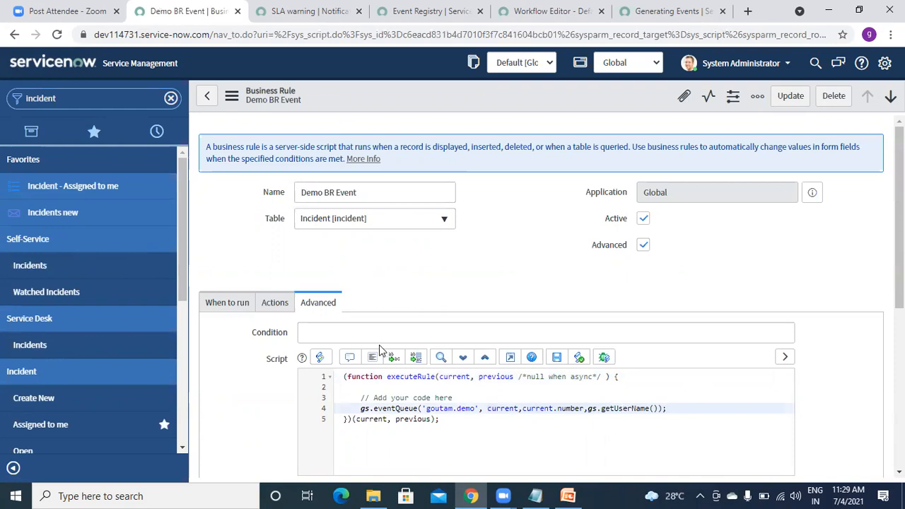
left_click(370, 358)
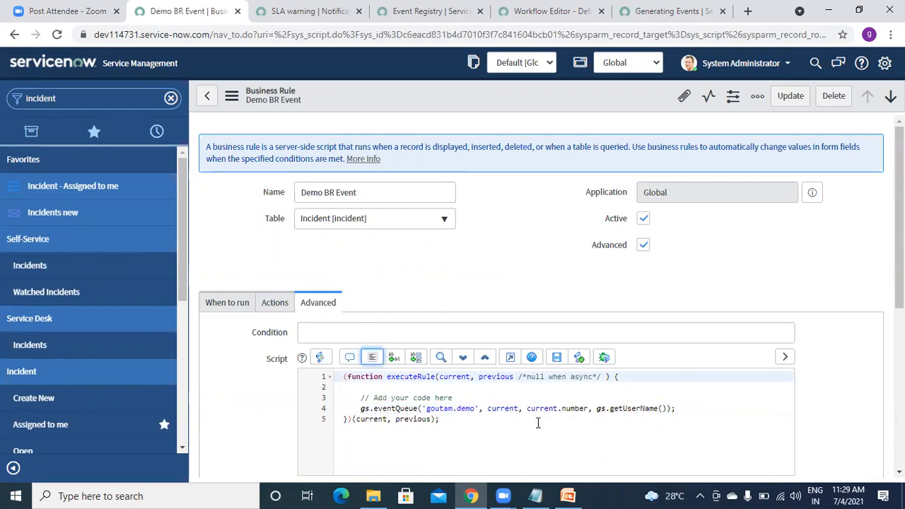
right_click(538, 97)
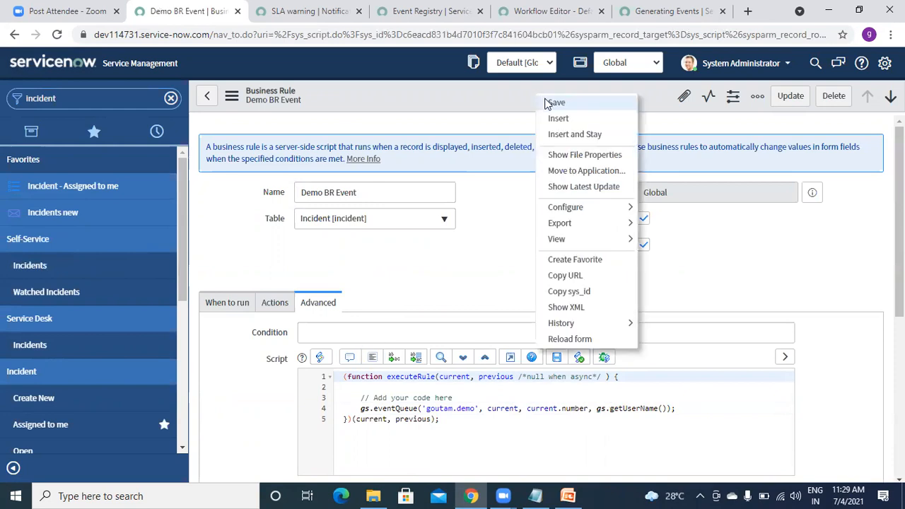
left_click(553, 103)
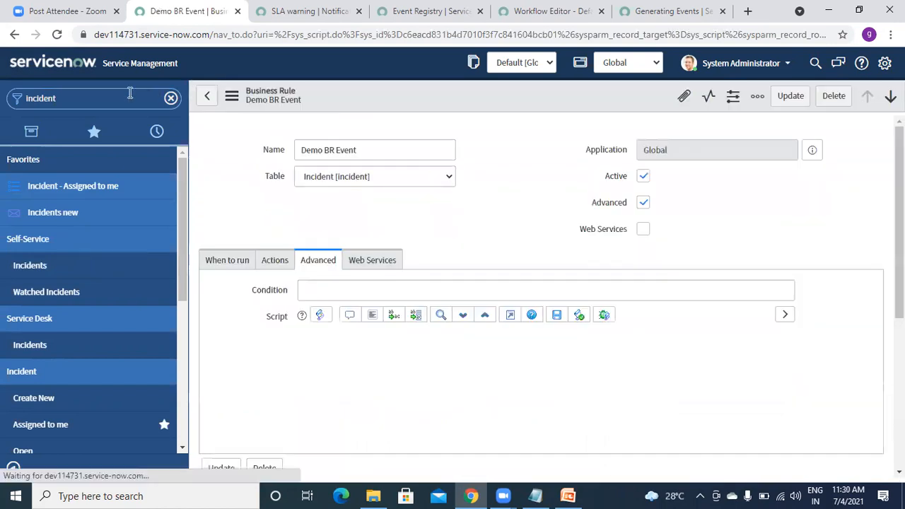
left_click(95, 101)
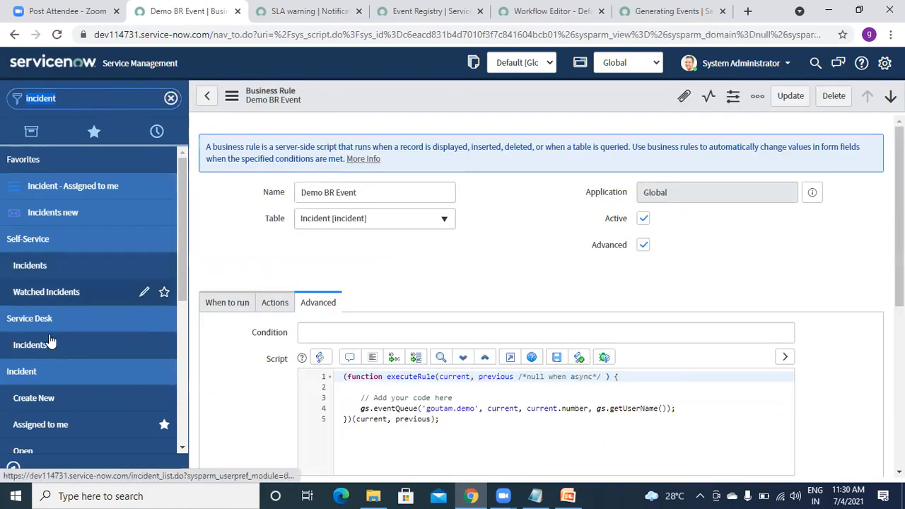
Create incident INC0010179 with a recent caller and short description 'yesy', and save it.
left_click(45, 409)
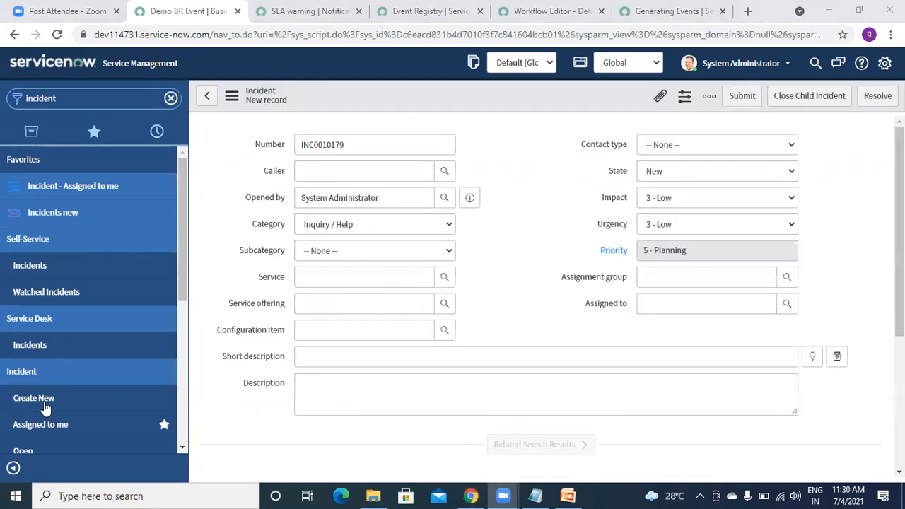
left_click(356, 205)
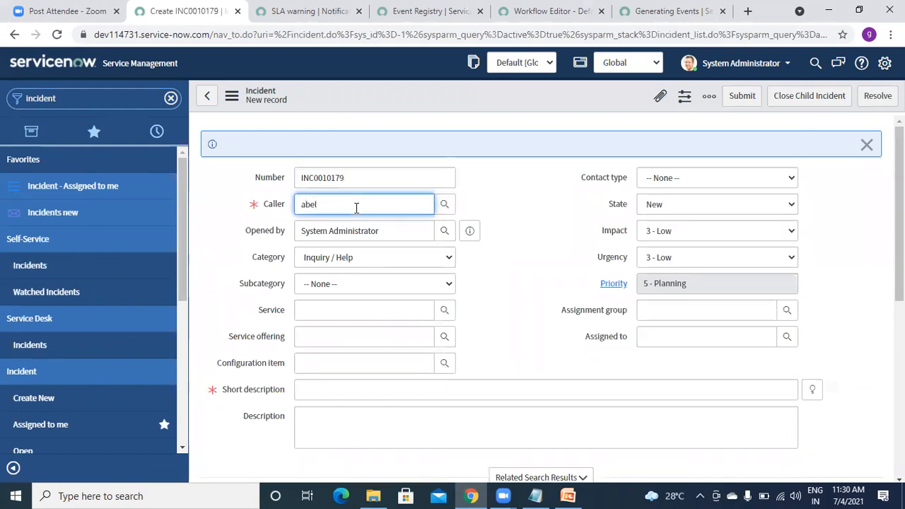
left_click(332, 234)
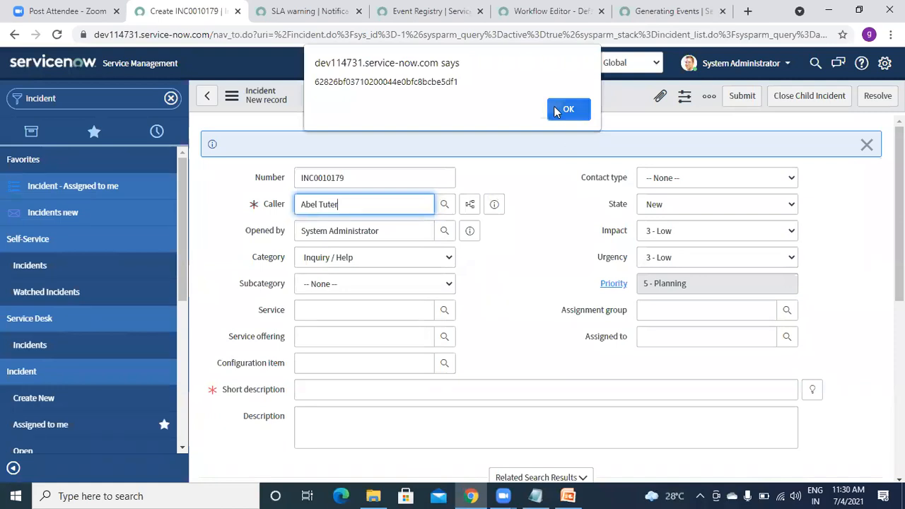
left_click(566, 109)
left_click(325, 391)
type("yesy")
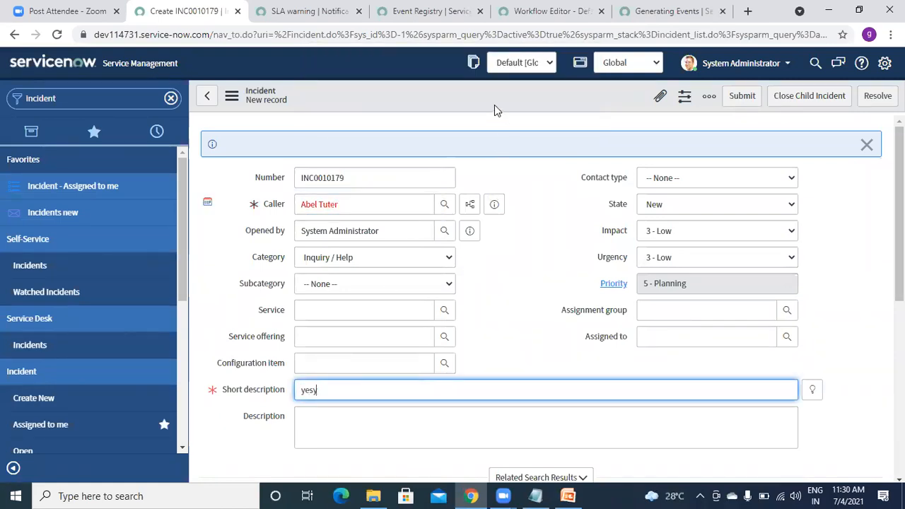
right_click(433, 92)
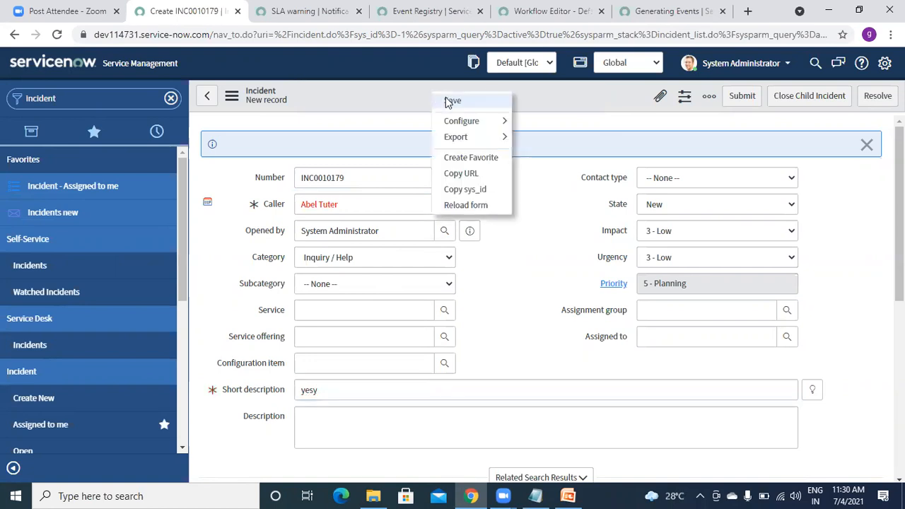
left_click(450, 101)
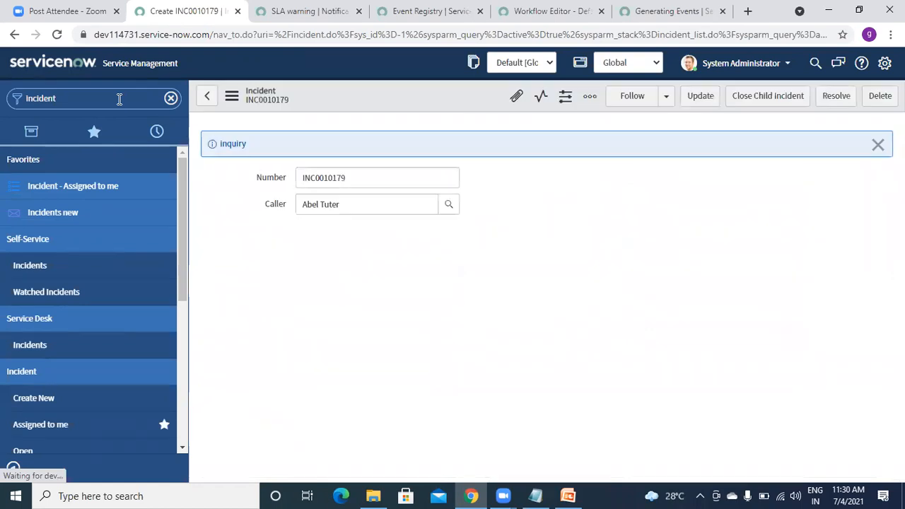
Filter the navigator for 'emails'.
key("BackSpace")
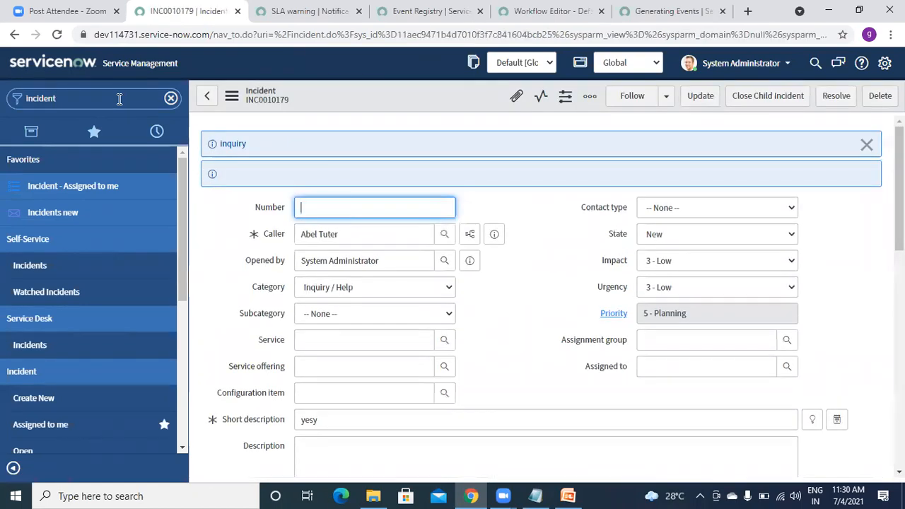
left_click(120, 99)
type("emails")
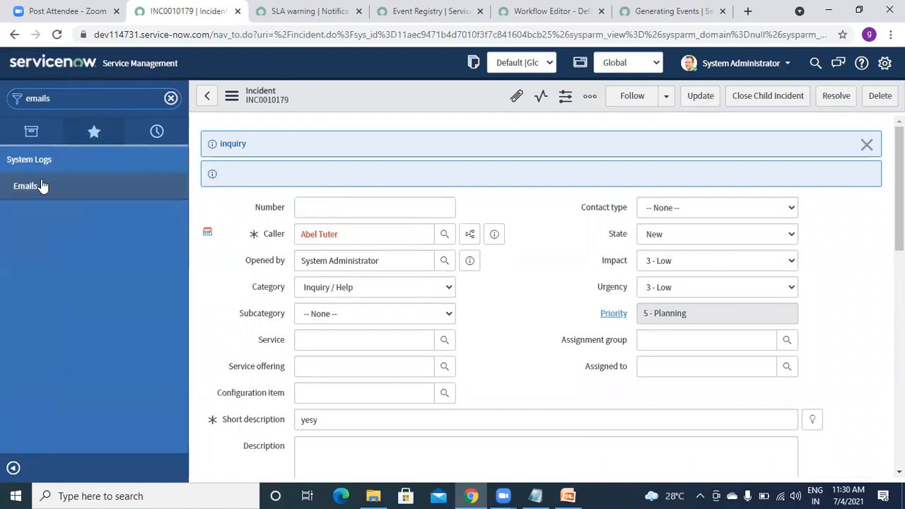
Open the Emails log, leaving the incident form, and refresh to see 8 sent emails.
left_click(28, 192)
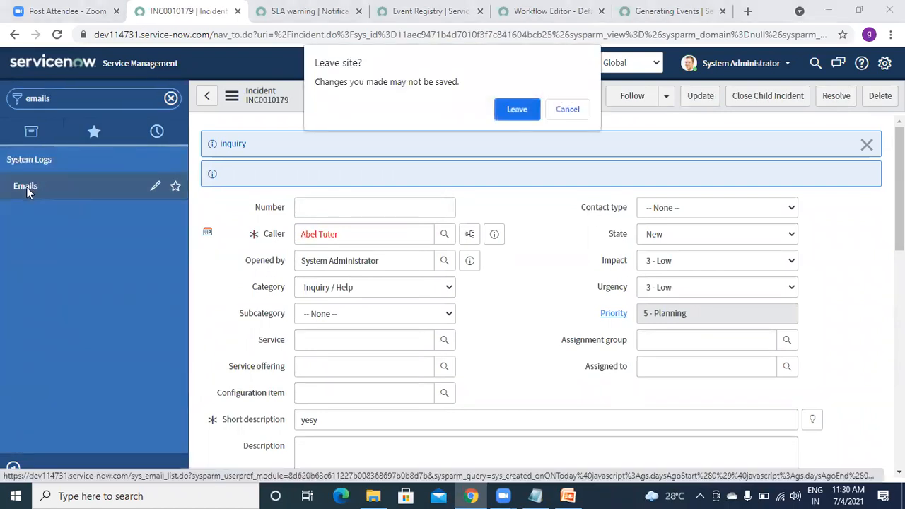
left_click(516, 113)
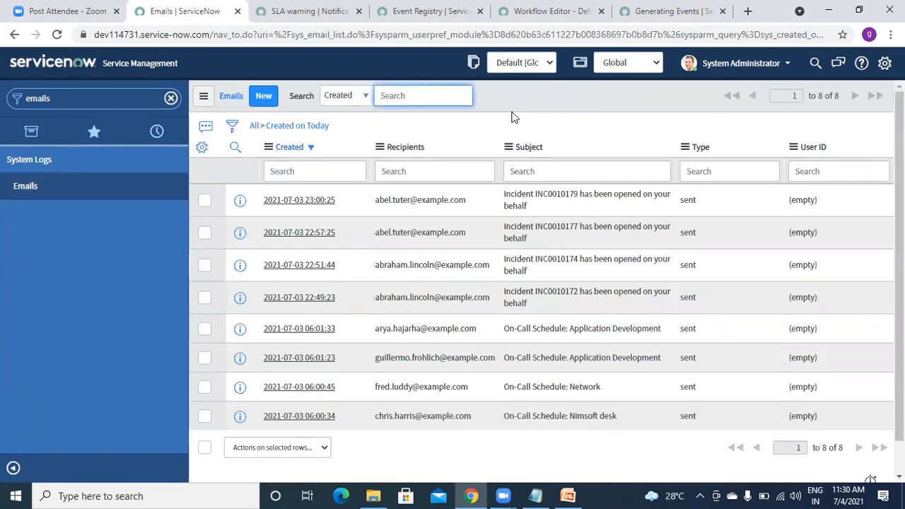
left_click(203, 96)
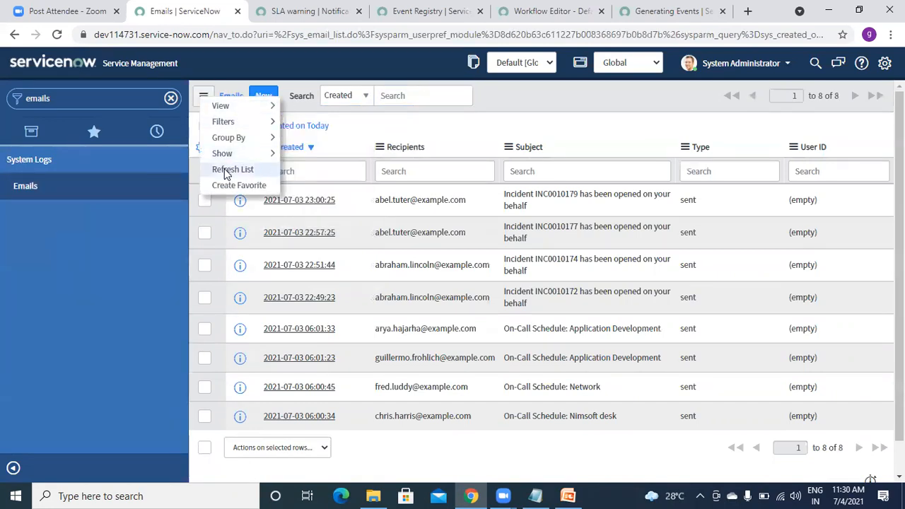
left_click(224, 170)
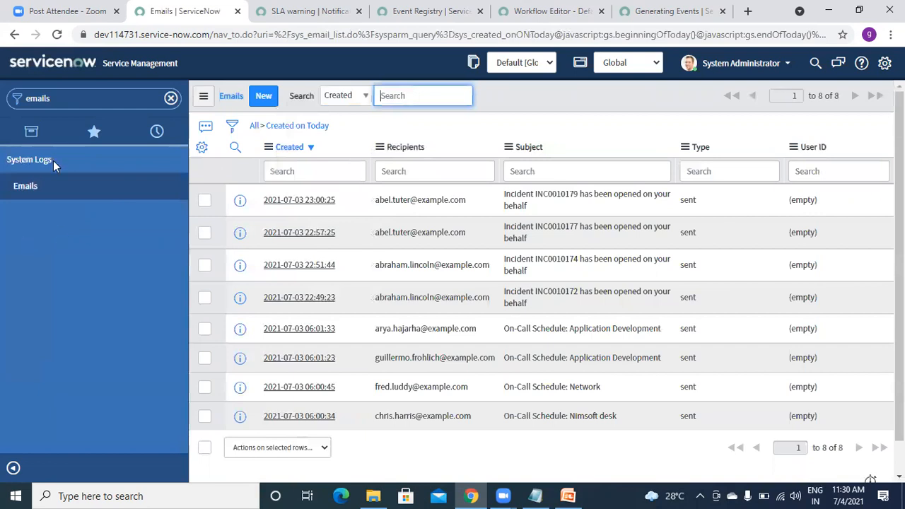
Filter the navigator for 'Incident' to reach the incidents list.
left_click(77, 98)
type("ema")
key("BackSpace")
key("BackSpace")
key("BackSpace")
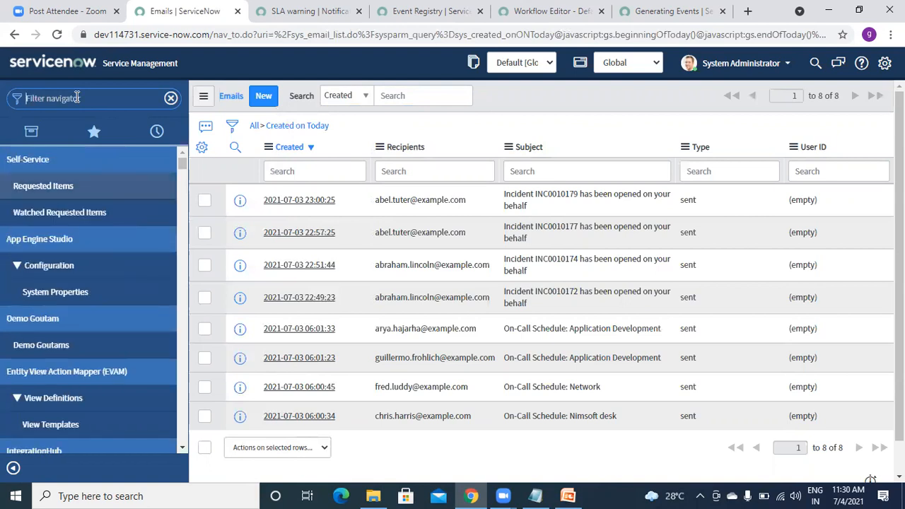
type("Incident")
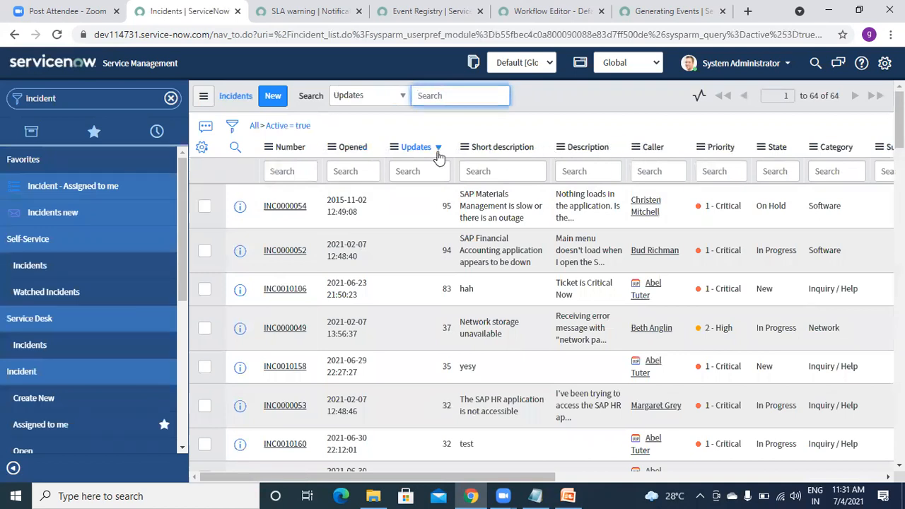
Append a run of a's to INC0010179's short description, save it, and filter the navigator for 'emails'.
right_click(344, 151)
left_click(365, 175)
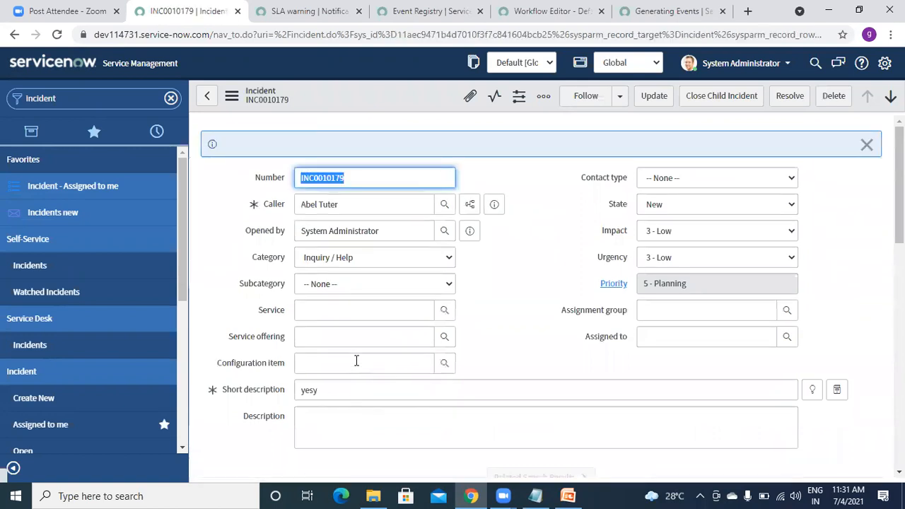
left_click(355, 391)
type("aaaaaaaaaaaaaaaaaaaaa")
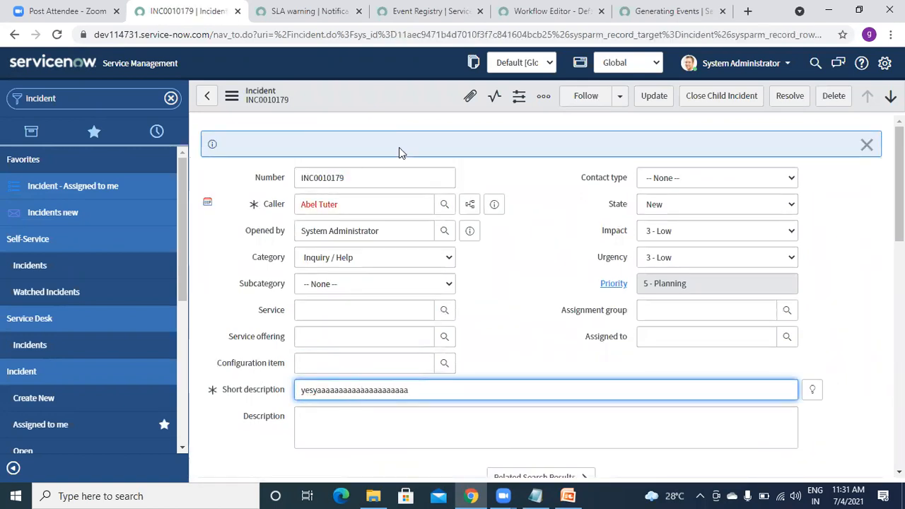
right_click(358, 89)
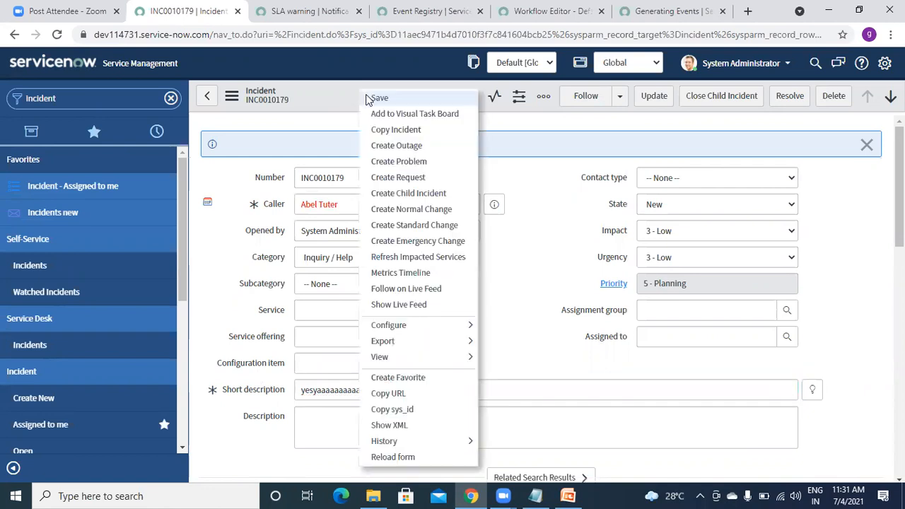
left_click(365, 95)
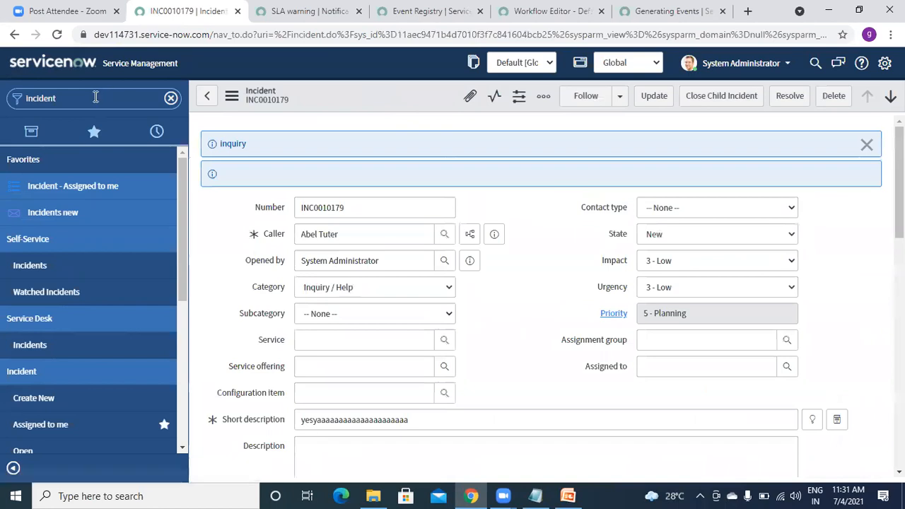
left_click(95, 97)
type("emails")
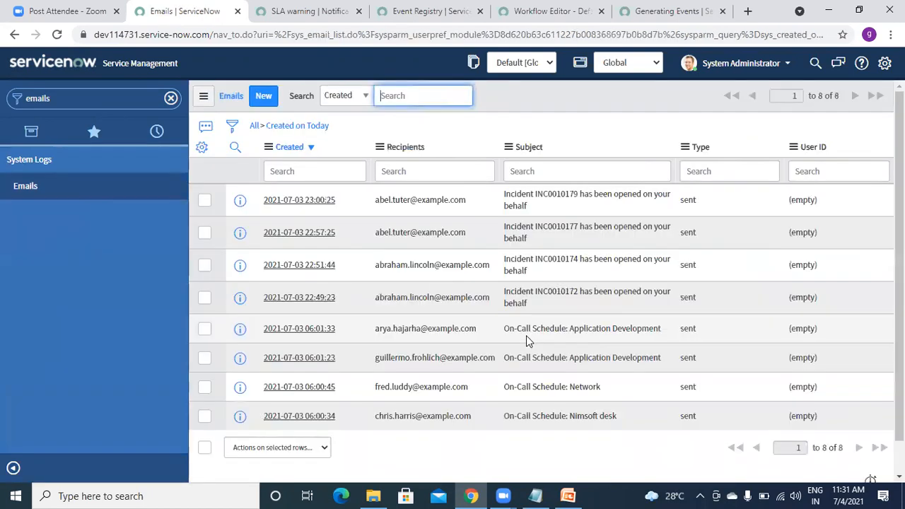
Refresh the Emails list three times to check for new messages, then return to the Generating Events docs.
left_click(203, 97)
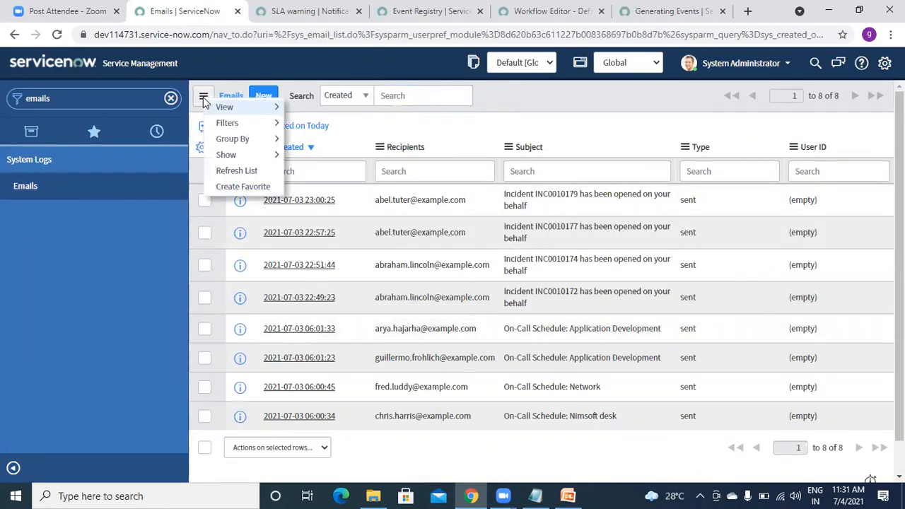
left_click(222, 170)
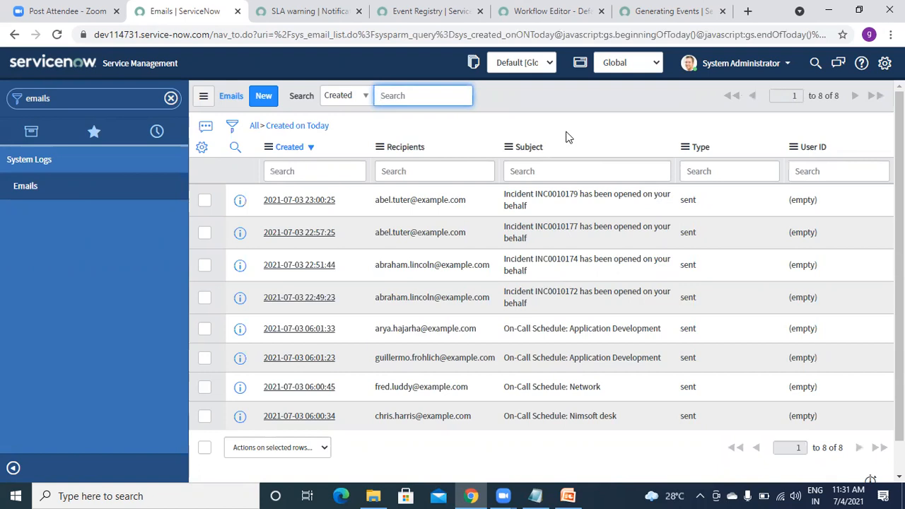
left_click(205, 97)
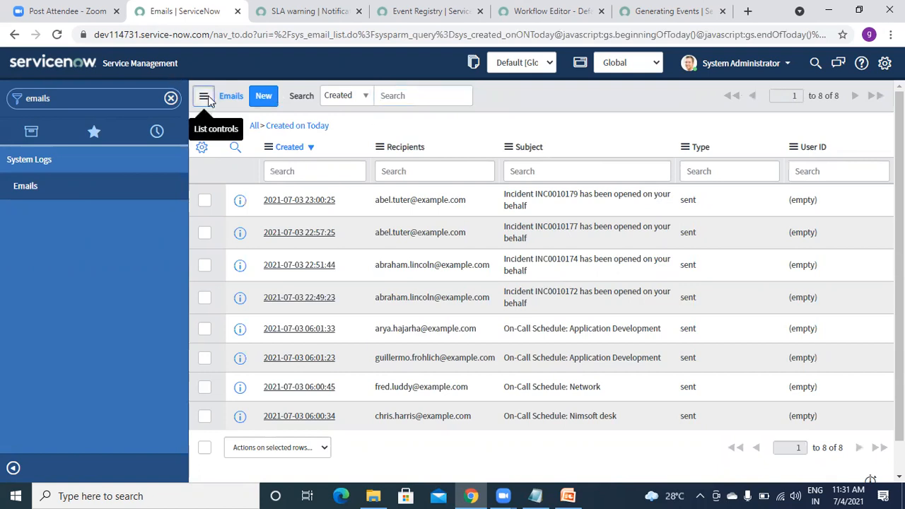
left_click(231, 169)
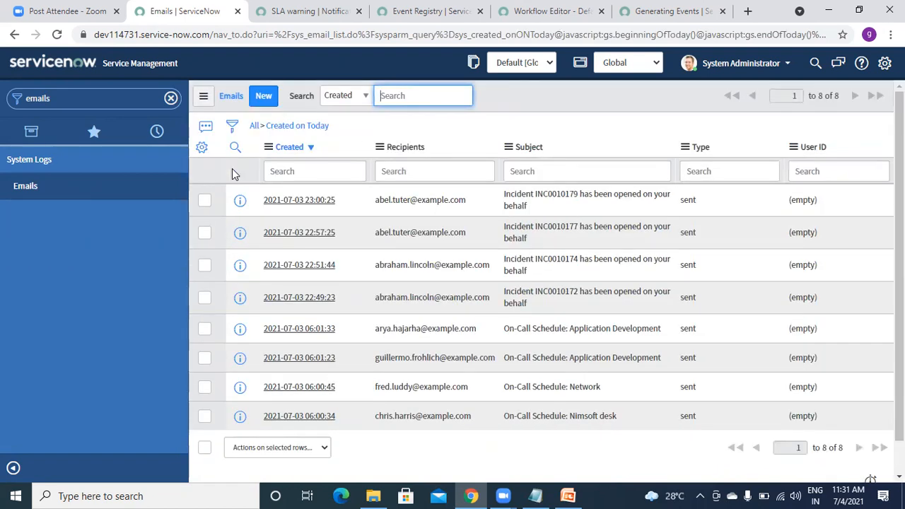
left_click(203, 96)
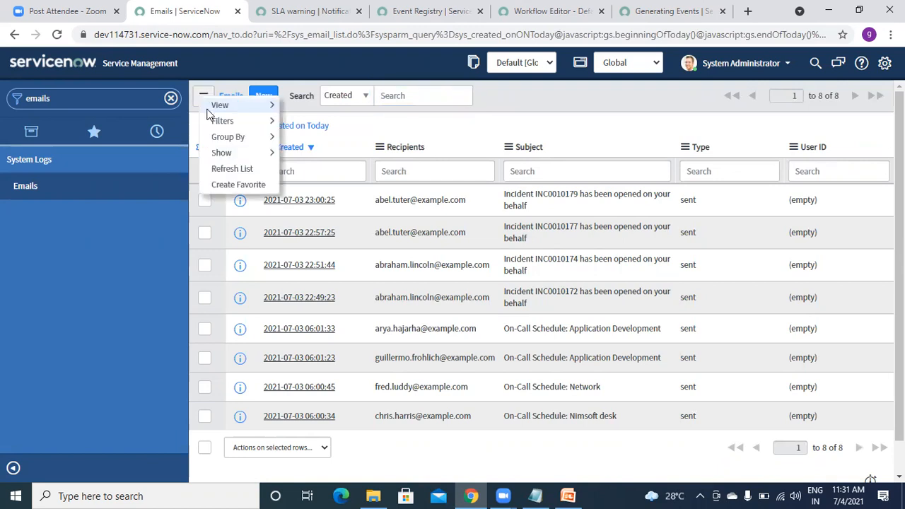
left_click(227, 169)
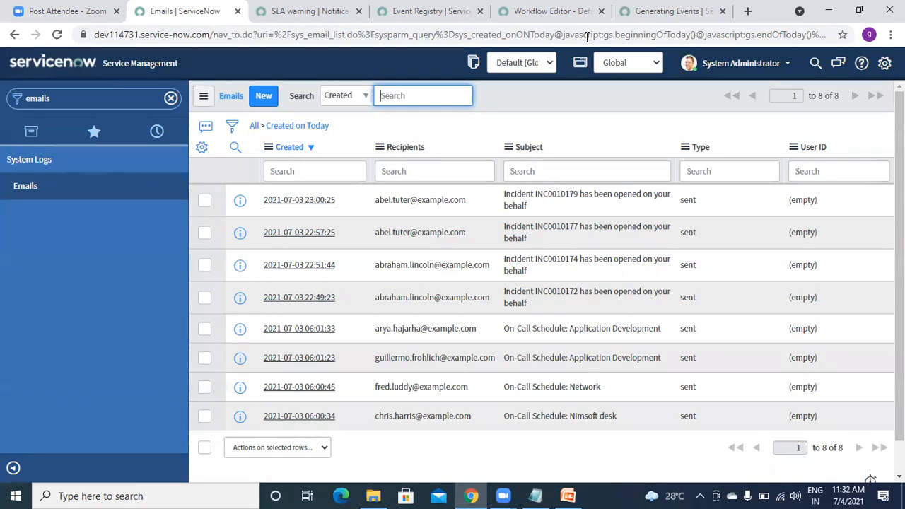
left_click(662, 11)
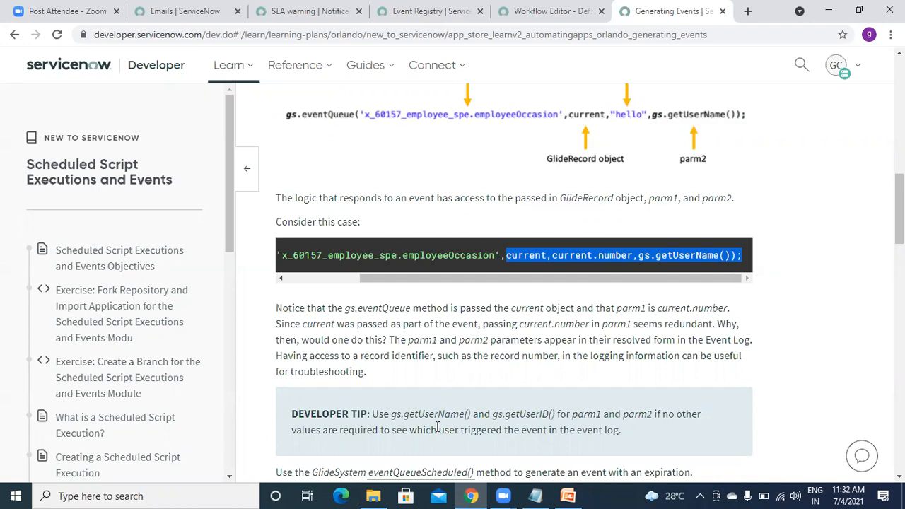
Return to the Emails log, reload it, and search the navigator for 'incident'.
left_click(183, 12)
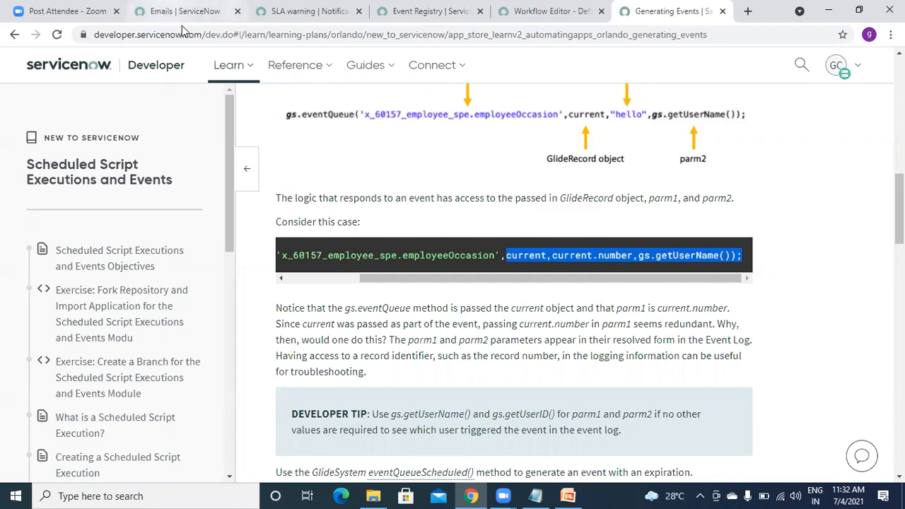
left_click(81, 102)
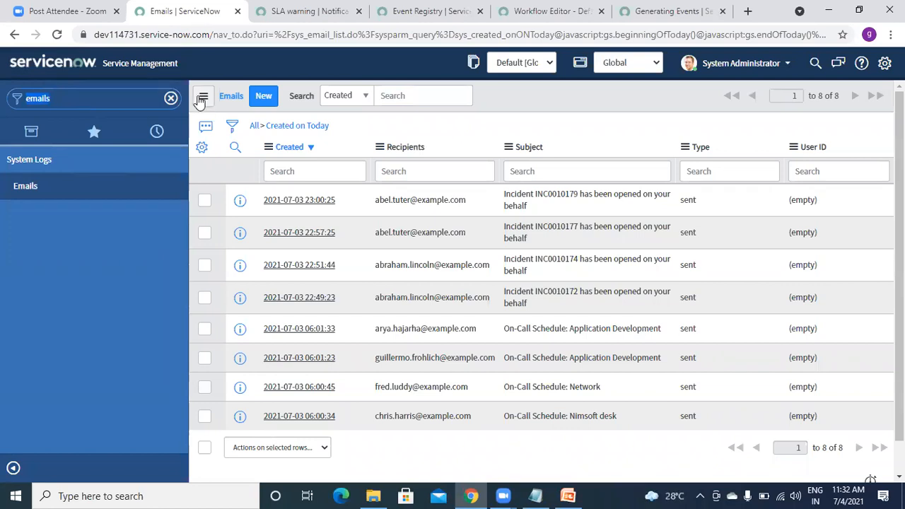
left_click(56, 36)
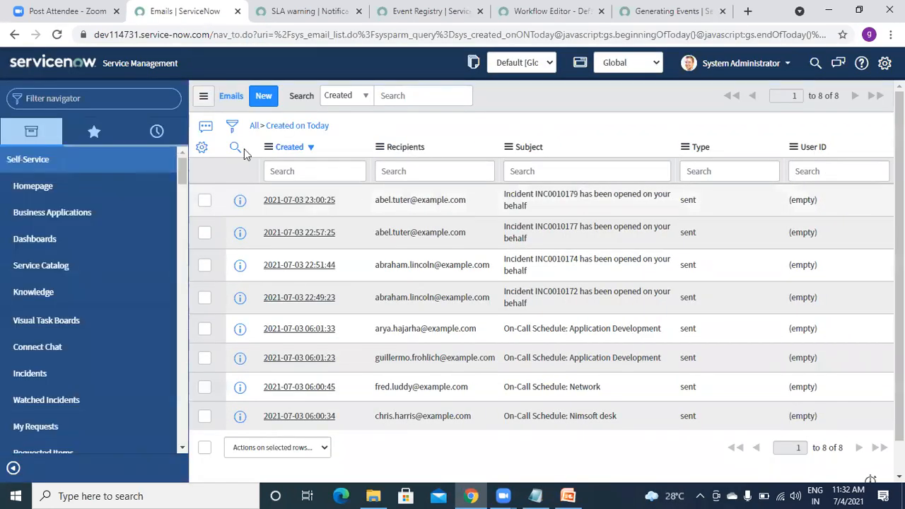
left_click(107, 97)
type("incident")
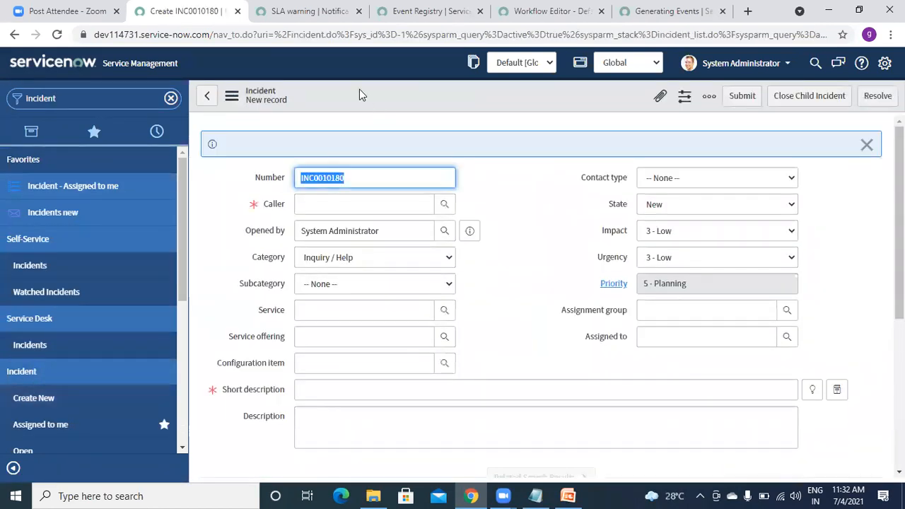
Open the Incident table's Demo BR Event business rule.
right_click(359, 89)
mouse_move(396, 120)
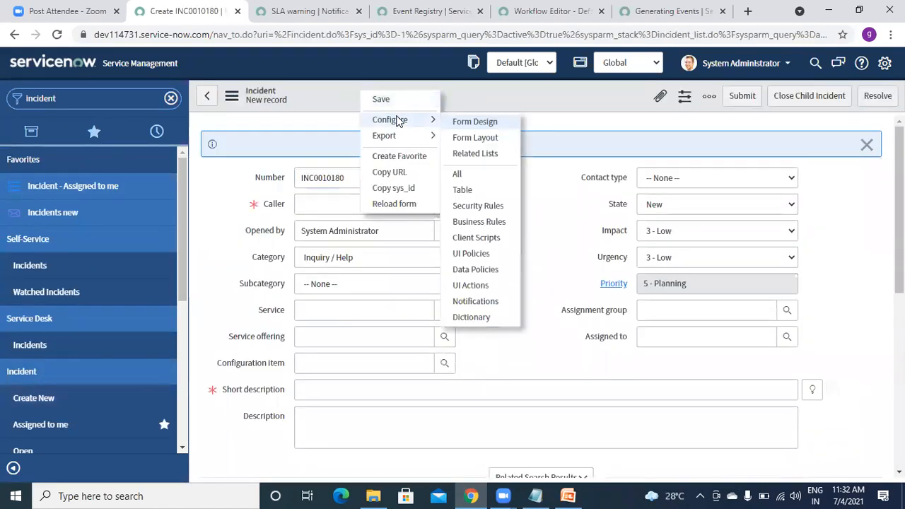
left_click(474, 222)
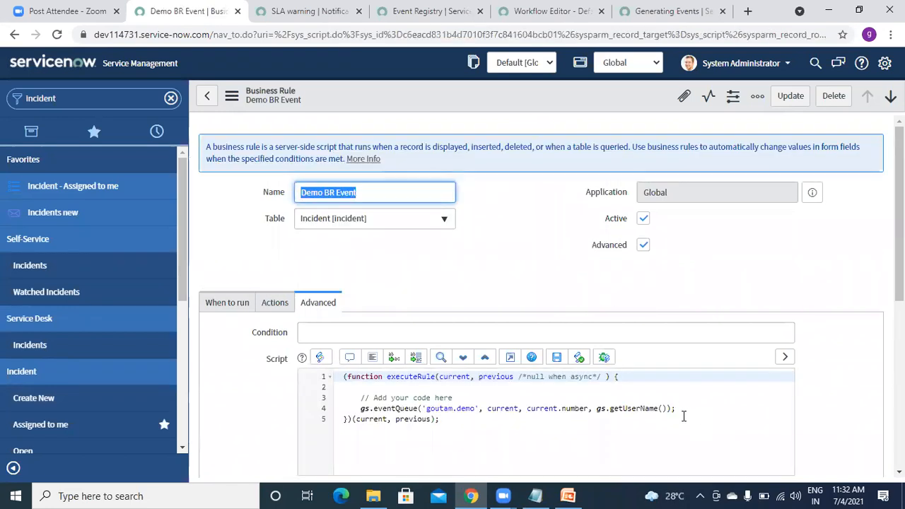
Add gs.log("Inside event","Goutam1"); after the goutam.demo eventQueue line and tidy the script.
left_click(681, 408)
key("Return")
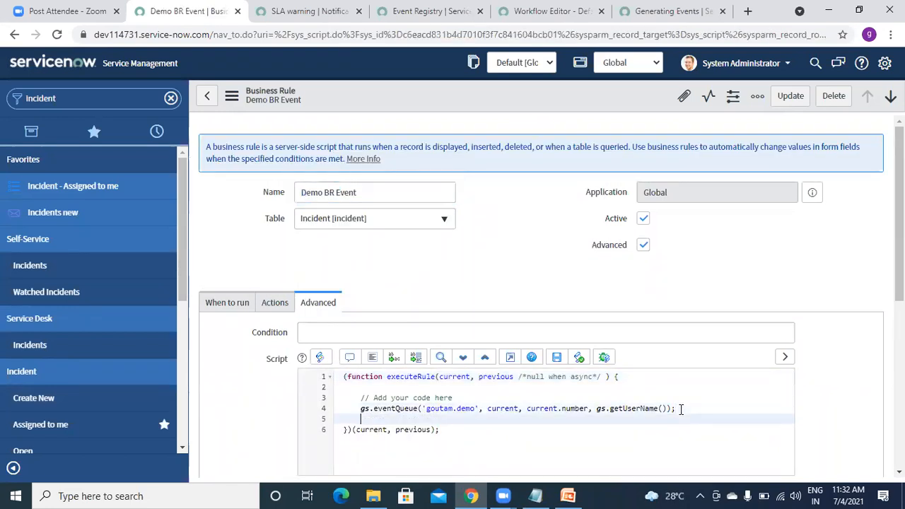
type("gs.l")
type("og")
type("()")
type("\"O")
key("BackSpace")
type("In d")
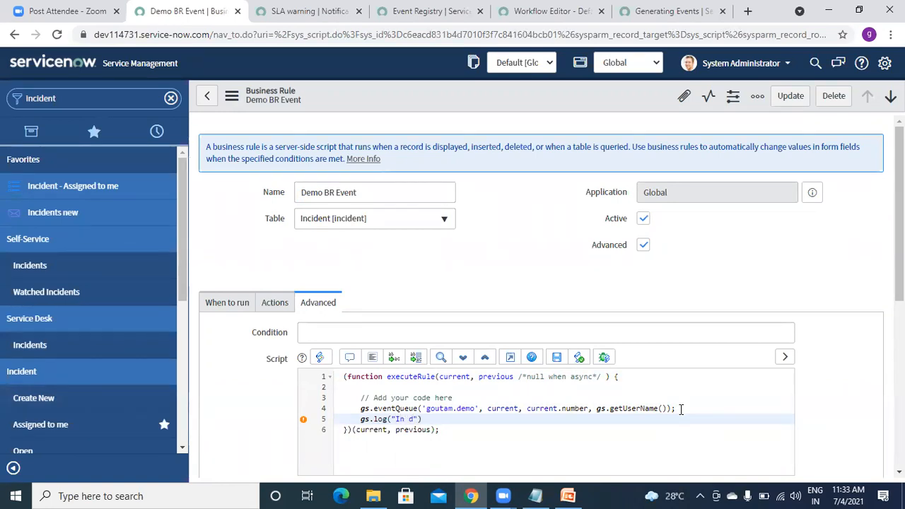
key("BackSpace")
key("BackSpace")
type("side event")
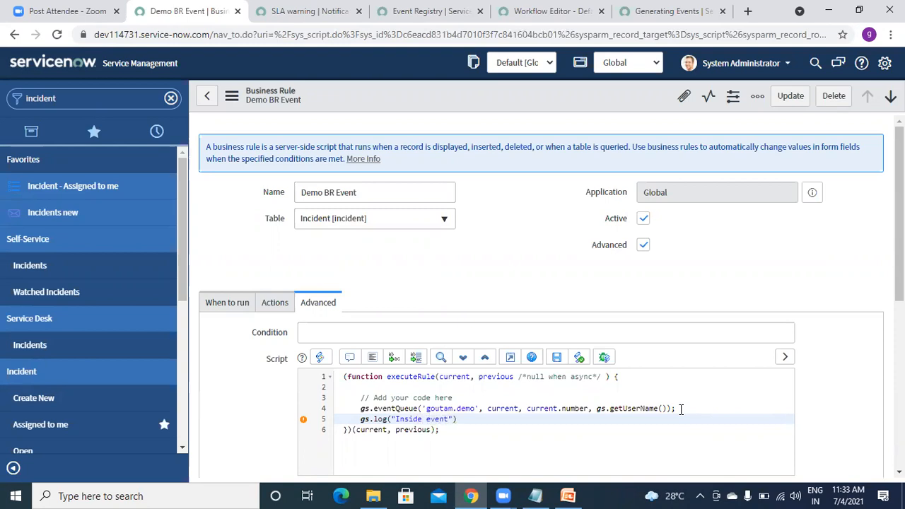
type("\"")
type(",\"Goutasm1")
key("BackSpace")
key("Right")
key("Right")
key("Right")
key("Right")
type(";")
left_click(370, 357)
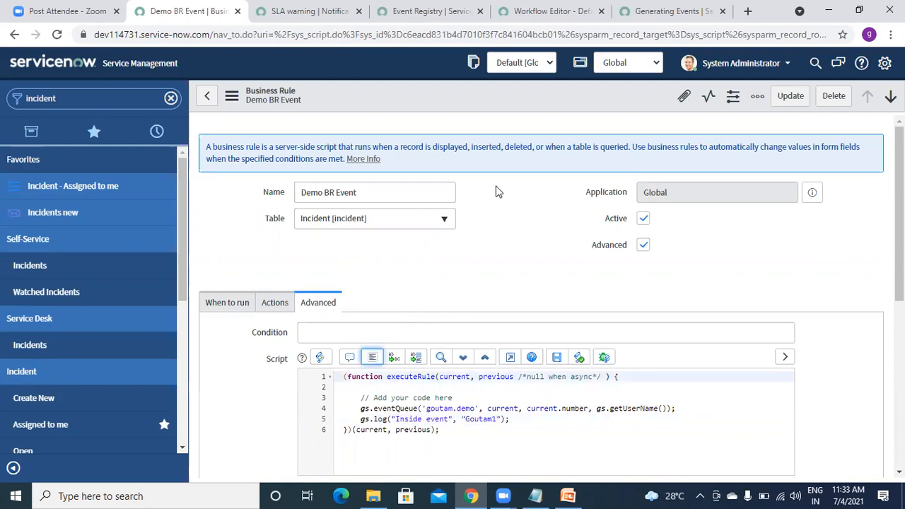
right_click(484, 99)
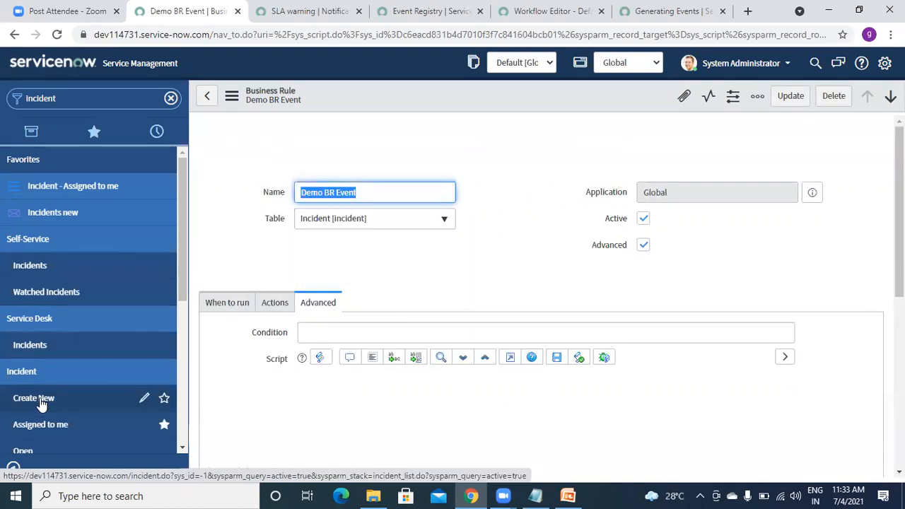
Create incident INC0010181 with a recent caller and short description 'yesy', and save it.
left_click(40, 401)
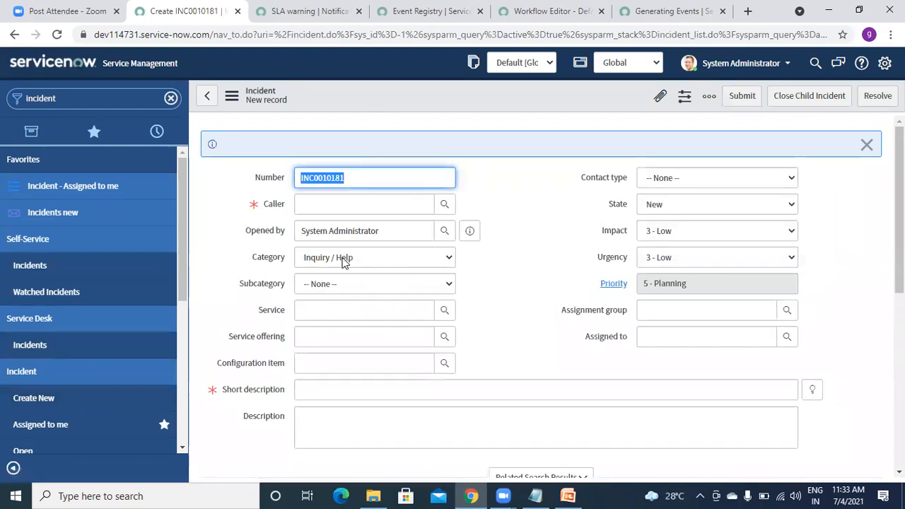
left_click(315, 206)
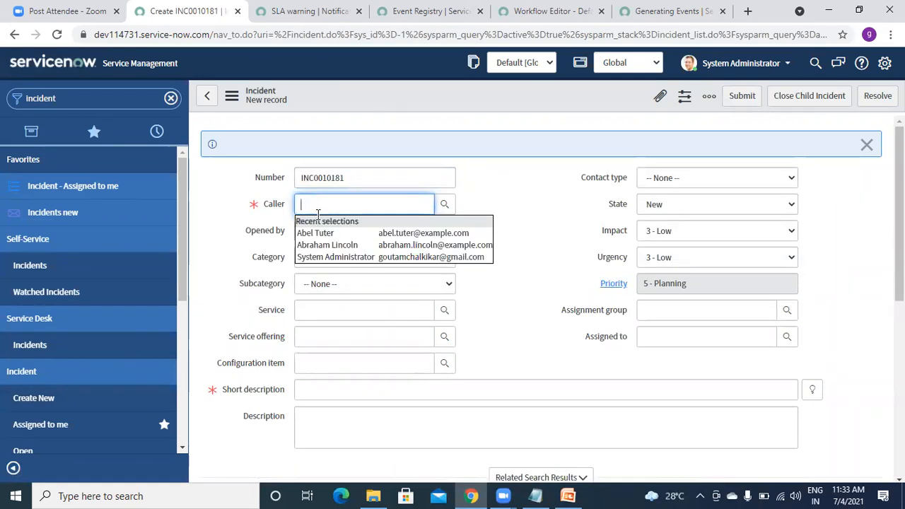
left_click(316, 232)
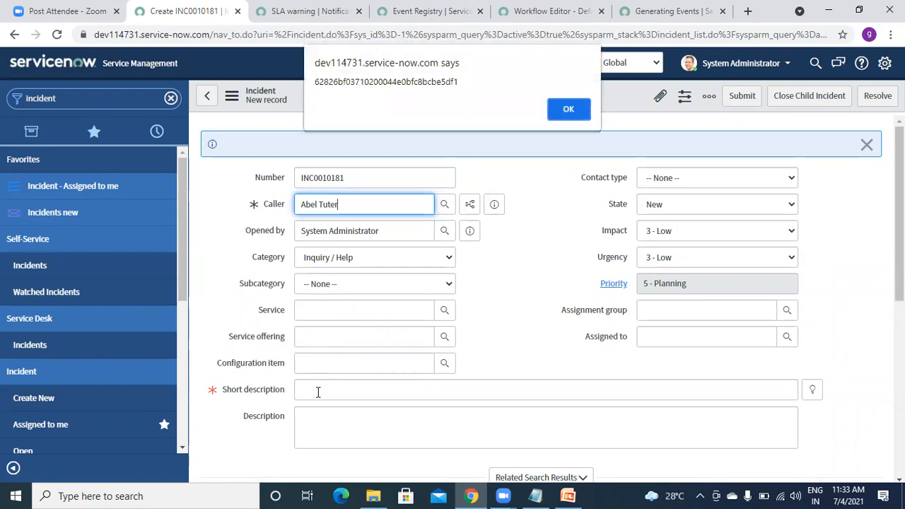
left_click(566, 111)
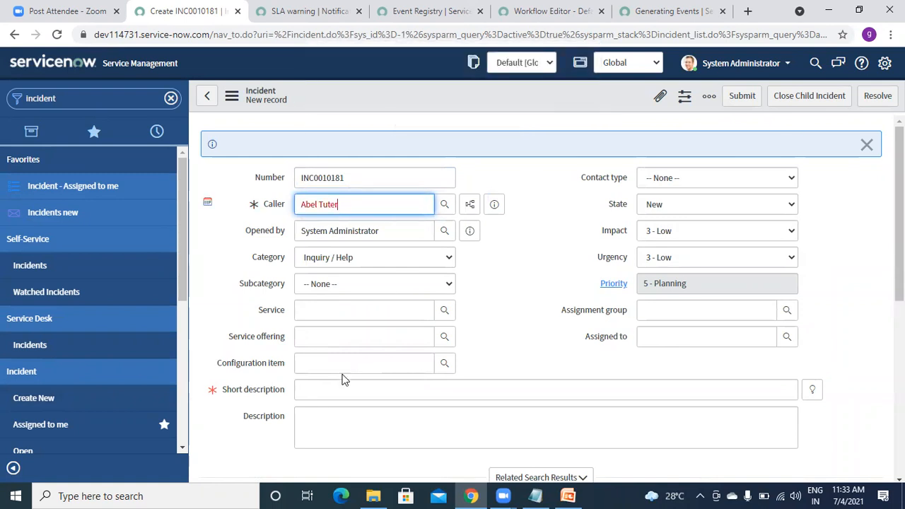
left_click(328, 394)
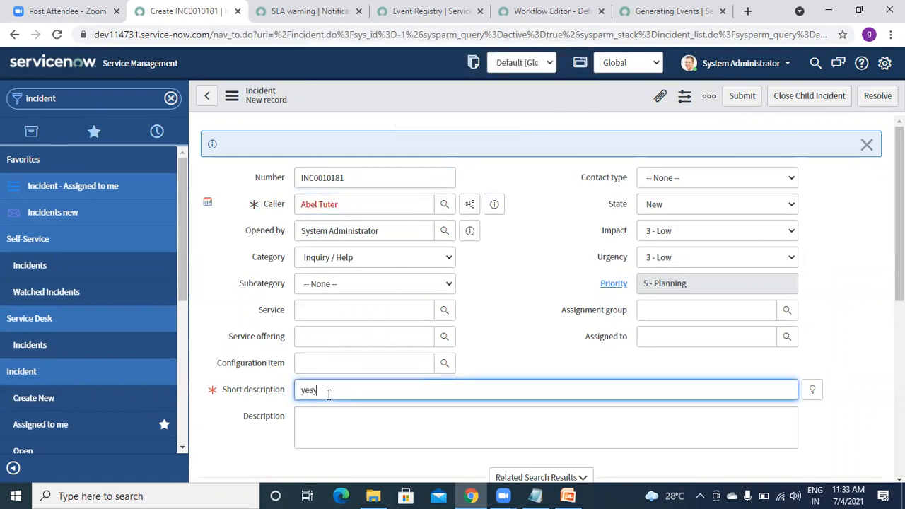
right_click(405, 86)
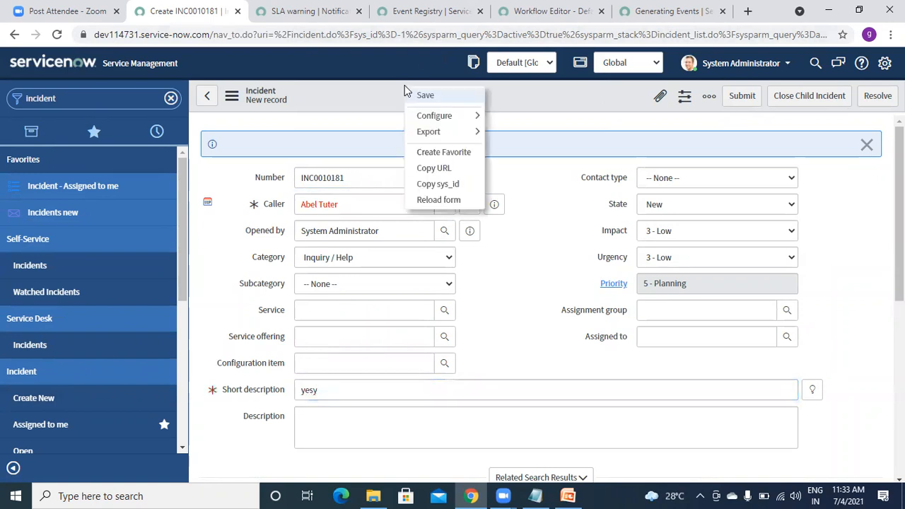
left_click(424, 95)
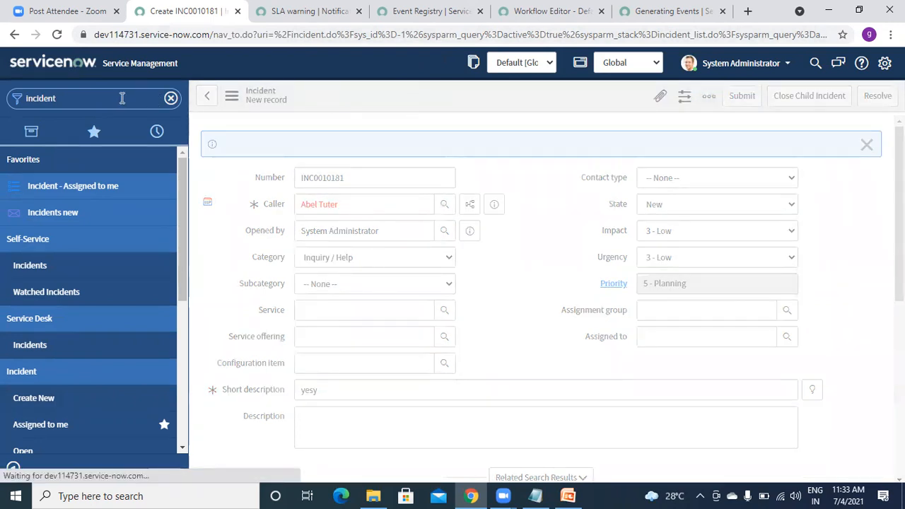
Search the navigator for 'system log'.
type("sys")
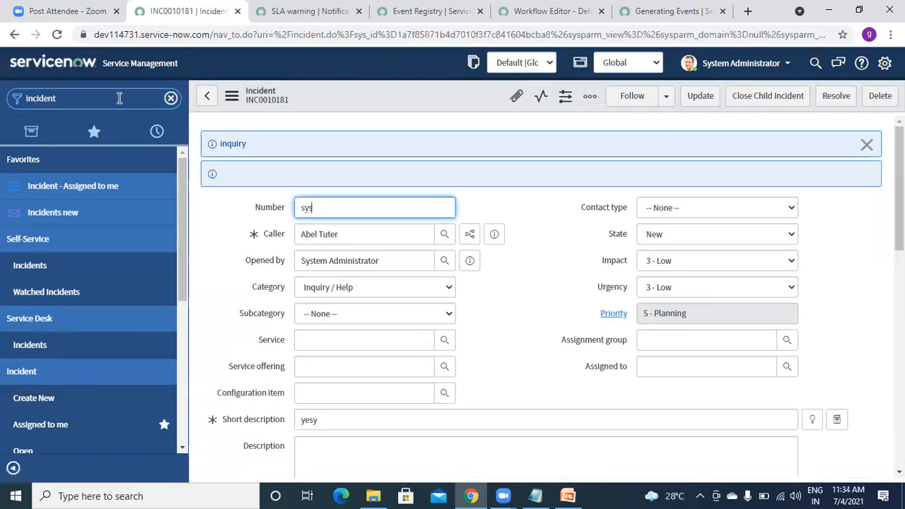
left_click(82, 97)
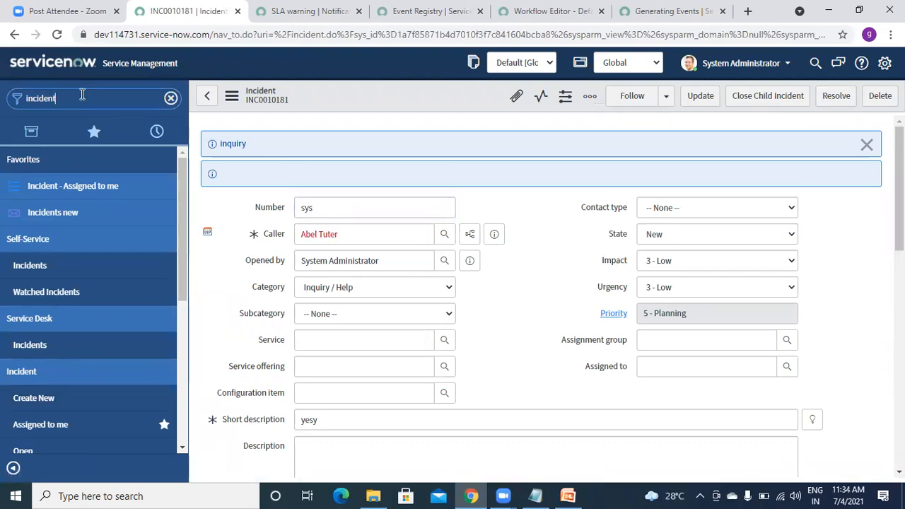
type("sys")
key("BackSpace")
key("BackSpace")
key("BackSpace")
key("BackSpace")
key("BackSpace")
key("BackSpace")
key("BackSpace")
type("system log")
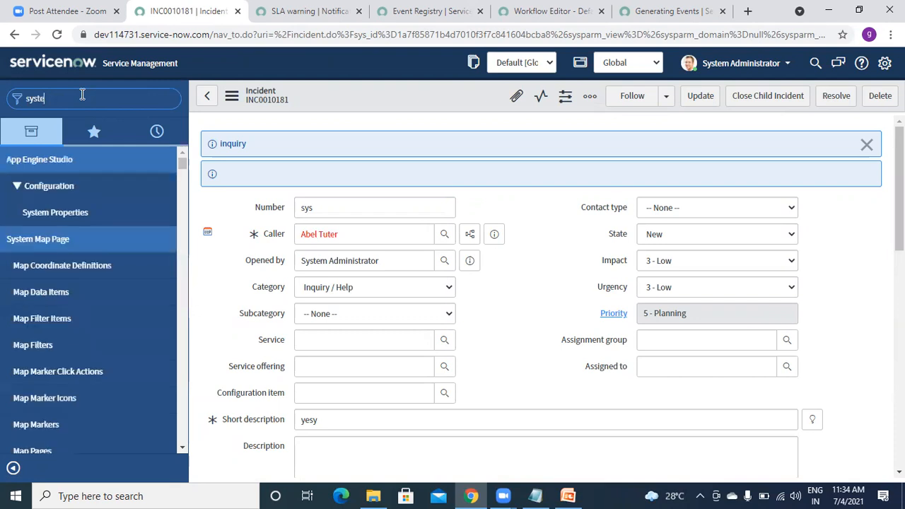
Open Script Log Statements, leaving the incident form.
left_click_drag(180, 197, 181, 345)
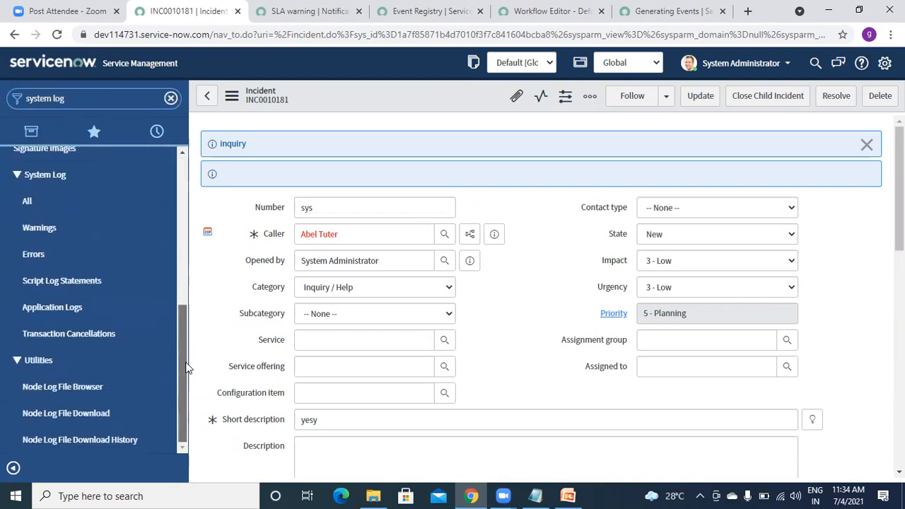
left_click(73, 280)
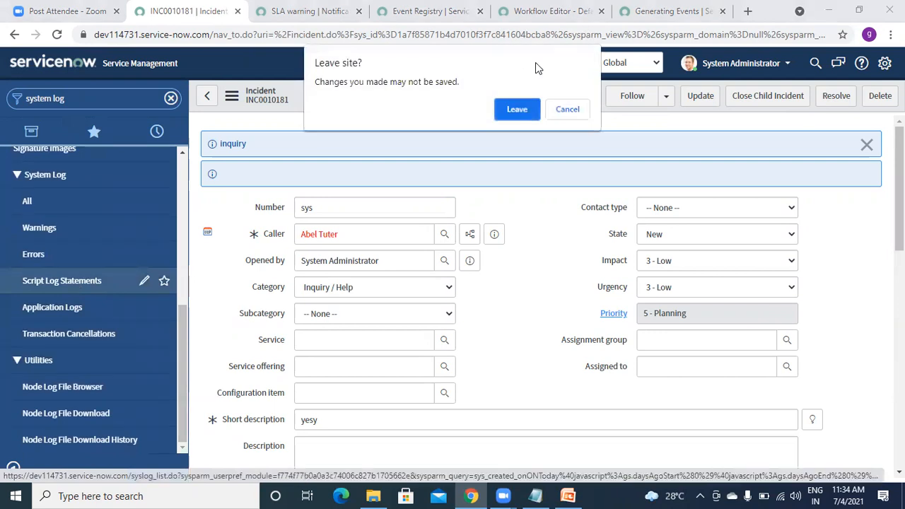
left_click(503, 115)
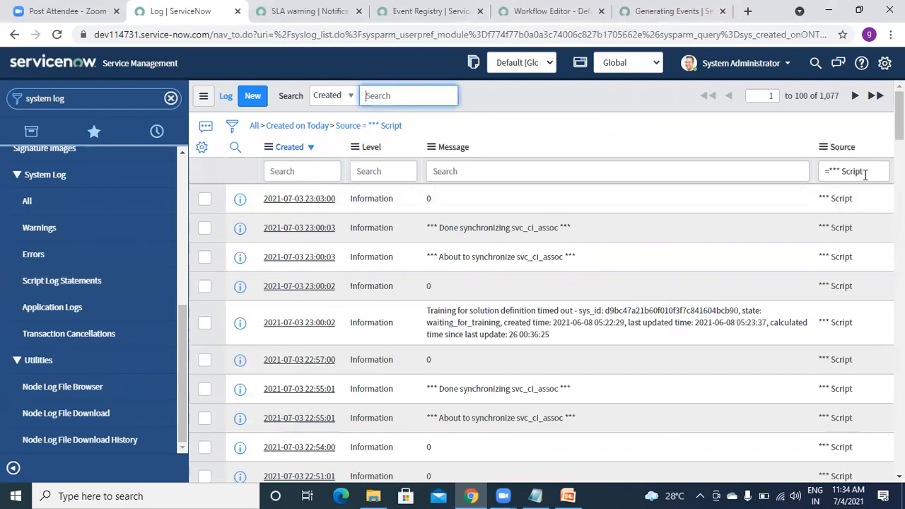
Filter the log's Source column by *goutam, then search the navigator for notifications.
left_click(864, 175)
key("BackSpace")
key("BackSpace")
key("BackSpace")
key("BackSpace")
key("BackSpace")
key("BackSpace")
key("BackSpace")
key("BackSpace")
key("BackSpace")
key("BackSpace")
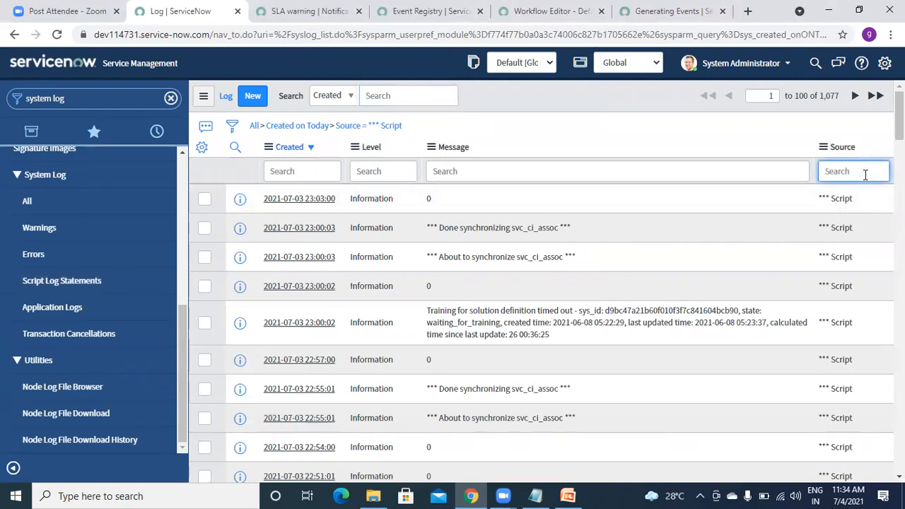
type("*s")
key("Return")
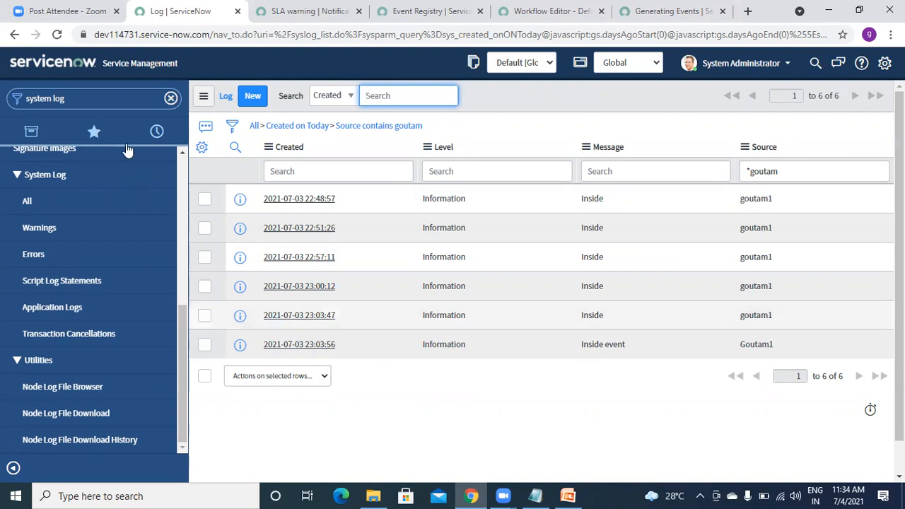
left_click(118, 99)
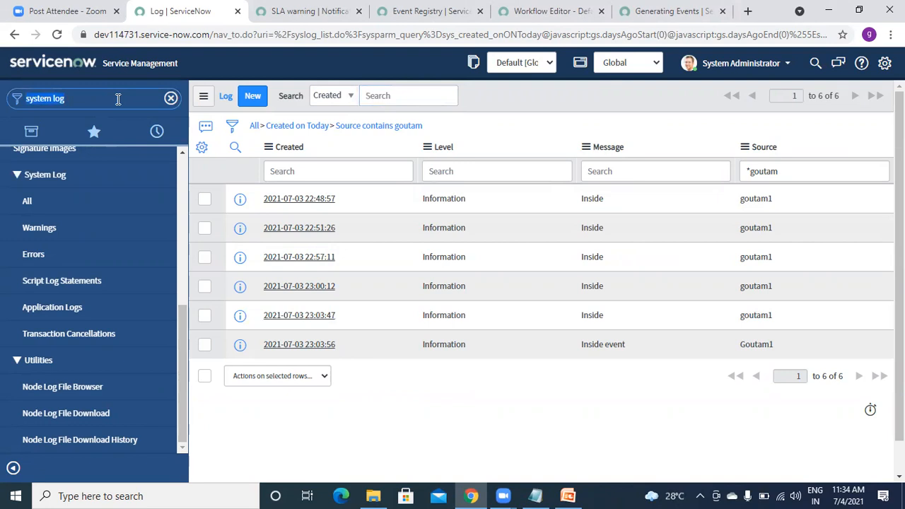
type("no")
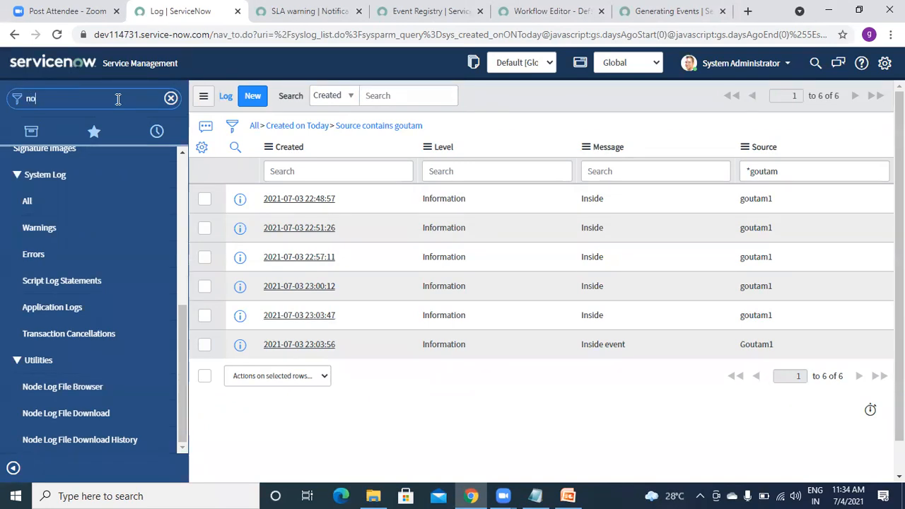
type("tificas")
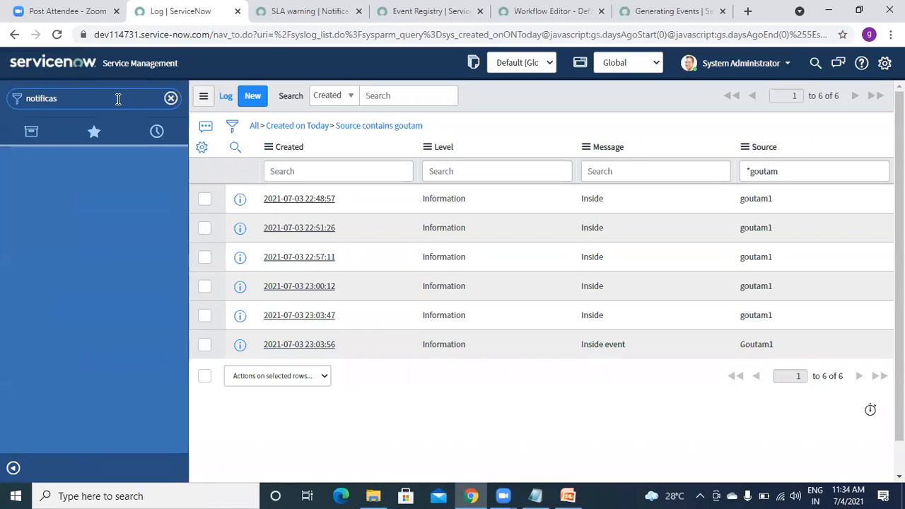
key("BackSpace")
type("tion")
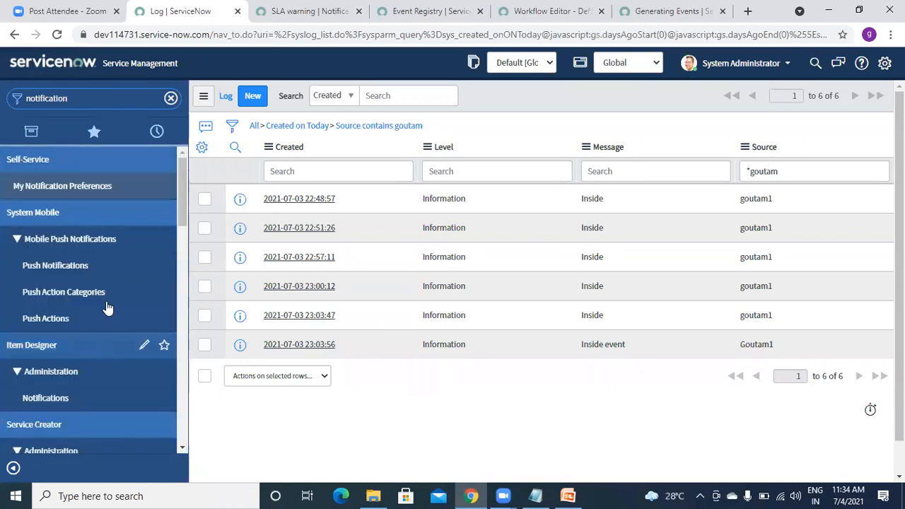
Open Email > Notifications and filter Name by *goutam to show only Demo Goutam.
left_click_drag(181, 202, 182, 332)
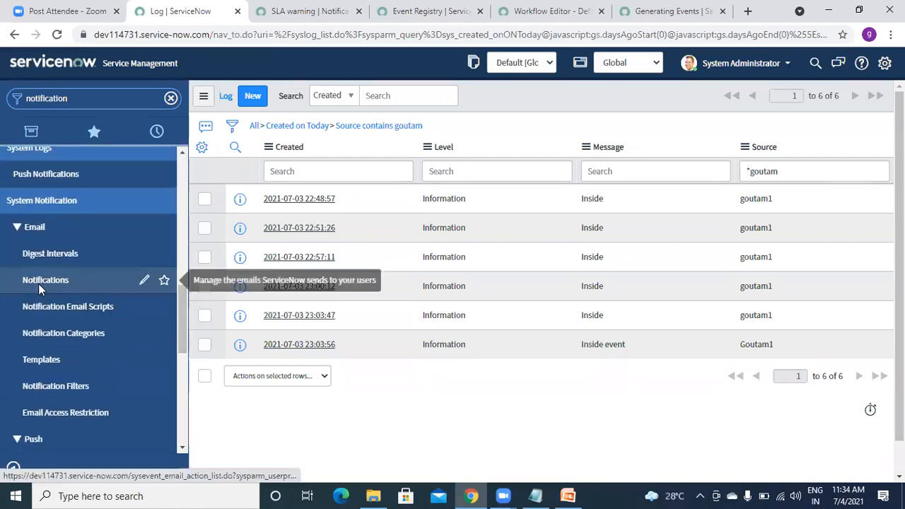
left_click(38, 281)
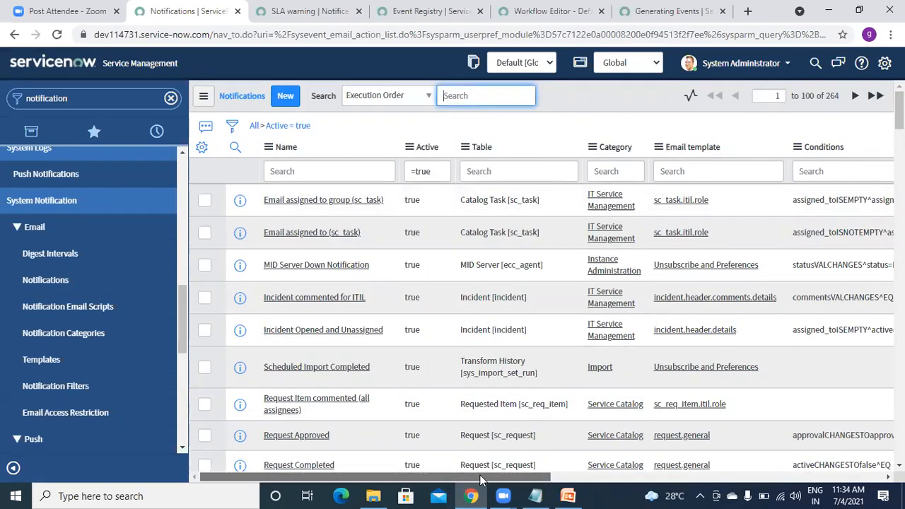
left_click_drag(479, 477, 813, 477)
left_click_drag(674, 477, 339, 475)
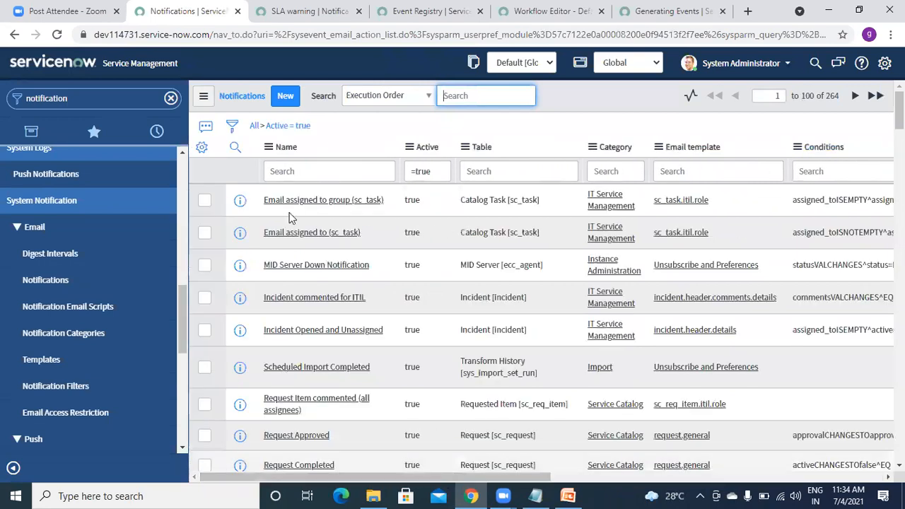
left_click(232, 127)
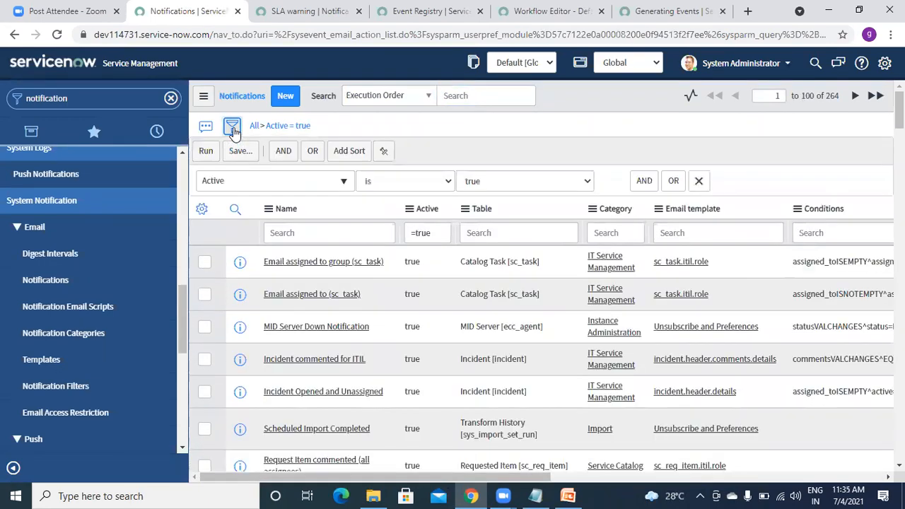
left_click(300, 236)
type("*")
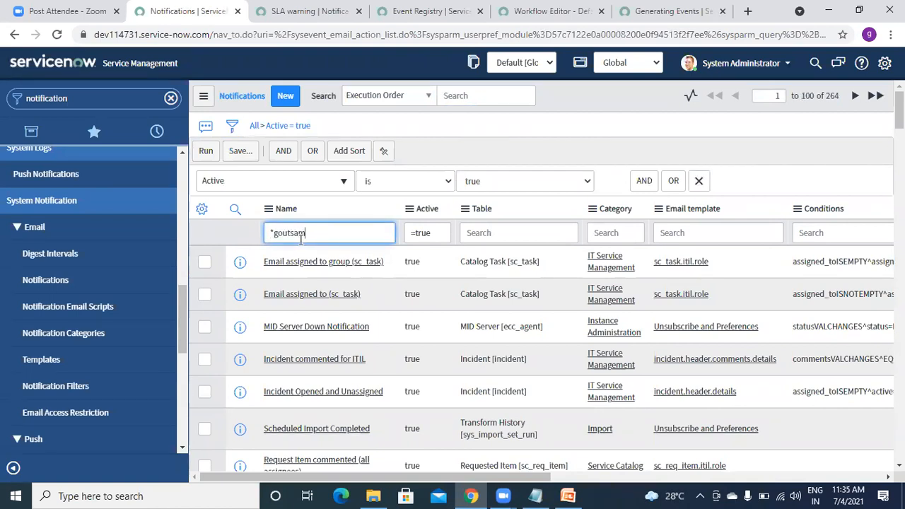
key("BackSpace")
key("Return")
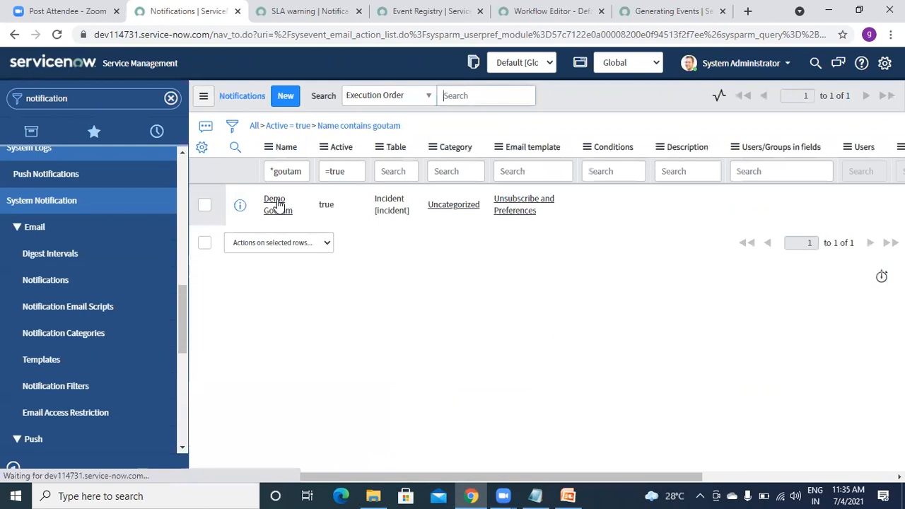
Open the Demo Goutam notification, keep type EMAIL, and view its Who will receive settings.
left_click(275, 205)
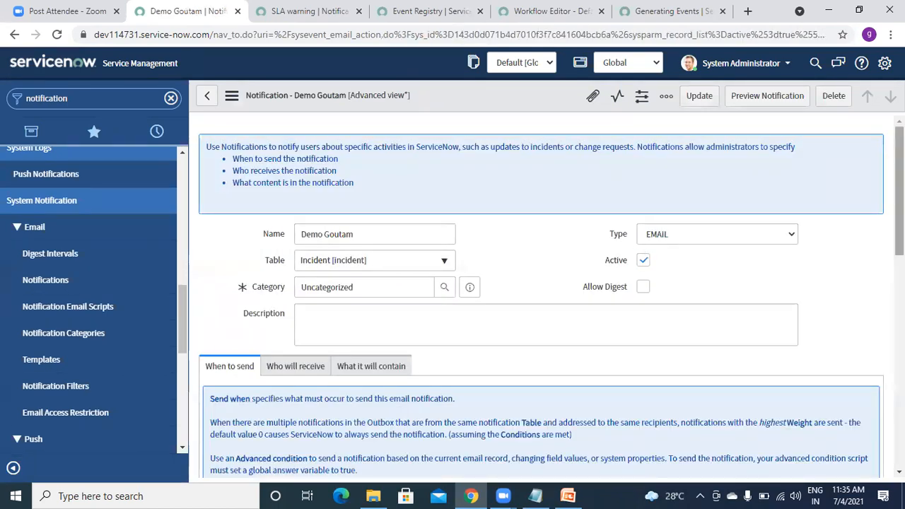
scroll(696, 168, "down", 1)
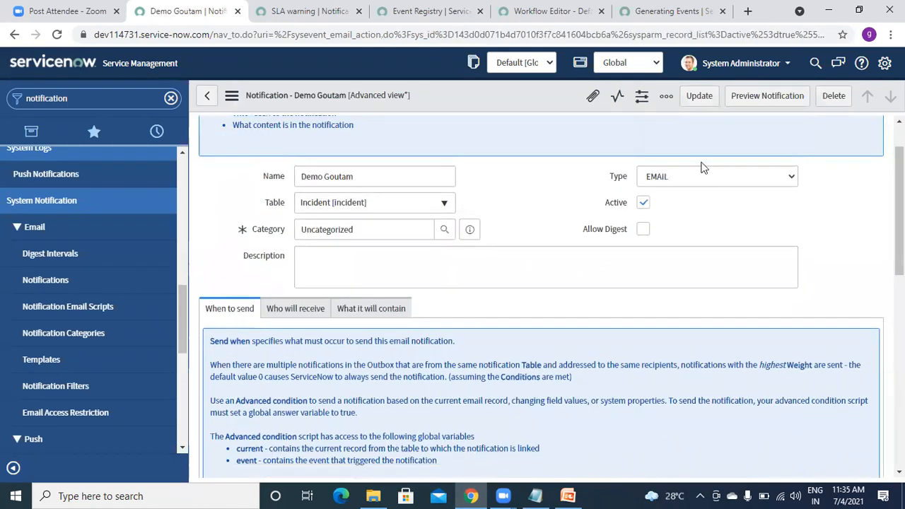
left_click(693, 177)
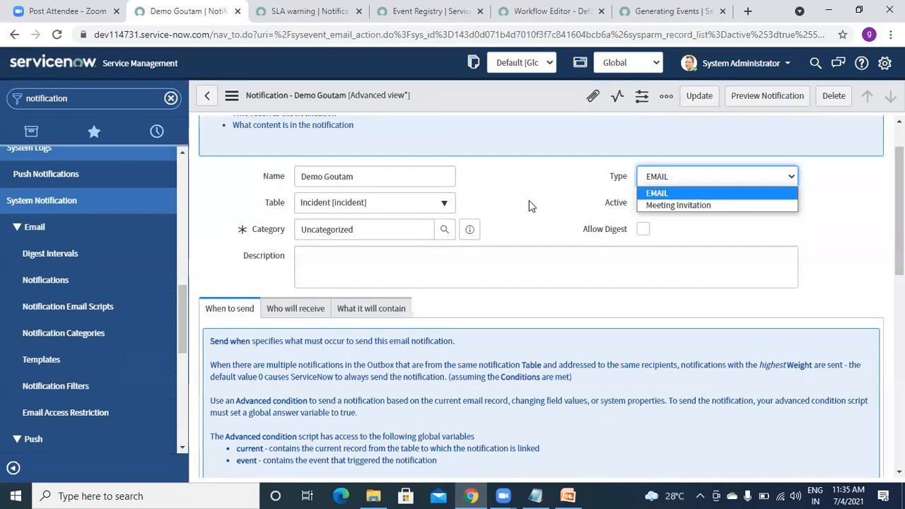
left_click(530, 203)
scroll(541, 297, "down", 3)
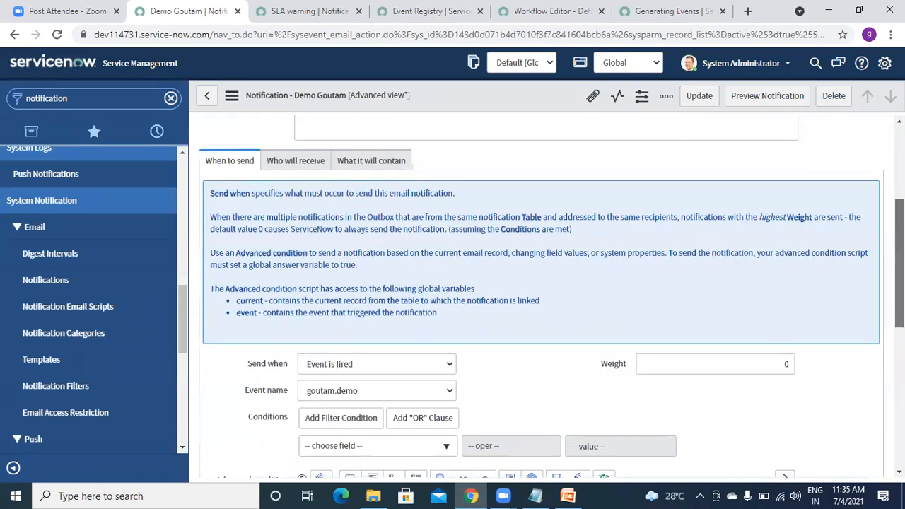
scroll(546, 295, "down", 3)
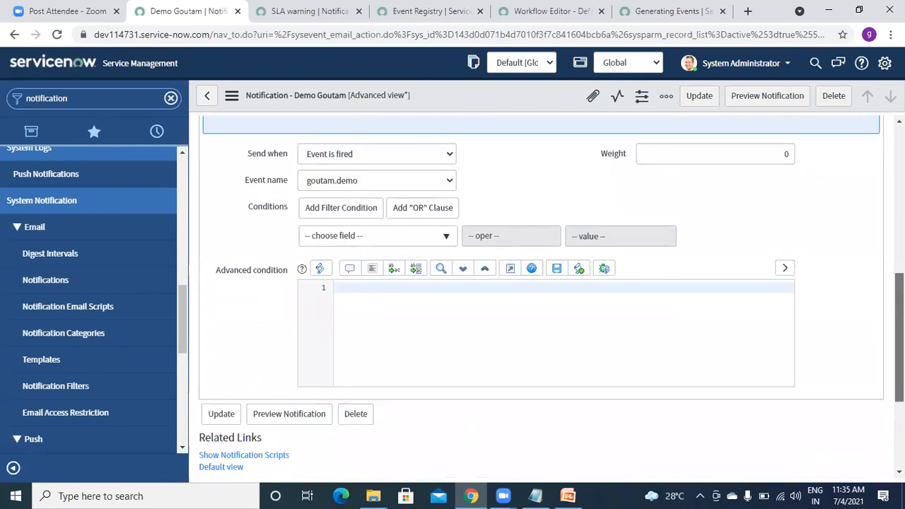
scroll(541, 297, "up", 2)
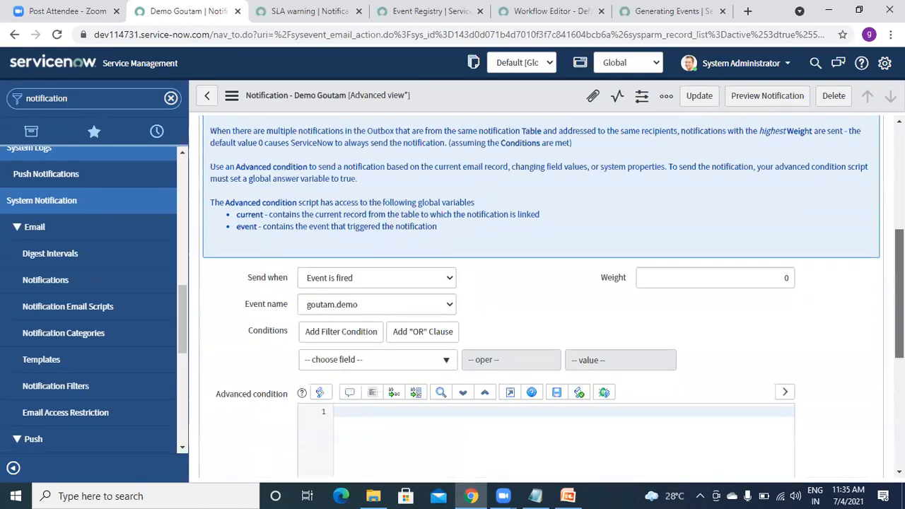
scroll(541, 297, "down", 1)
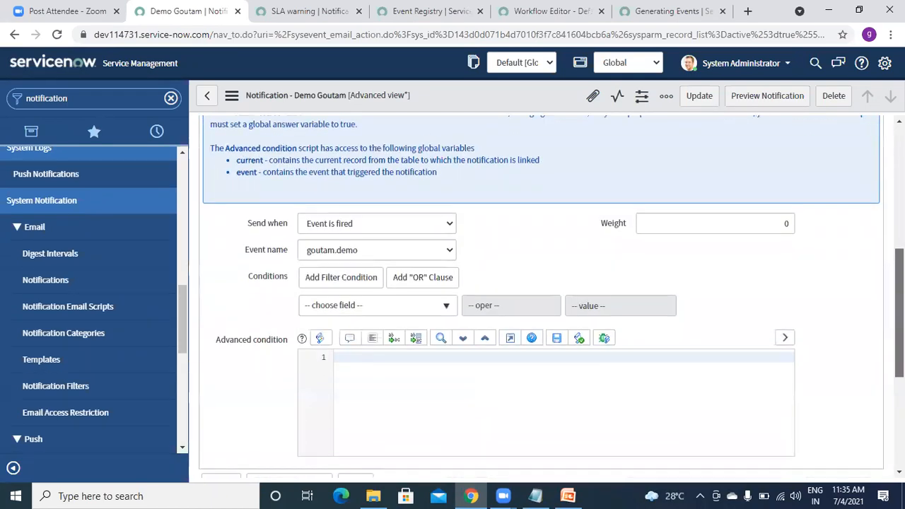
scroll(407, 303, "up", 3)
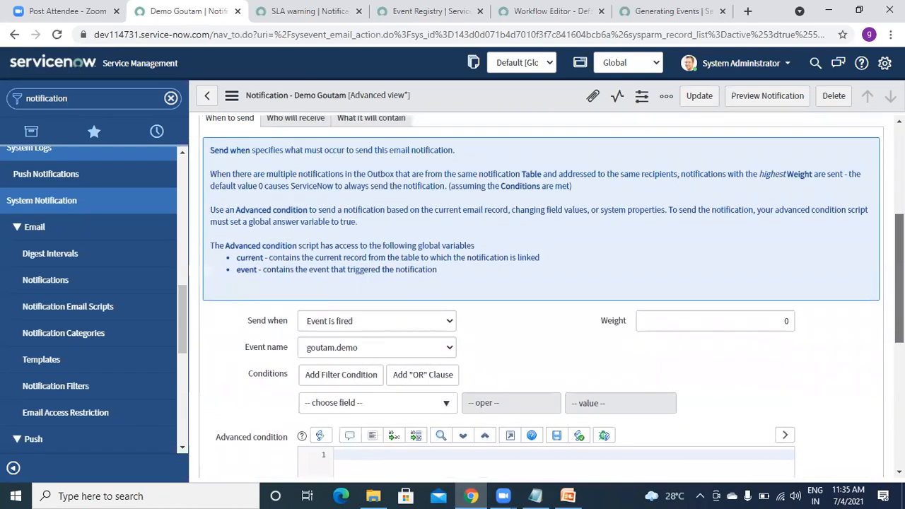
left_click(285, 213)
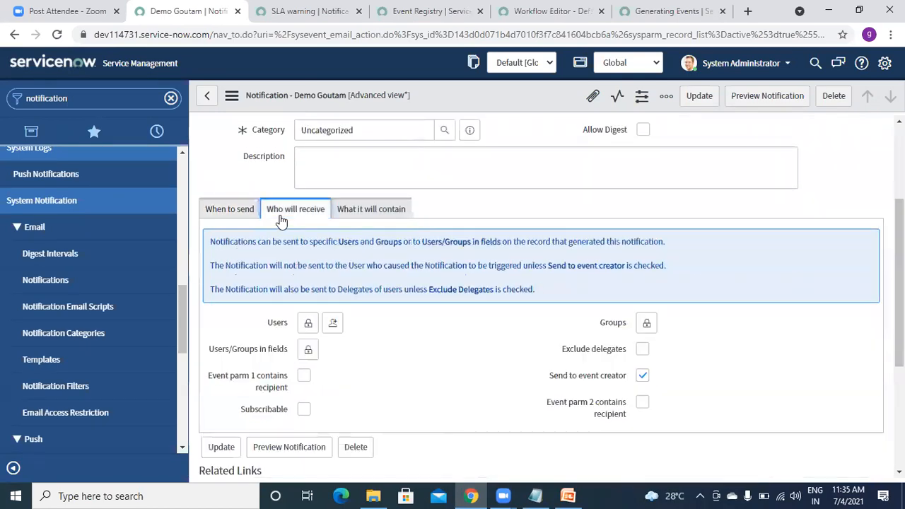
Add Caller to the recipient fields and tick Event parm 1 and Event parm 2 contain recipient.
left_click(307, 350)
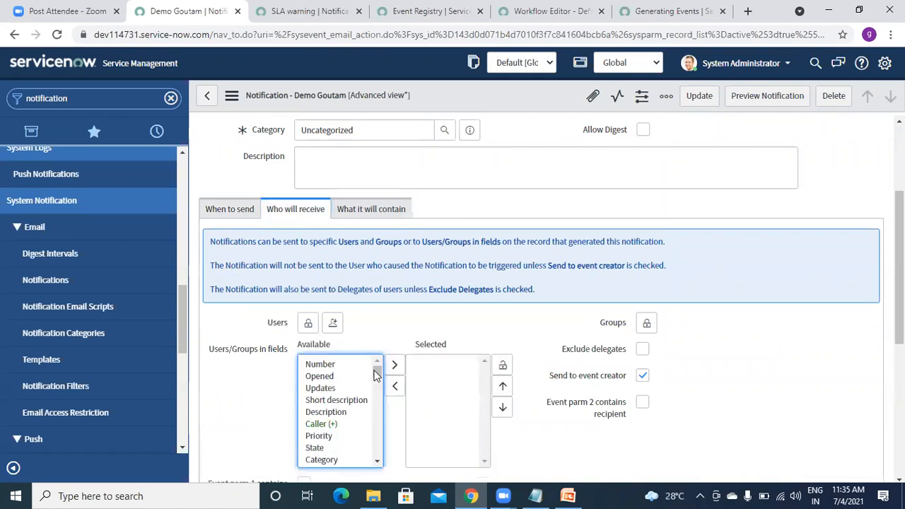
left_click(325, 424)
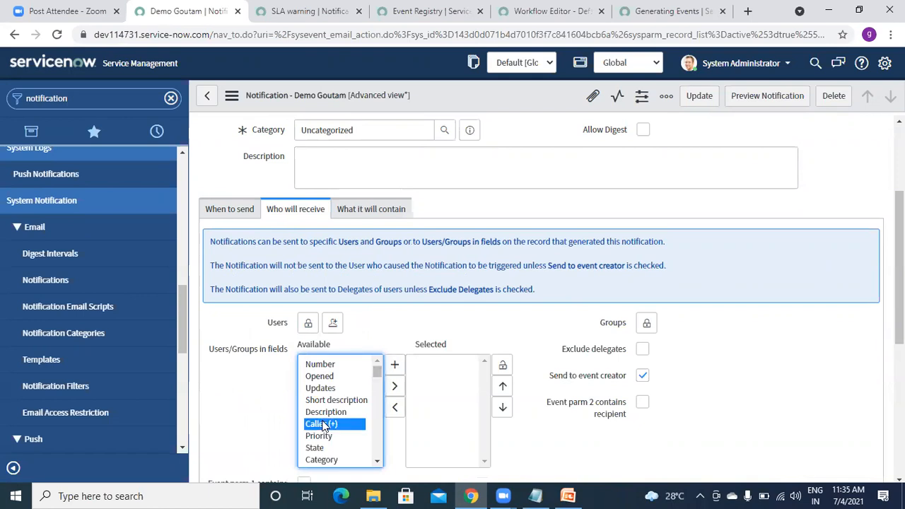
left_click(394, 391)
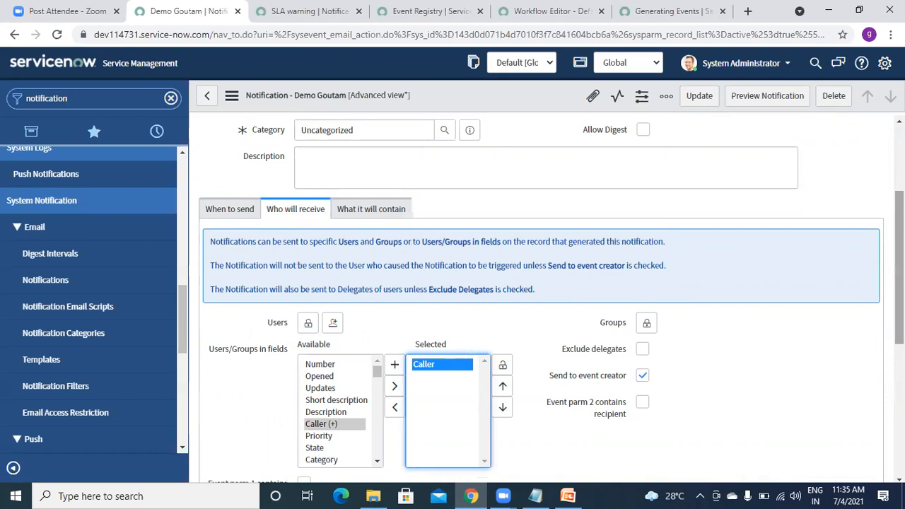
scroll(541, 297, "down", 4)
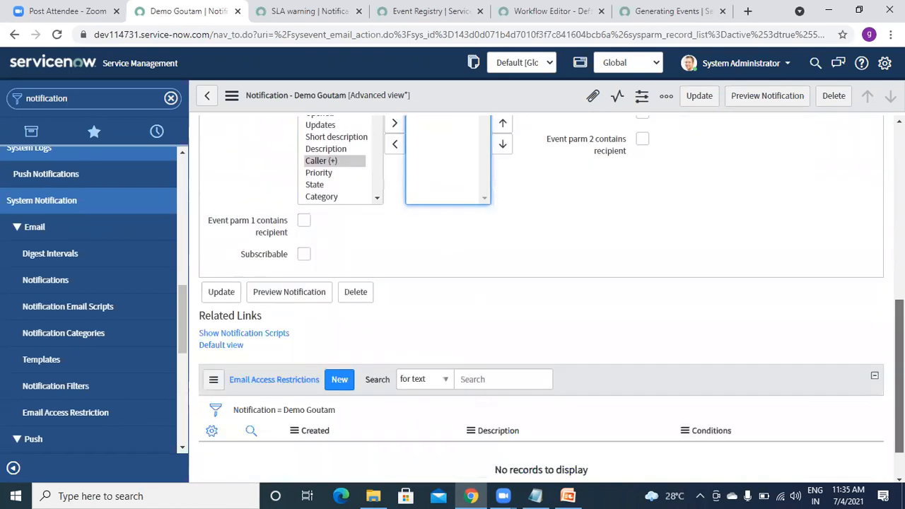
scroll(541, 297, "up", 3)
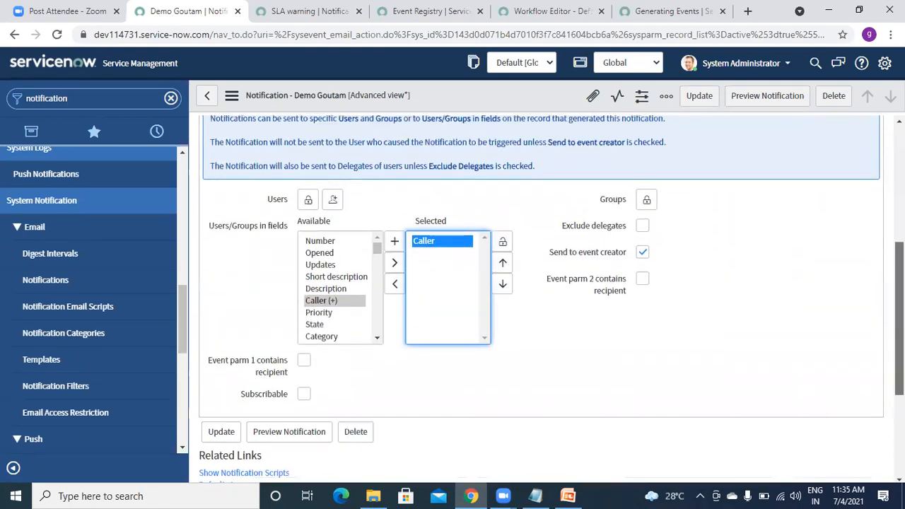
scroll(406, 339, "down", 2)
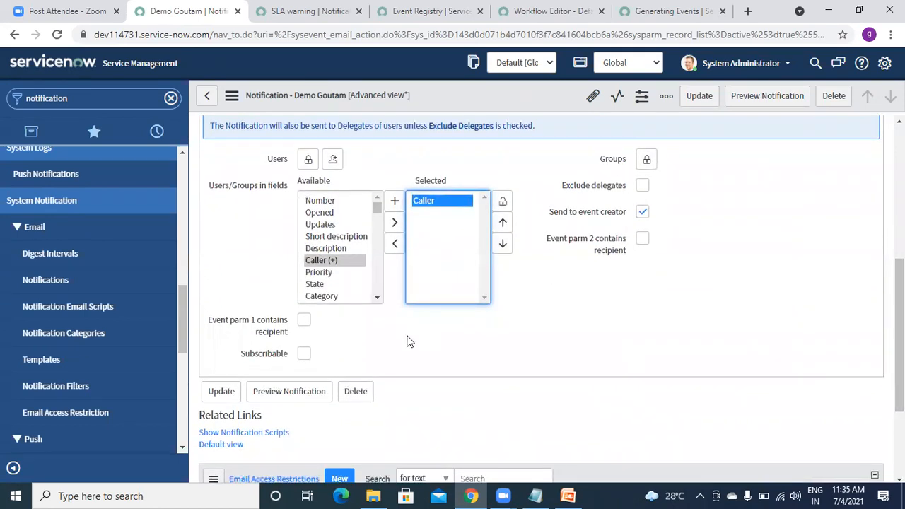
left_click(303, 322)
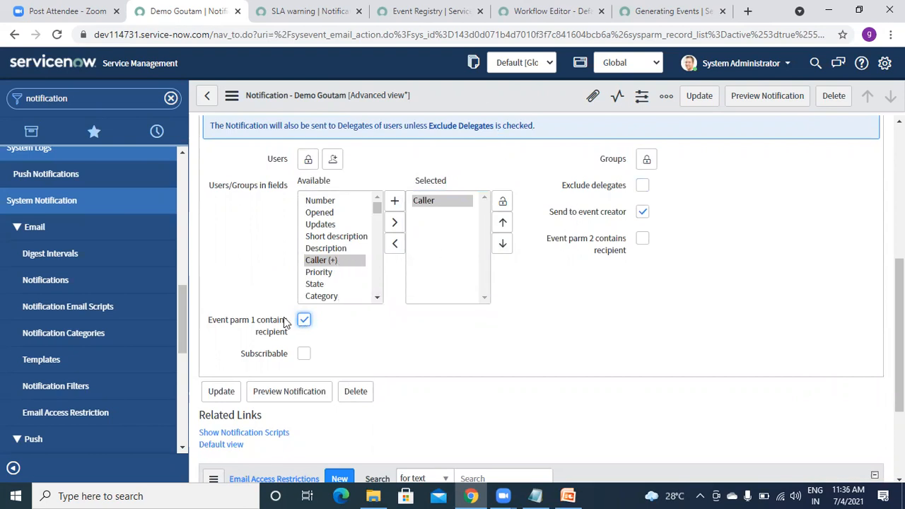
left_click(642, 241)
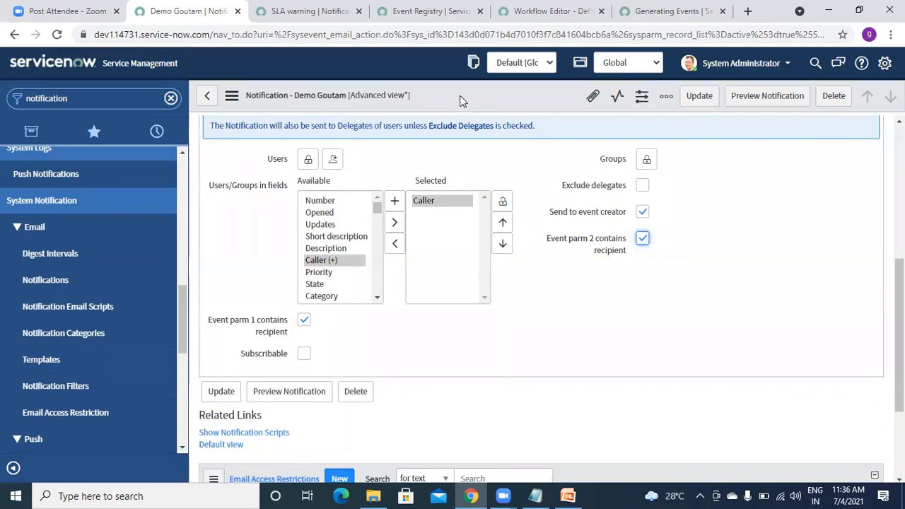
Save the Demo Goutam notification's recipient settings.
right_click(459, 100)
key("Escape")
right_click(459, 98)
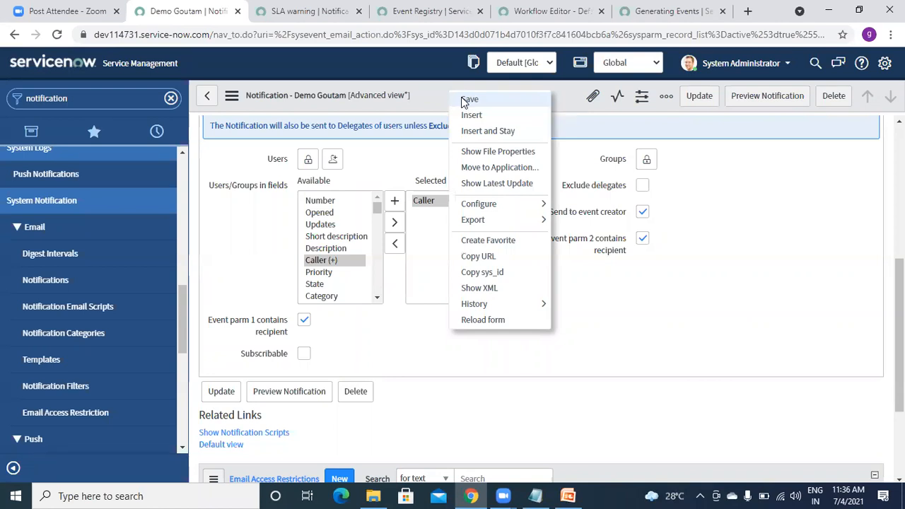
left_click(514, 103)
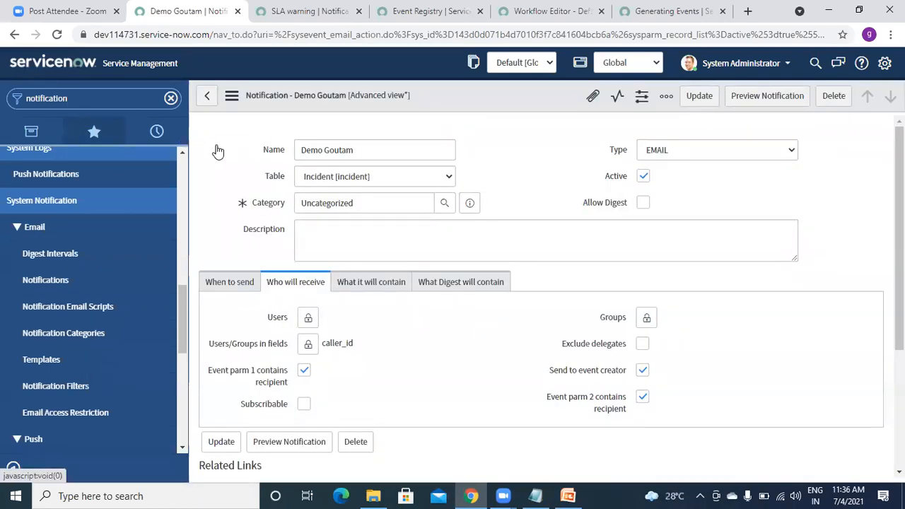
Open incident INC0010181 from the Incident > Open list.
left_click(83, 102)
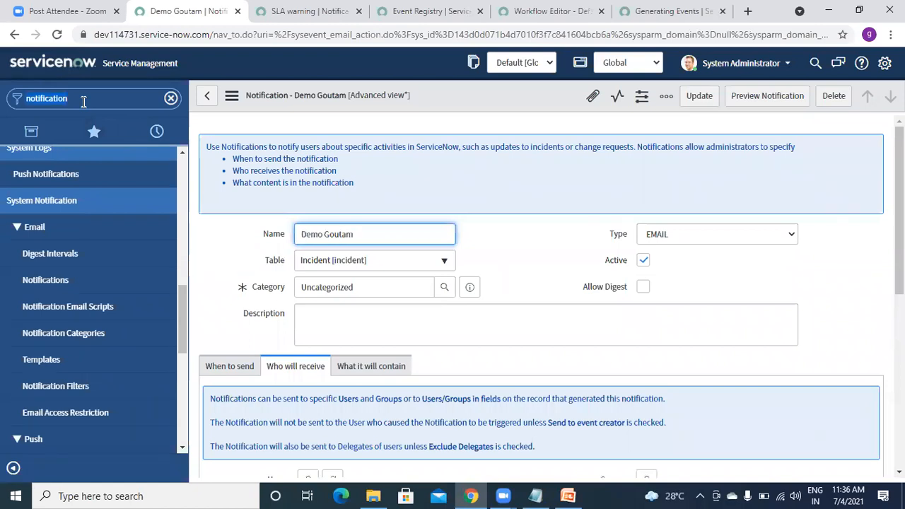
type("in")
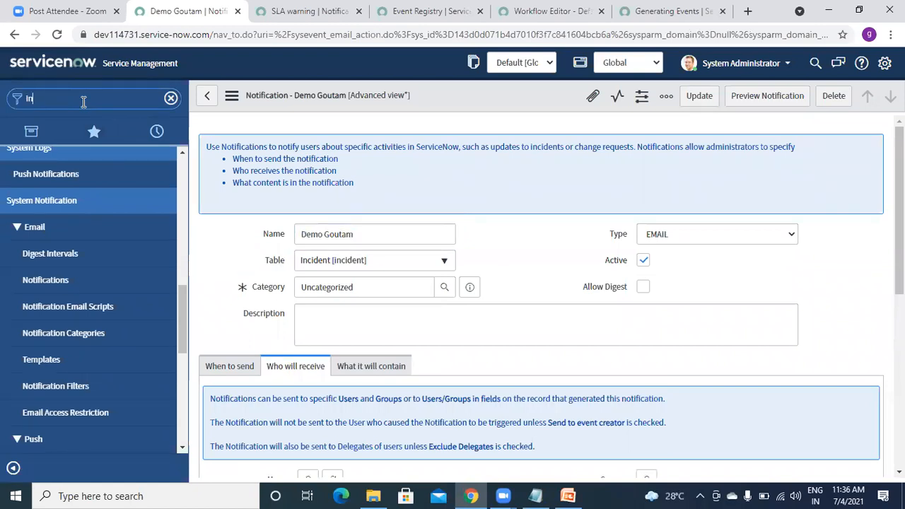
type("cident")
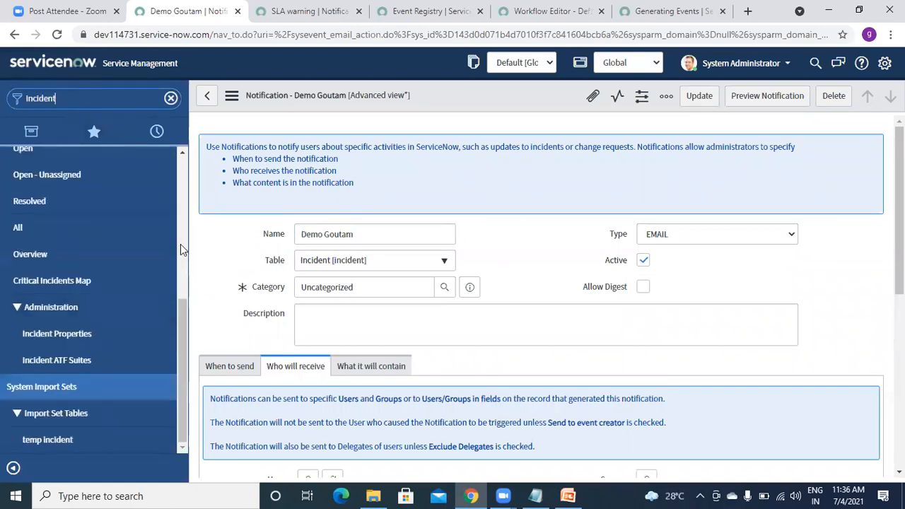
scroll(183, 283, "up", 1)
left_click_drag(183, 266, 184, 218)
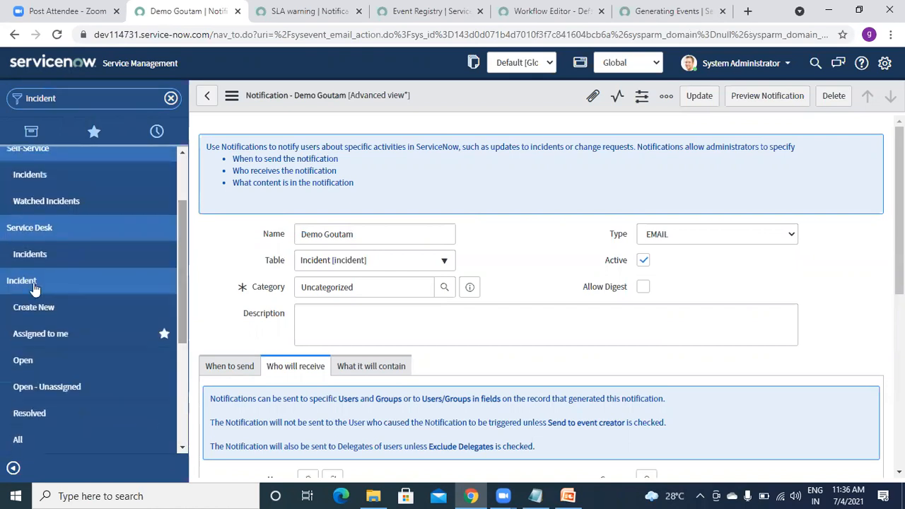
left_click(23, 361)
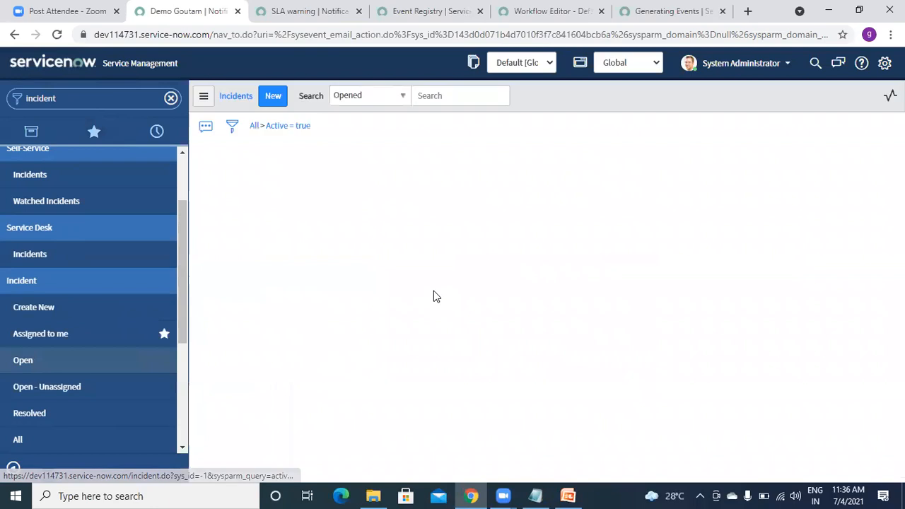
left_click(278, 202)
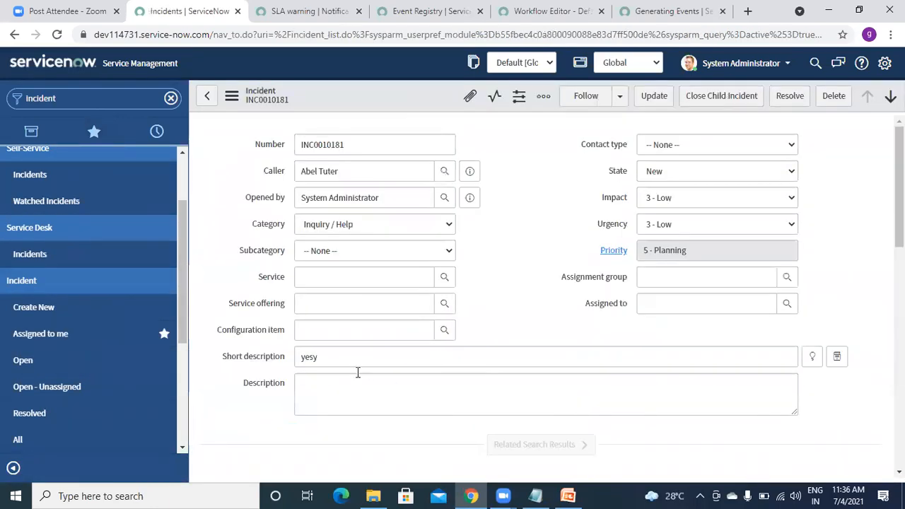
Change its short description to 'yesyuuu' and save the incident.
left_click(354, 363)
left_click(346, 390)
type("uuu")
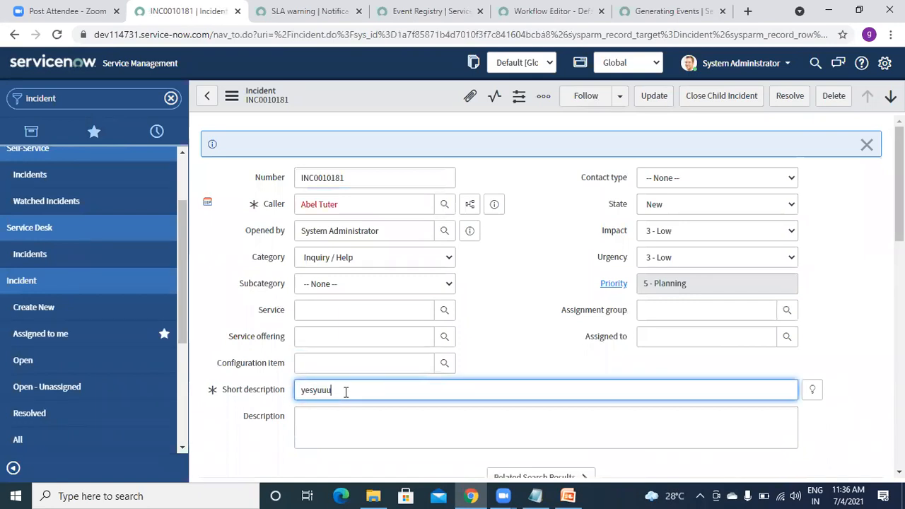
right_click(409, 98)
left_click(427, 103)
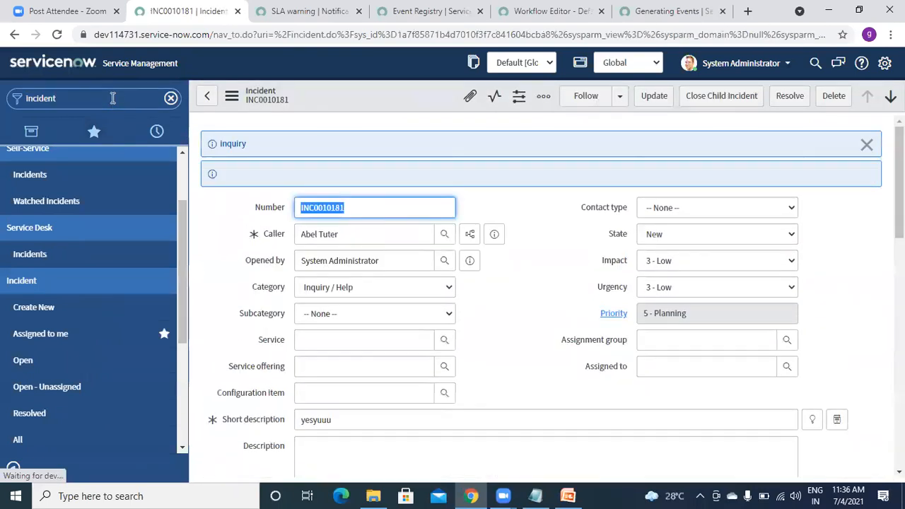
Search the navigator for 'emails' and open the Emails log.
type("emails")
left_click(83, 99)
type("emails")
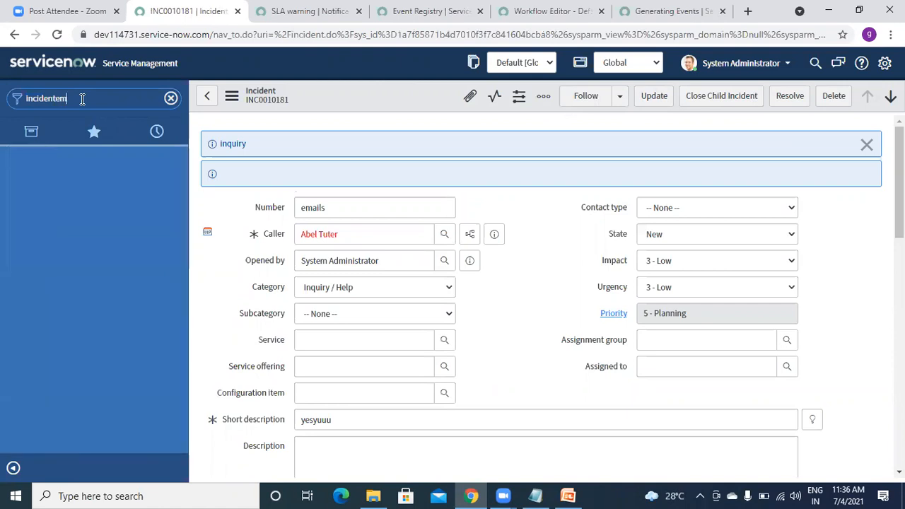
key("BackSpace")
key("BackSpace")
key("BackSpace")
key("BackSpace")
key("BackSpace")
key("BackSpace")
key("BackSpace")
key("BackSpace")
key("BackSpace")
key("BackSpace")
key("BackSpace")
key("BackSpace")
key("BackSpace")
type("emails")
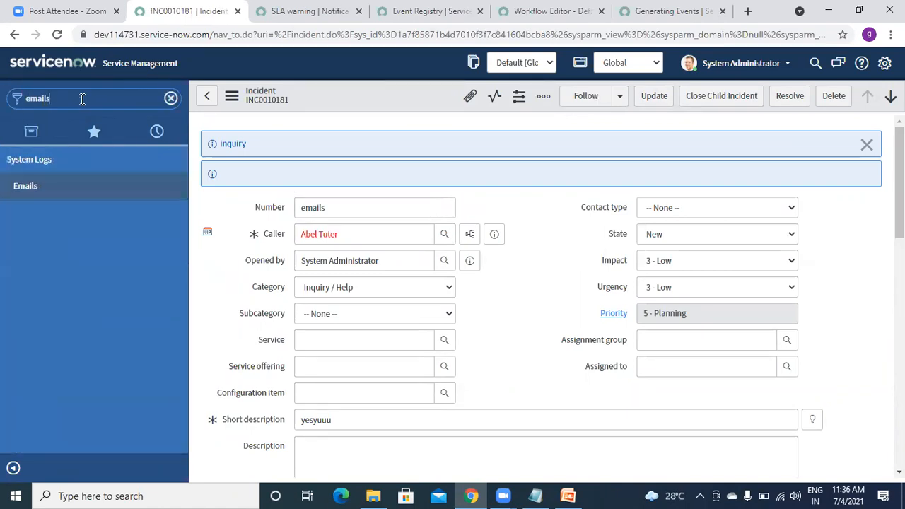
left_click(21, 198)
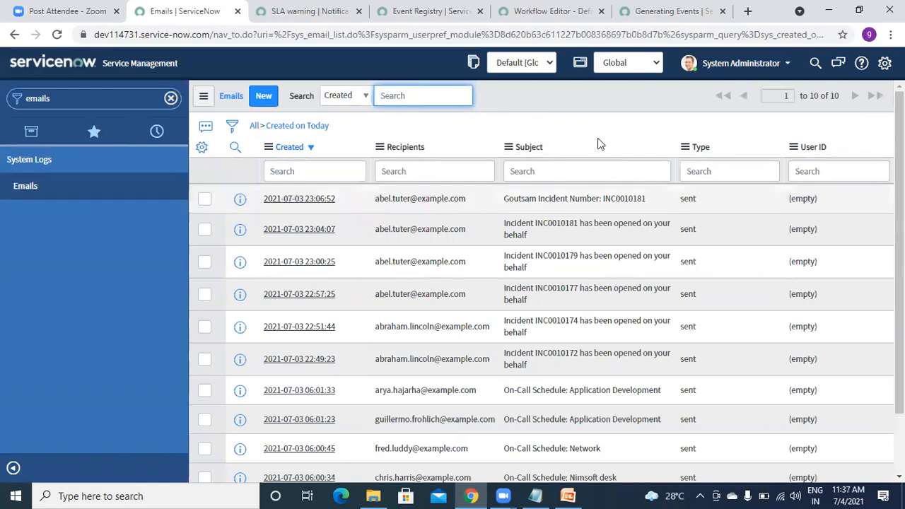
Refresh the Emails list to show the INC0010181 email, then return to the Generating Events docs.
left_click(202, 96)
left_click(218, 168)
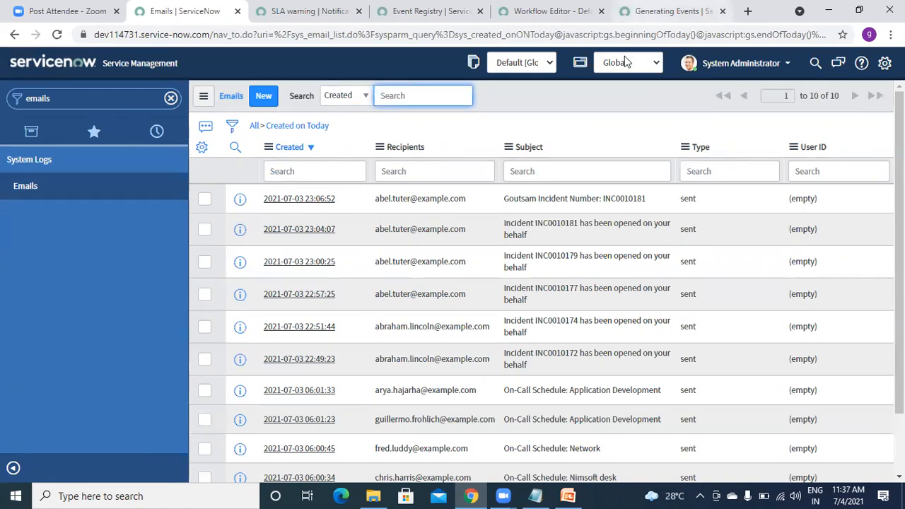
left_click(672, 12)
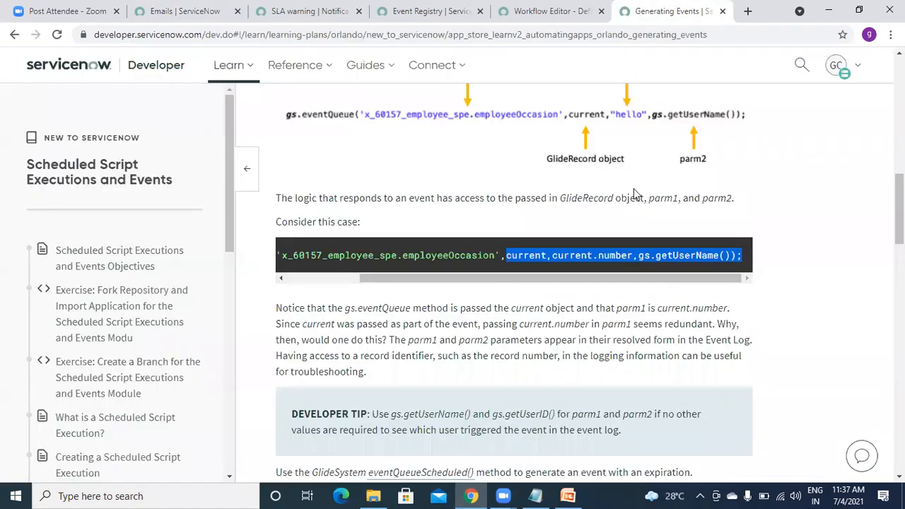
Highlight current.number as parm1 in the eventQueue example code, then return to the Emails log.
left_click(531, 254)
left_click_drag(553, 255, 631, 255)
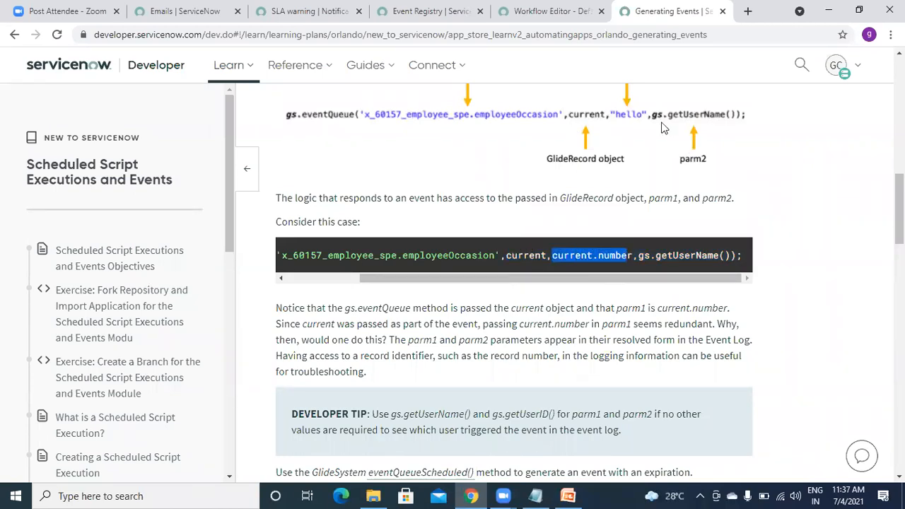
scroll(899, 208, "up", 1)
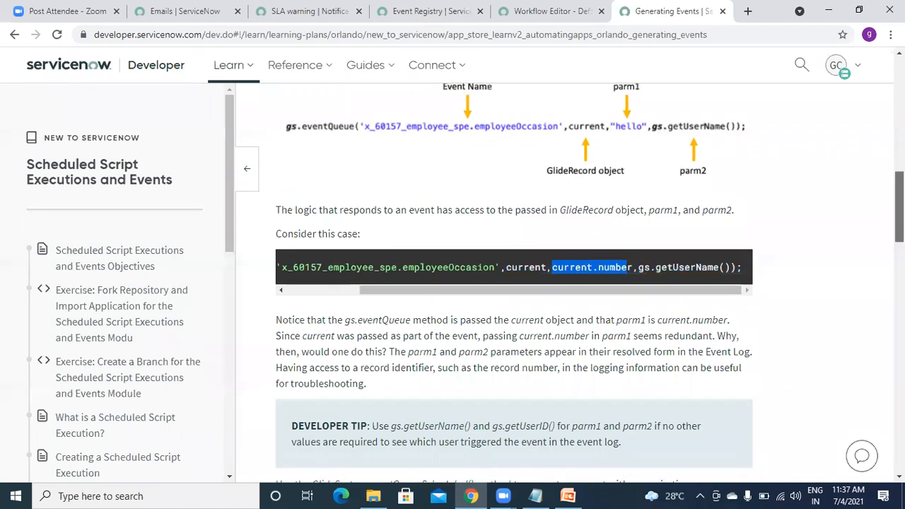
scroll(899, 209, "up", 2)
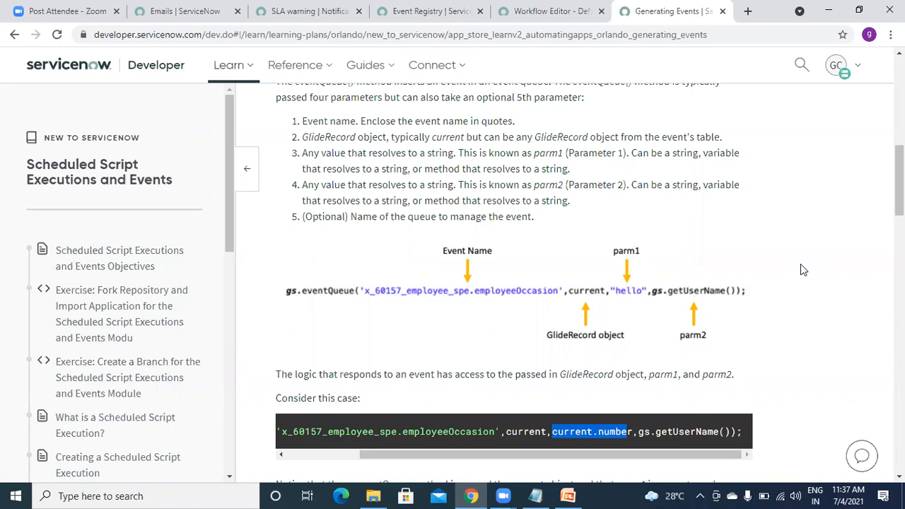
left_click(156, 12)
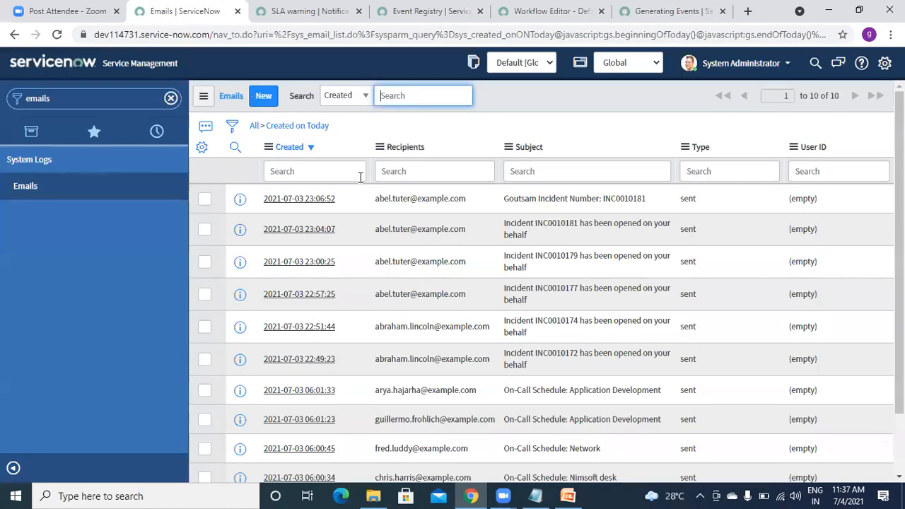
Refresh the email list, filter the navigator for 'Incident' and start new incident INC0010182.
left_click(203, 97)
left_click(226, 167)
left_click(103, 101)
type("Incident")
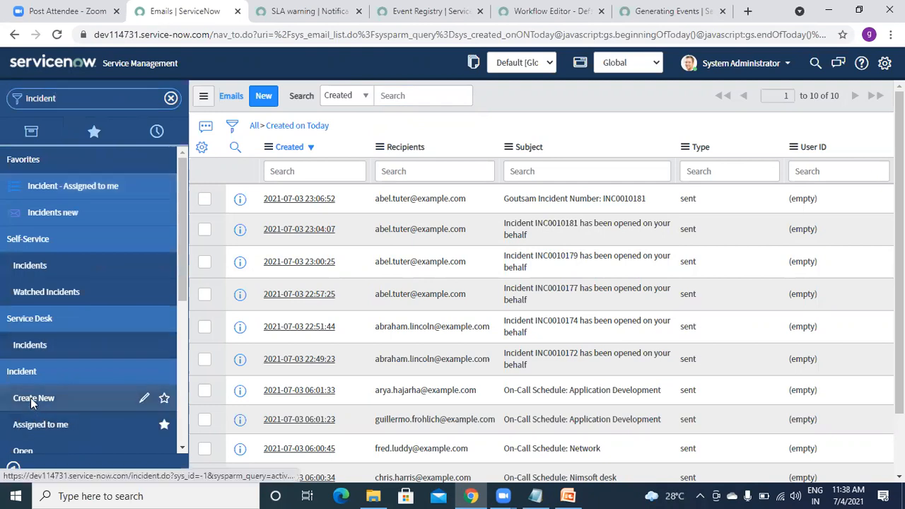
left_click(32, 399)
double_click(345, 176)
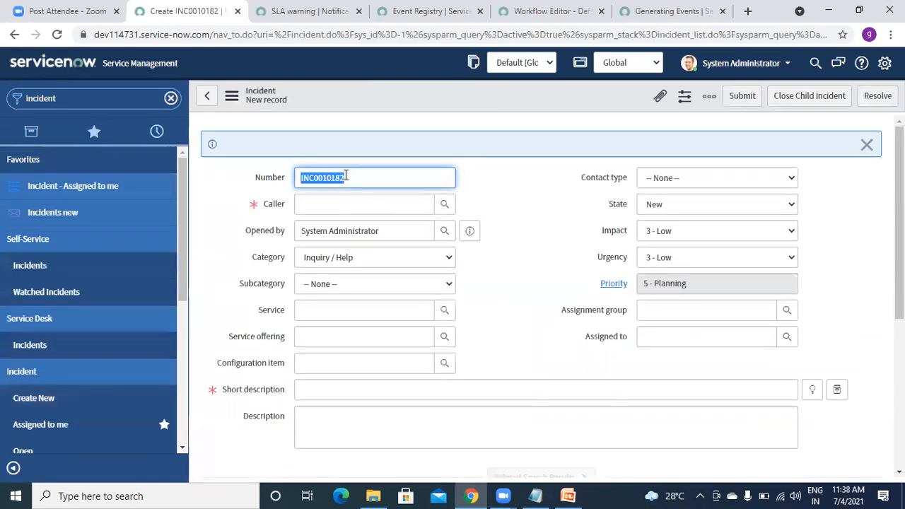
Pick a caller from the 'ab' autocomplete and enter short description 'test'.
left_click(326, 206)
type("ab")
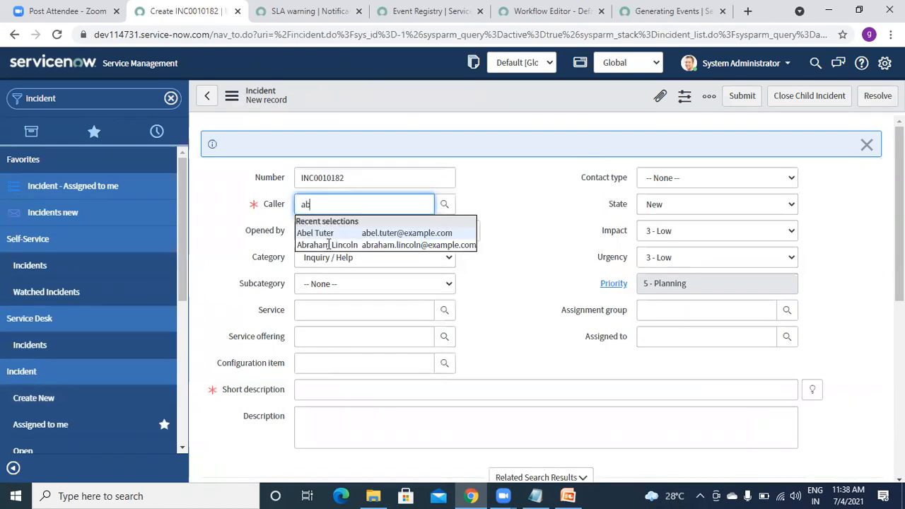
left_click(330, 245)
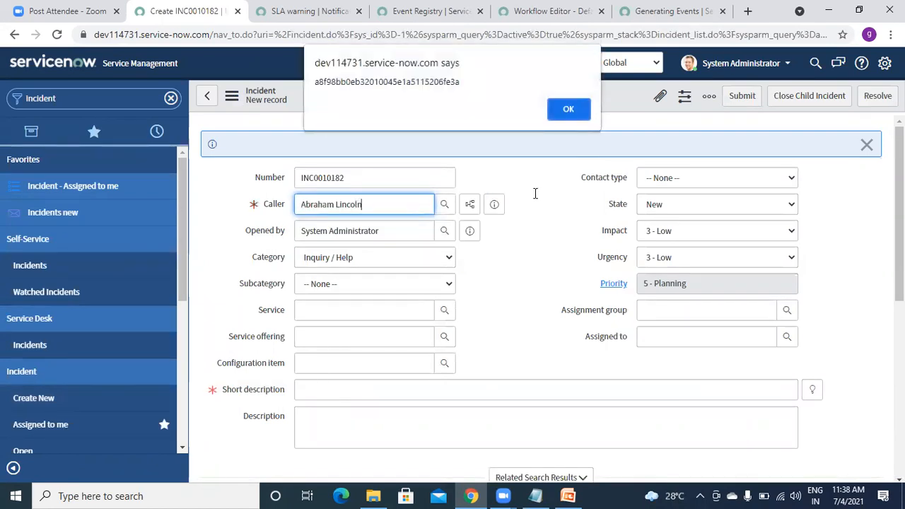
left_click(566, 111)
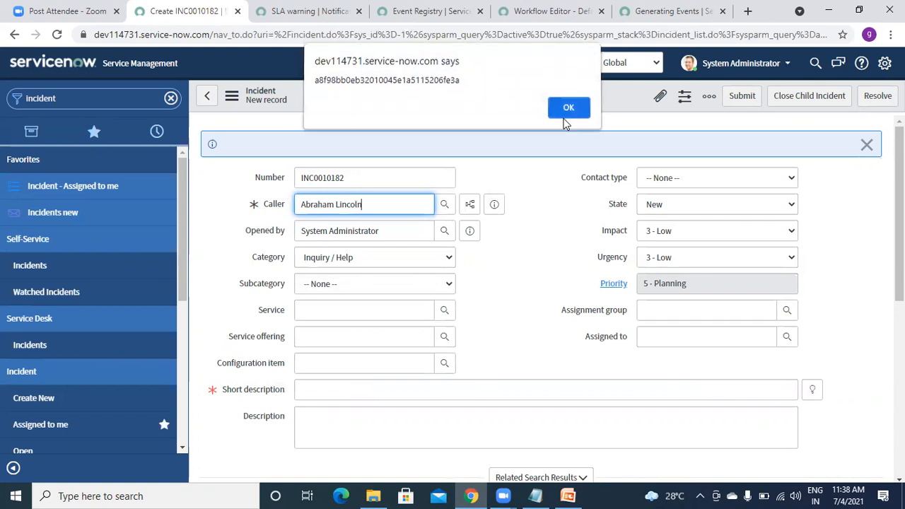
left_click(329, 388)
type("test")
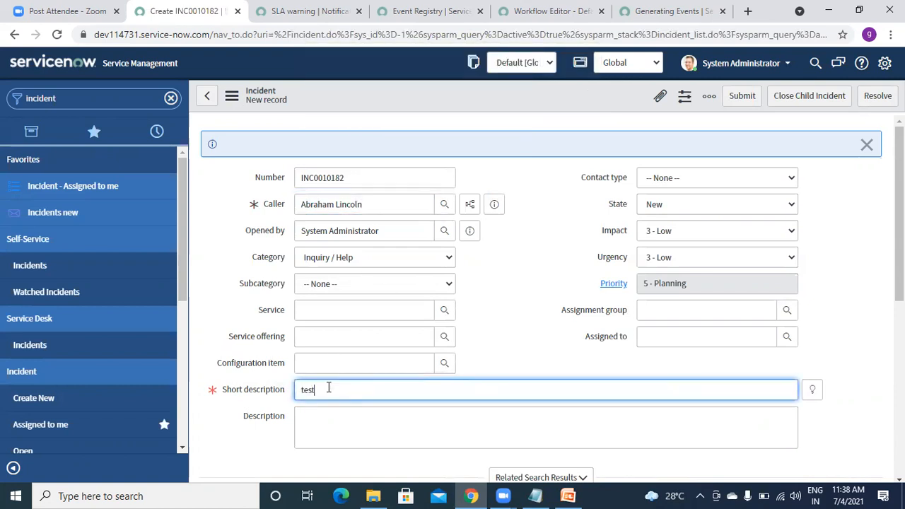
Save the new incident from the form header's context menu.
right_click(439, 92)
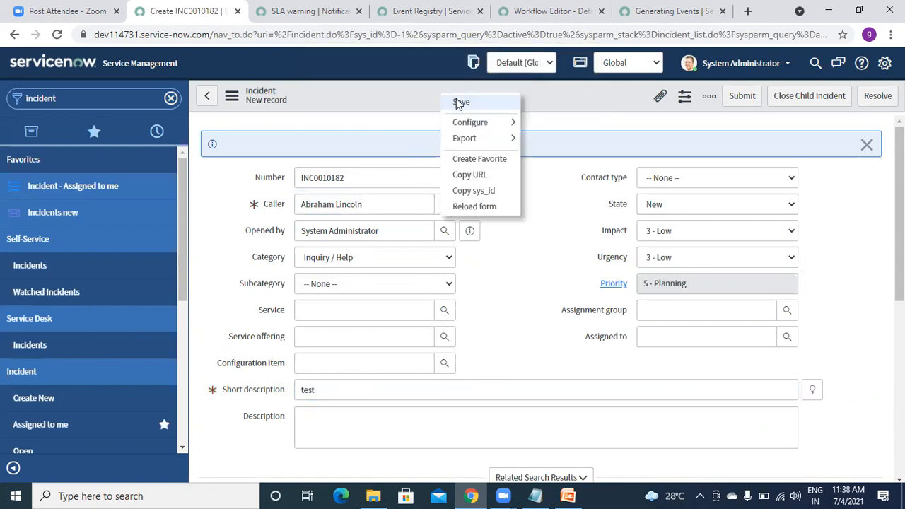
left_click(459, 102)
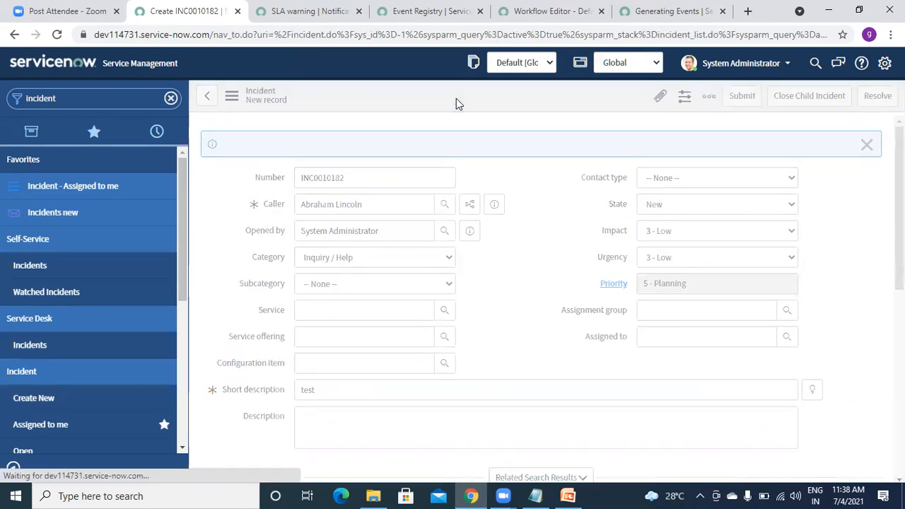
left_click(108, 98)
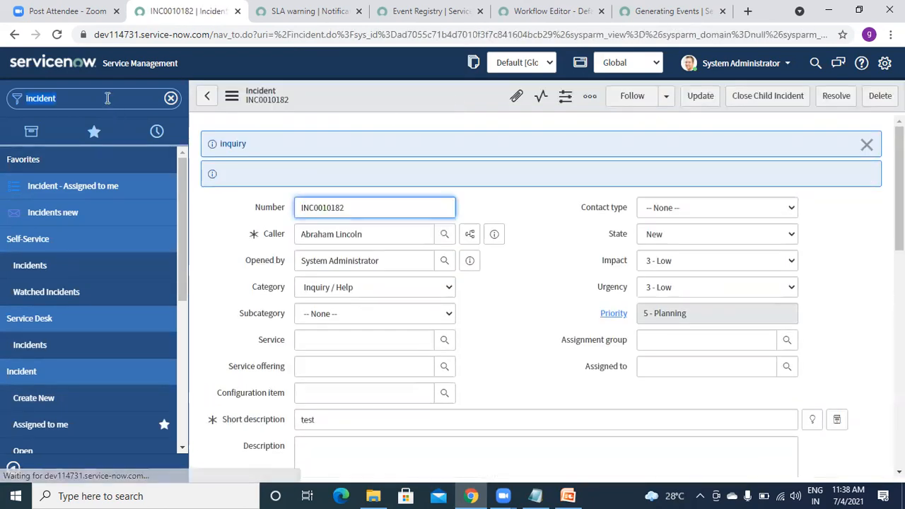
Open the Emails log via the 'emails' filter, then refresh and reload until INC0010182 emails appear.
type("emails")
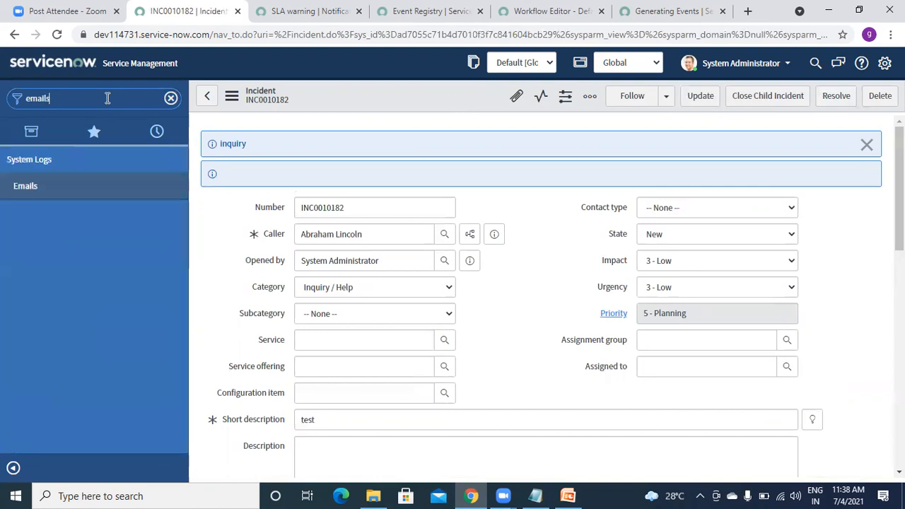
left_click(44, 184)
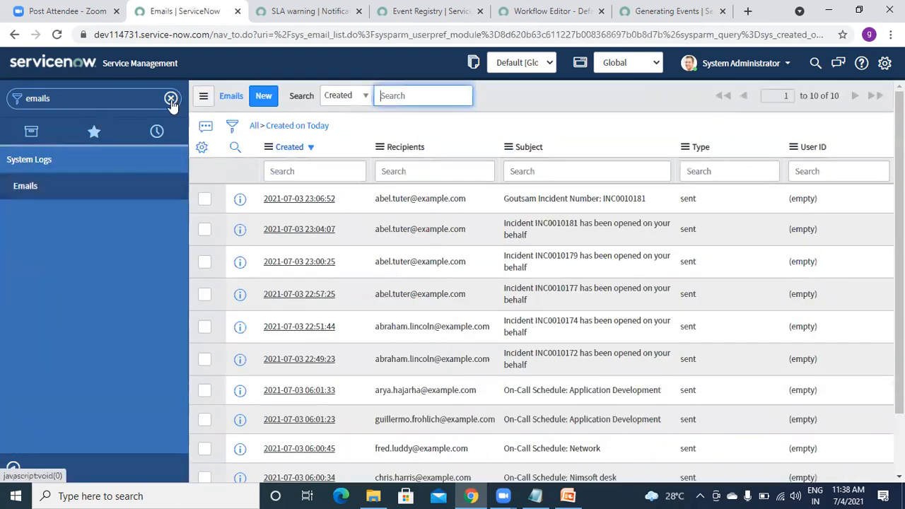
left_click(203, 99)
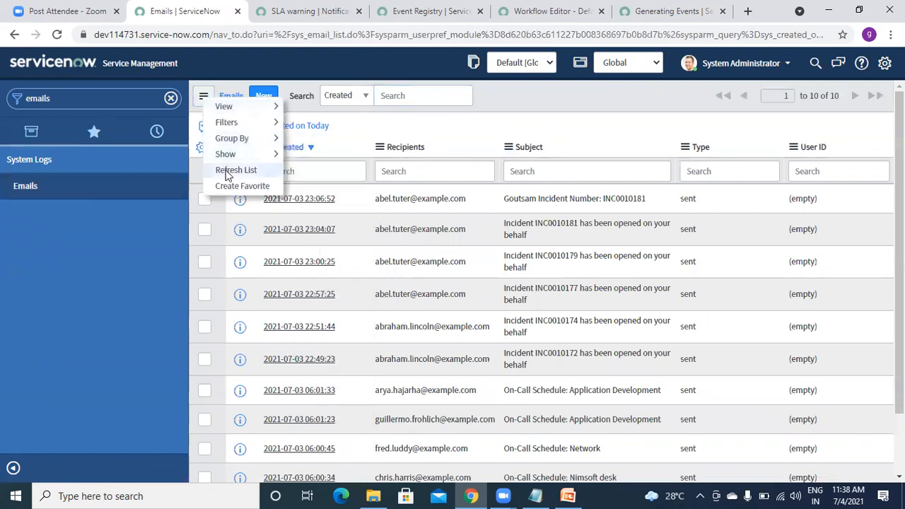
left_click(226, 173)
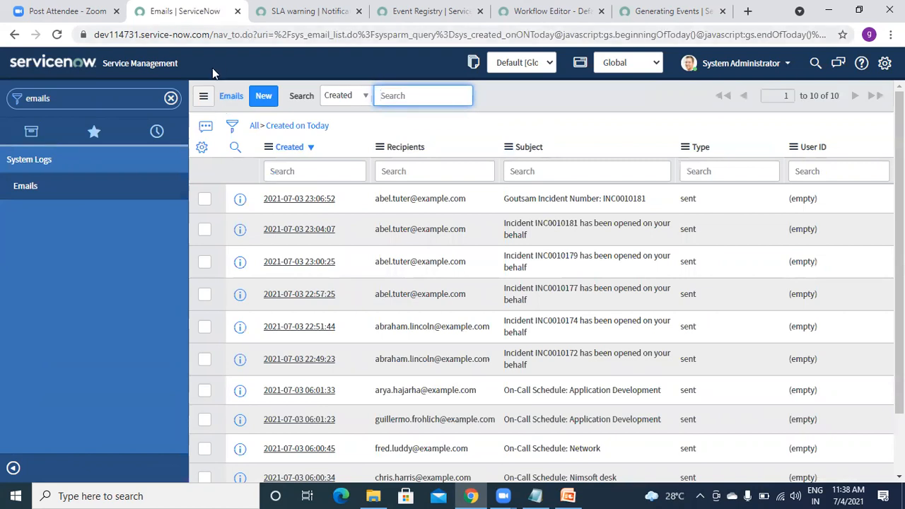
left_click(56, 36)
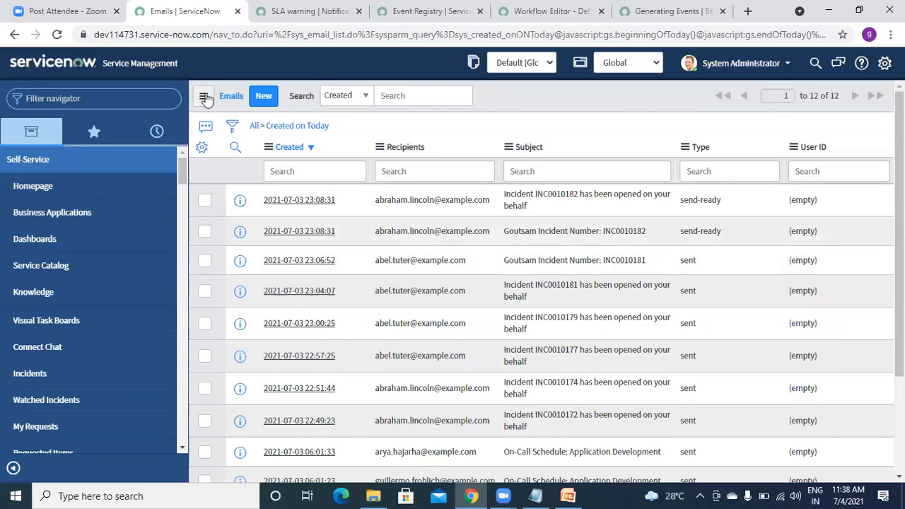
left_click(62, 39)
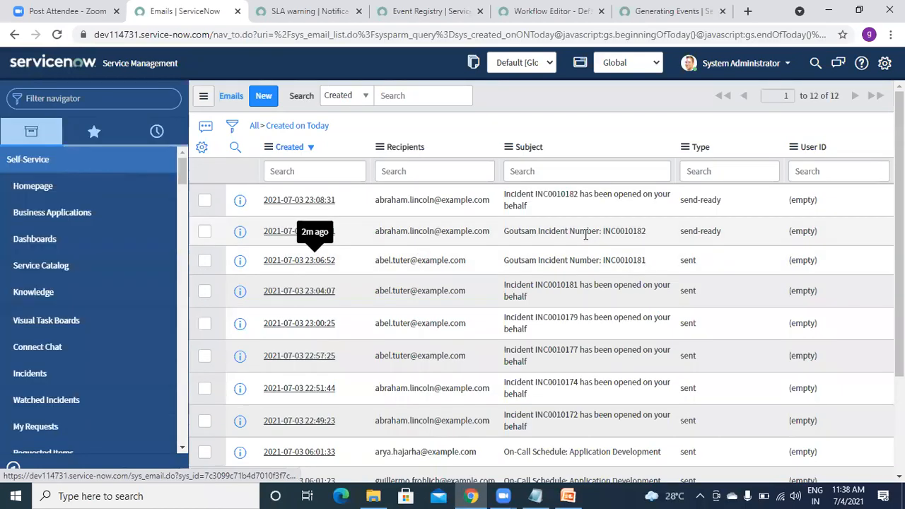
right_click(240, 231)
Open the INC0010182 Goutsam email record in a new tab and check its subject and recipients.
left_click(283, 242)
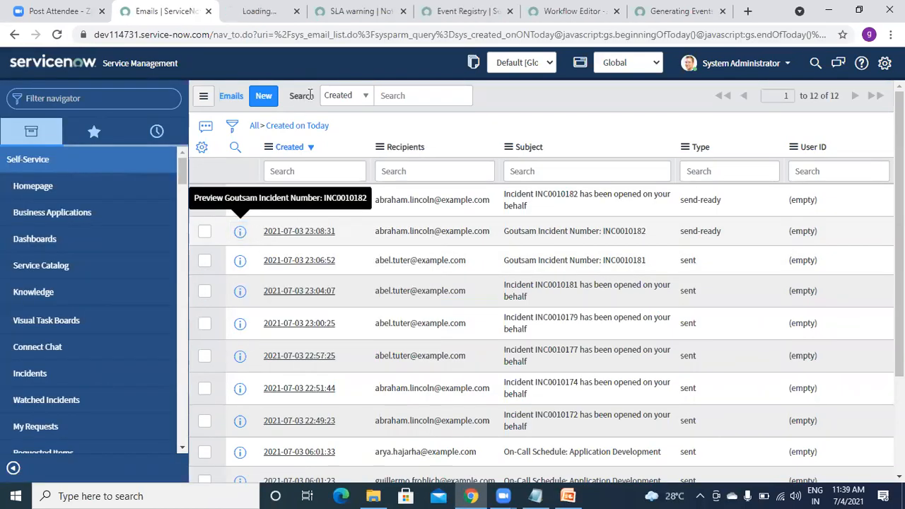
left_click(263, 12)
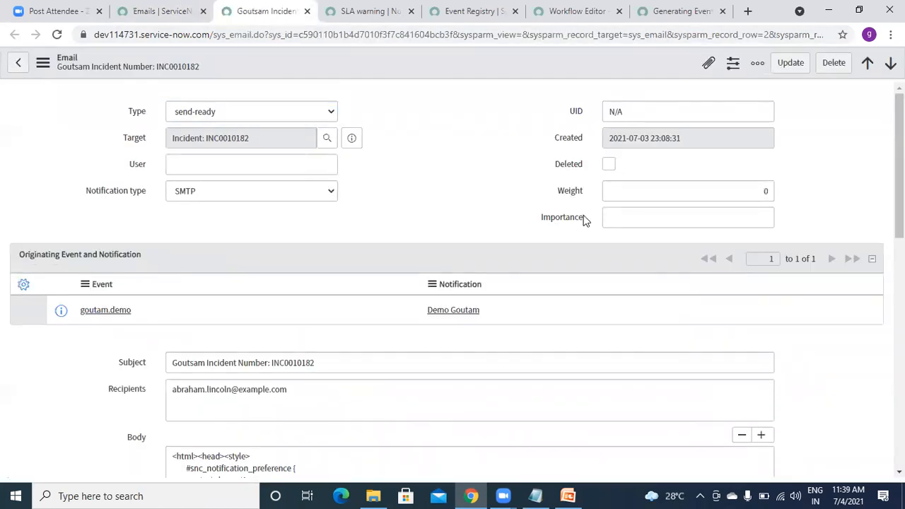
scroll(370, 251, "down", 2)
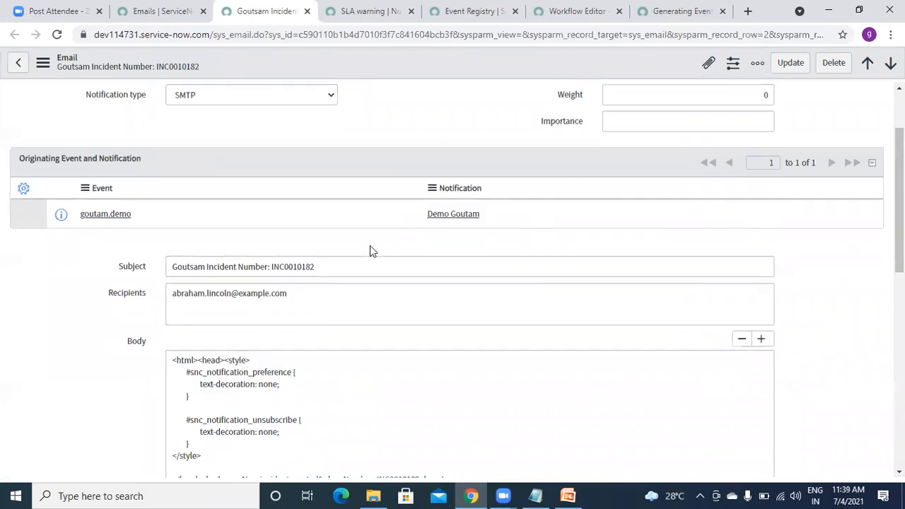
left_click(330, 267)
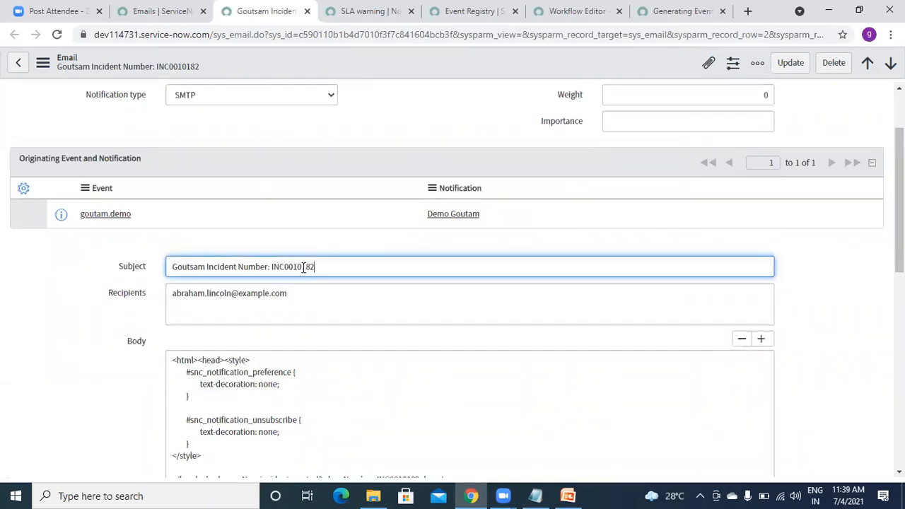
left_click(208, 304)
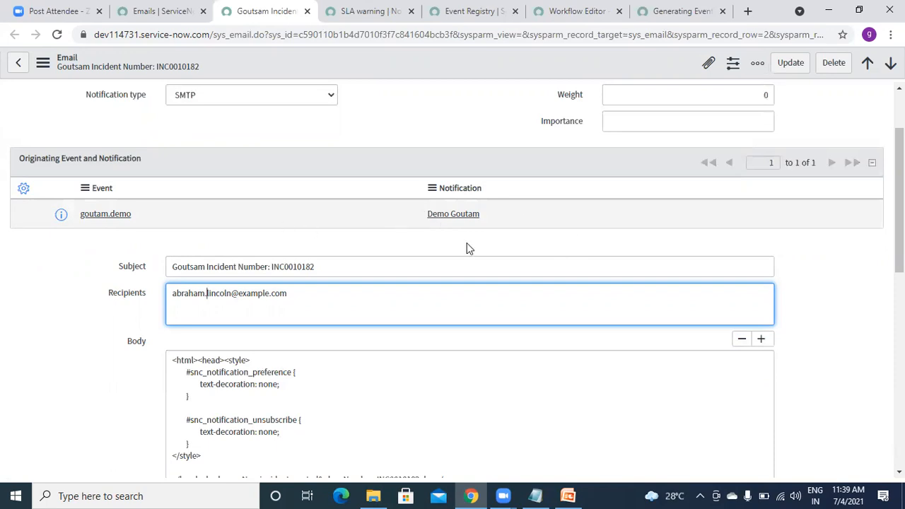
Review the notification type choices, keeping SMTP, and move on to the Weight field.
left_click_drag(899, 205, 898, 171)
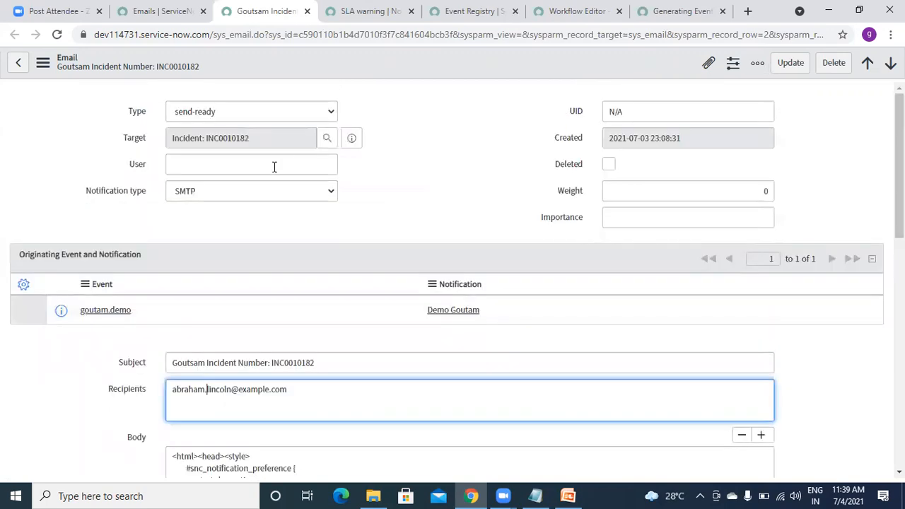
left_click(205, 198)
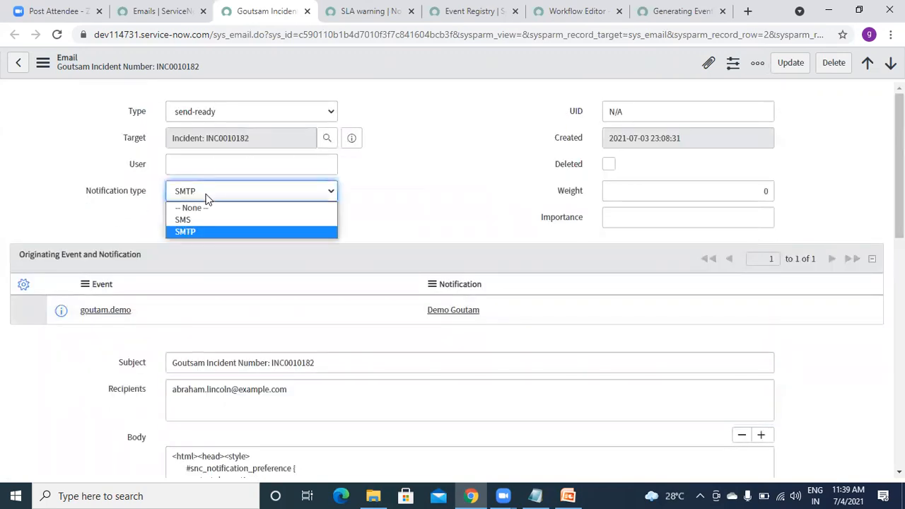
left_click(453, 191)
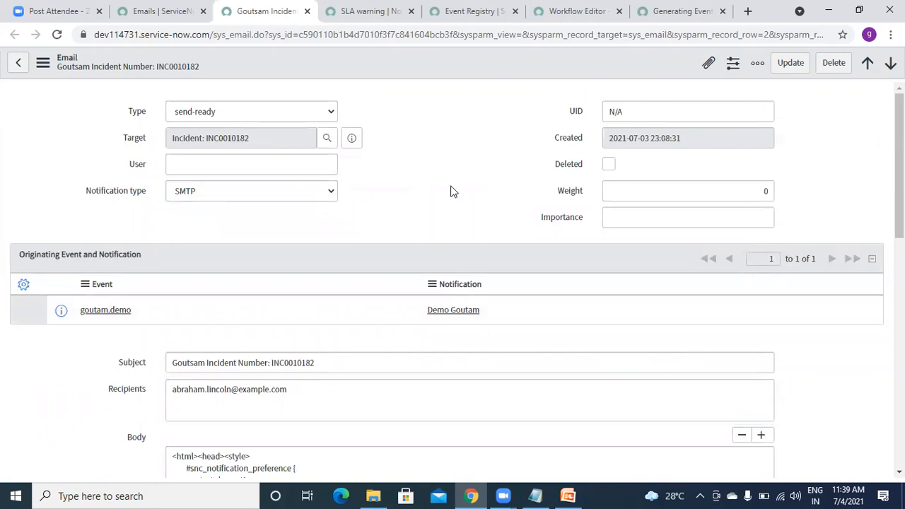
key("Tab")
scroll(452, 283, "down", 3)
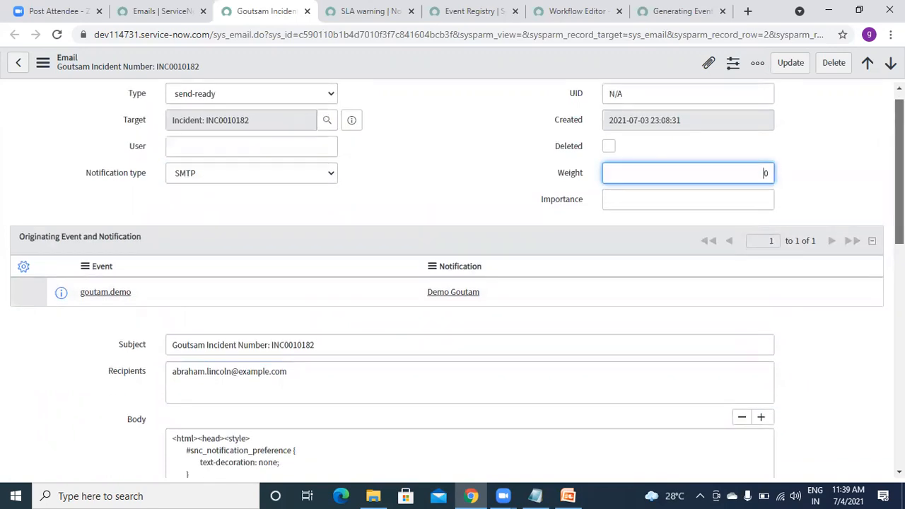
scroll(329, 360, "down", 5)
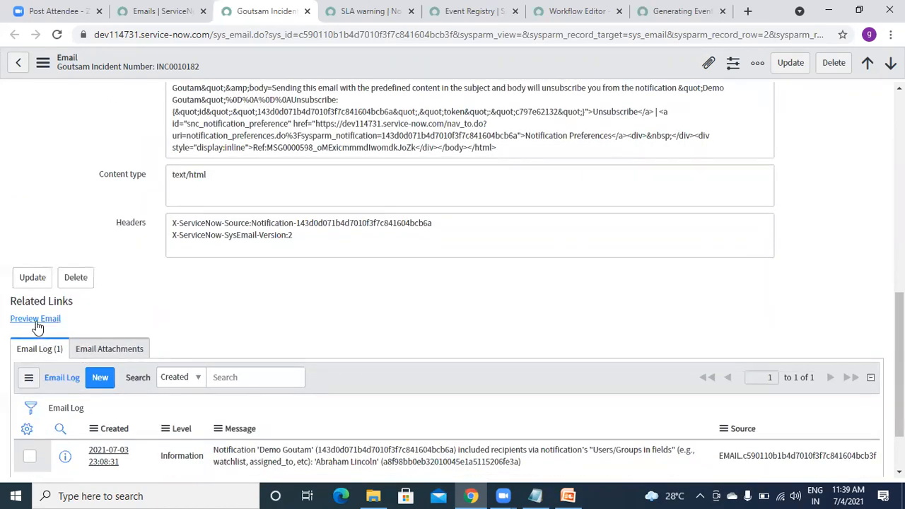
Preview the rendered email, highlight its reference line, then close the preview.
left_click(37, 321)
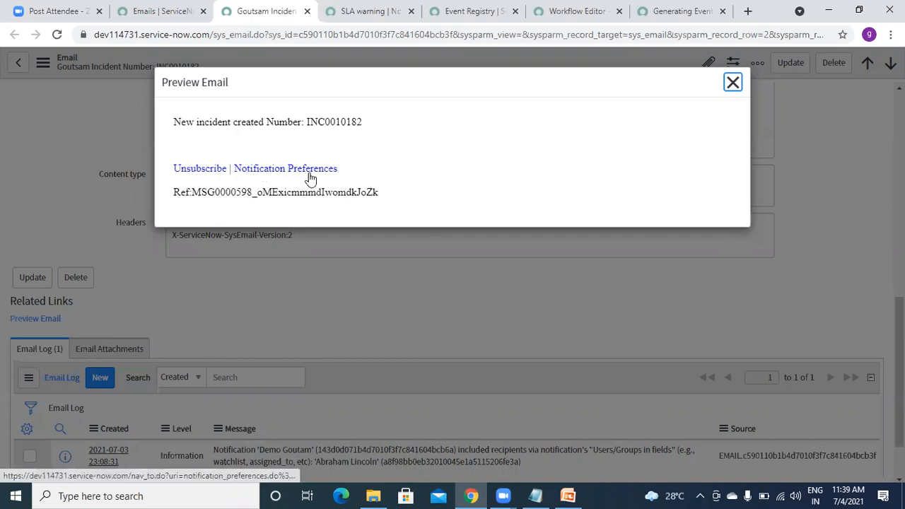
left_click_drag(384, 195, 168, 198)
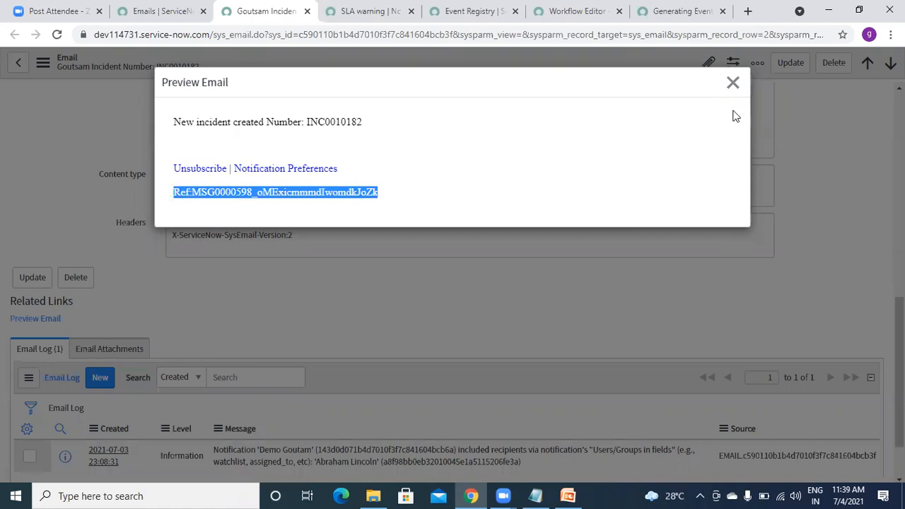
left_click(731, 84)
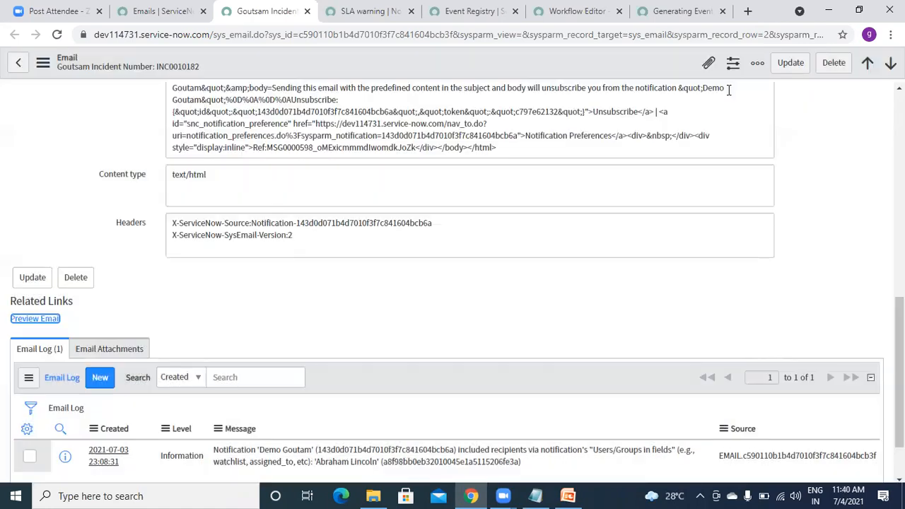